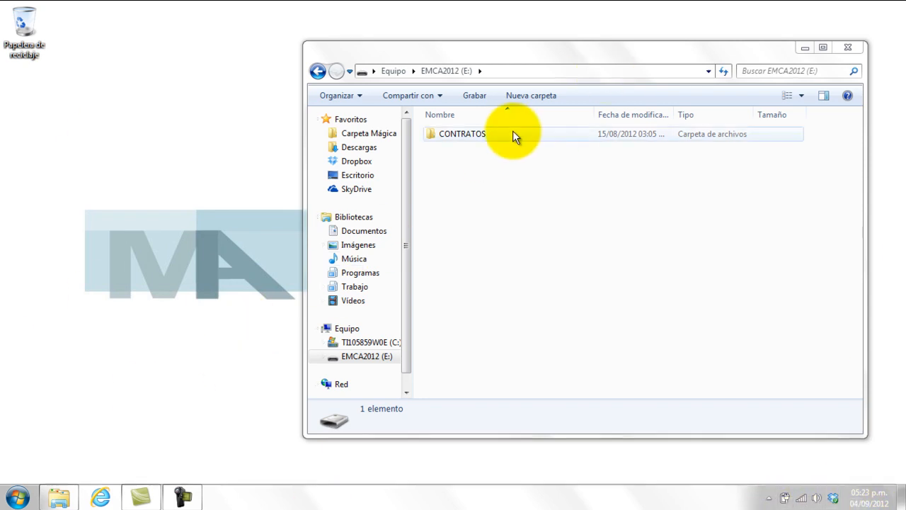
# Copy the CONTRATOS folder from the EMCA2012 (E:) drive and paste it onto the C: drive.
pyautogui.rightClick(454, 129)
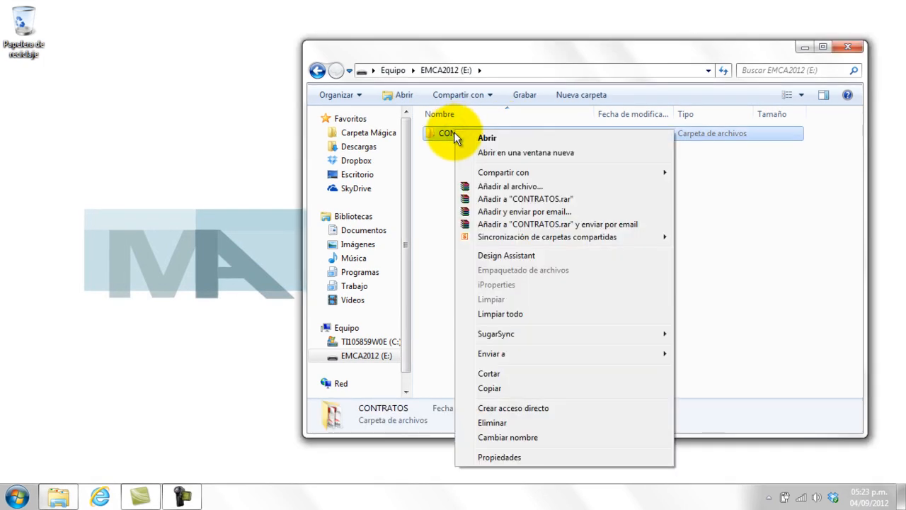
pyautogui.click(504, 386)
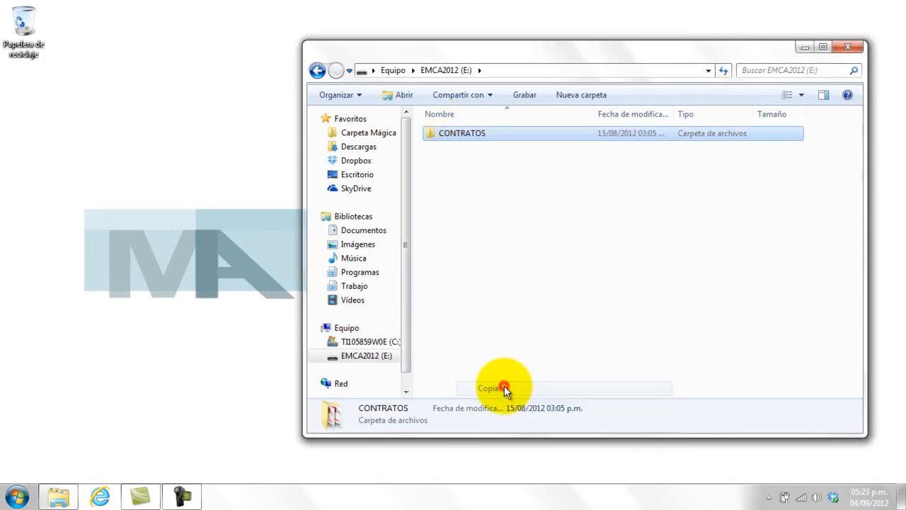
pyautogui.rightClick(364, 343)
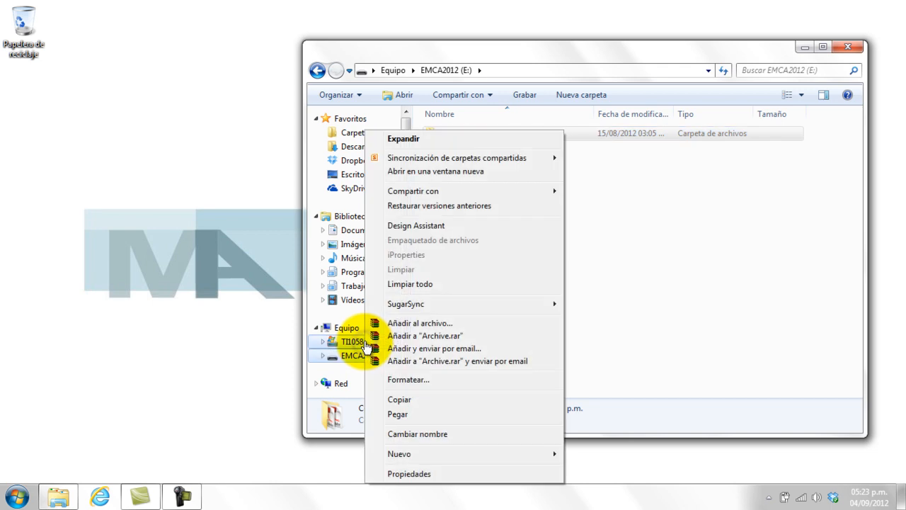
pyautogui.click(404, 413)
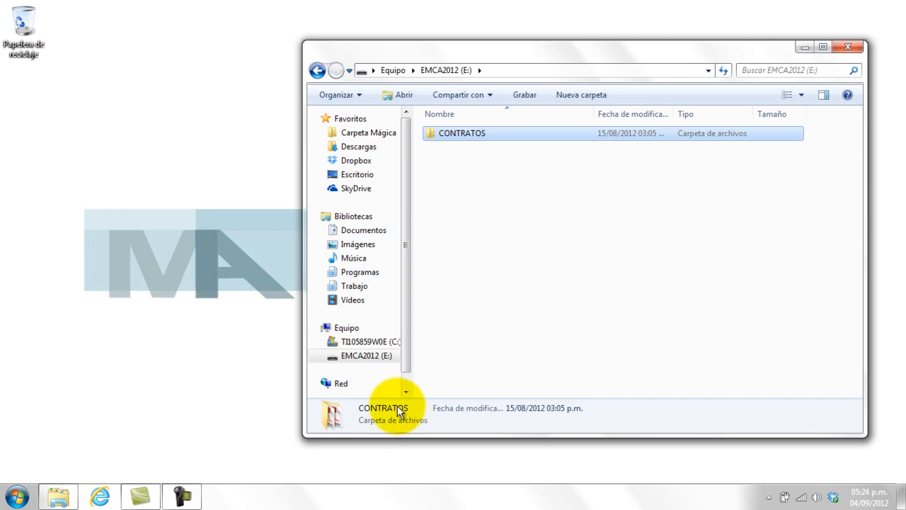
# Browse to C:\CONTRATOS\PROGRAMA to reach the Contratos spreadsheet.
pyautogui.click(357, 342)
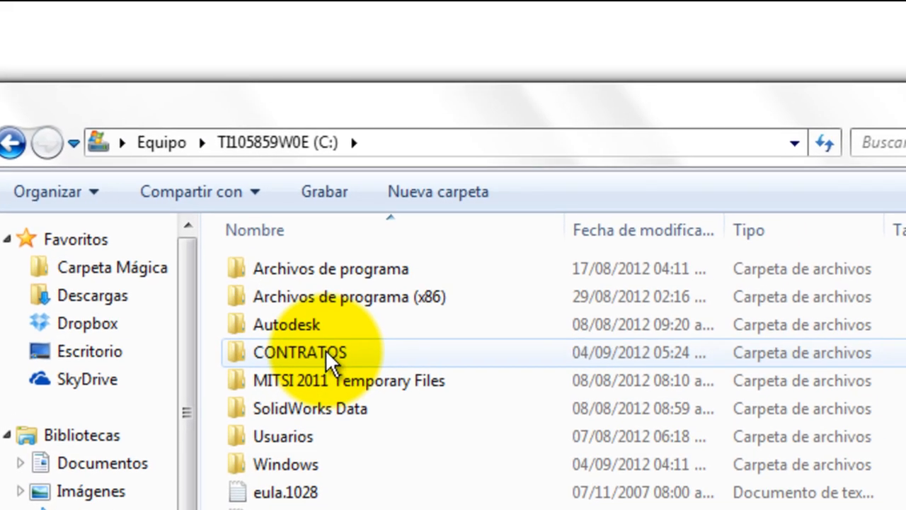
pyautogui.doubleClick(325, 349)
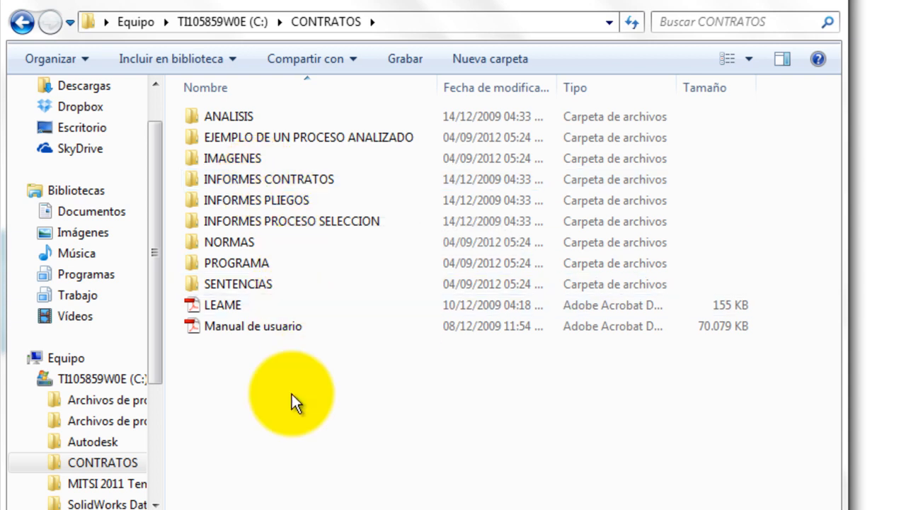
pyautogui.doubleClick(233, 260)
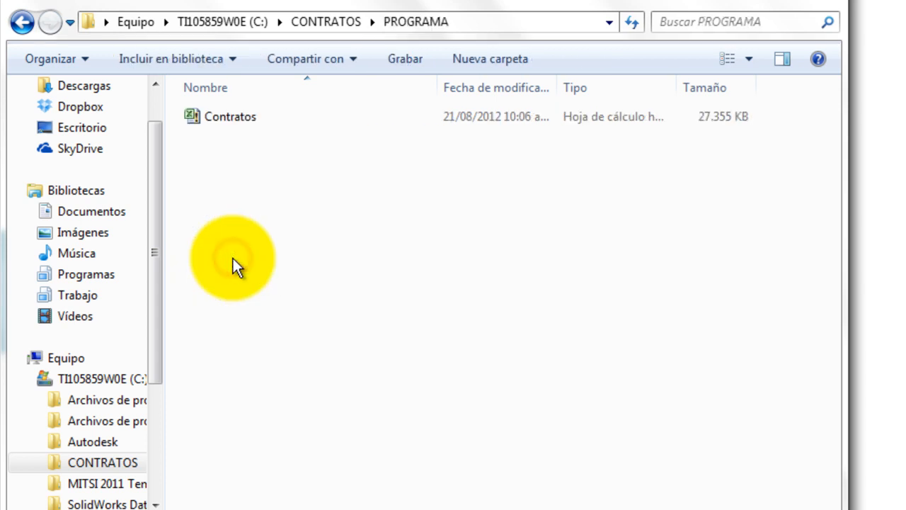
# Open the Contratos spreadsheet from the PROGRAMA folder in Excel.
pyautogui.doubleClick(232, 116)
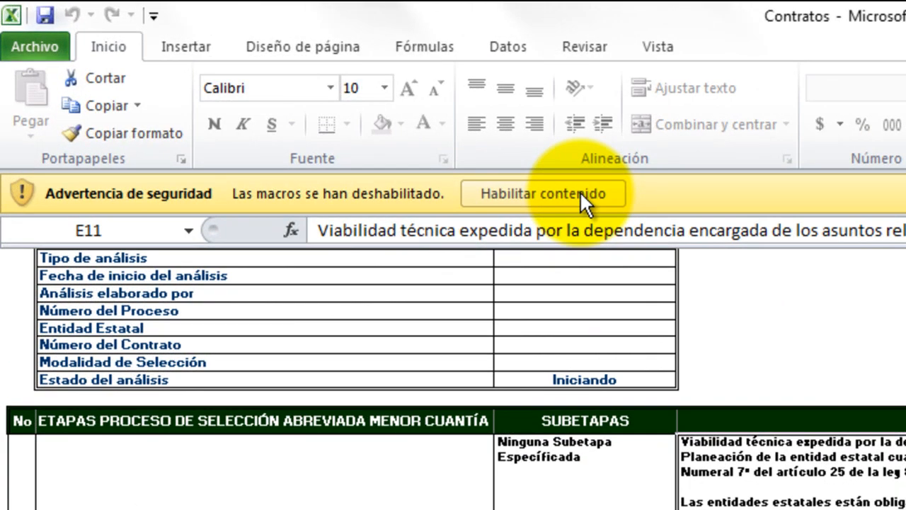
# Choose Habilitar contenido on the security warning bar to enable macros.
pyautogui.click(579, 193)
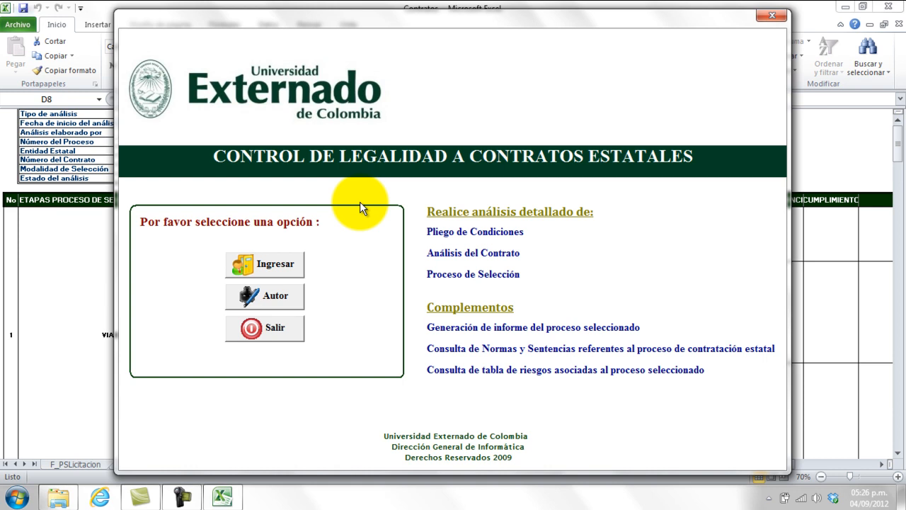
pyautogui.click(272, 301)
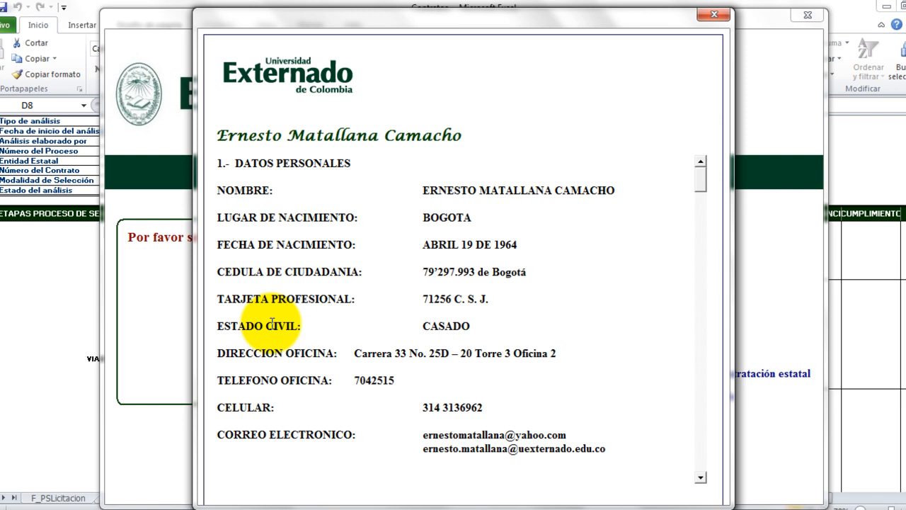
pyautogui.click(710, 17)
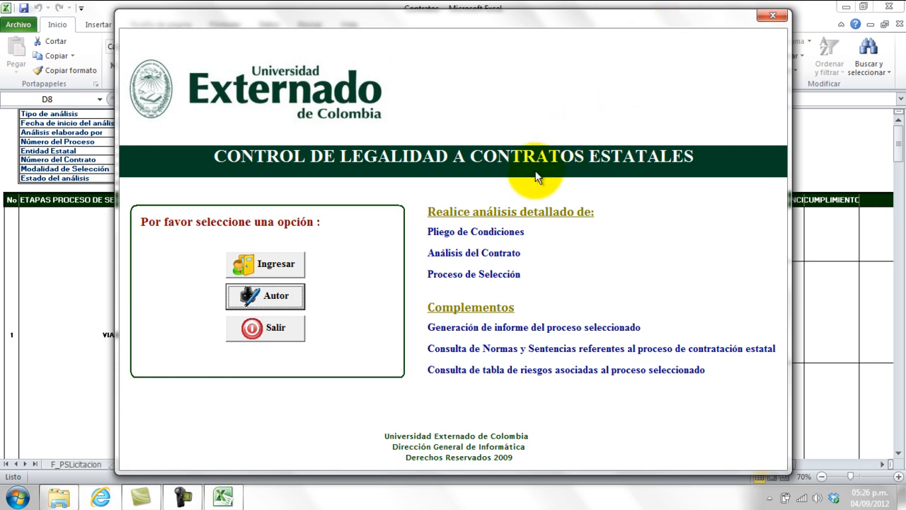
# Use Ingresar on the start form to reach the Selección del Proceso form.
pyautogui.click(281, 266)
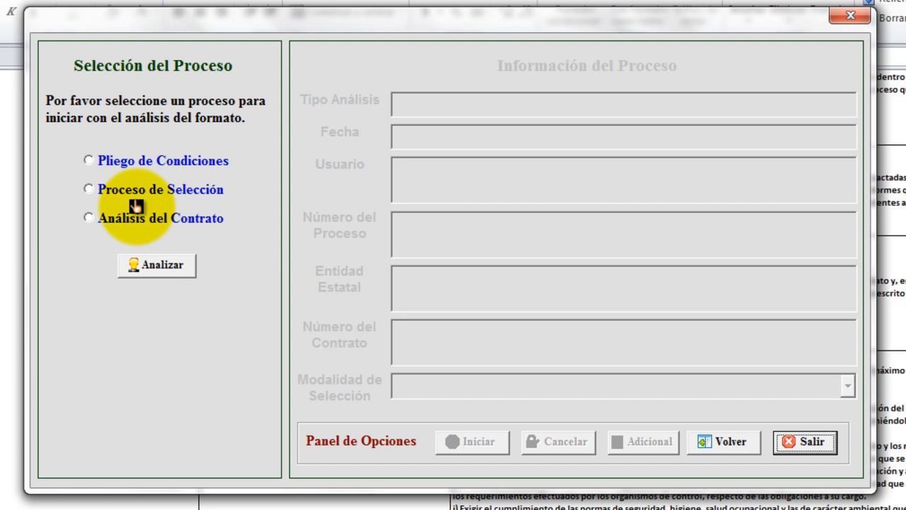
# Analyse a Proceso de Selección and enter the analyst's full name as Usuario.
pyautogui.click(134, 201)
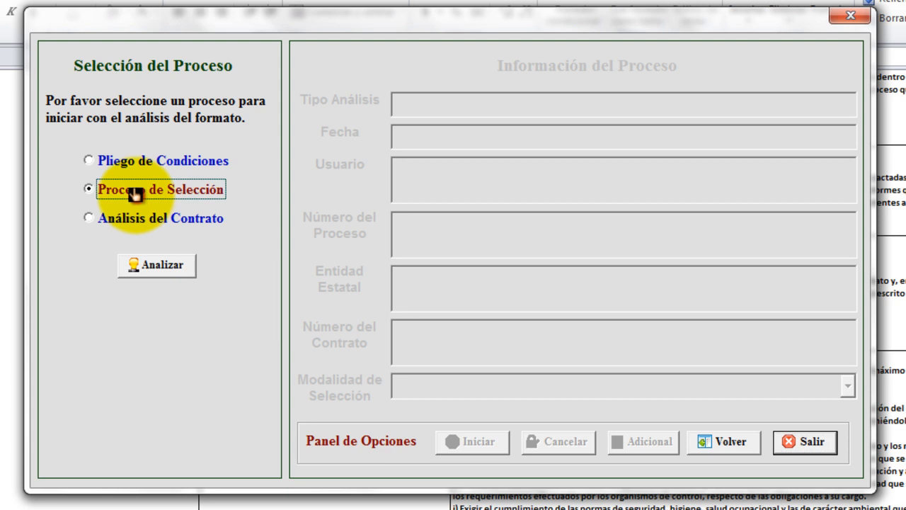
pyautogui.click(163, 267)
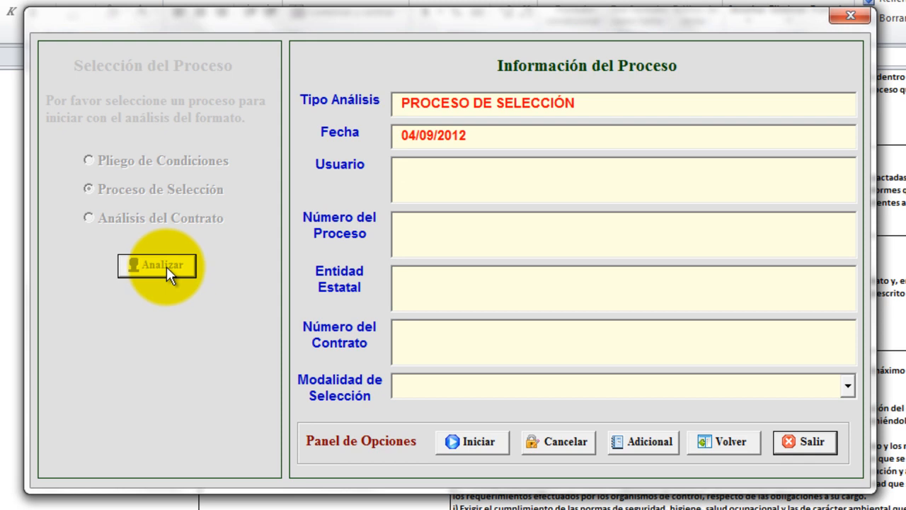
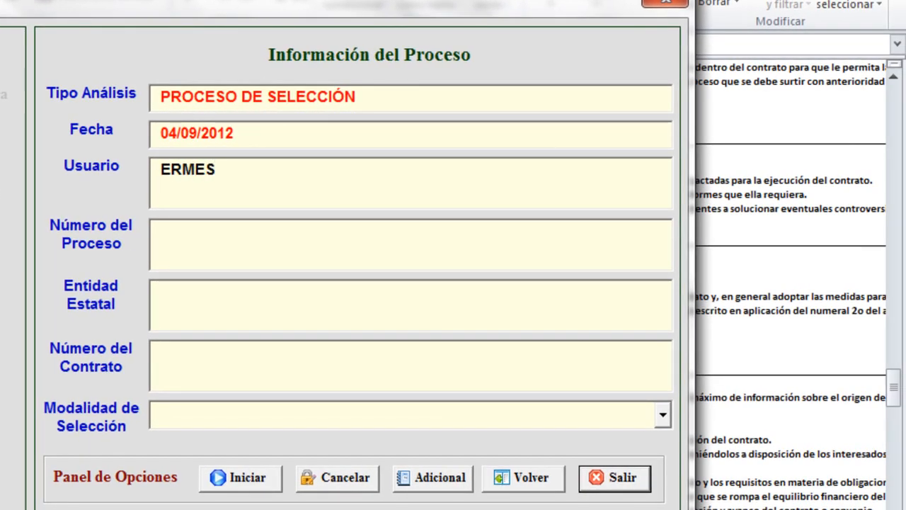
pyautogui.press('BackSpace')
pyautogui.press('BackSpace')
pyautogui.press('BackSpace')
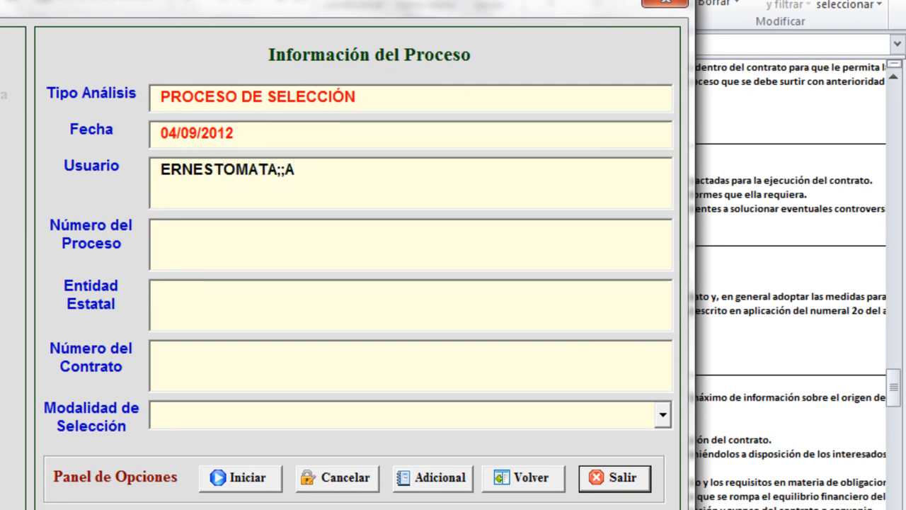
pyautogui.press('BackSpace')
pyautogui.press('BackSpace')
pyautogui.press('BackSpace')
pyautogui.press('BackSpace')
pyautogui.press('BackSpace')
pyautogui.press('BackSpace')
pyautogui.press('BackSpace')
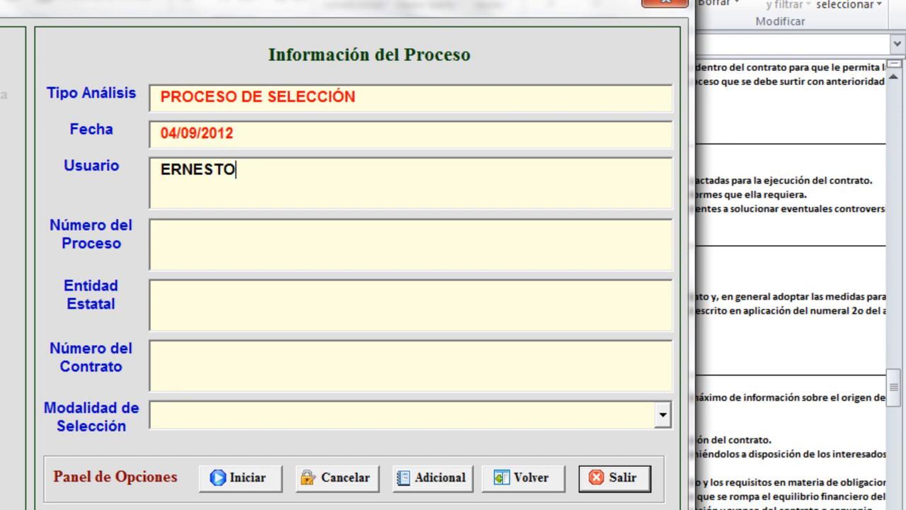
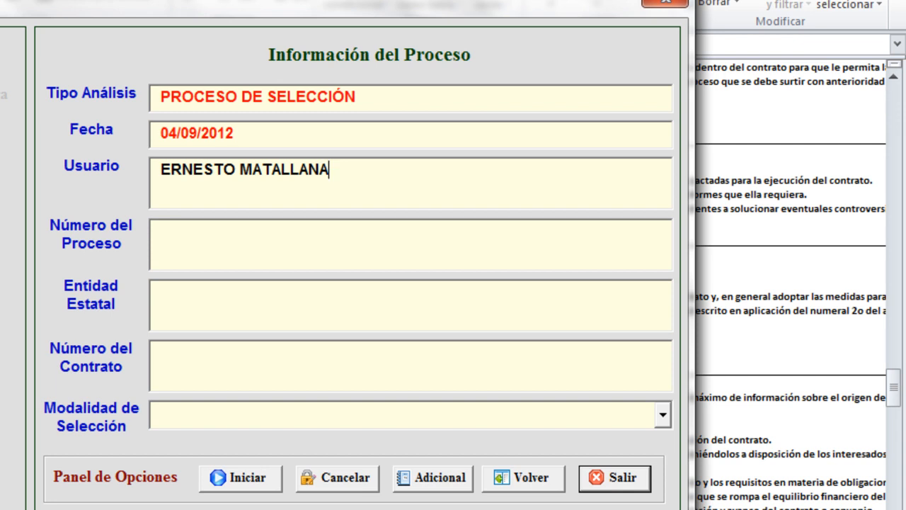
# Enter LICITACION 025 DE 2012 as the Número del Proceso.
pyautogui.click(163, 227)
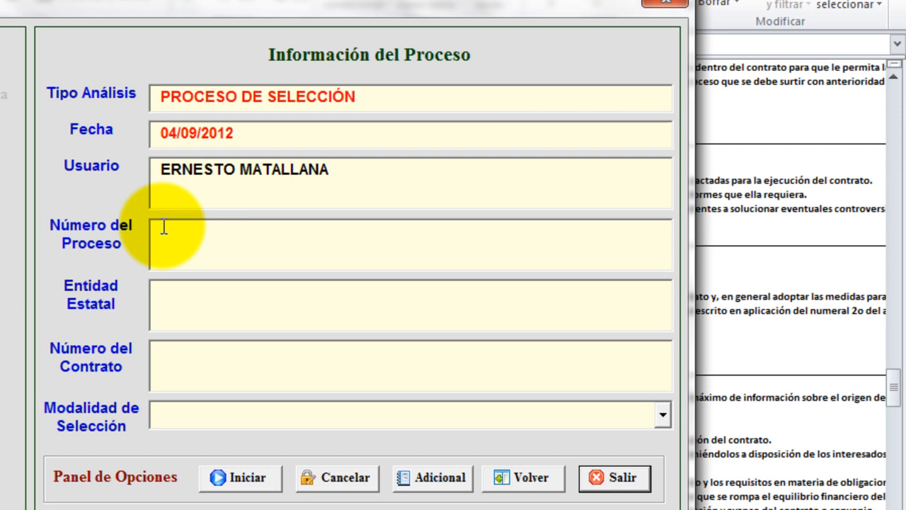
pyautogui.write('LIVIY')
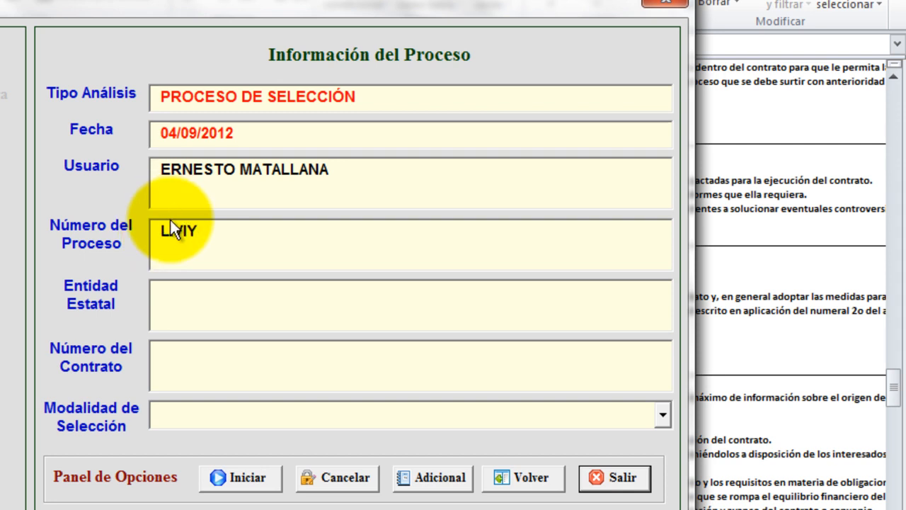
pyautogui.write('ITACO')
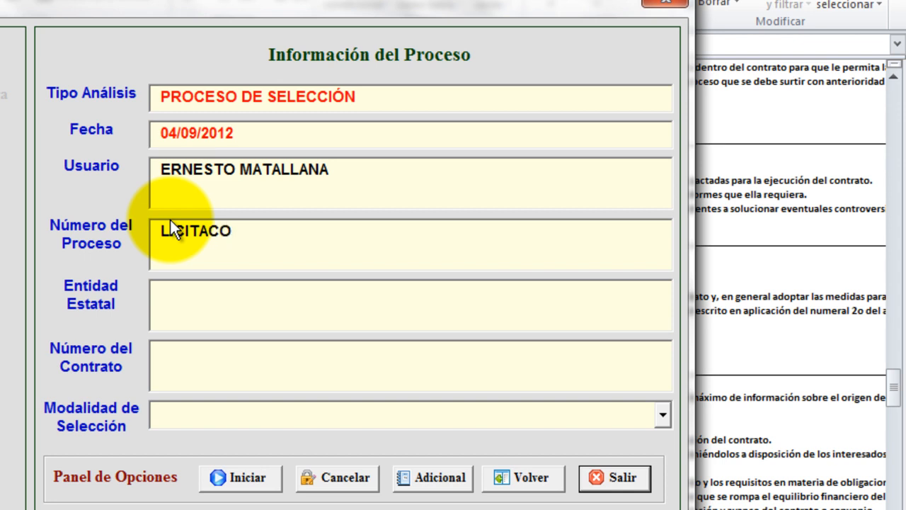
pyautogui.press('BackSpace')
pyautogui.write('IION')
pyautogui.press('BackSpace')
pyautogui.press('BackSpace')
pyautogui.press('BackSpace')
pyautogui.write('ON 025 DE 2012')
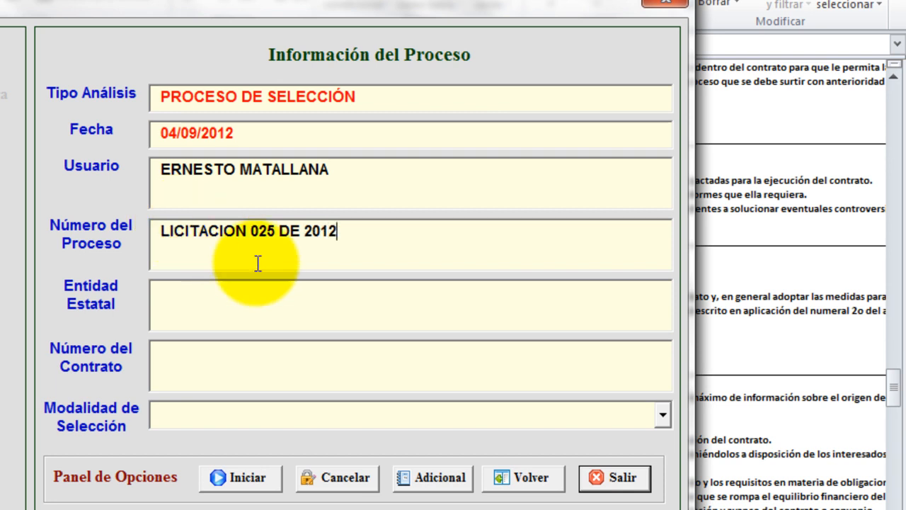
# Enter GOBERNACION DE AMAZONAS as the Entidad Estatal.
pyautogui.click(232, 298)
pyautogui.write('GOBER')
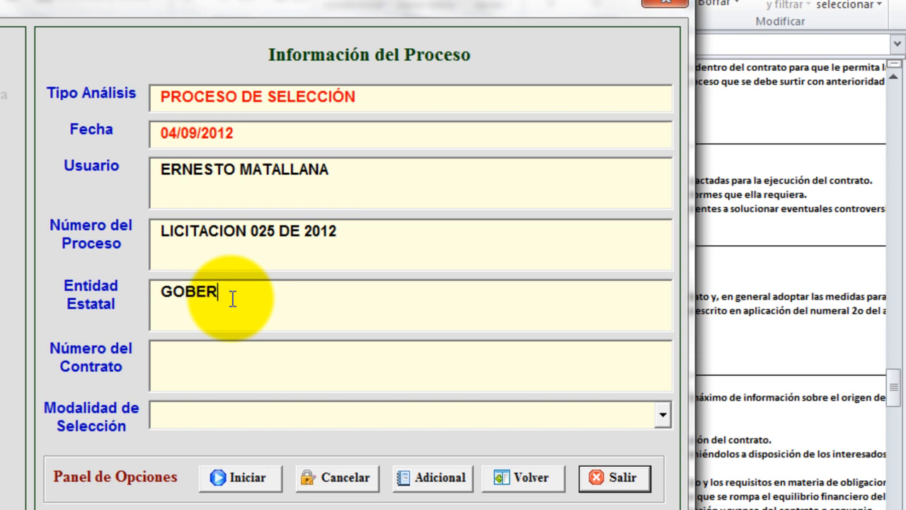
pyautogui.write('NACIONDE')
pyautogui.press('BackSpace')
pyautogui.press('BackSpace')
pyautogui.write('DE AMAZONAS')
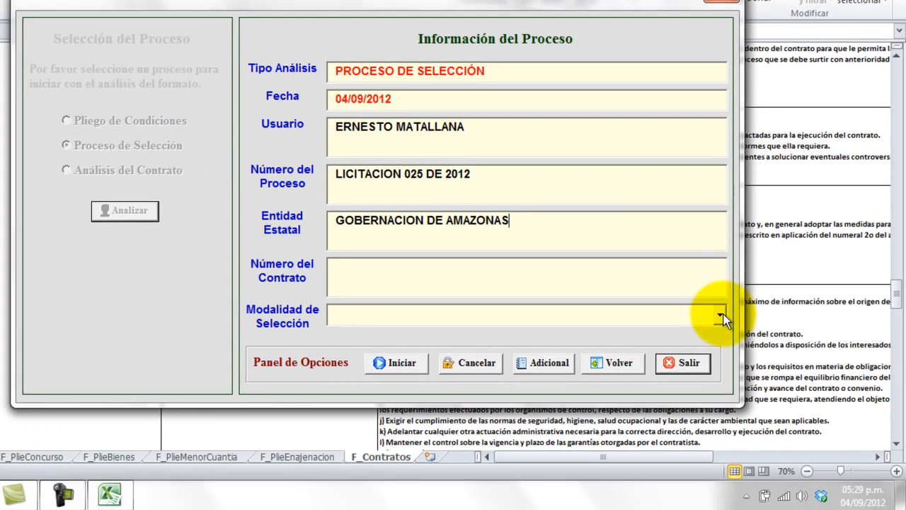
# Set Modalidad de Selección to Licitación Pública and bring up its Adicional reference guide.
pyautogui.click(704, 343)
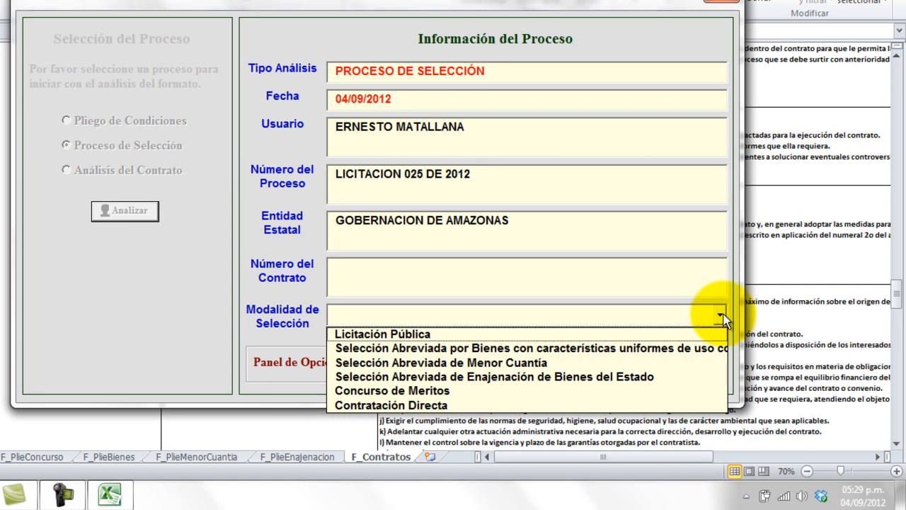
pyautogui.click(584, 330)
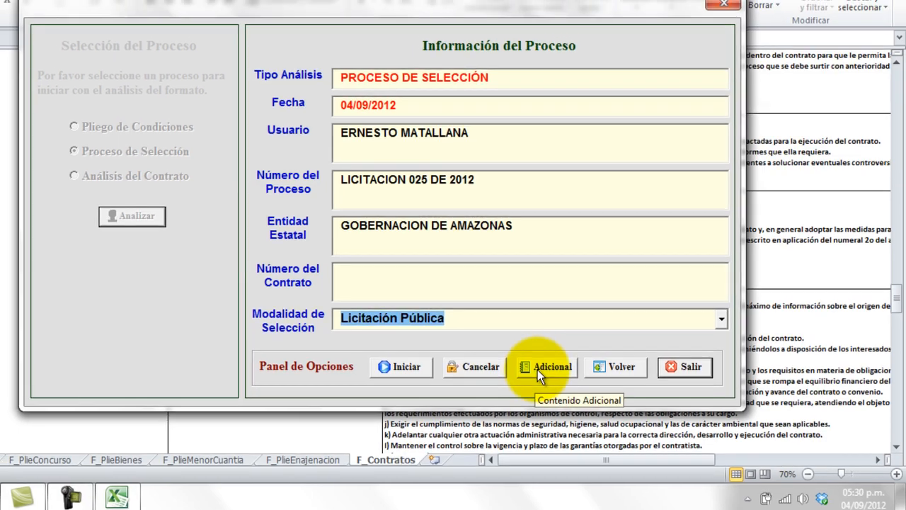
pyautogui.click(534, 365)
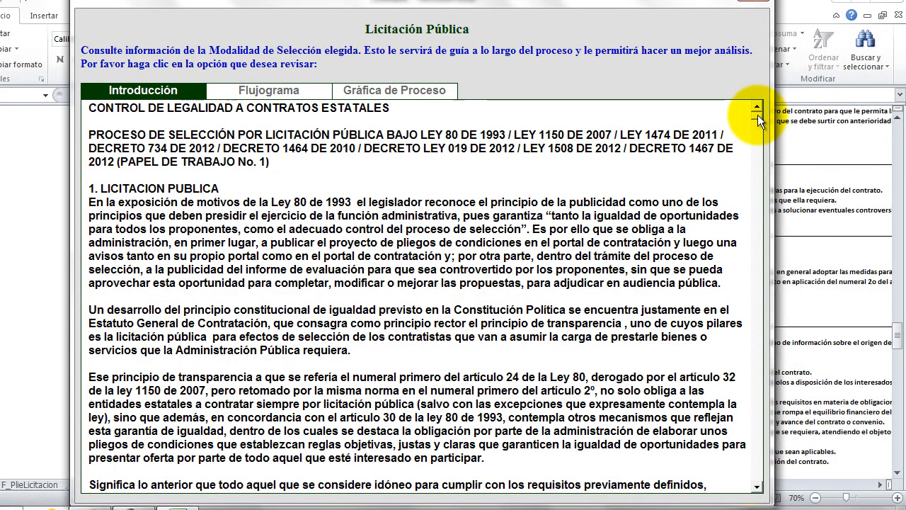
pyautogui.moveTo(757, 115); pyautogui.dragTo(754, 188)
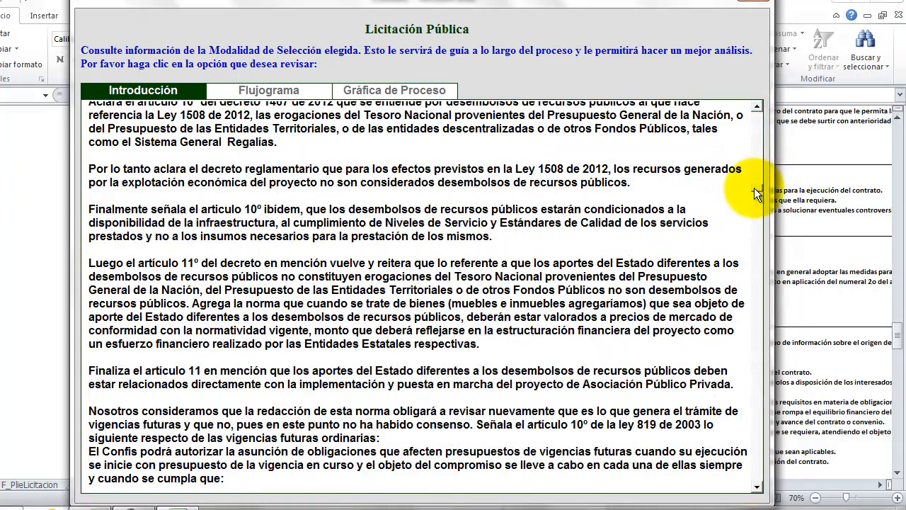
pyautogui.moveTo(753, 187); pyautogui.dragTo(754, 201)
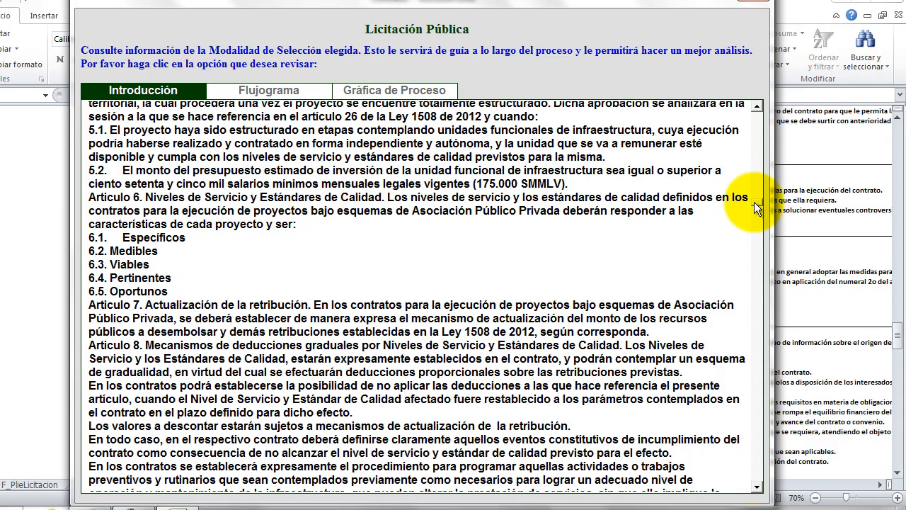
pyautogui.moveTo(754, 201); pyautogui.dragTo(756, 120)
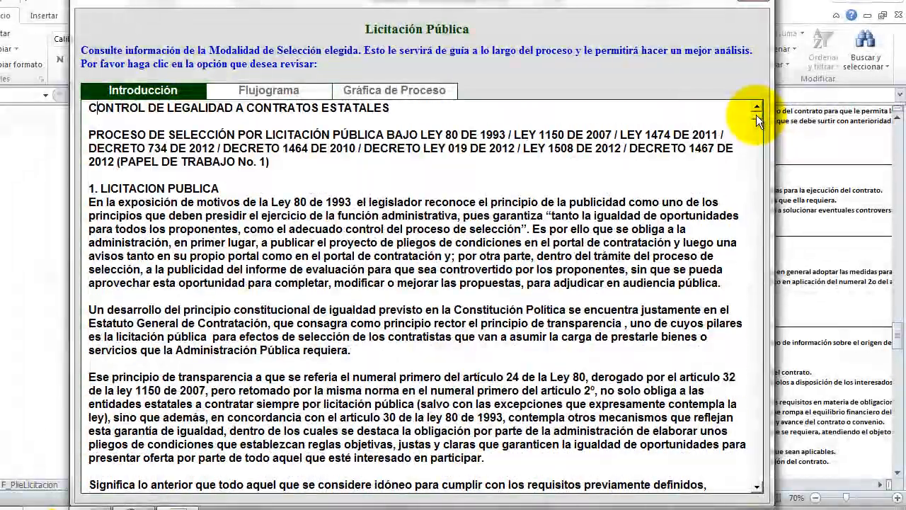
# Switch the Licitación Pública guide to its Flujograma section.
pyautogui.click(253, 92)
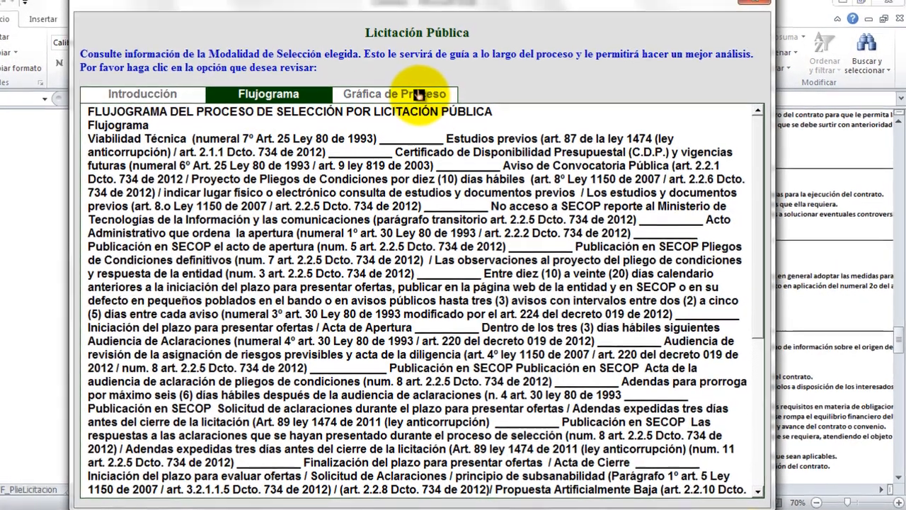
pyautogui.click(415, 92)
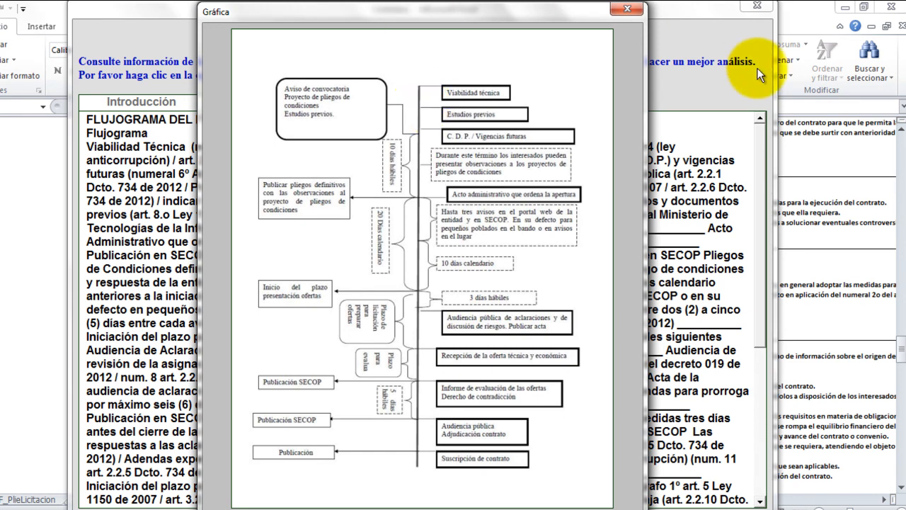
pyautogui.click(627, 10)
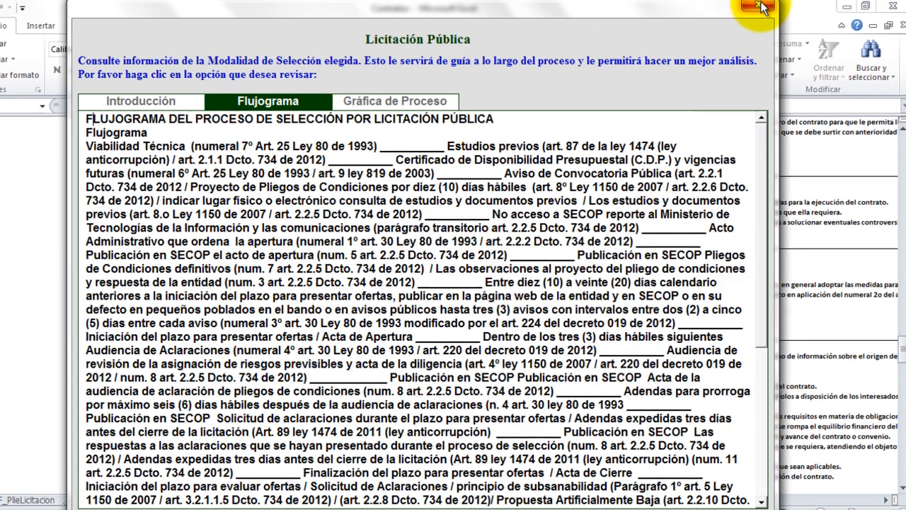
# Close the Licitación Pública guide and choose Iniciar to begin the 32-stage process analysis.
pyautogui.click(757, 7)
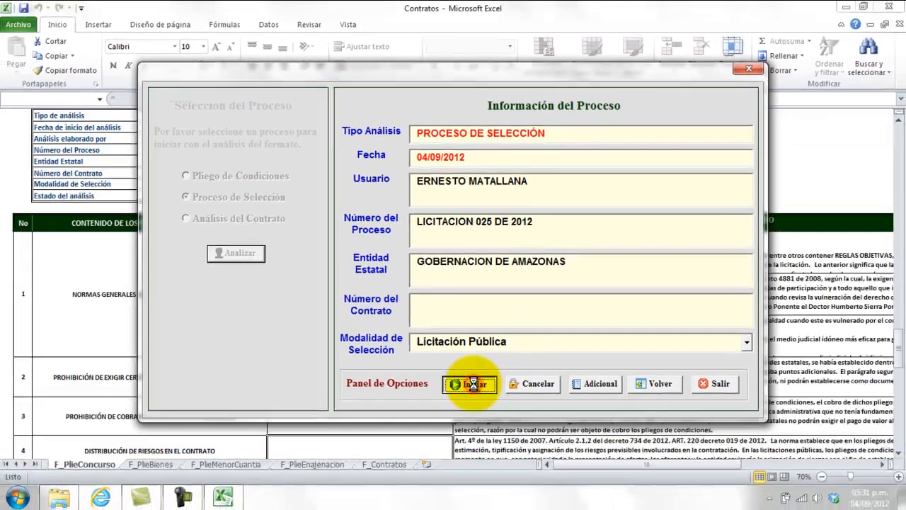
pyautogui.click(469, 425)
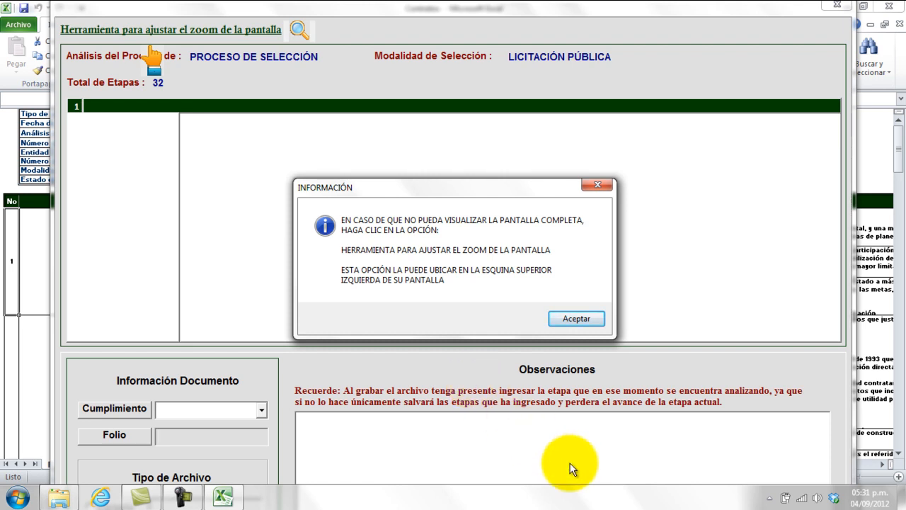
# Accept the INFORMACIÓN zoom notice to reveal stage 1, VIABILIDAD TÉCNICA.
pyautogui.click(574, 319)
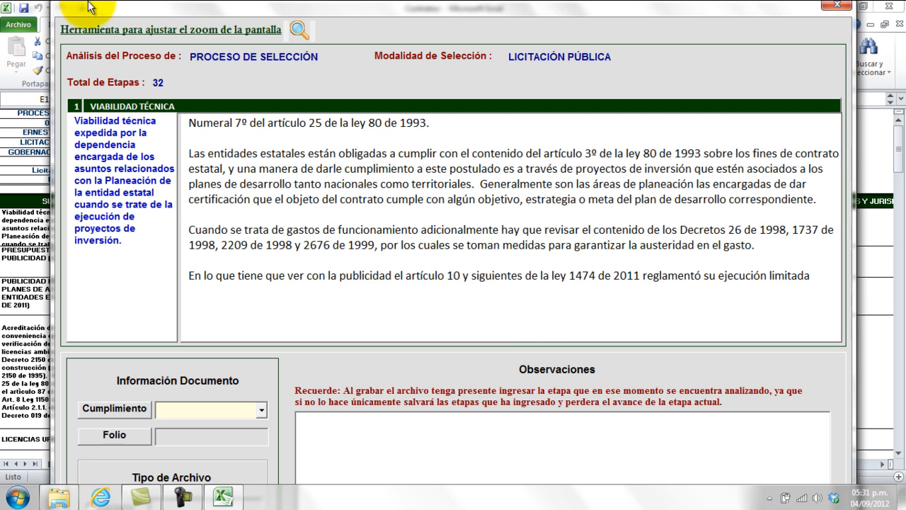
# Set the analysis form's screen zoom to 80%.
pyautogui.click(139, 32)
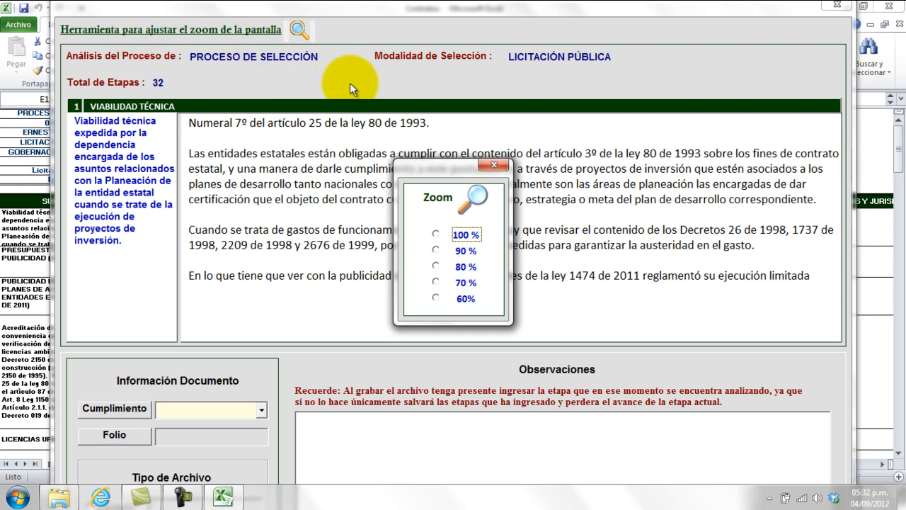
pyautogui.click(436, 269)
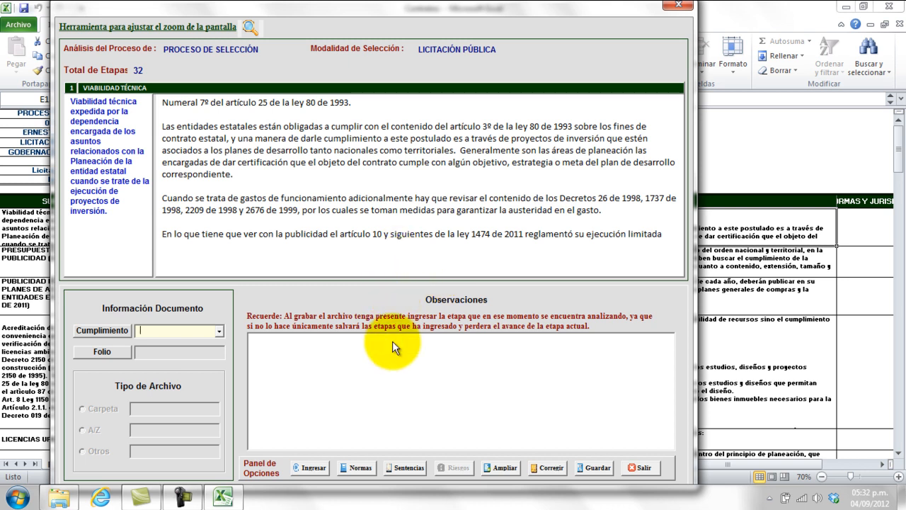
pyautogui.click(400, 468)
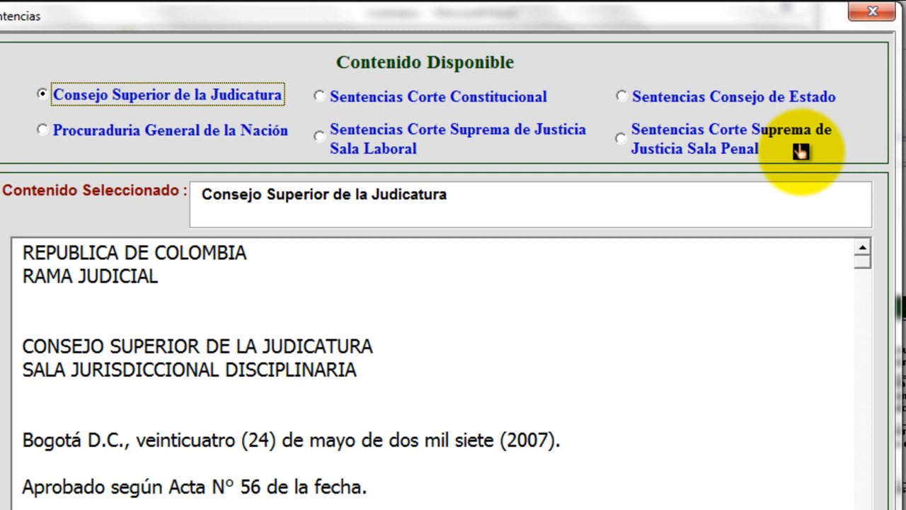
pyautogui.click(781, 105)
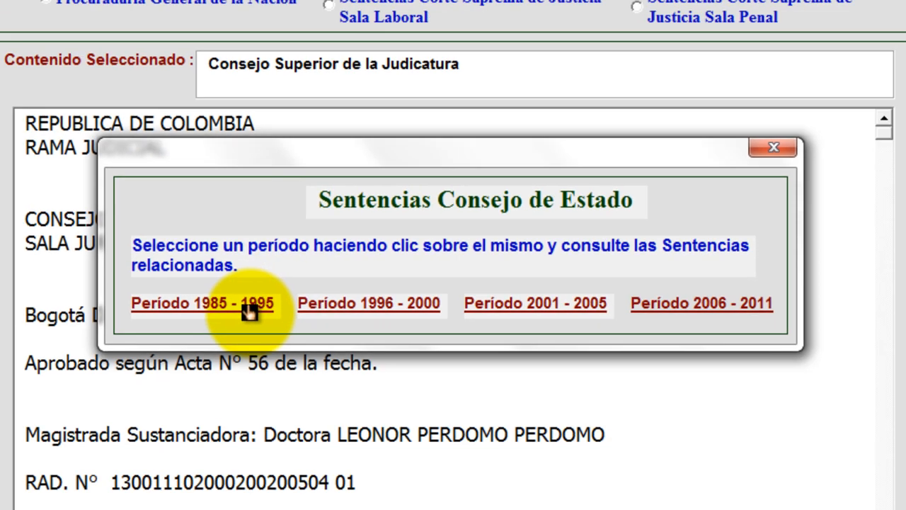
pyautogui.click(237, 307)
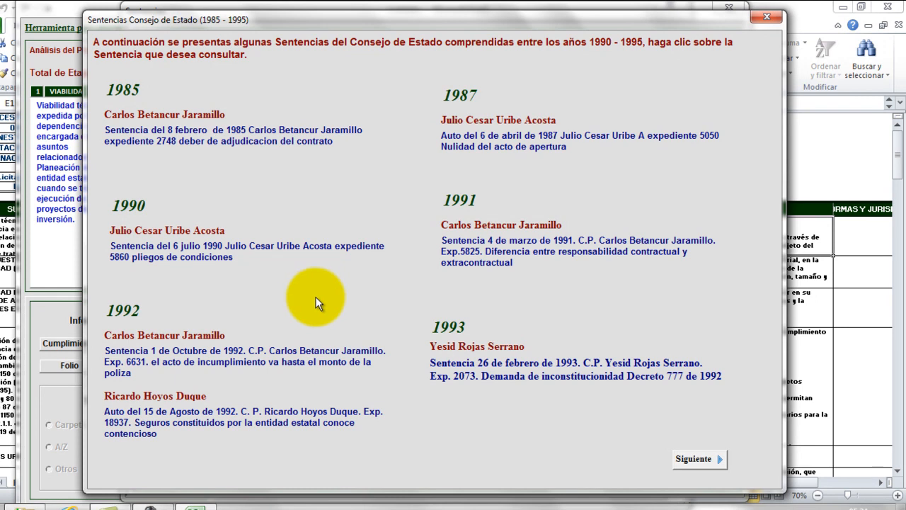
pyautogui.click(703, 461)
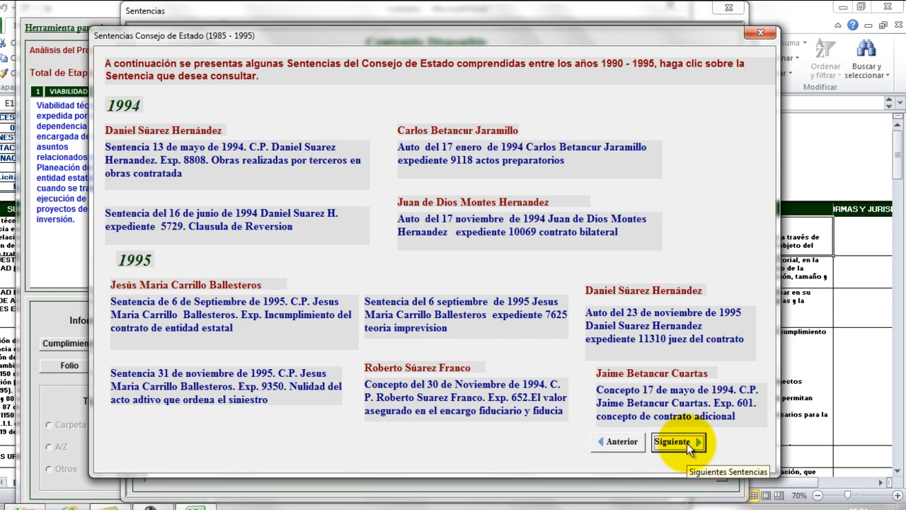
pyautogui.click(686, 442)
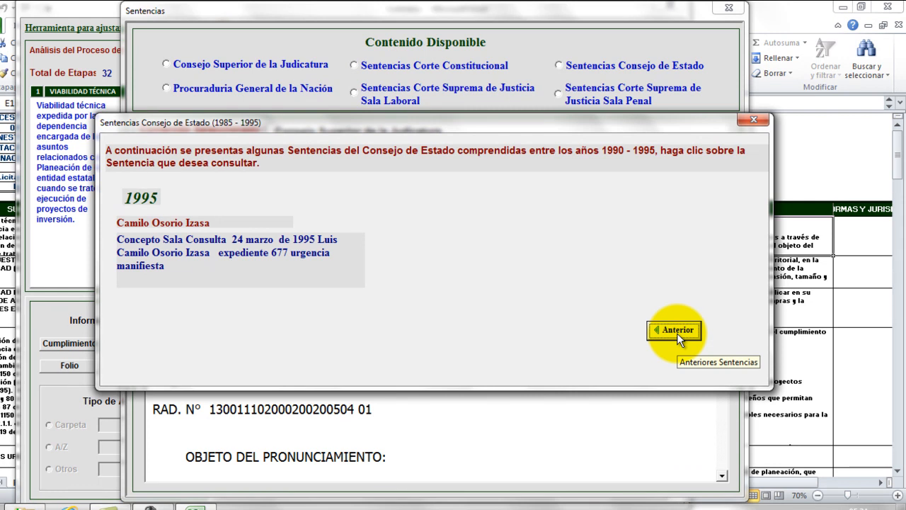
pyautogui.click(677, 330)
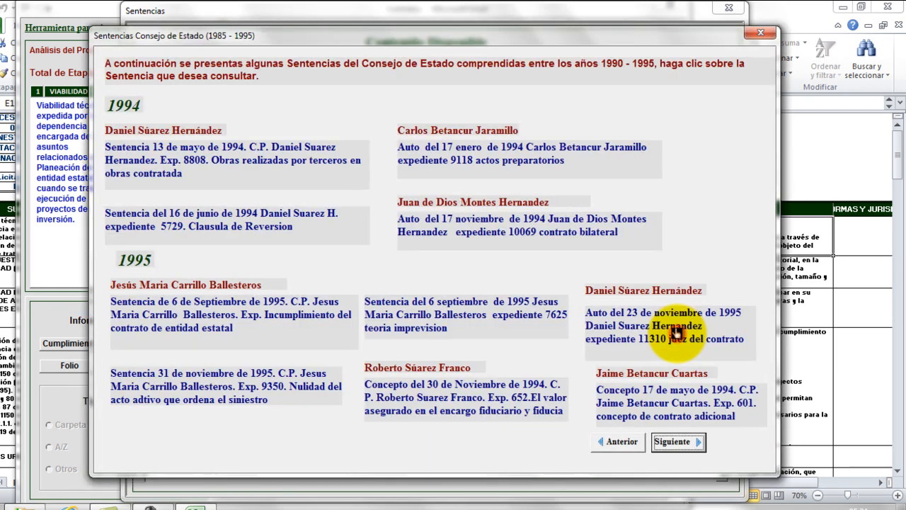
pyautogui.click(758, 31)
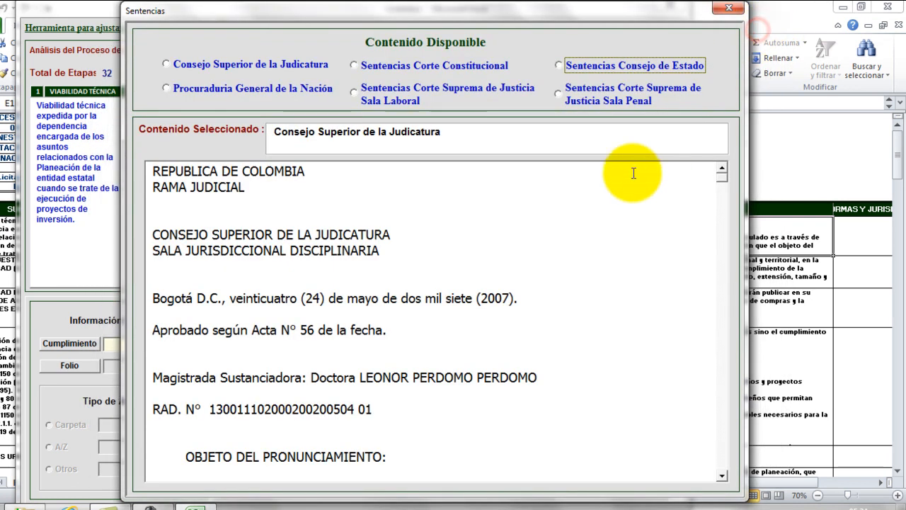
pyautogui.click(731, 9)
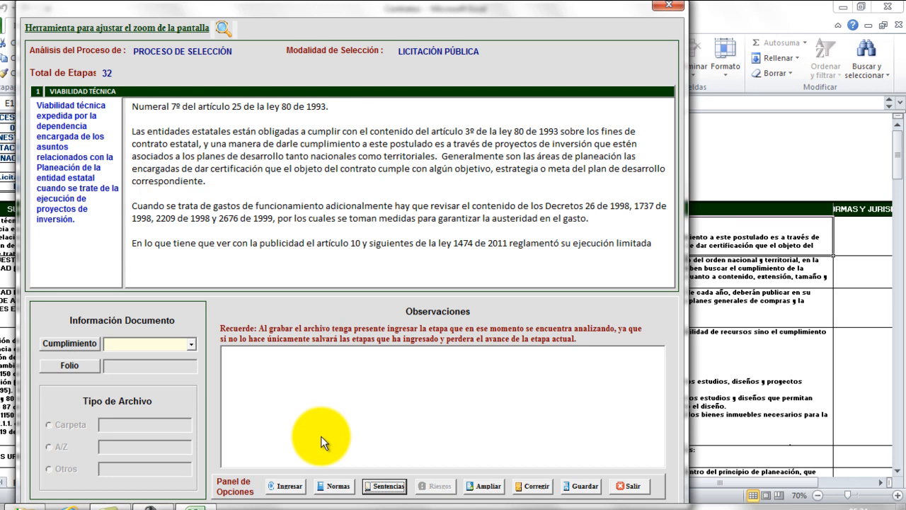
pyautogui.click(335, 489)
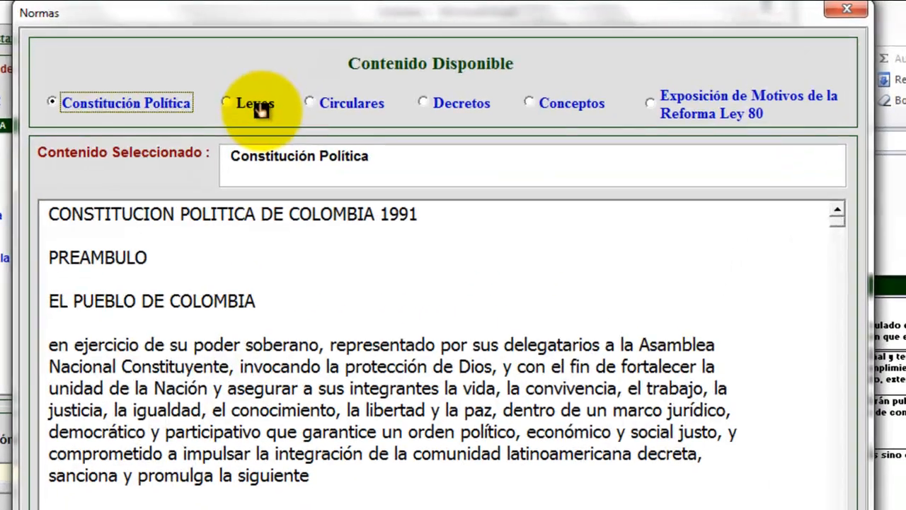
pyautogui.click(300, 77)
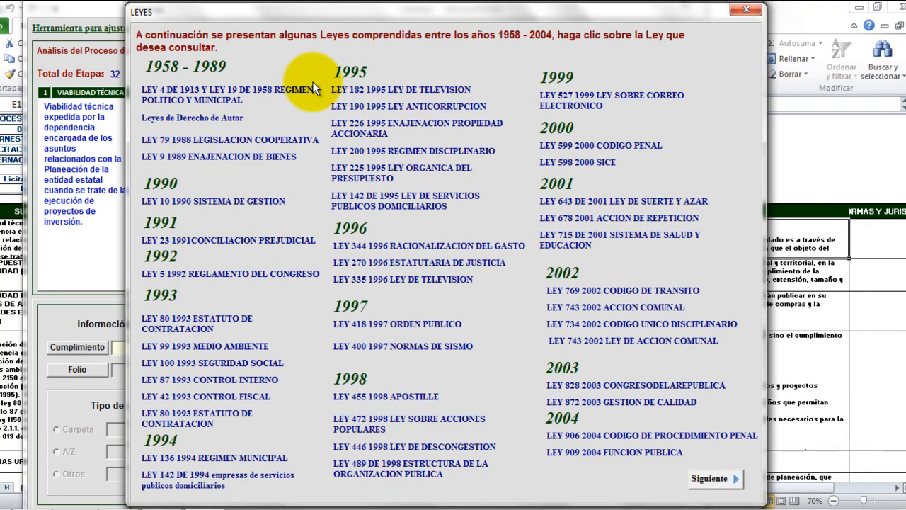
pyautogui.click(722, 488)
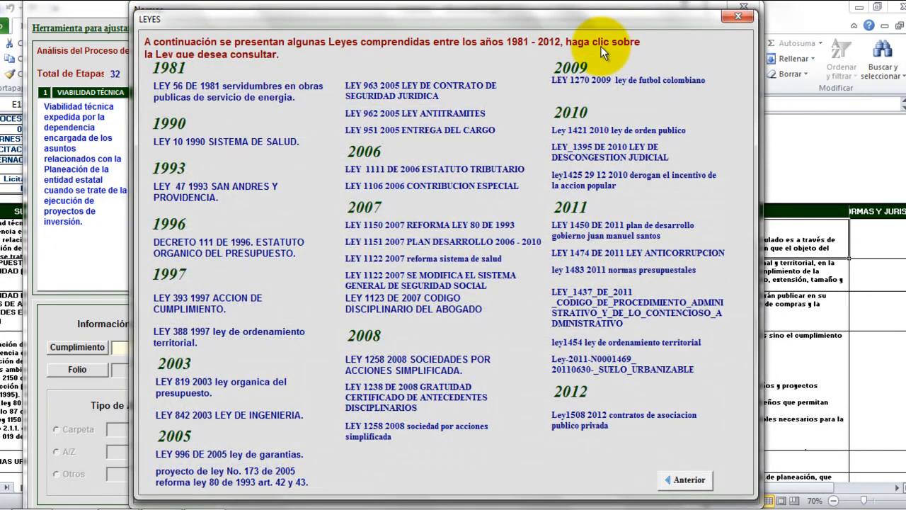
pyautogui.click(738, 16)
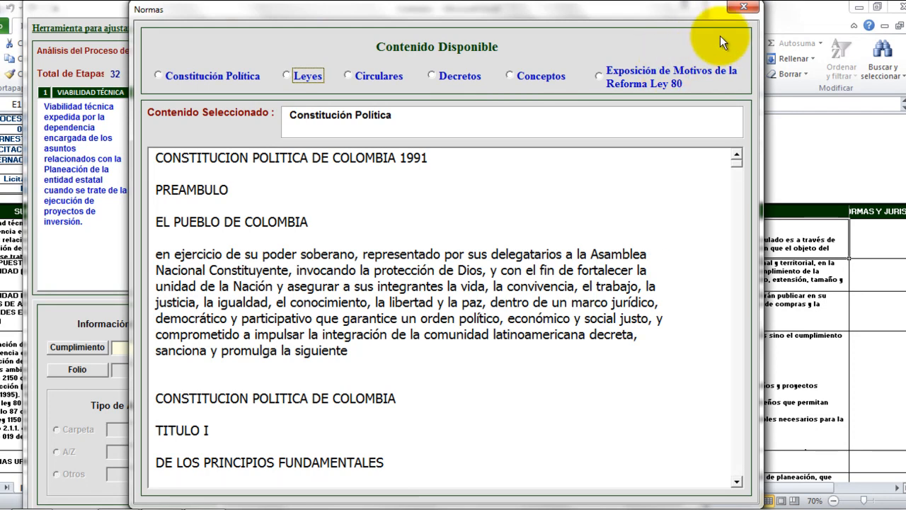
pyautogui.click(744, 8)
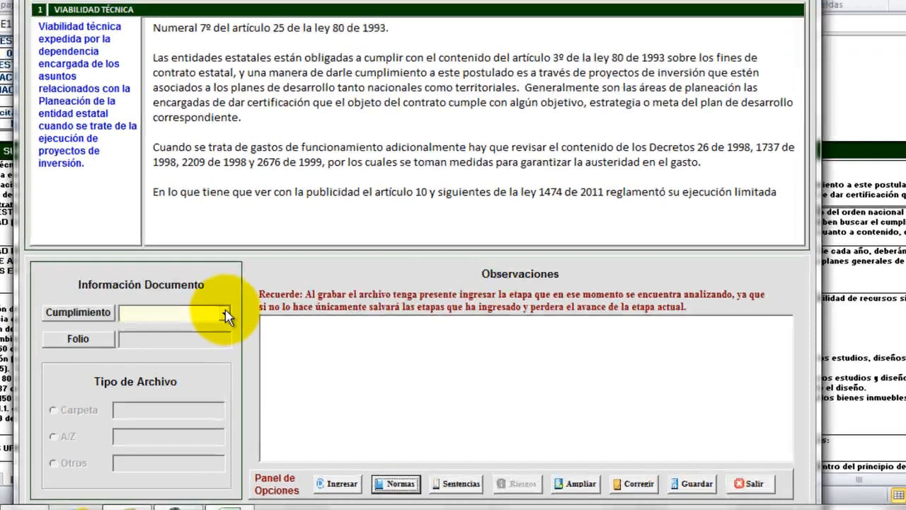
# Grade the stage 1 item, leave Folio as Sin Especificar, then switch Cumplimiento to NO CUMPLE.
pyautogui.click(201, 346)
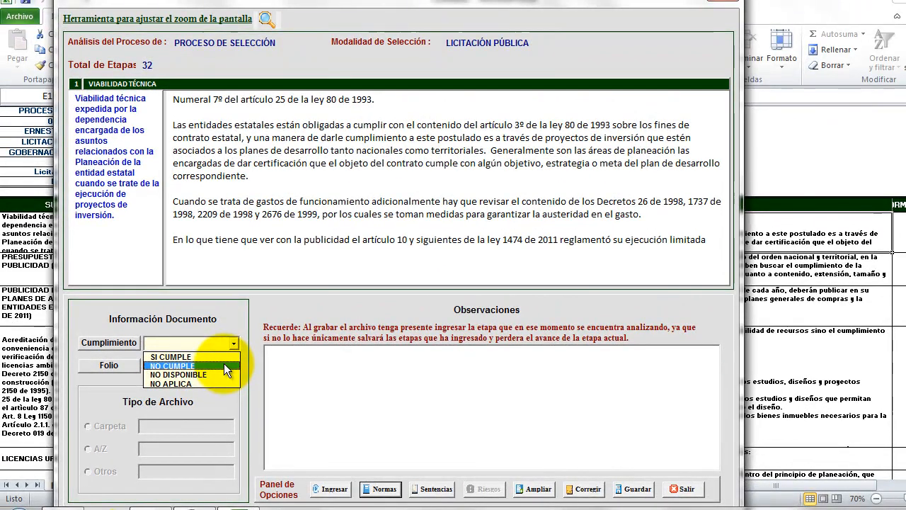
pyautogui.click(228, 356)
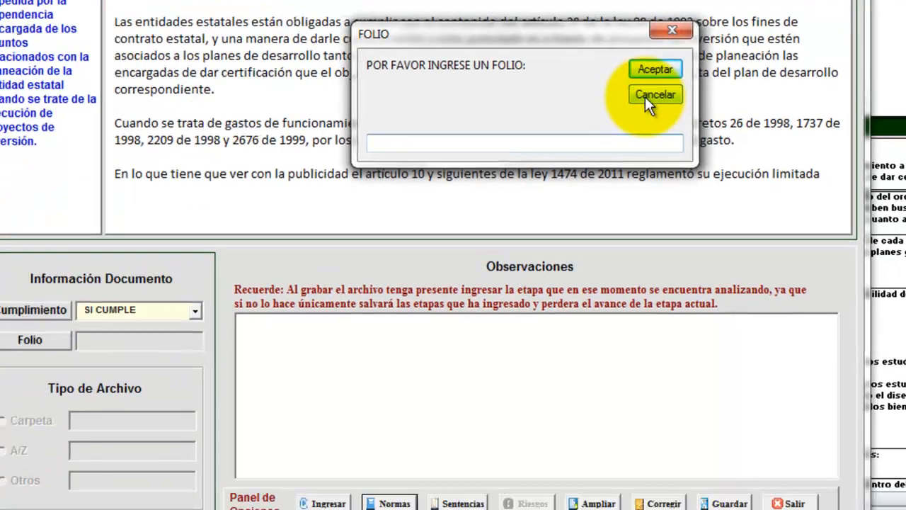
pyautogui.click(533, 205)
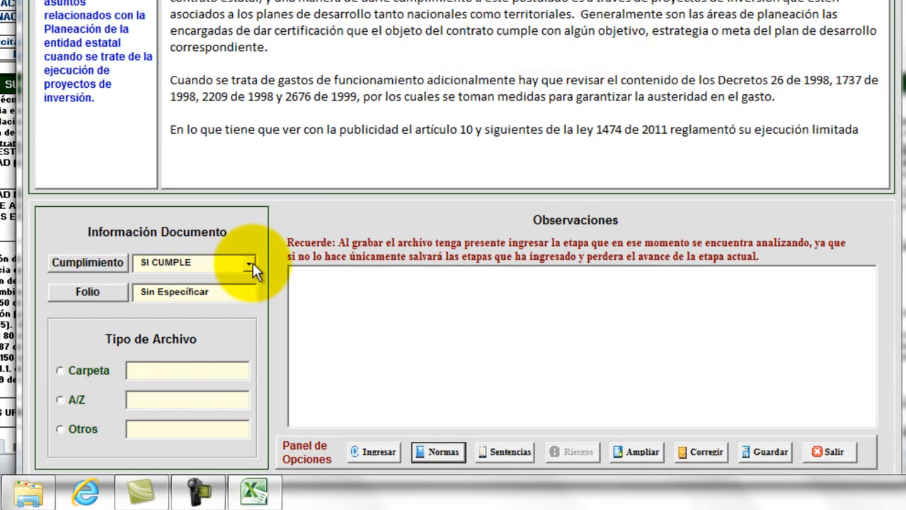
pyautogui.click(252, 262)
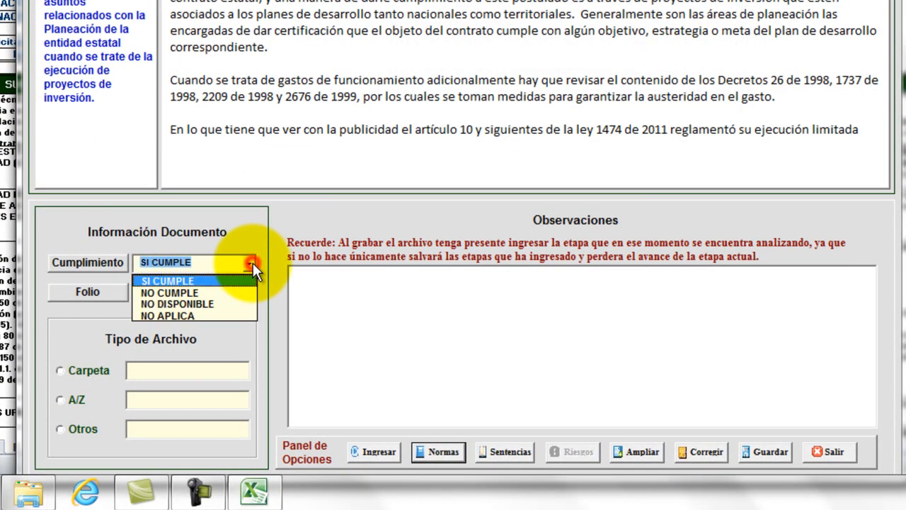
pyautogui.click(211, 292)
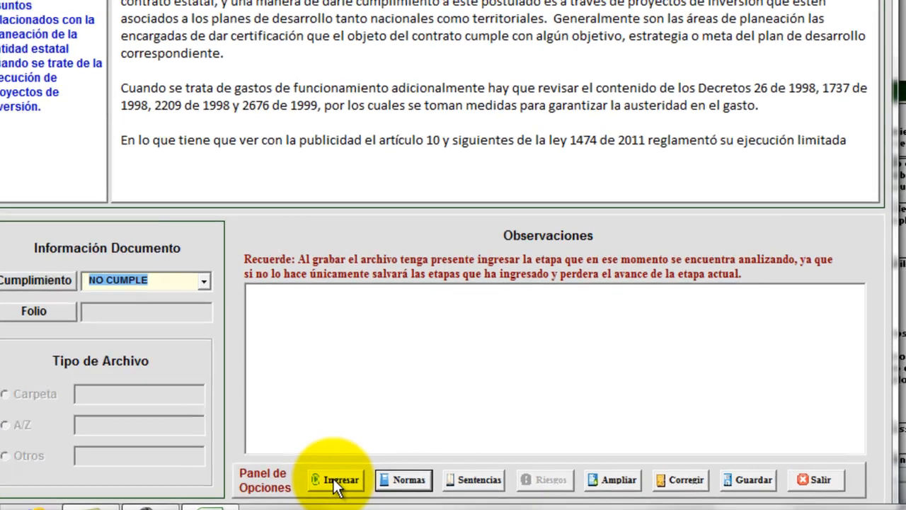
# Submit NO CUMPLE and accept the ATENCIÓN warning asking for a non-compliance observation.
pyautogui.click(338, 481)
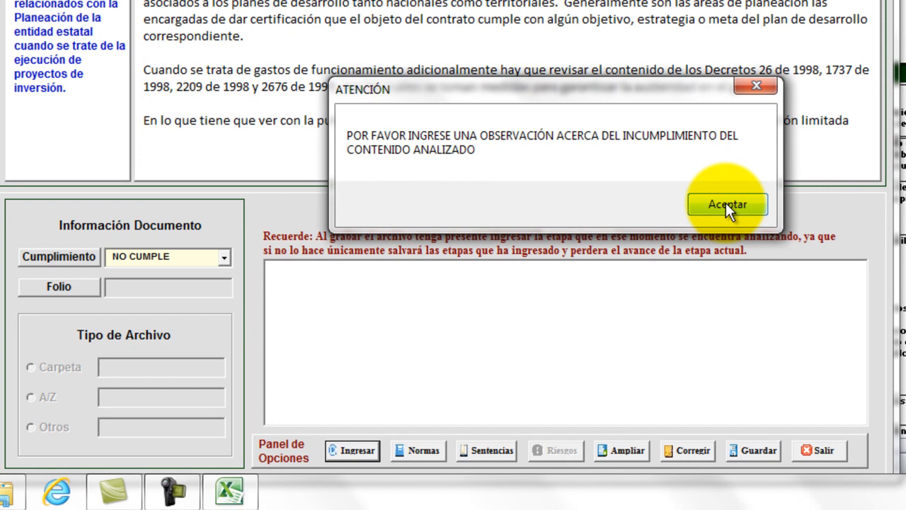
pyautogui.click(725, 204)
pyautogui.click(491, 304)
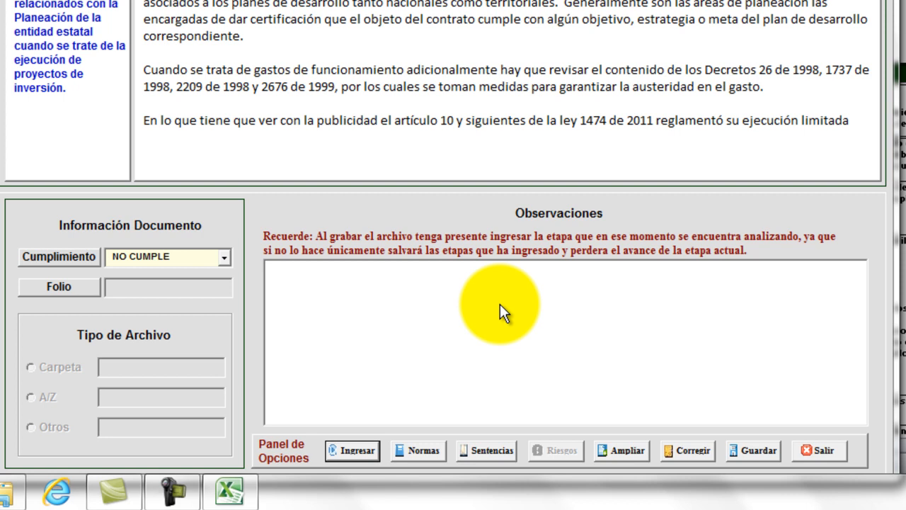
# Write in Observaciones that ESTUDIOS PREVIOS cites no meta, objetivo or estrategia of the Gobernación's Plan de Desarrollo.
pyautogui.write('Por cuanto al aanalizar el do')
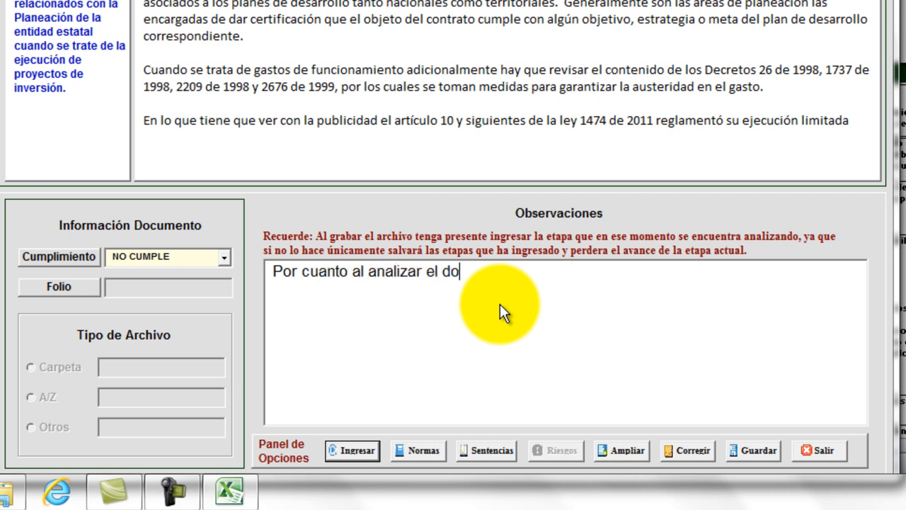
pyautogui.write('cumento ')
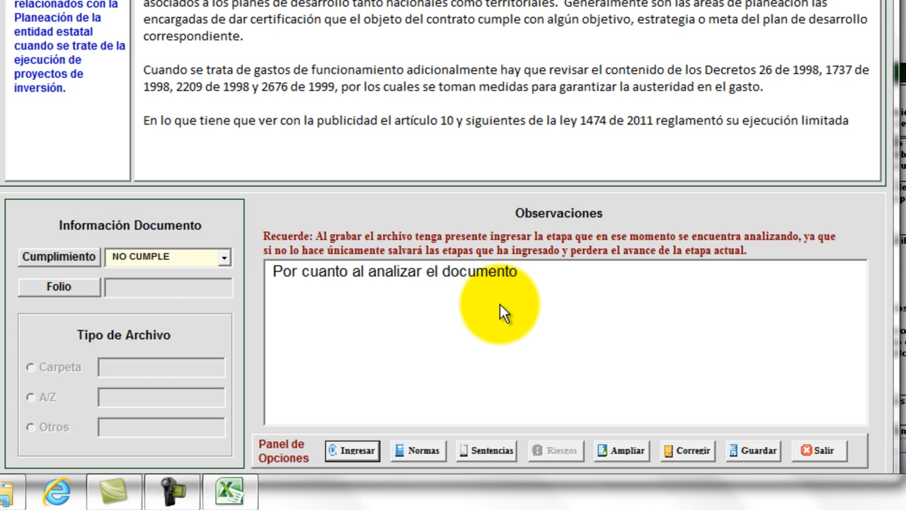
pyautogui.write('ESTUDIOS PREVIOS, encontramos que a pesar de menc')
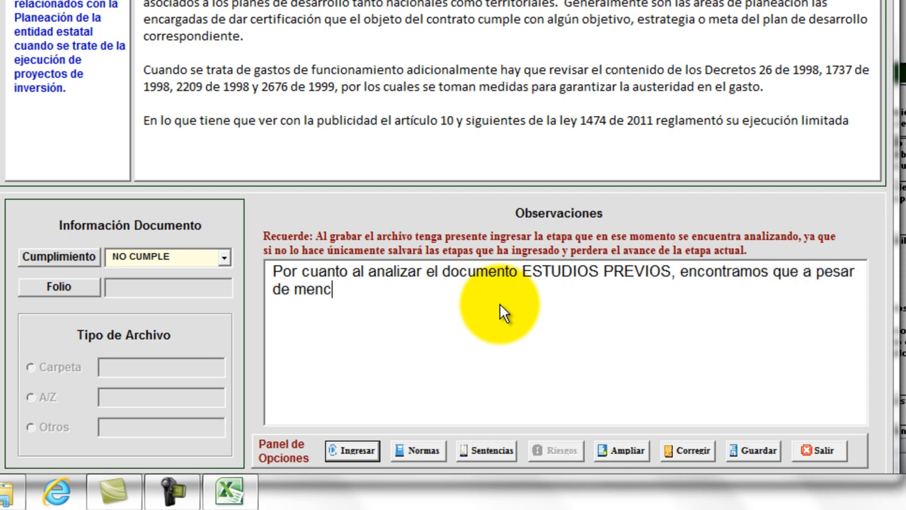
pyautogui.write('ionarse que la obra se enc')
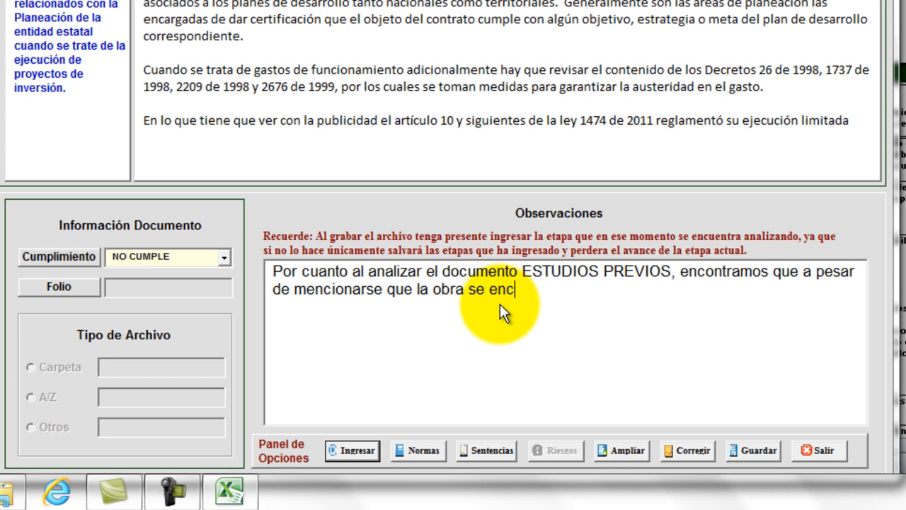
pyautogui.write('uentra del')
pyautogui.press('BackSpace')
pyautogui.write('ntro del Plan de desarrollo de la bo')
pyautogui.press('BackSpace')
pyautogui.press('BackSpace')
pyautogui.write('Gobernaci')
pyautogui.write('ón, no ')
pyautogui.write('se indica e')
pyautogui.write('n el documento ')
pyautogui.write('consultado q')
pyautogui.write('ue de')
pyautogui.write('s')
pyautogui.press('BackSpace')
pyautogui.press('BackSpace')
pyautogui.press('BackSpace')
pyautogui.write('cumple con una')
pyautogui.write(' meta, obje')
pyautogui.write('tivo o')
pyautogui.write(' estrateg')
pyautogui.write('ia de ese pl')
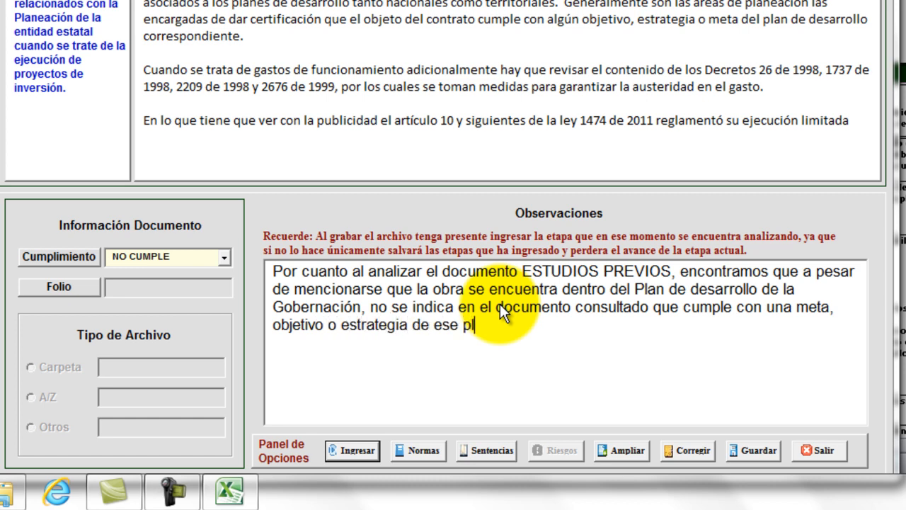
pyautogui.write('an')
pyautogui.press('BackSpace')
pyautogui.press('BackSpace')
pyautogui.press('BackSpace')
pyautogui.press('BackSpace')
pyautogui.write('Pa')
pyautogui.write('an de Desarrol')
pyautogui.write('lo')
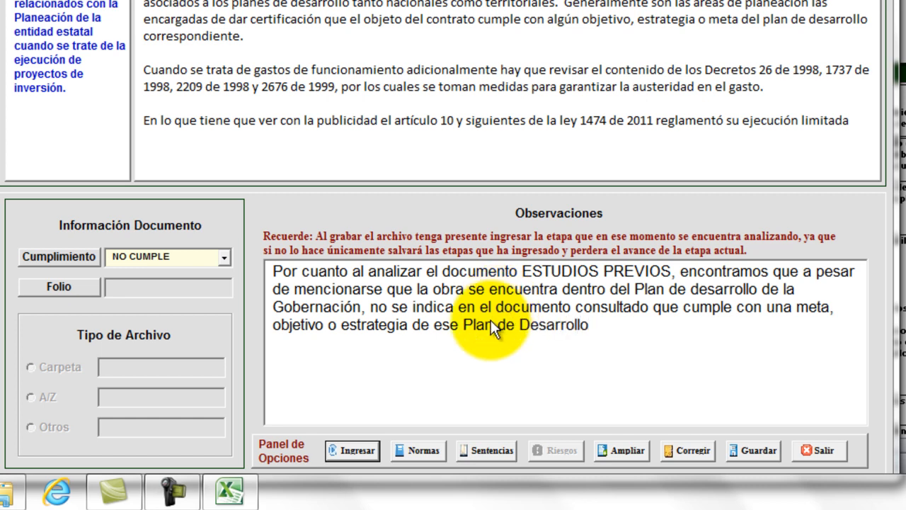
# Enter the graded item and confirm, loading PRESUPUESTO DE AUSTERIDAD EN PUBLICIDAD (LEY 1474 DE 2011).
pyautogui.click(361, 452)
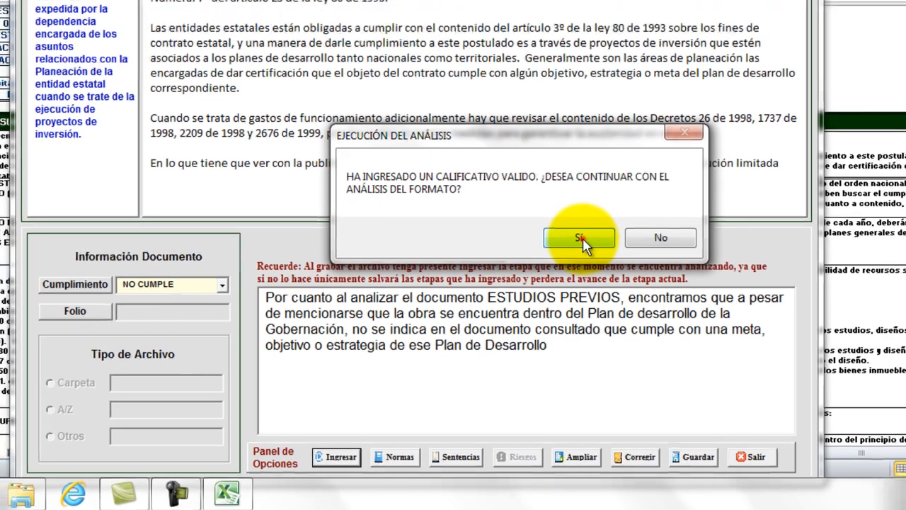
pyautogui.click(579, 238)
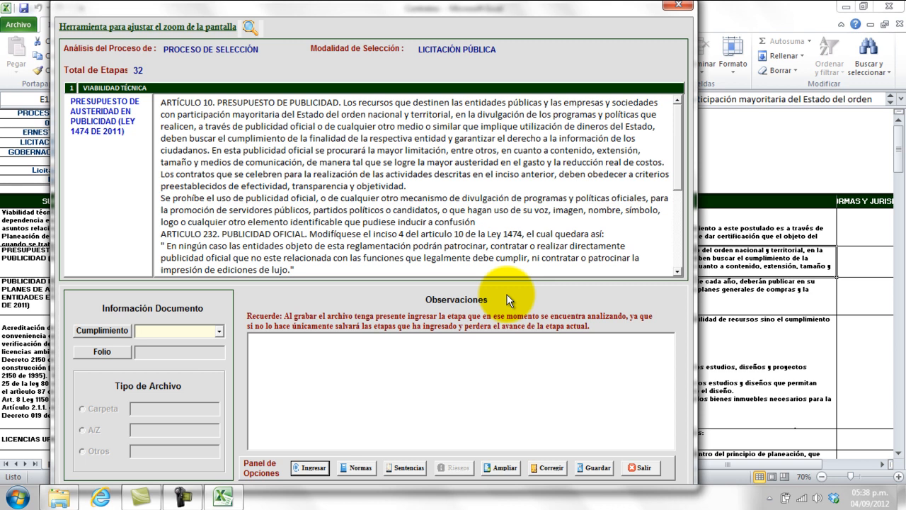
# Grade the publicity austerity budget item NO DISPONIBLE and confirm to load PUBLICIDAD DE PROYECTOS Y PLANES.
pyautogui.click(218, 331)
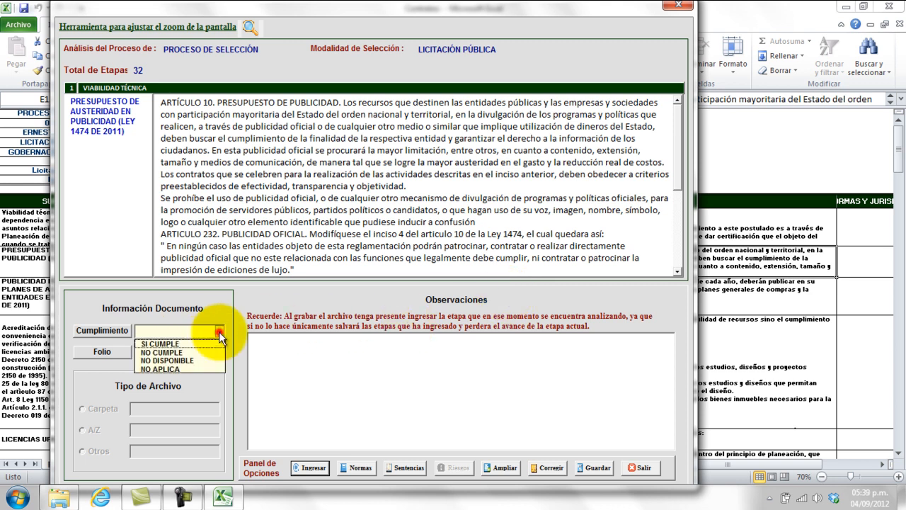
pyautogui.click(206, 361)
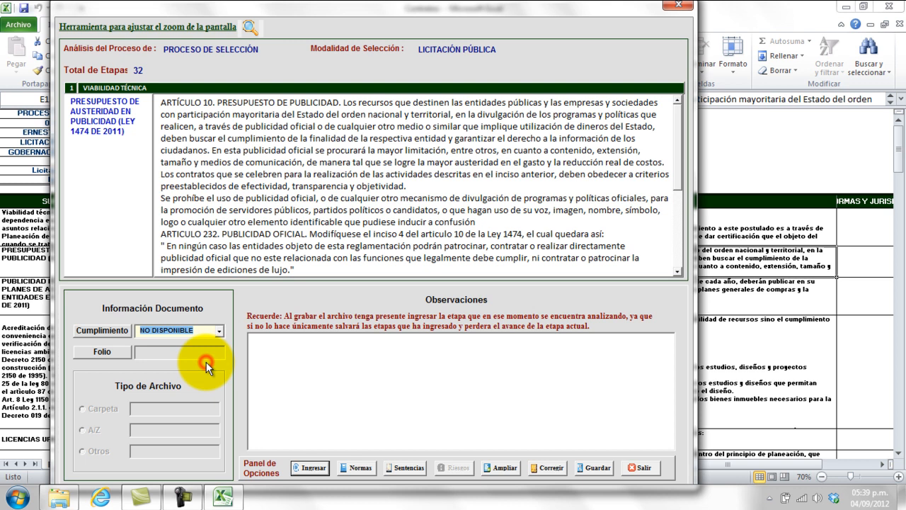
pyautogui.click(307, 467)
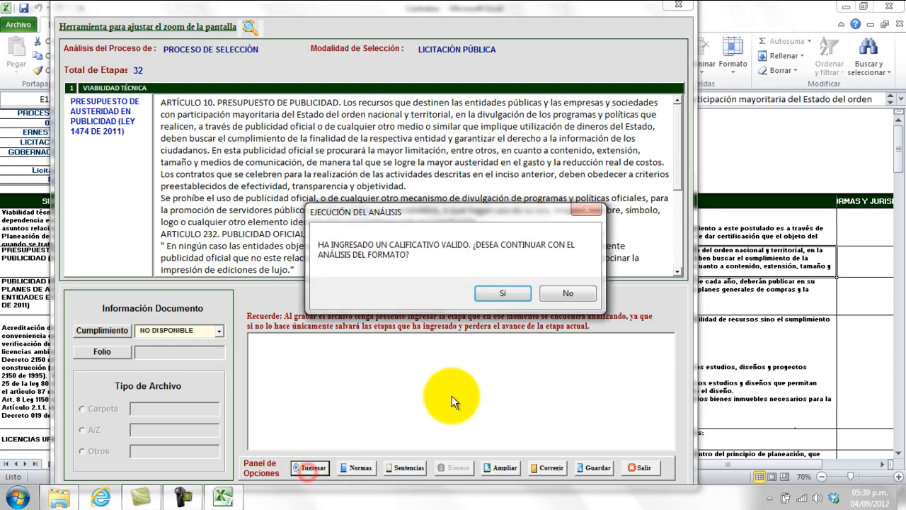
pyautogui.click(511, 291)
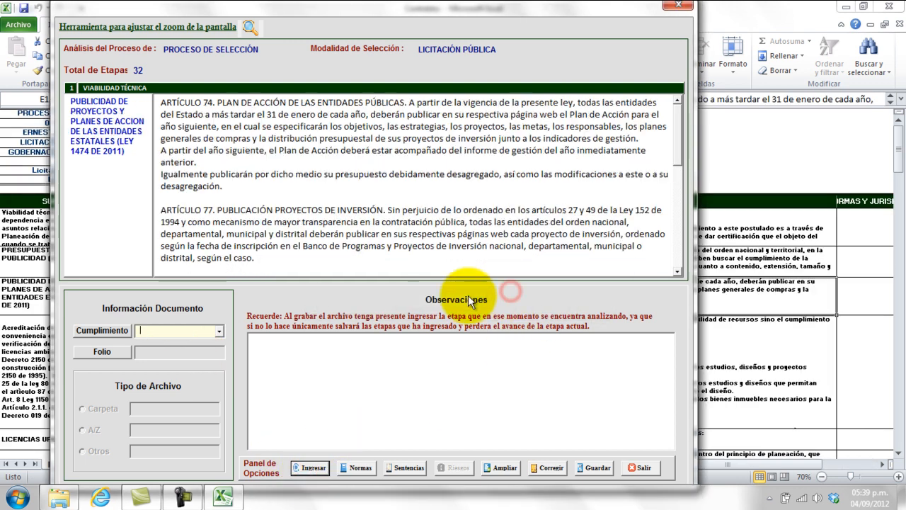
# Grade PUBLICIDAD DE PROYECTOS Y PLANES as NO APLICA and confirm, reaching stage 2, ESTUDIOS PREVIOS.
pyautogui.click(220, 331)
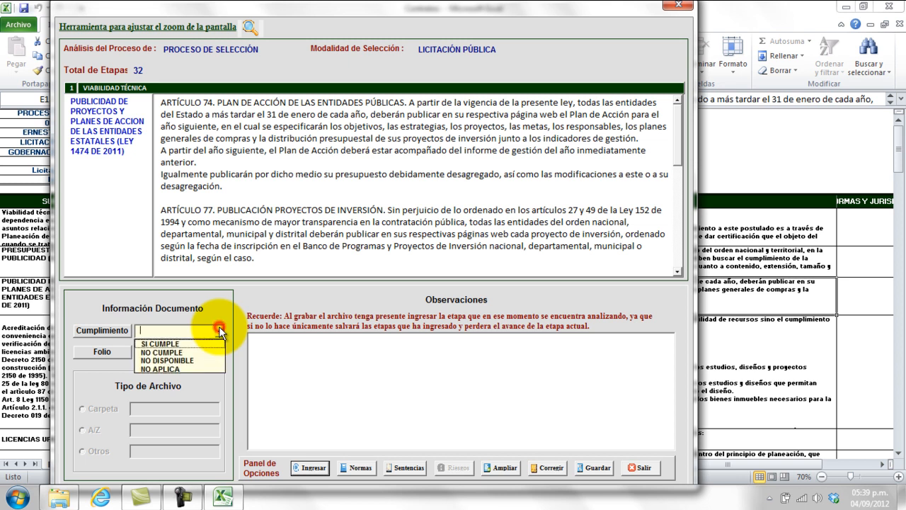
pyautogui.click(202, 361)
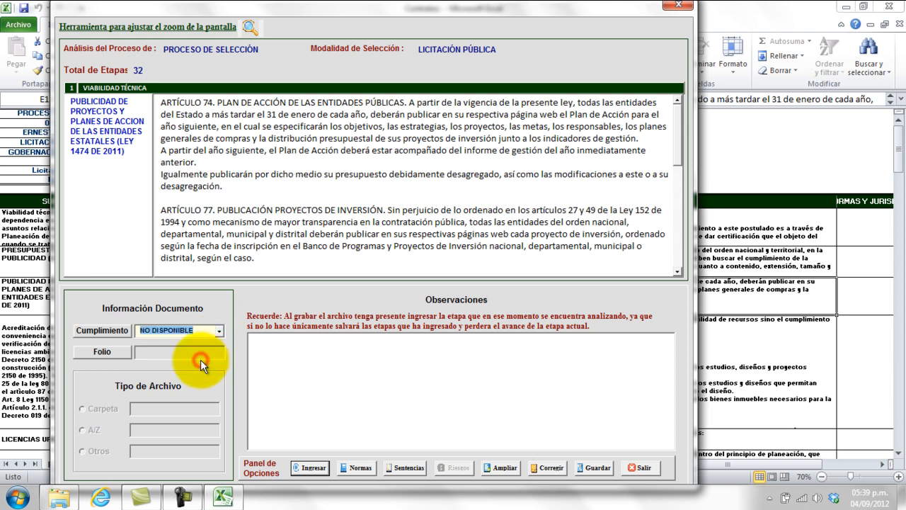
pyautogui.click(221, 333)
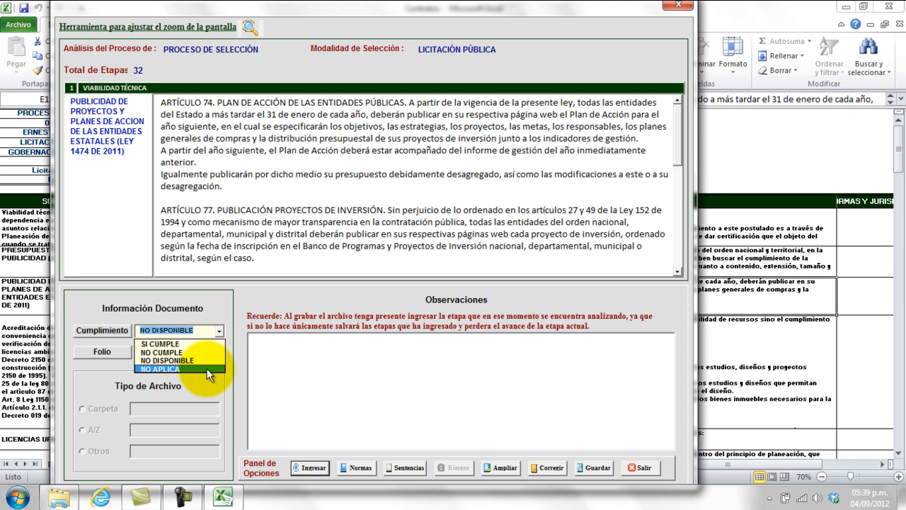
pyautogui.click(206, 373)
pyautogui.click(311, 467)
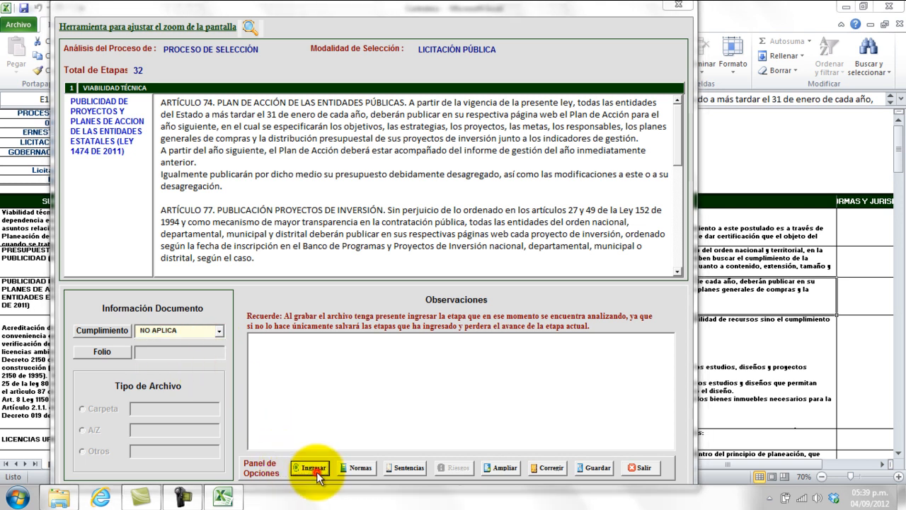
pyautogui.click(501, 293)
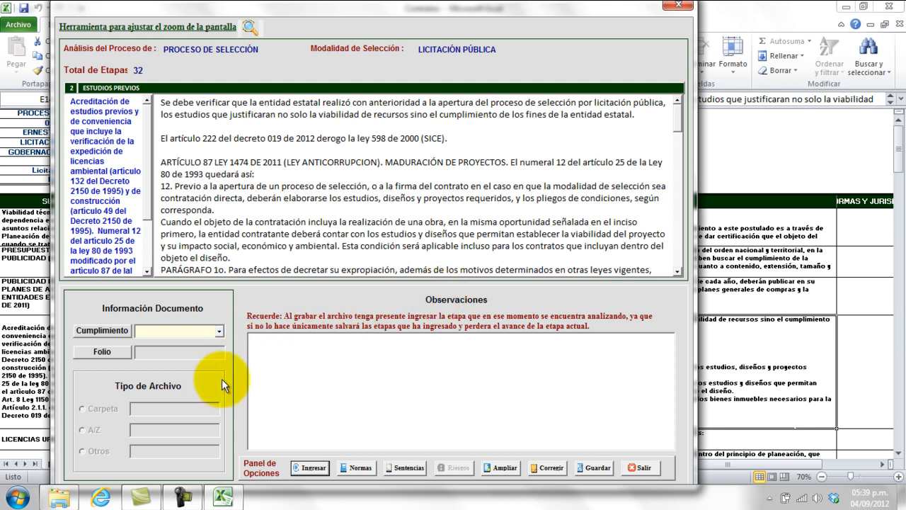
# Grade the first two stage 2 items NO APLICA, confirming each.
pyautogui.click(219, 331)
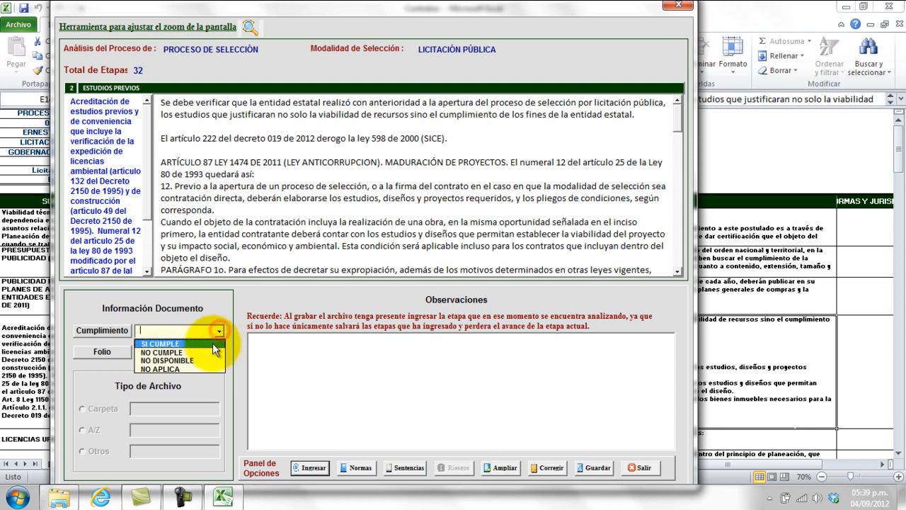
pyautogui.click(201, 369)
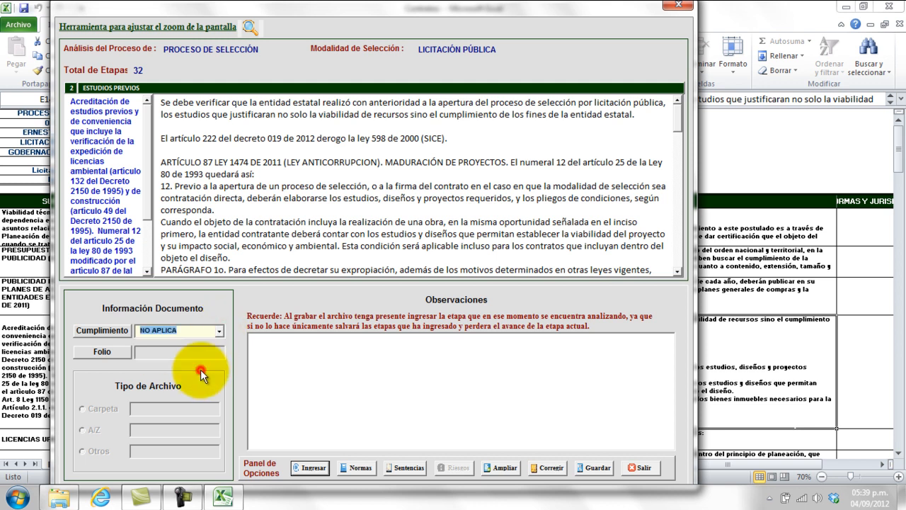
pyautogui.click(309, 468)
pyautogui.click(508, 294)
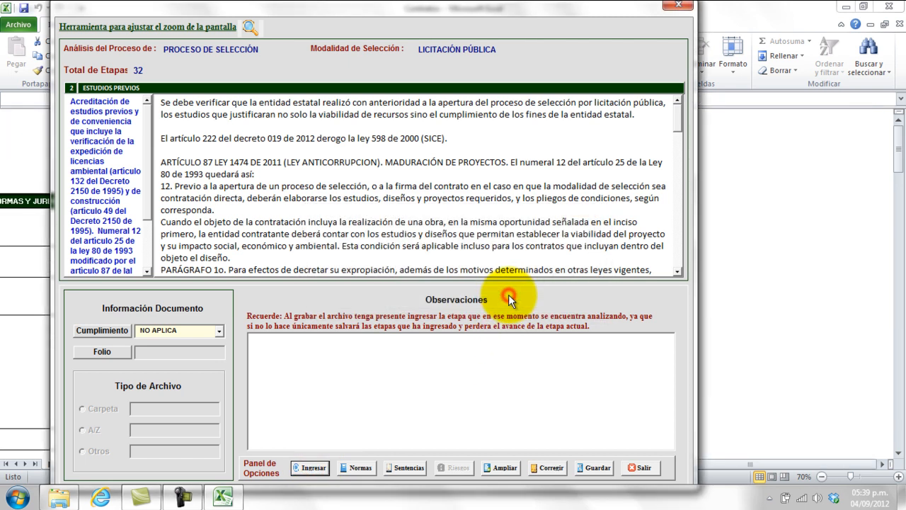
pyautogui.click(219, 331)
pyautogui.click(213, 382)
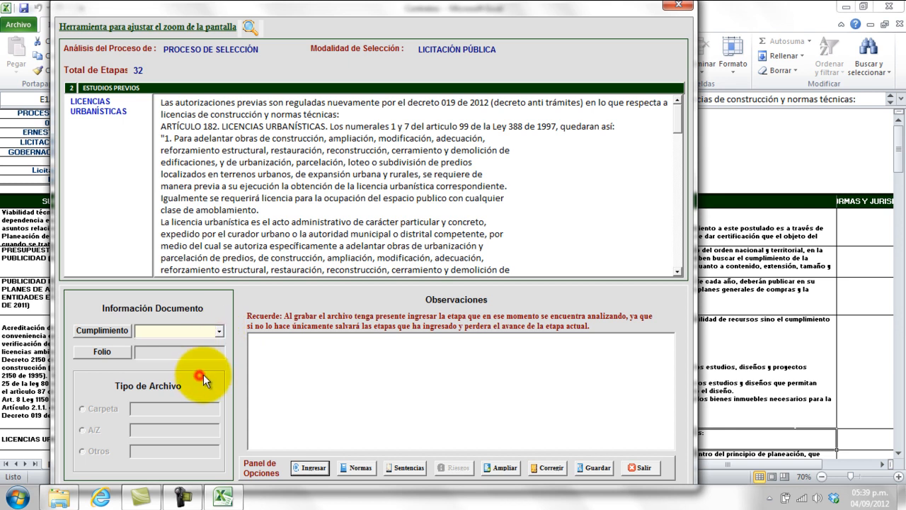
pyautogui.click(219, 332)
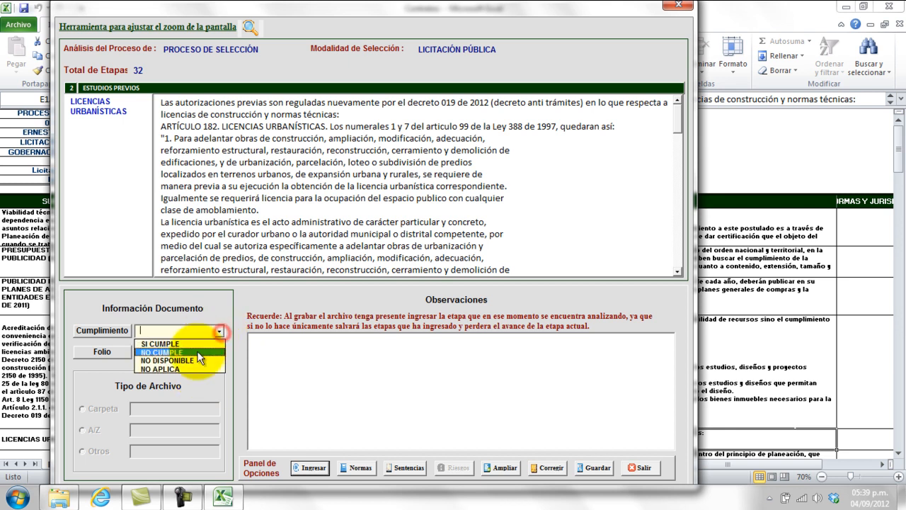
pyautogui.click(193, 366)
pyautogui.click(309, 467)
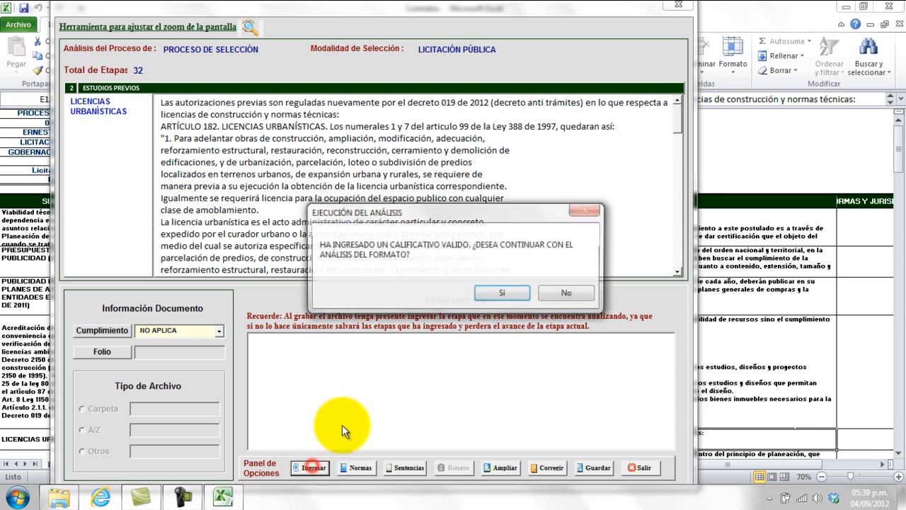
pyautogui.click(504, 293)
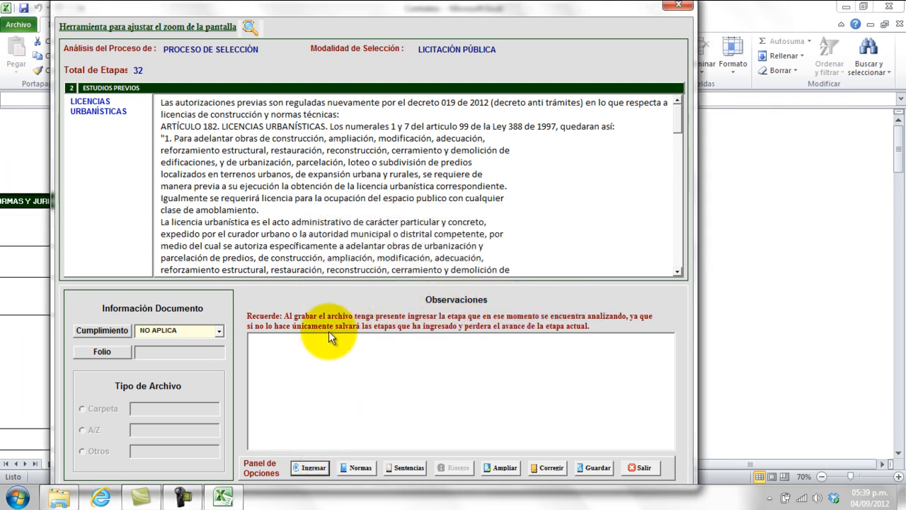
# Grade the next item and the introductory Decreto 734 article NO APLICA and submit them.
pyautogui.click(219, 331)
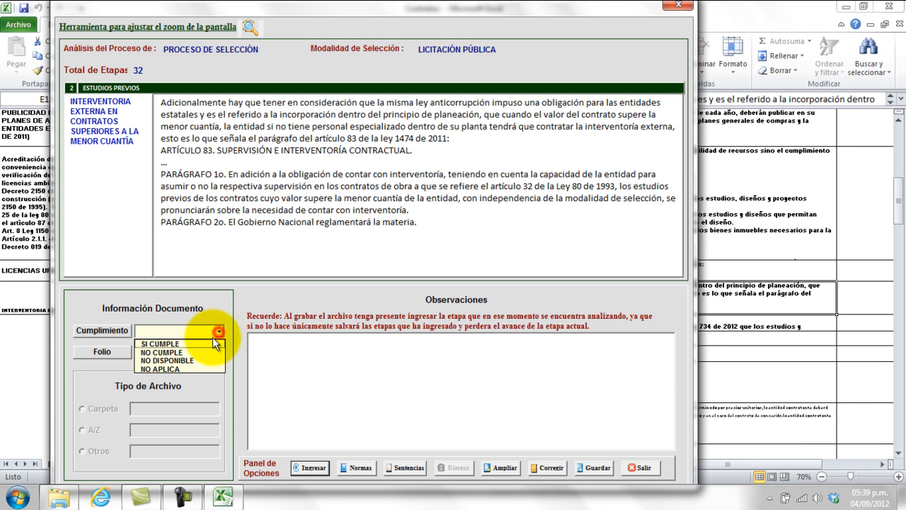
pyautogui.click(195, 369)
pyautogui.click(309, 467)
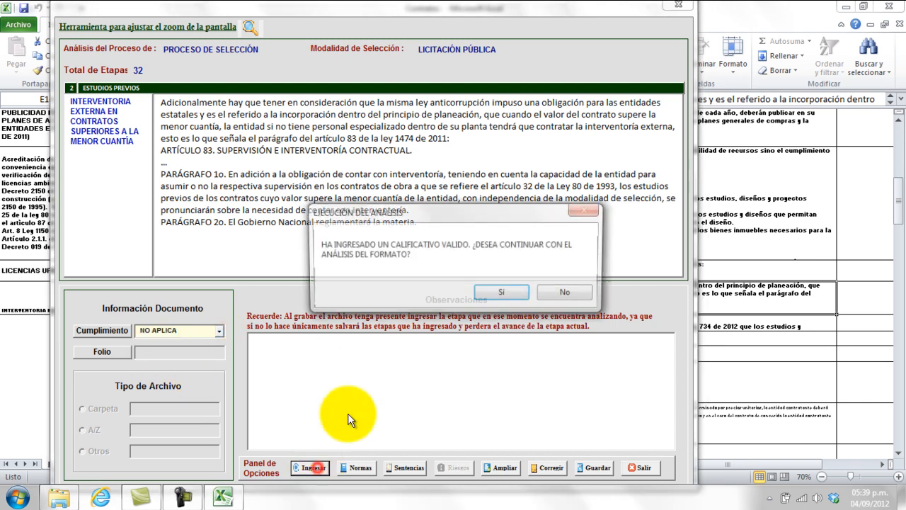
pyautogui.click(501, 295)
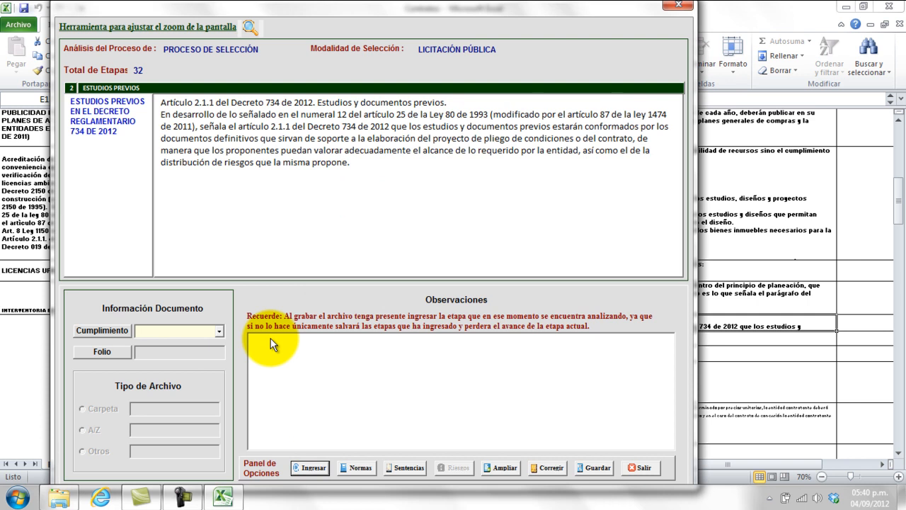
pyautogui.click(220, 332)
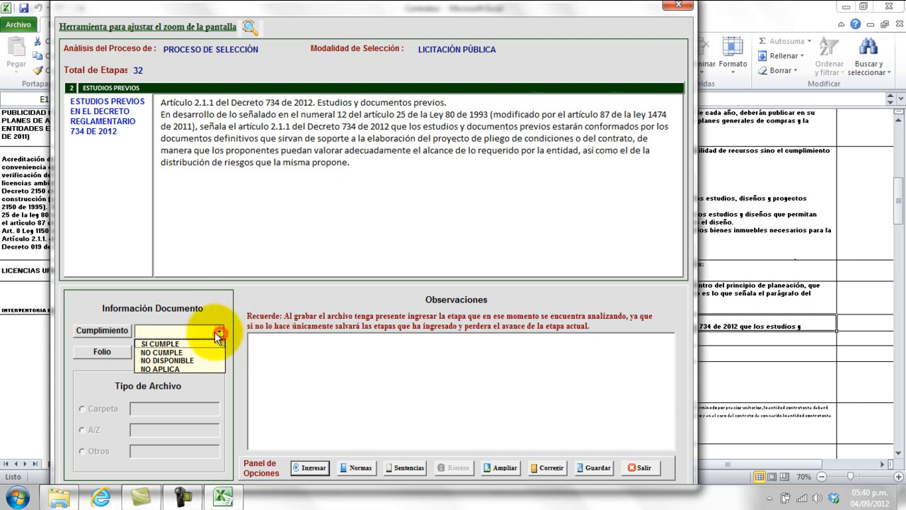
pyautogui.click(188, 368)
pyautogui.click(314, 469)
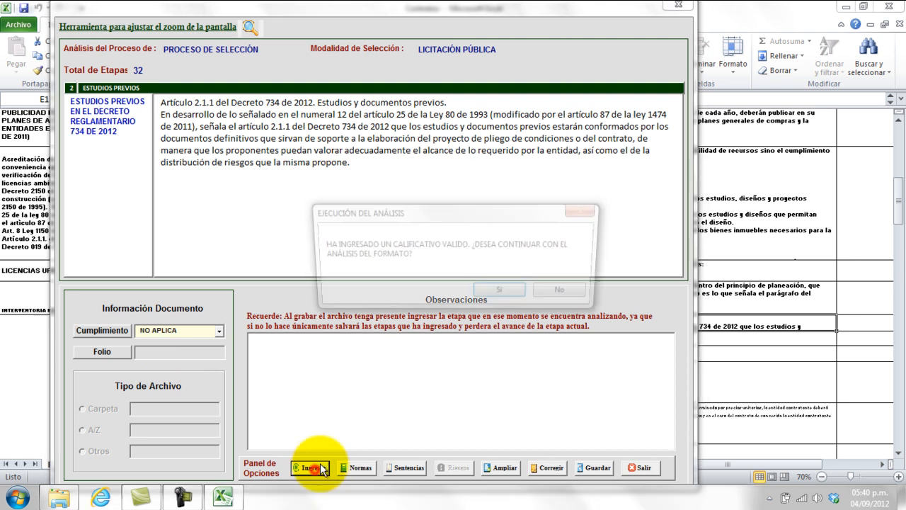
# Confirm with Sí to load item 1, the description of the entity's need.
pyautogui.click(508, 295)
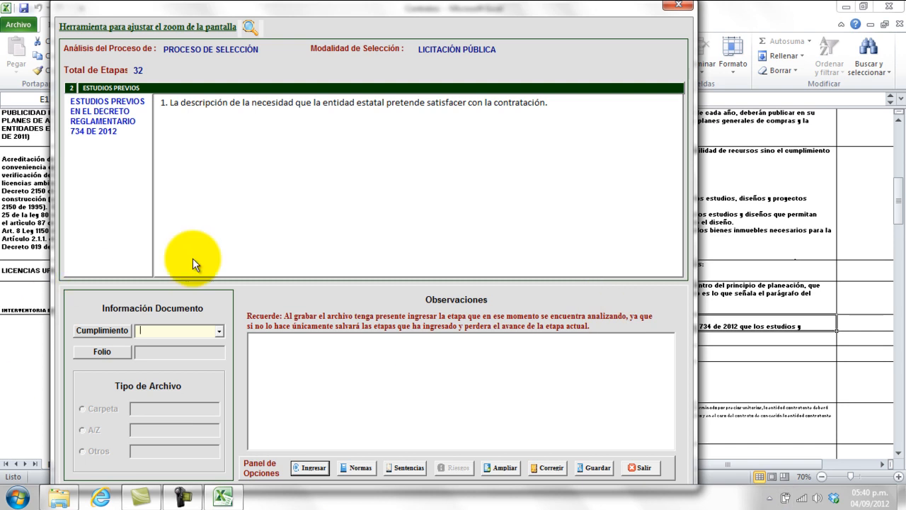
# Grade item 1 NO CUMPLE, noting it omits the Plan de Desarrollo meta, objetivo and estrategia, then submit.
pyautogui.click(218, 331)
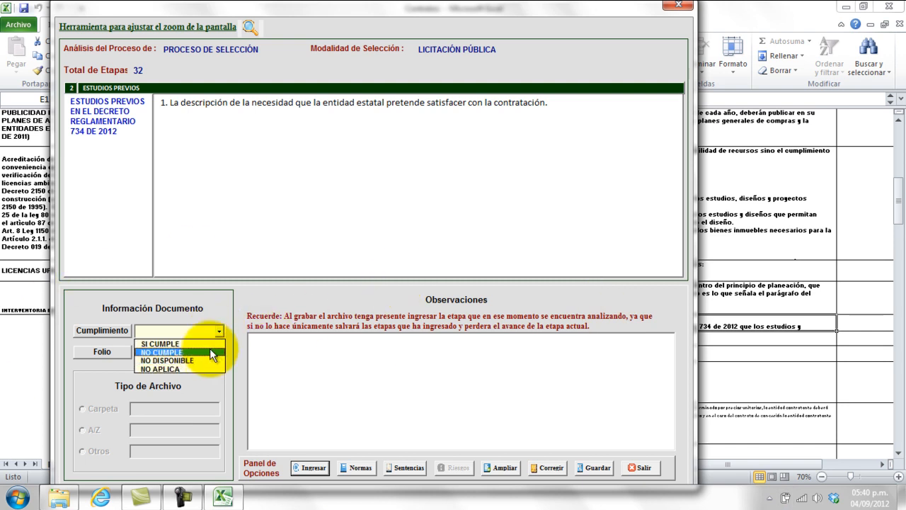
pyautogui.click(208, 351)
pyautogui.click(334, 353)
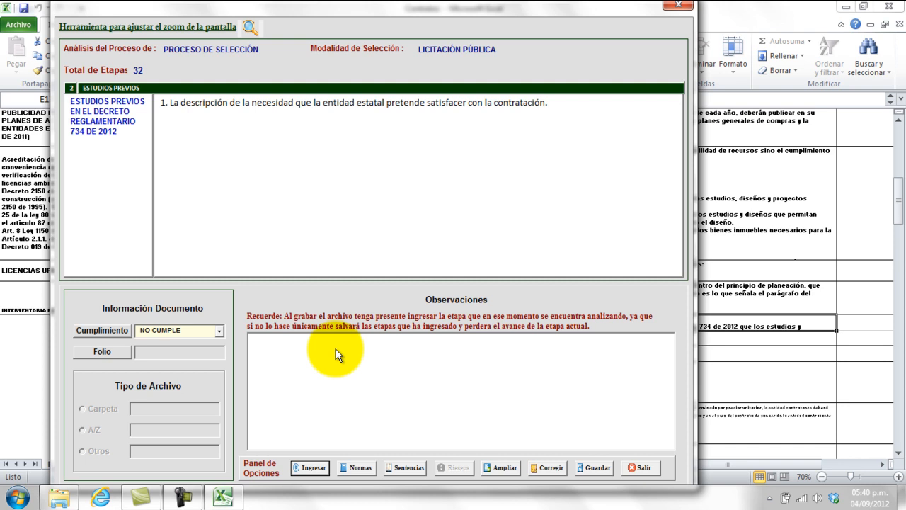
pyautogui.write('Por cuanto no detalla la m')
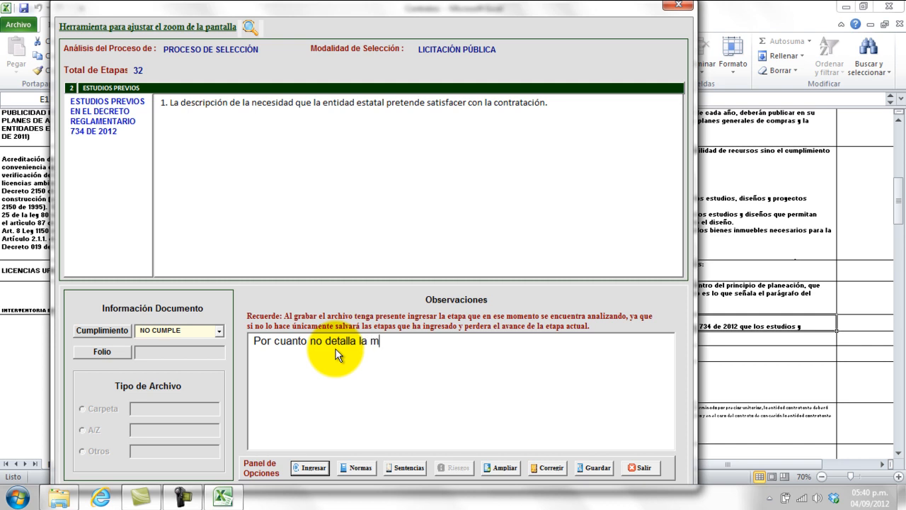
pyautogui.write('eta, objetivo y estrate')
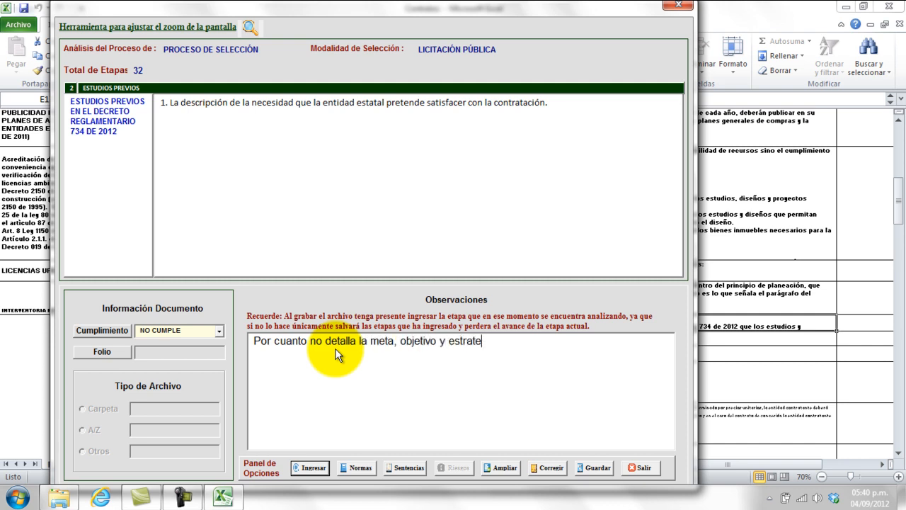
pyautogui.write('gia del Plan d')
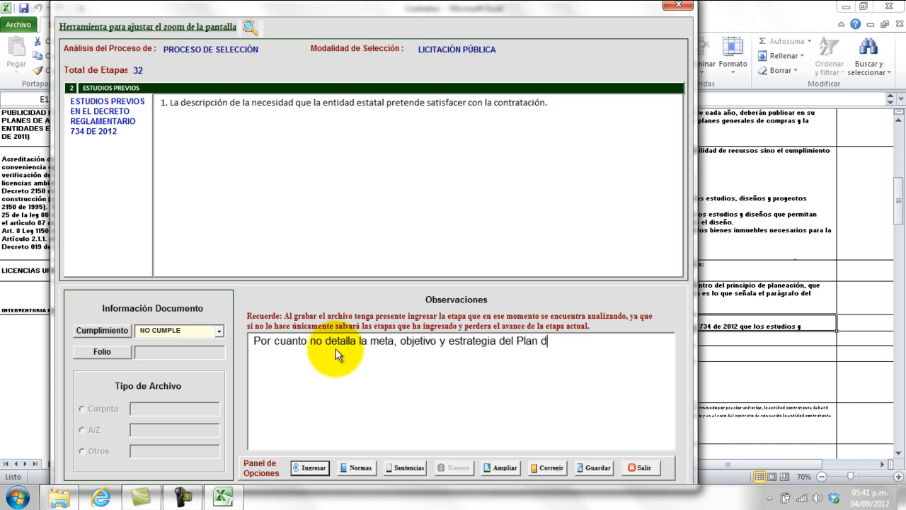
pyautogui.write('e Desarrollo')
pyautogui.click(311, 468)
pyautogui.click(502, 293)
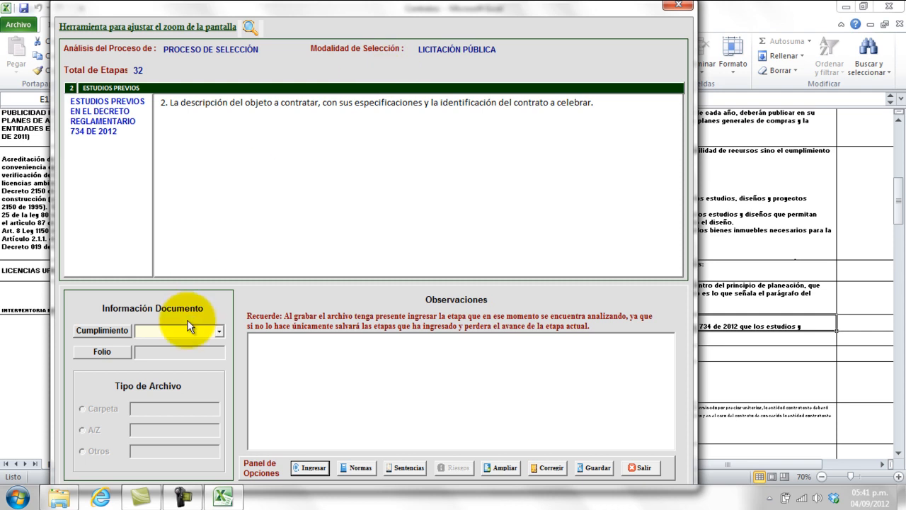
# Grade item 2 SI CUMPLE with folio 'pagina 8'.
pyautogui.click(220, 330)
pyautogui.click(212, 341)
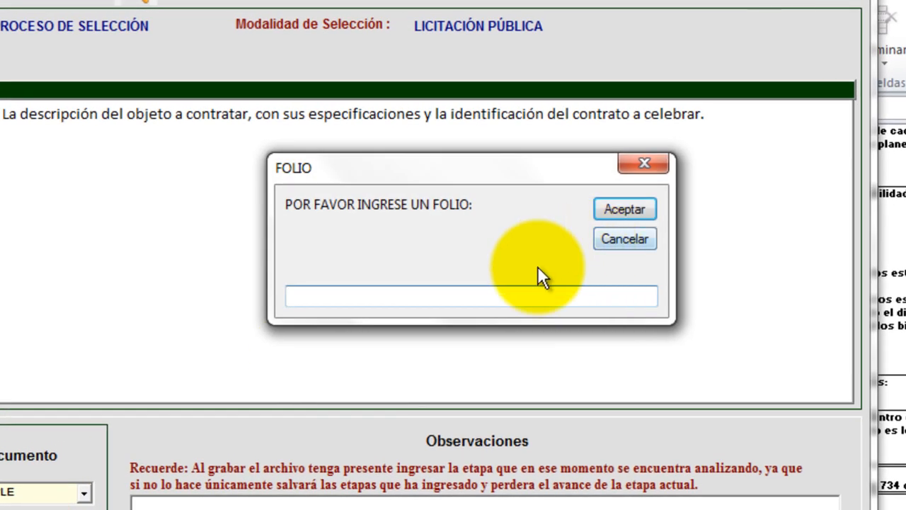
pyautogui.click(461, 301)
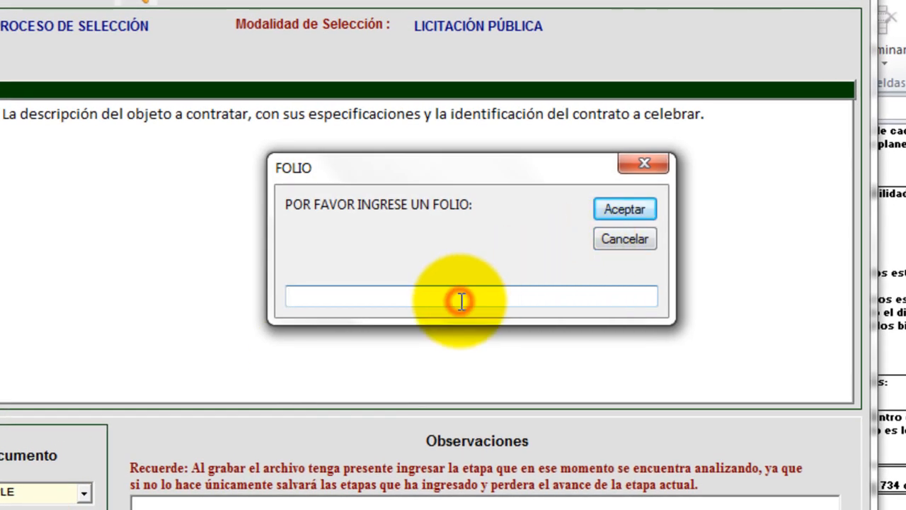
pyautogui.write('a')
pyautogui.press('BackSpace')
pyautogui.write('pagina ')
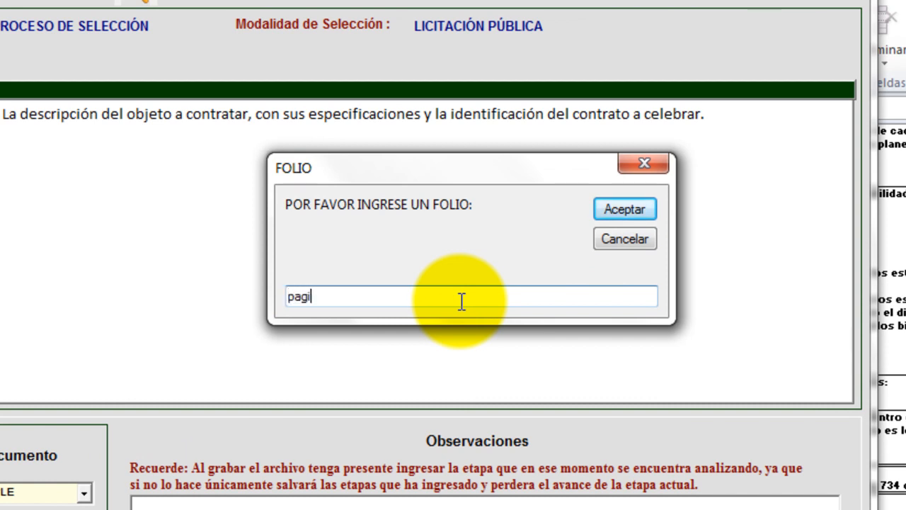
pyautogui.write('8')
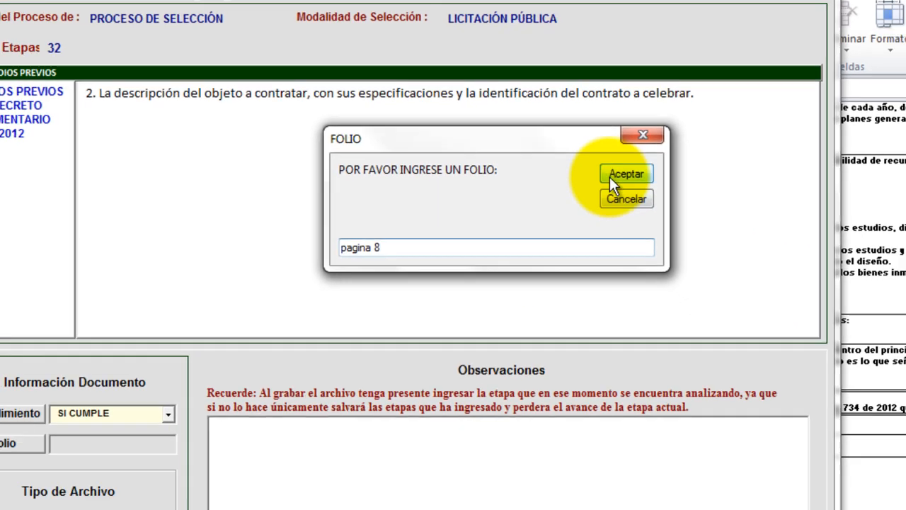
pyautogui.click(613, 177)
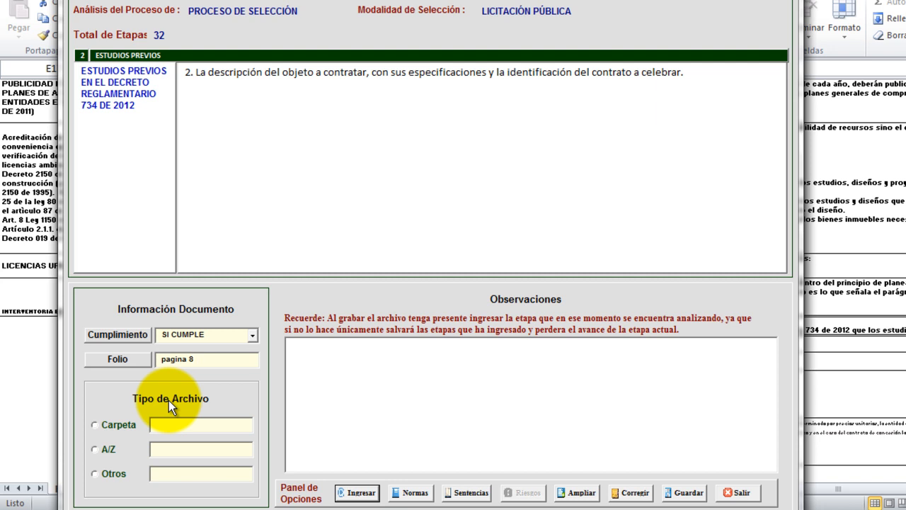
# Set the source to Otros, file 'estudios previos.pdf', and submit item 2.
pyautogui.click(96, 474)
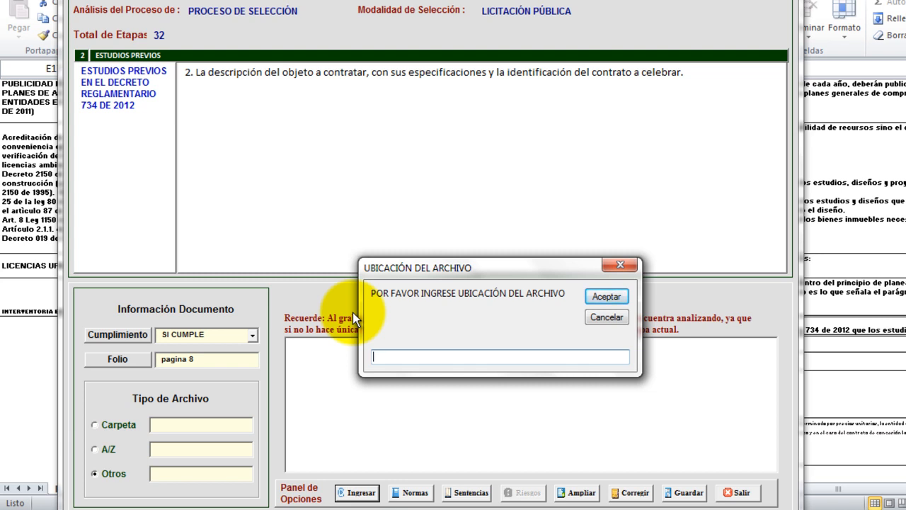
pyautogui.write('estudios previos.pdf')
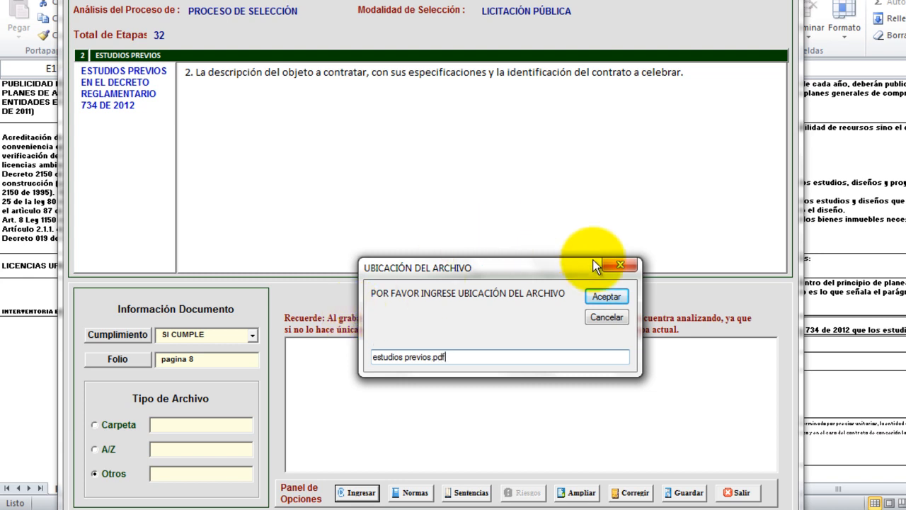
pyautogui.click(606, 296)
pyautogui.click(356, 492)
pyautogui.click(582, 289)
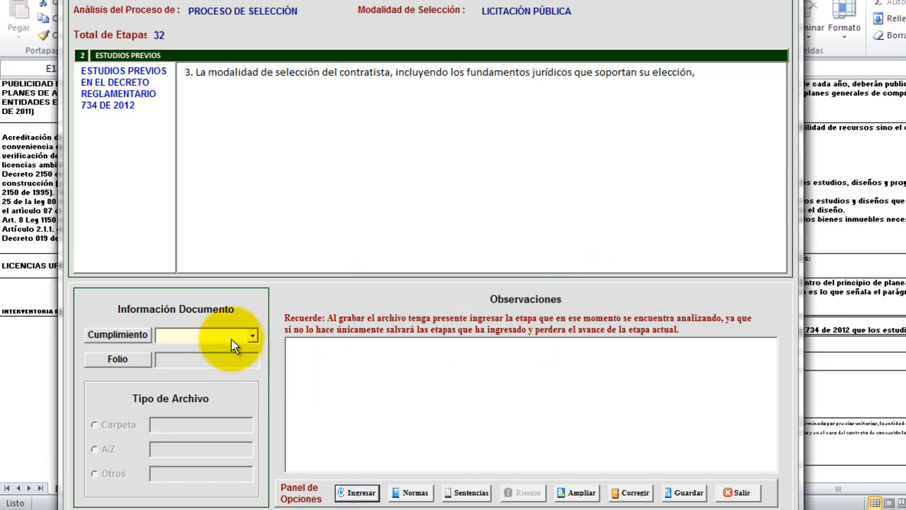
# Regrade item 3 from SI CUMPLE to NO APLICA, skipping the folio, and submit it.
pyautogui.click(251, 337)
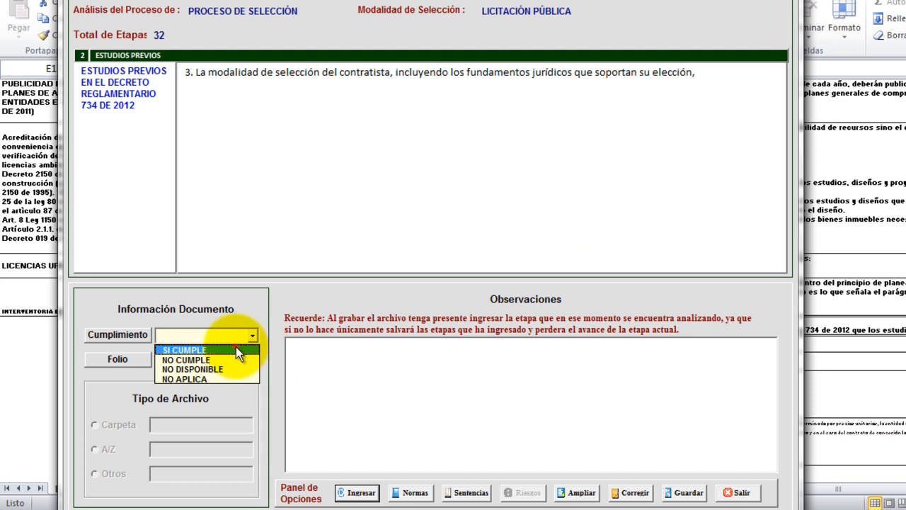
pyautogui.click(236, 348)
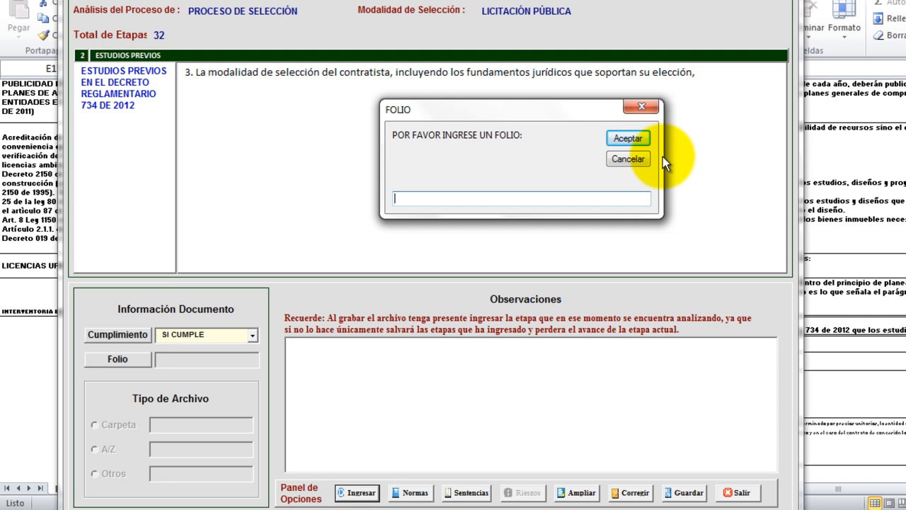
pyautogui.click(641, 160)
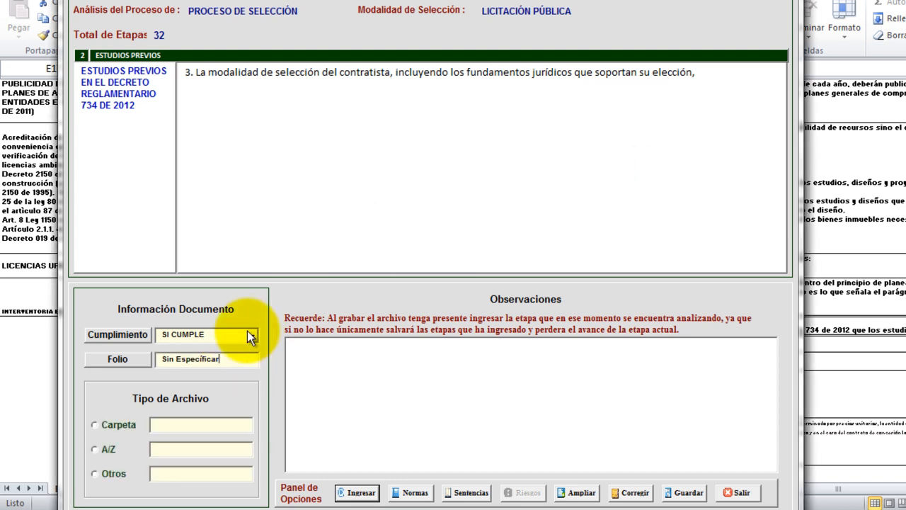
pyautogui.click(252, 334)
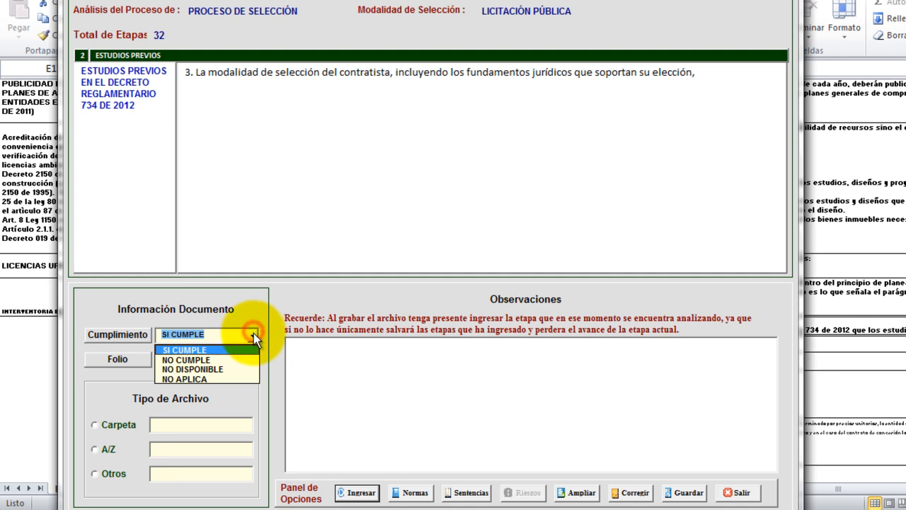
pyautogui.click(229, 378)
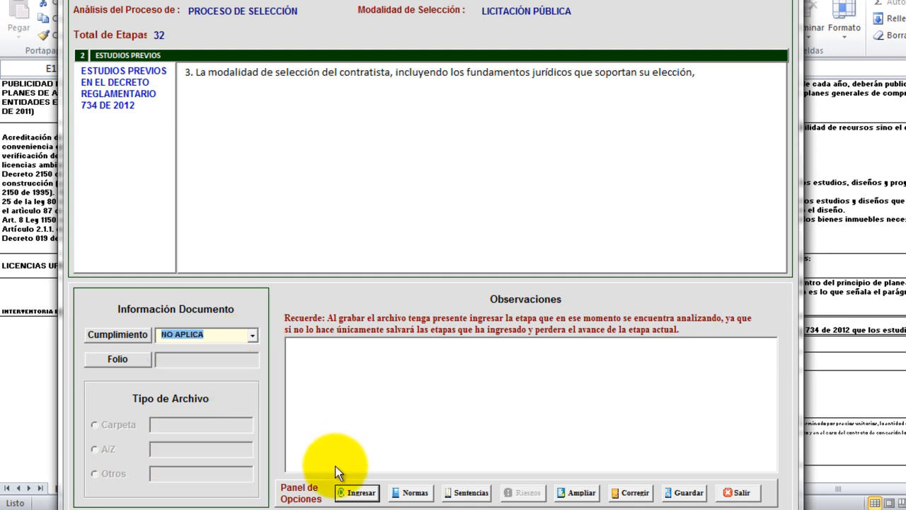
pyautogui.click(361, 493)
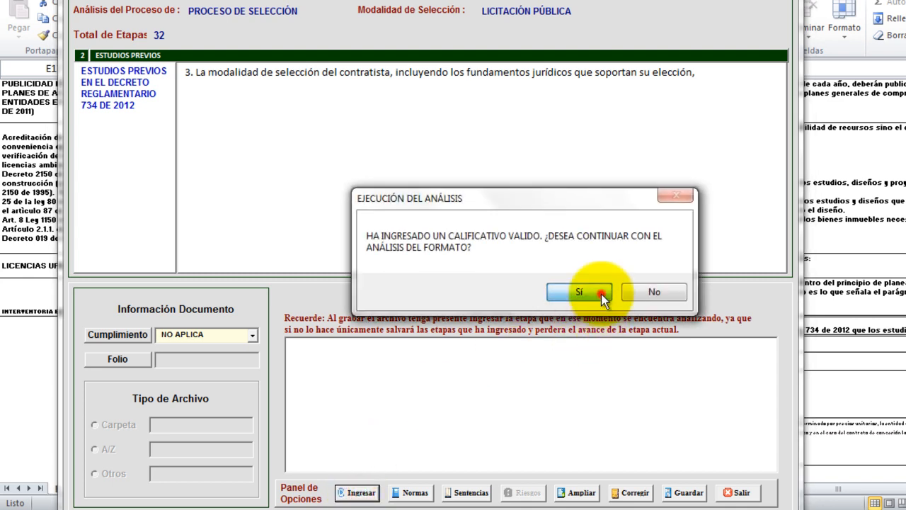
pyautogui.click(591, 293)
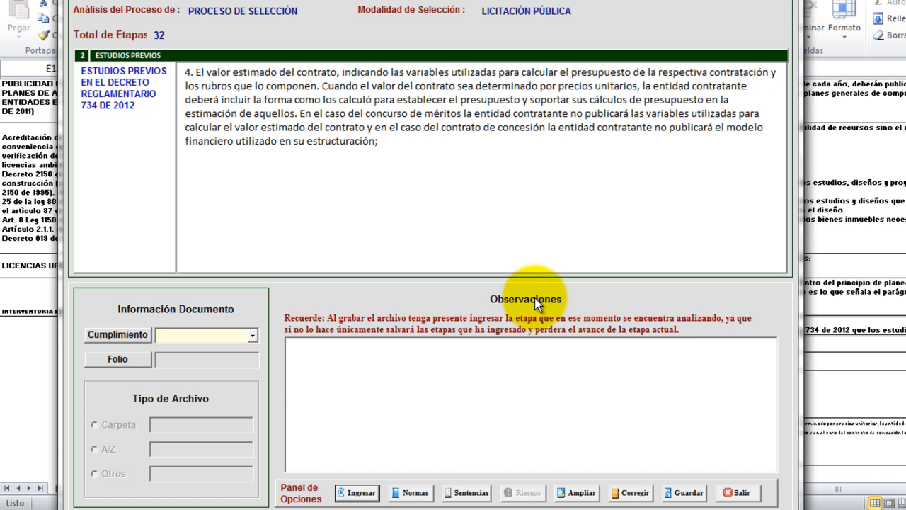
# Set item 4 to NO CUMPLE, which triggers a required-observation warning.
pyautogui.click(253, 340)
pyautogui.click(225, 359)
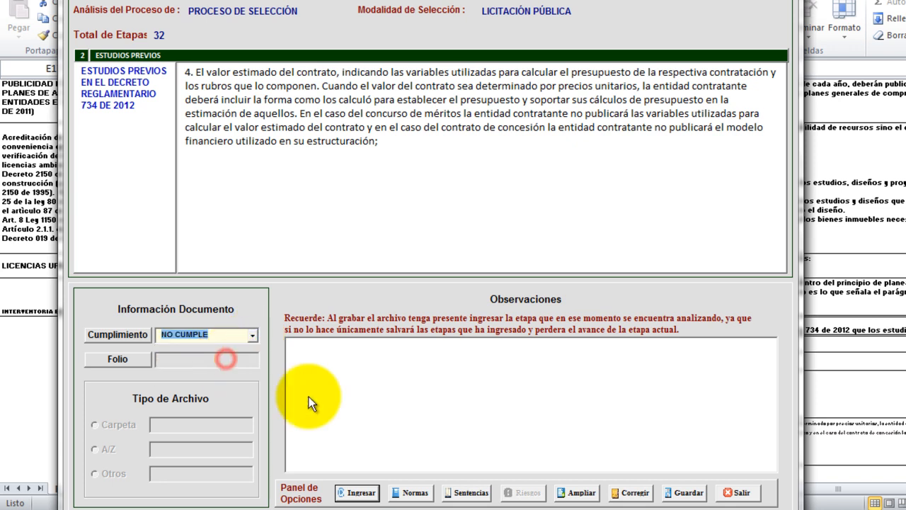
pyautogui.click(357, 492)
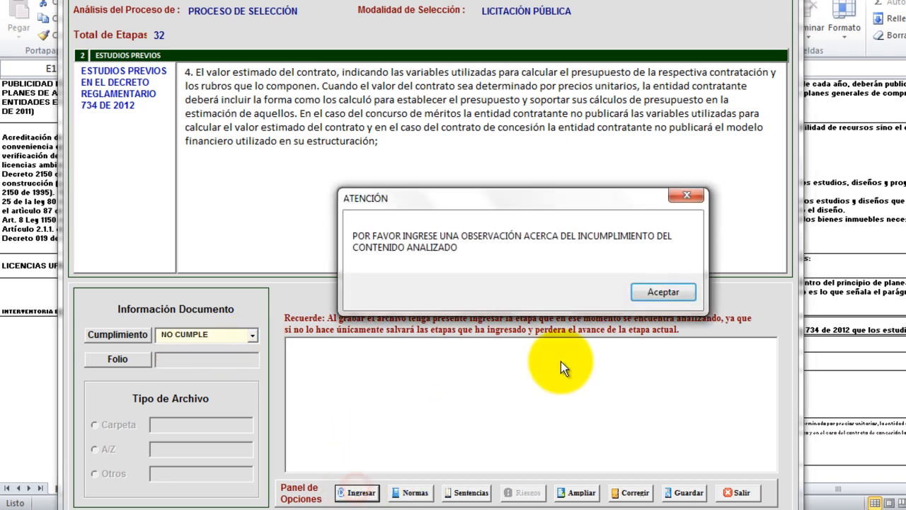
pyautogui.click(662, 291)
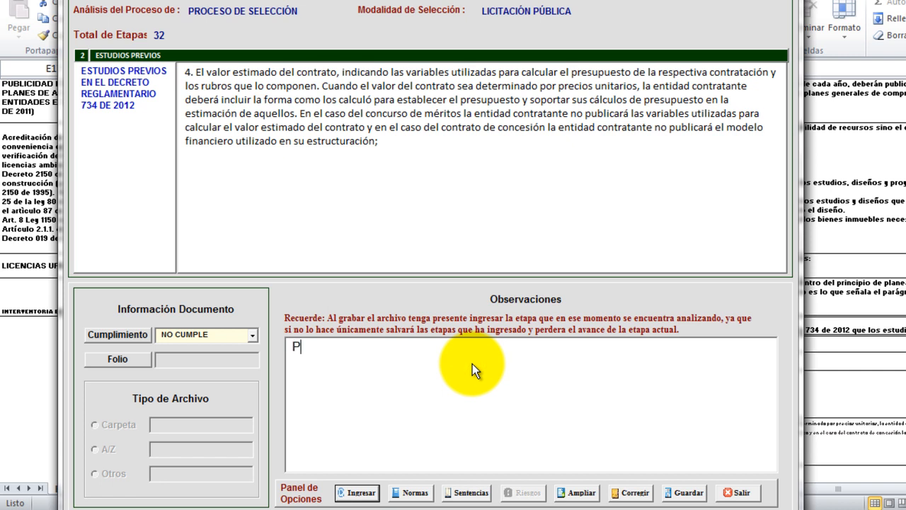
# Observe that unit-price costs aren't detailed, only the unit price is given, and submit item 4.
pyautogui.write('POr')
pyautogui.press('BackSpace')
pyautogui.press('BackSpace')
pyautogui.write('or cuanto para los contratos de obra por precios unitarios, como seria este el caso, se r')
pyautogui.write('quiere')
pyautogui.press('BackSpace')
pyautogui.press('BackSpace')
pyautogui.press('BackSpace')
pyautogui.press('BackSpace')
pyautogui.press('BackSpace')
pyautogui.press('BackSpace')
pyautogui.write('equiere que se')
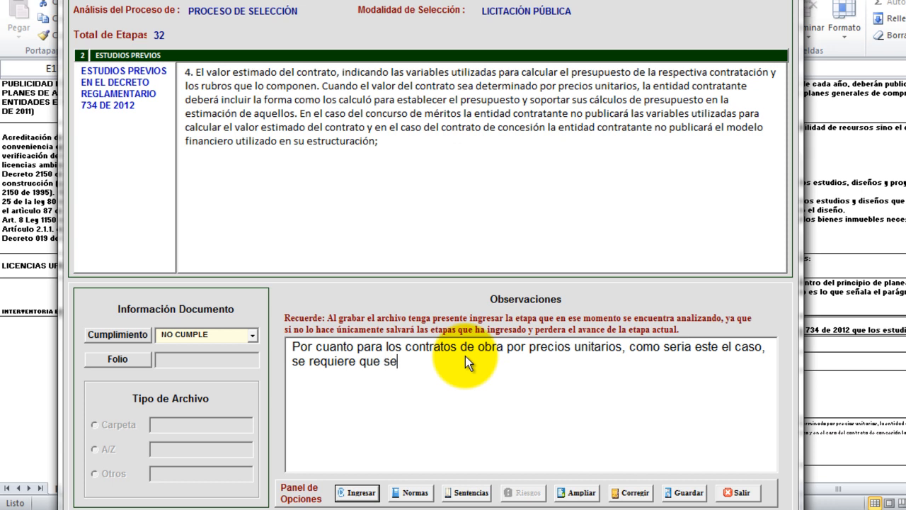
pyautogui.write(' detallen los lot')
pyautogui.press('BackSpace')
pyautogui.write('stos de donde surgieron los ')
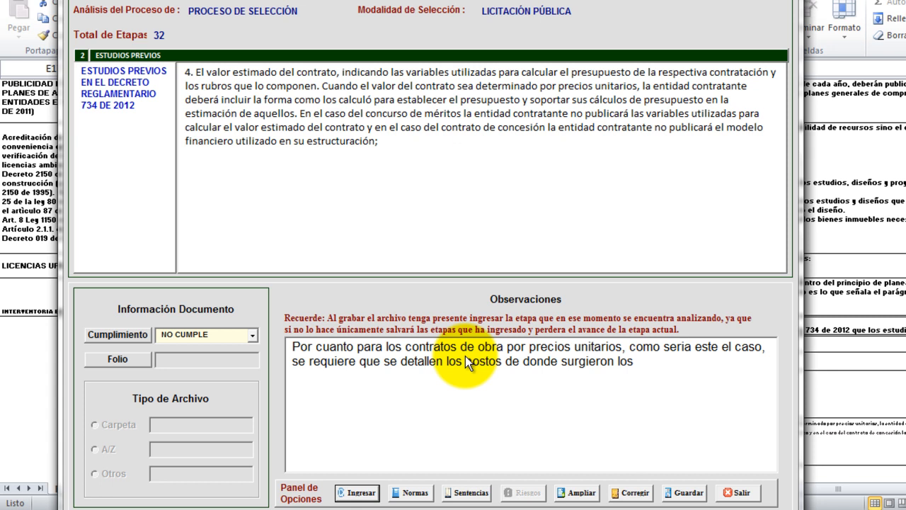
pyautogui.write('precios unitario')
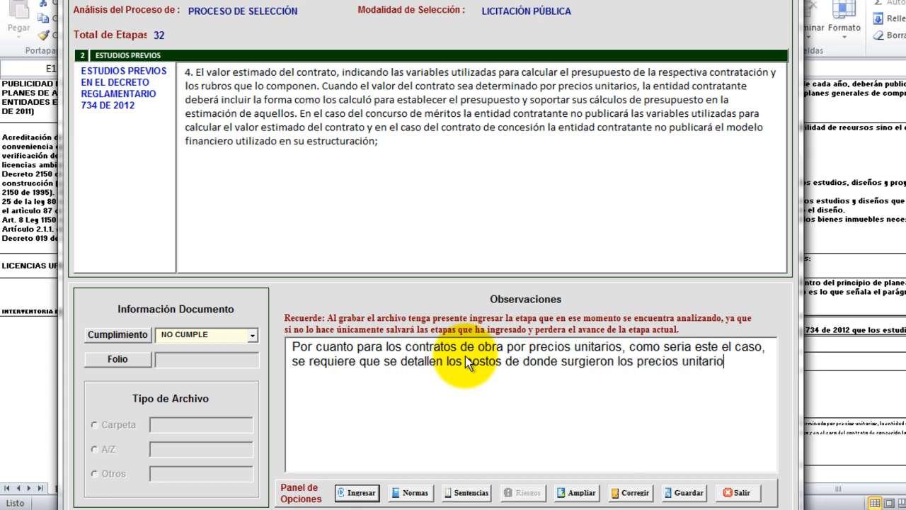
pyautogui.write('s y al consultra')
pyautogui.press('BackSpace')
pyautogui.press('BackSpace')
pyautogui.press('BackSpace')
pyautogui.write('tar el documentos,')
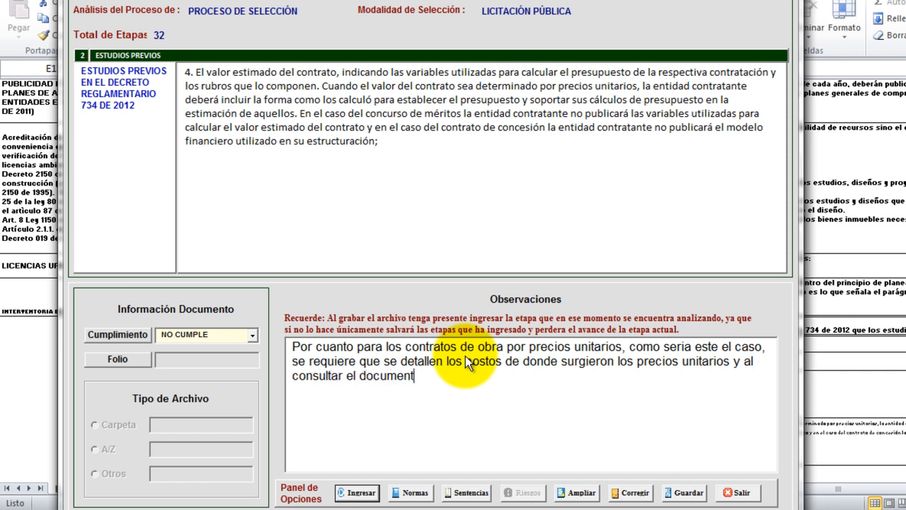
pyautogui.press('BackSpace')
pyautogui.press('BackSpace')
pyautogui.press('BackSpace')
pyautogui.write(', as')
pyautogui.write('ll')
pyautogui.press('BackSpace')
pyautogui.press('BackSpace')
pyautogui.write('llí solo se i')
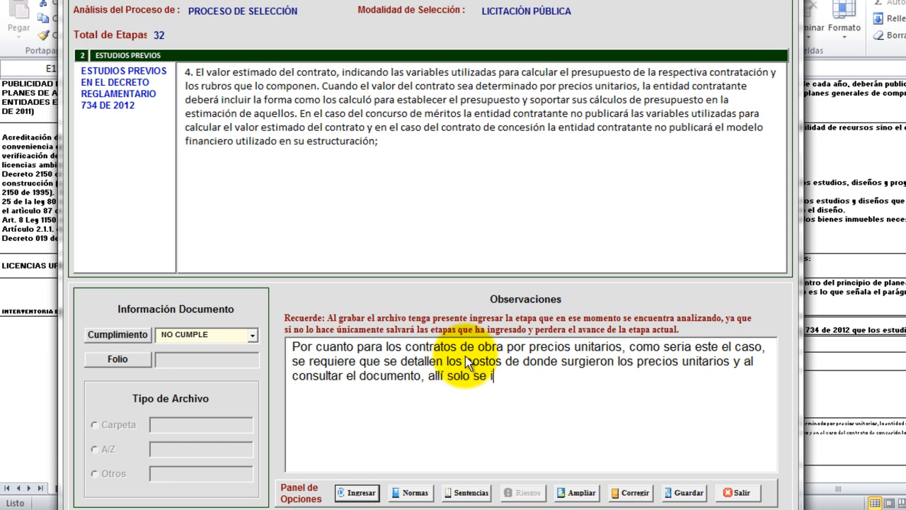
pyautogui.write('ndica el precio unitario sin du')
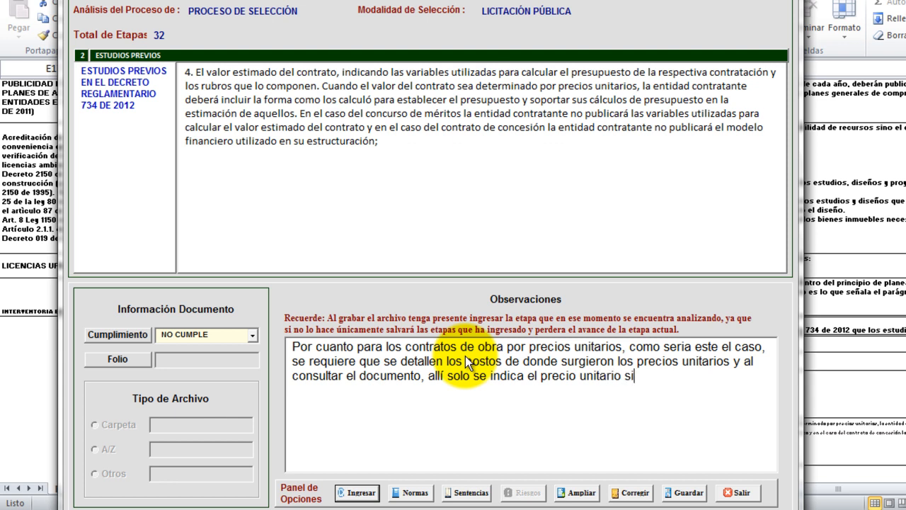
pyautogui.press('BackSpace')
pyautogui.press('BackSpace')
pyautogui.press('BackSpace')
pyautogui.write('su detalle.')
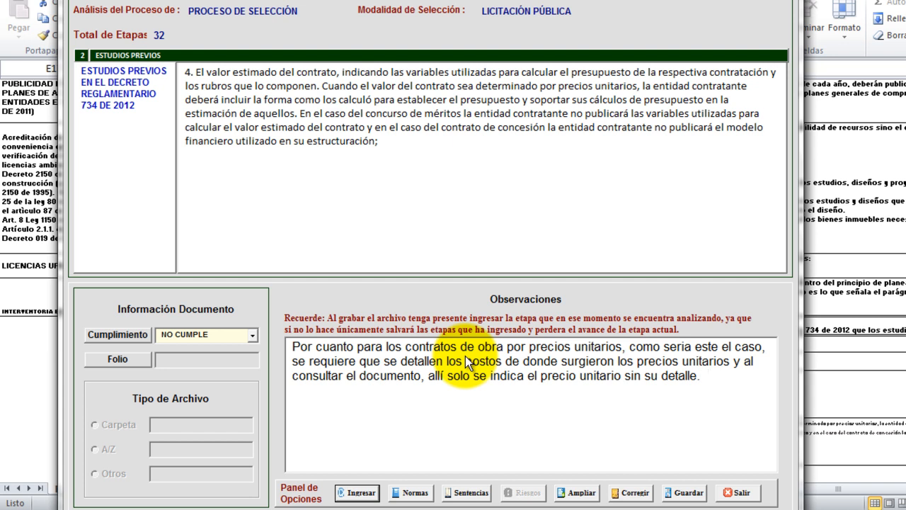
pyautogui.click(360, 493)
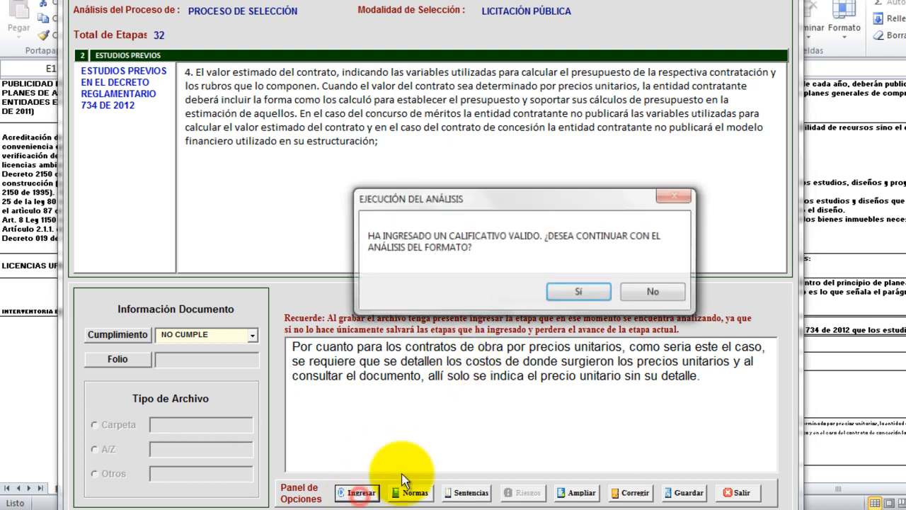
pyautogui.click(599, 292)
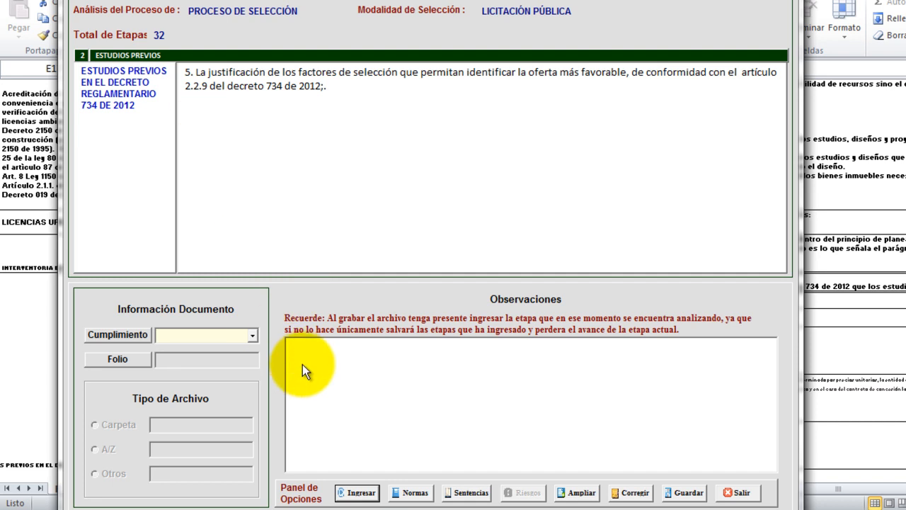
# Grade item 5 SI CUMPLE with folio 'pagina 33'.
pyautogui.click(251, 338)
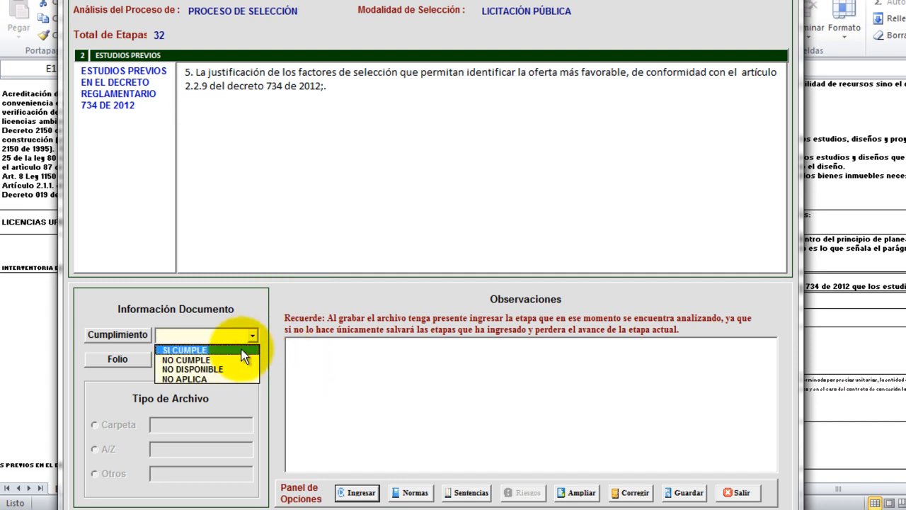
pyautogui.click(241, 349)
pyautogui.click(489, 196)
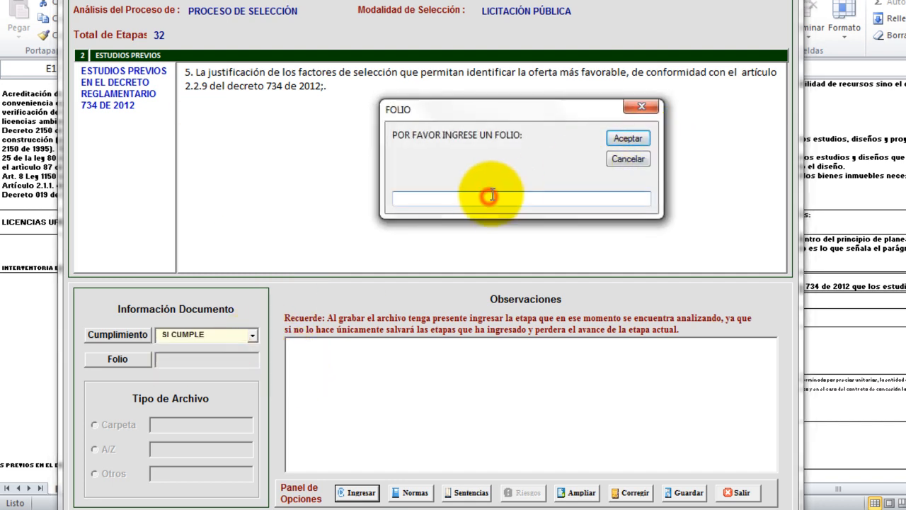
pyautogui.write('pagina 33')
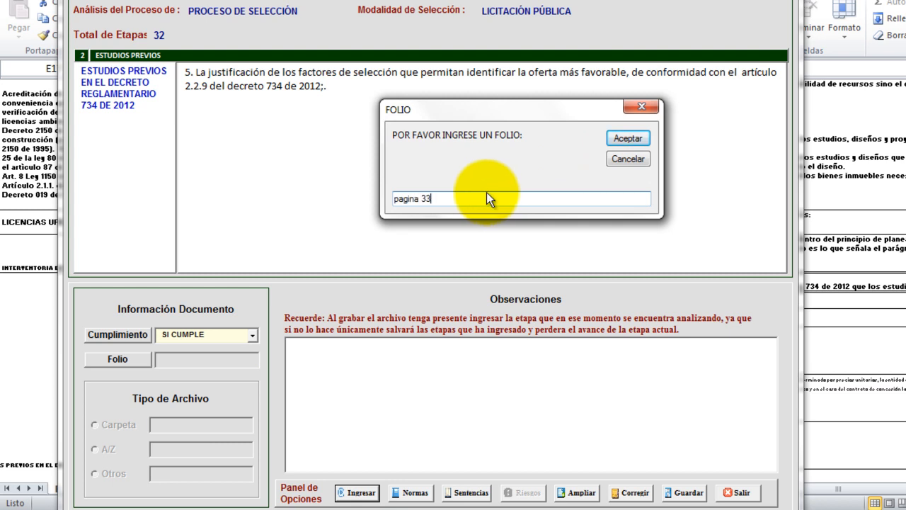
pyautogui.click(627, 138)
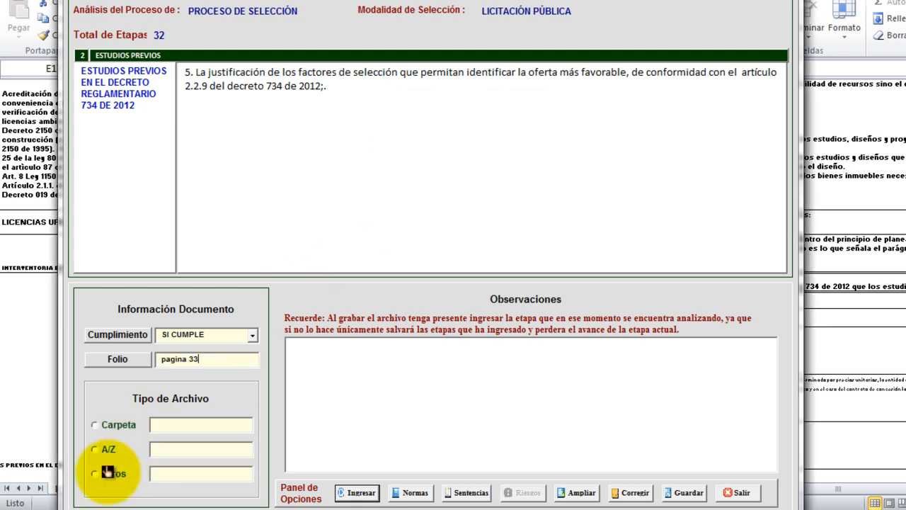
# Set the source to Otros, file 'estudios previos.pdf', and submit item 5.
pyautogui.click(96, 473)
pyautogui.write('es')
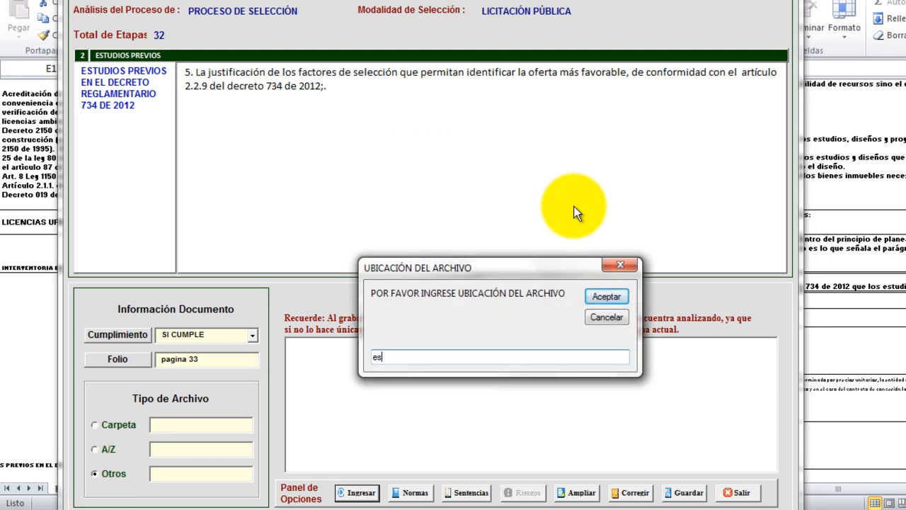
pyautogui.write('tudios pre')
pyautogui.click(606, 296)
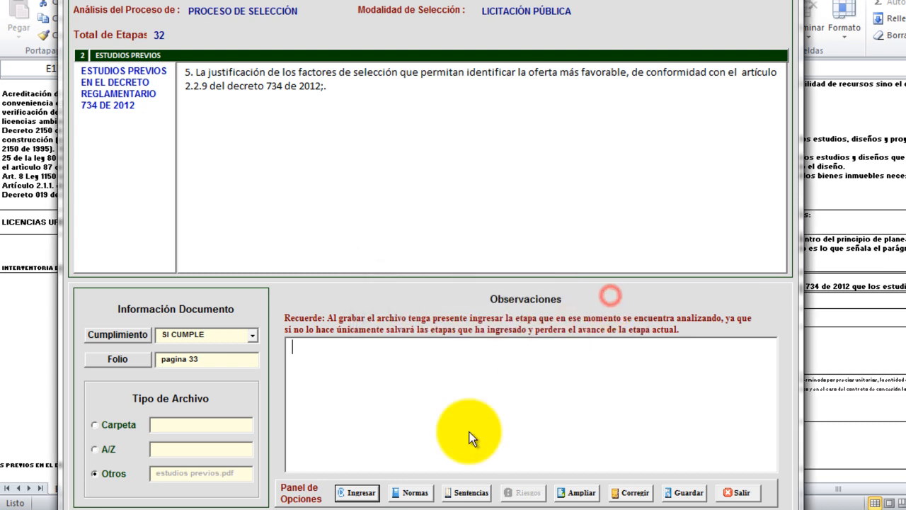
pyautogui.click(361, 492)
pyautogui.click(572, 288)
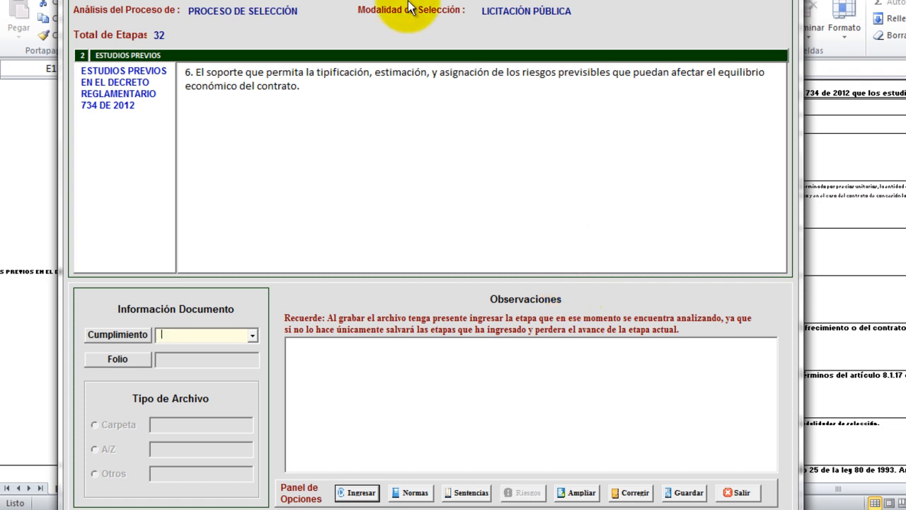
# Grade item 6 SI CUMPLE with folio 'paginas 46 a 48'.
pyautogui.click(252, 335)
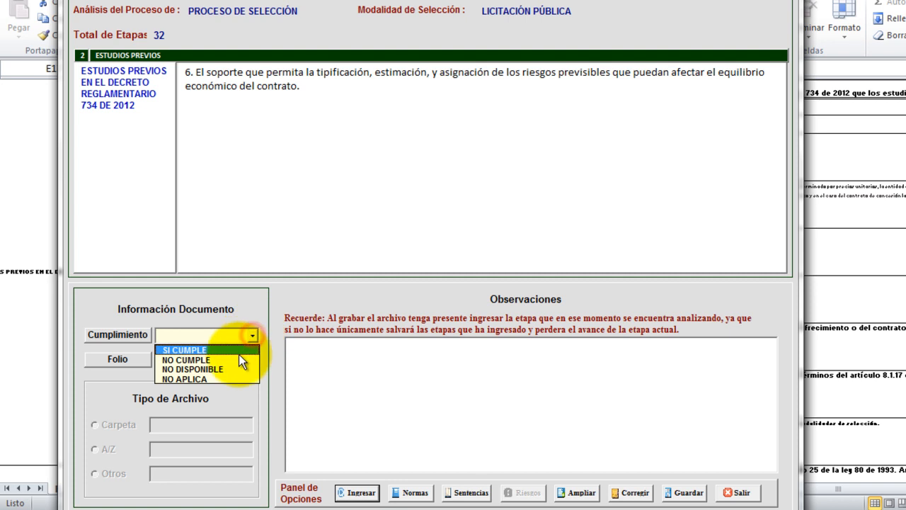
pyautogui.click(240, 350)
pyautogui.click(500, 198)
pyautogui.write('paginas 46')
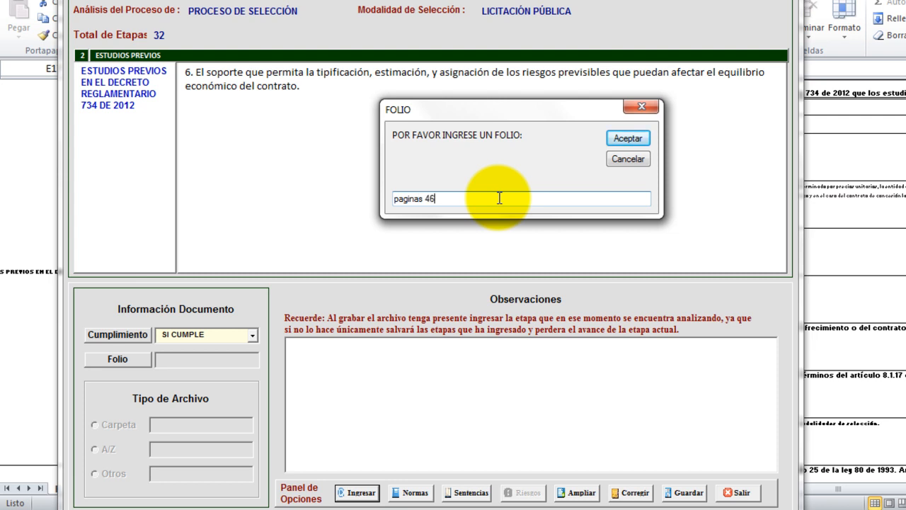
pyautogui.write(' a 48')
pyautogui.click(627, 138)
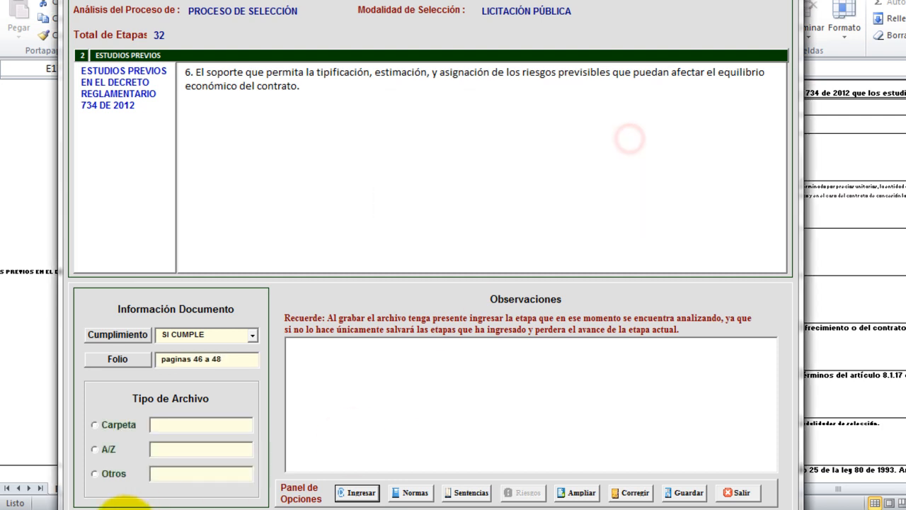
# Set the source to Otros, file 'estudios previos.pdf', and submit item 6.
pyautogui.click(94, 474)
pyautogui.write('estudios previos.')
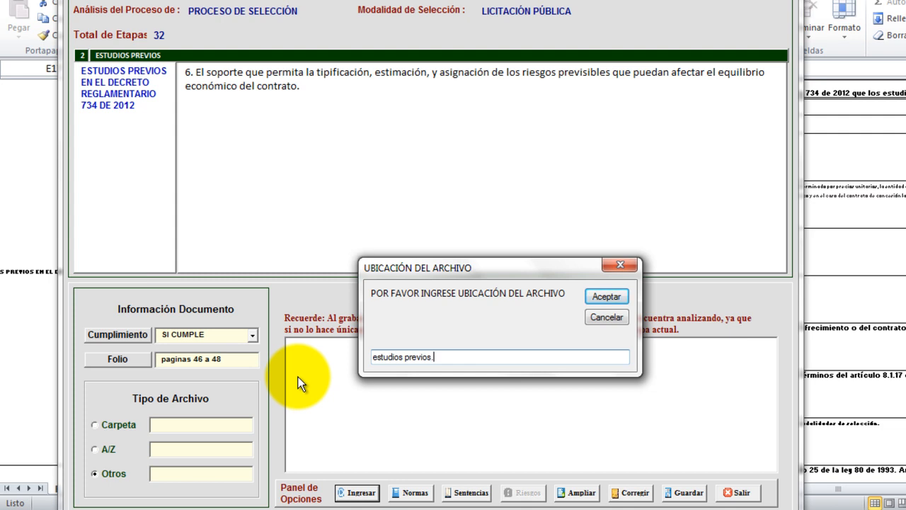
pyautogui.write('pdf')
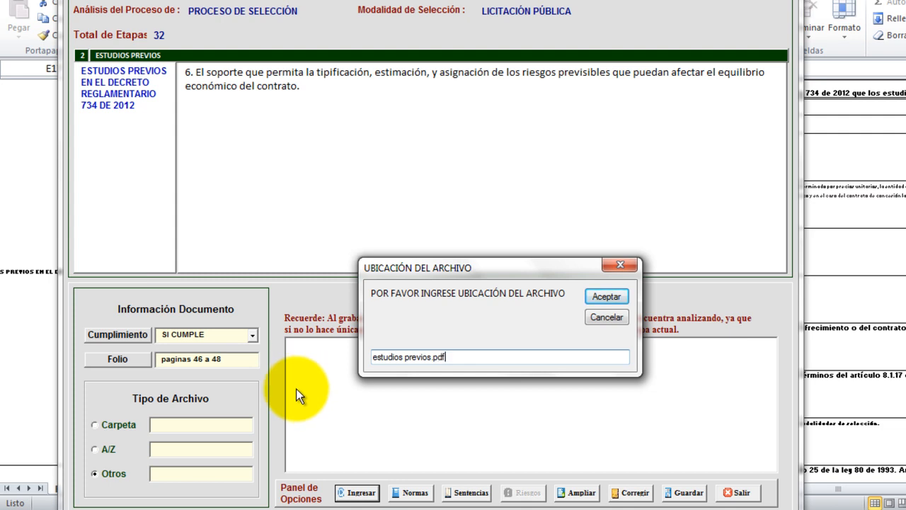
pyautogui.click(616, 296)
pyautogui.click(374, 488)
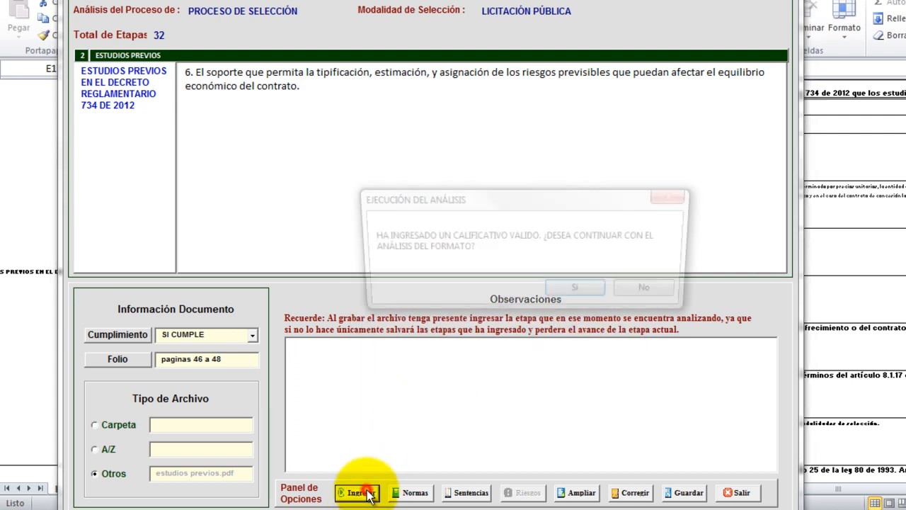
pyautogui.click(558, 291)
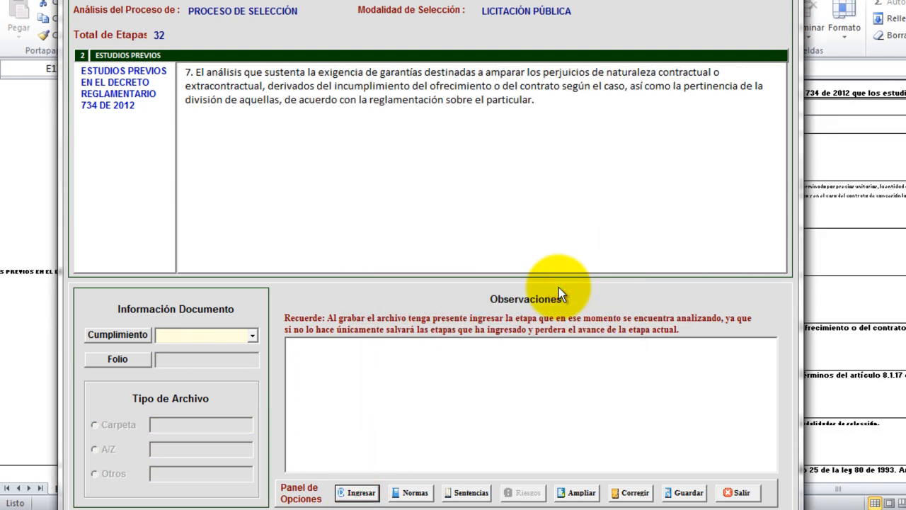
# Grade item 7 NO CUMPLE, noting the compliance guarantee is insured at 20% of the contract value.
pyautogui.click(251, 336)
pyautogui.click(217, 359)
pyautogui.click(354, 366)
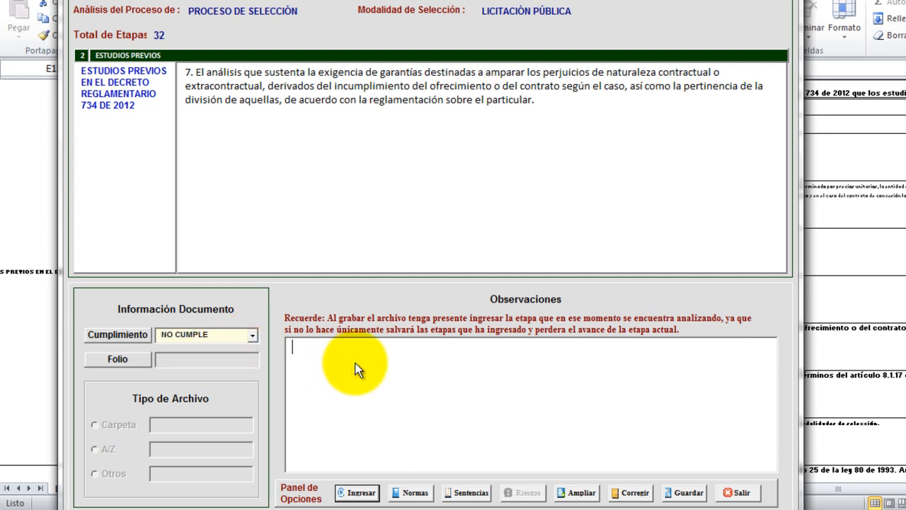
pyautogui.write('Al revisaar el docum')
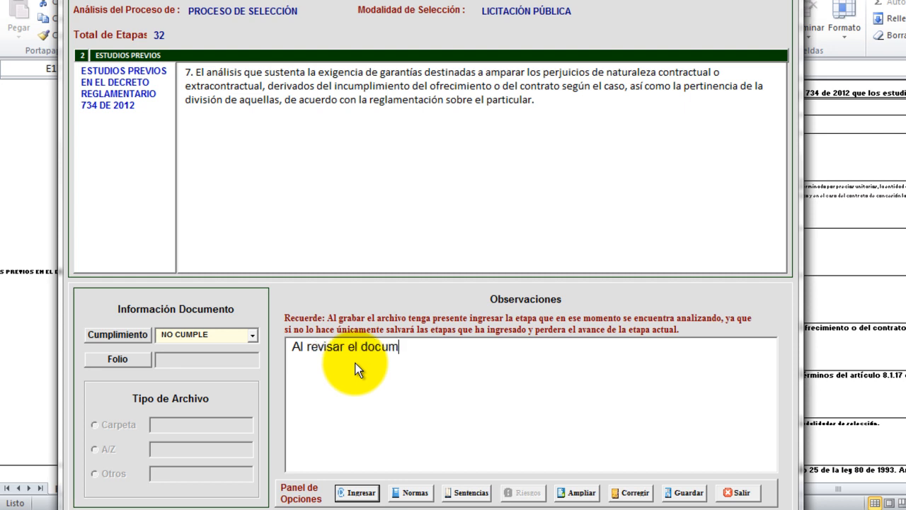
pyautogui.write('ento estudios pevio')
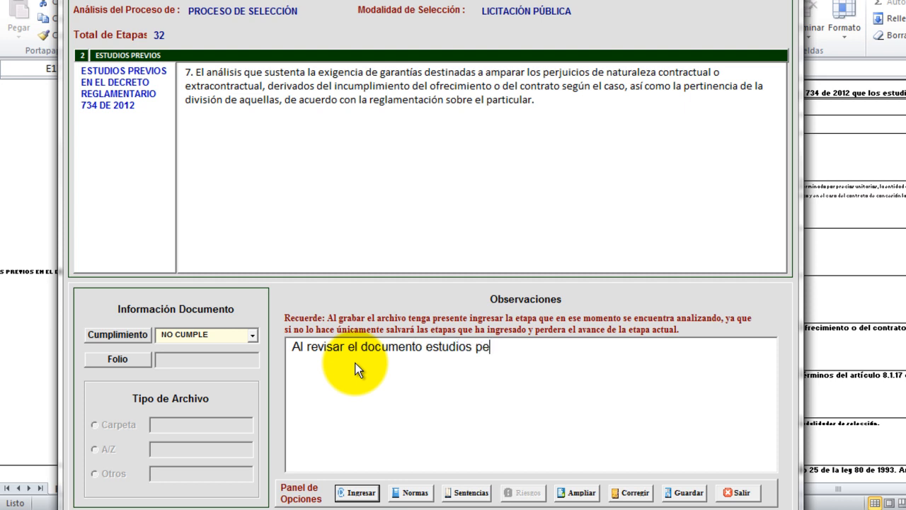
pyautogui.press('BackSpace')
pyautogui.press('BackSpace')
pyautogui.press('BackSpace')
pyautogui.press('BackSpace')
pyautogui.write('revios enc')
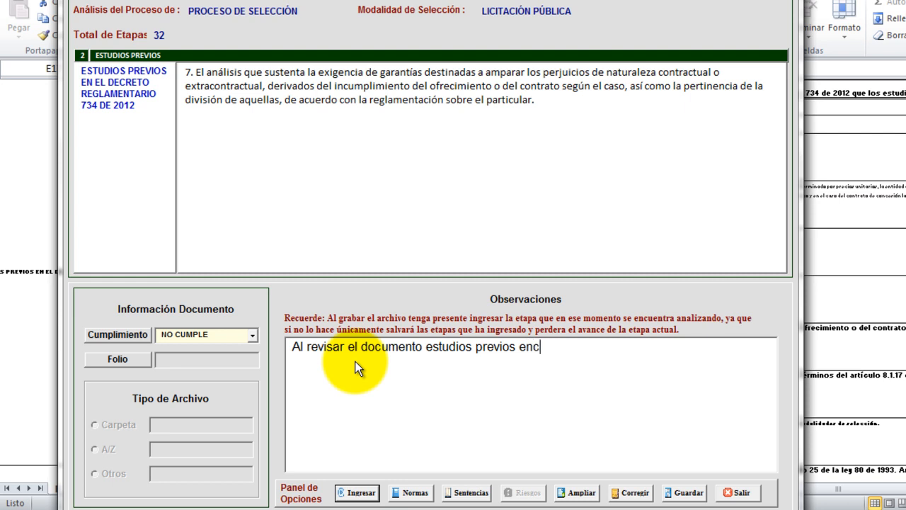
pyautogui.write('ontramos que la garanti')
pyautogui.press('BackSpace')
pyautogui.press('BackSpace')
pyautogui.write('tia de cumplimienoto')
pyautogui.press('BackSpace')
pyautogui.press('BackSpace')
pyautogui.write('to se eu')
pyautogui.press('BackSpace')
pyautogui.write('ncuentra p')
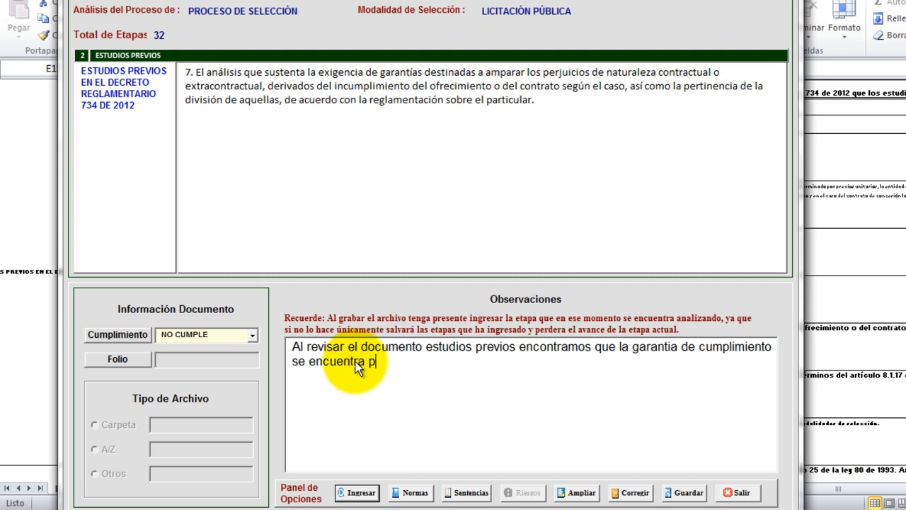
pyautogui.write('por un valor asegu')
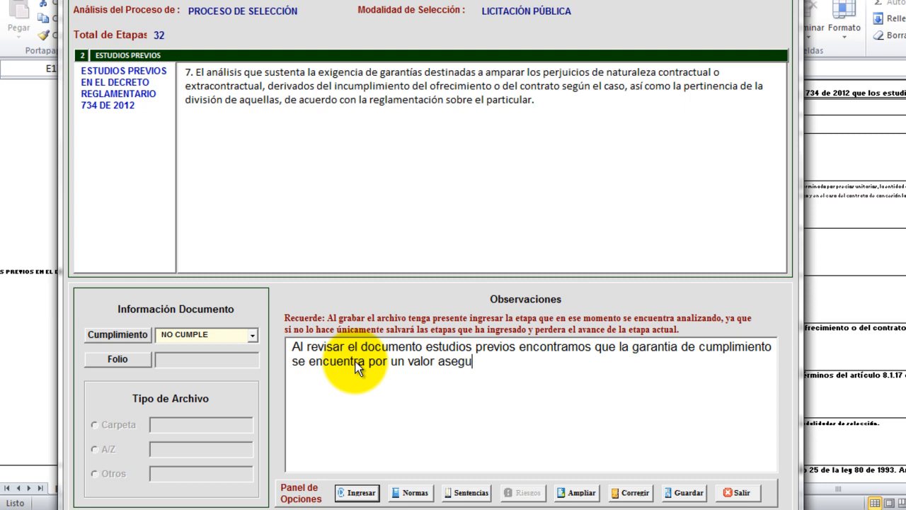
pyautogui.write('rado de l 20')
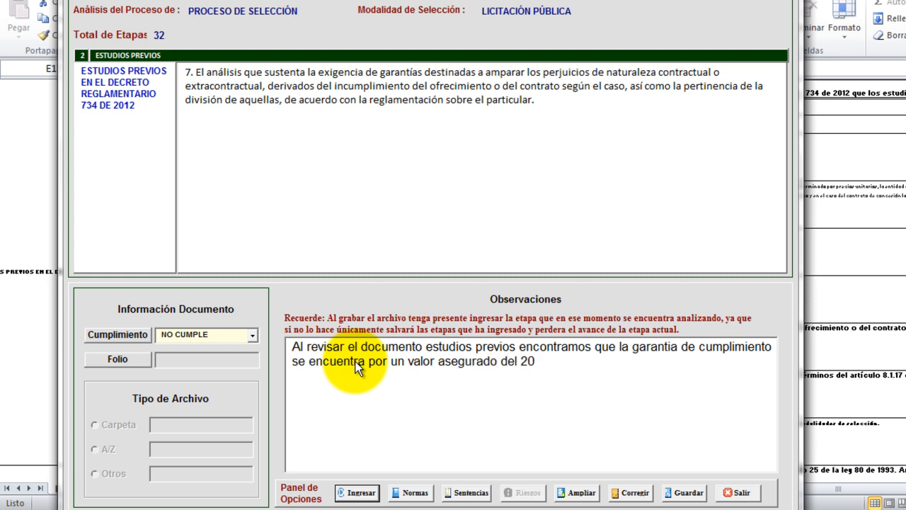
pyautogui.write('% del valor dle ')
pyautogui.write('con')
# Add that decreto 734 ties it to the cláusula penal pecuniaria (min 10%), requiring justification, and submit.
pyautogui.press('BackSpace')
pyautogui.press('BackSpace')
pyautogui.press('BackSpace')
pyautogui.press('BackSpace')
pyautogui.press('BackSpace')
pyautogui.press('BackSpace')
pyautogui.write('el contrato y a')
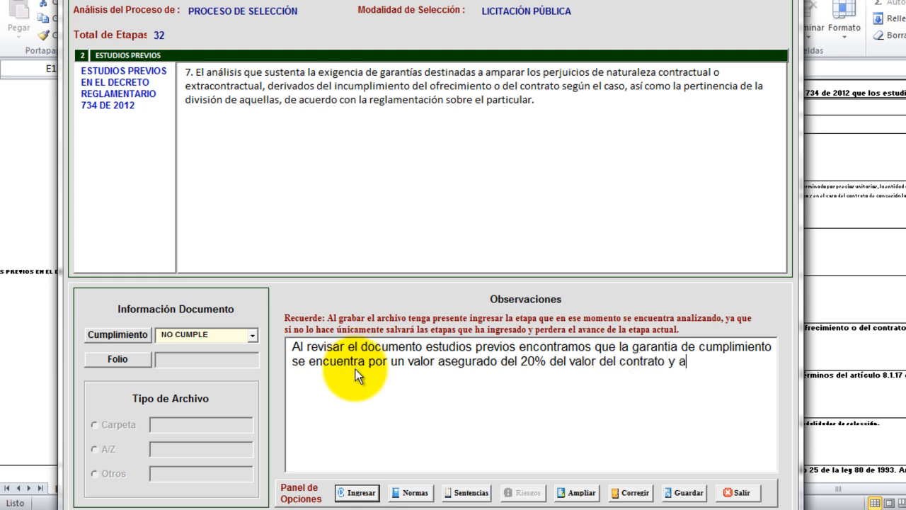
pyautogui.write('l consultra')
pyautogui.press('BackSpace')
pyautogui.press('BackSpace')
pyautogui.press('BackSpace')
pyautogui.write('ar con el decr')
pyautogui.write('eto ')
pyautogui.write('734 ')
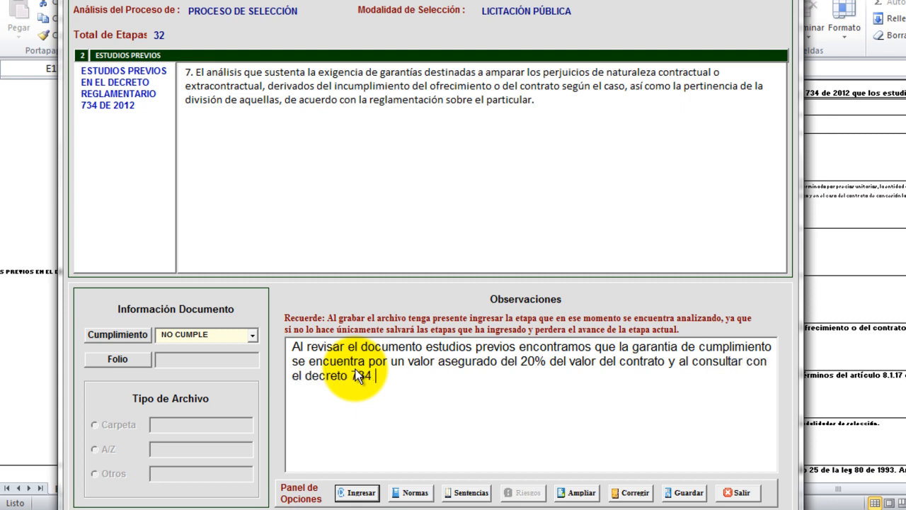
pyautogui.write('encontra')
pyautogui.write('mos ue')
pyautogui.write('ue e')
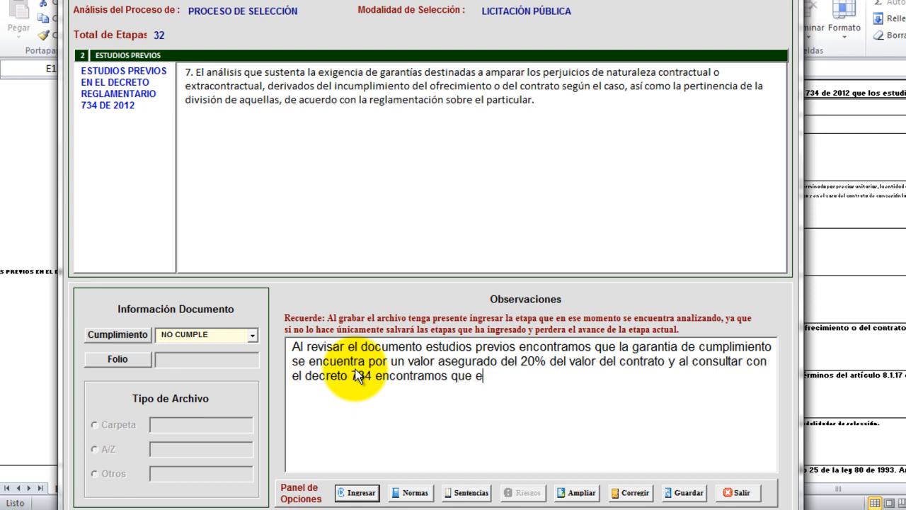
pyautogui.write('l mismo establece que ')
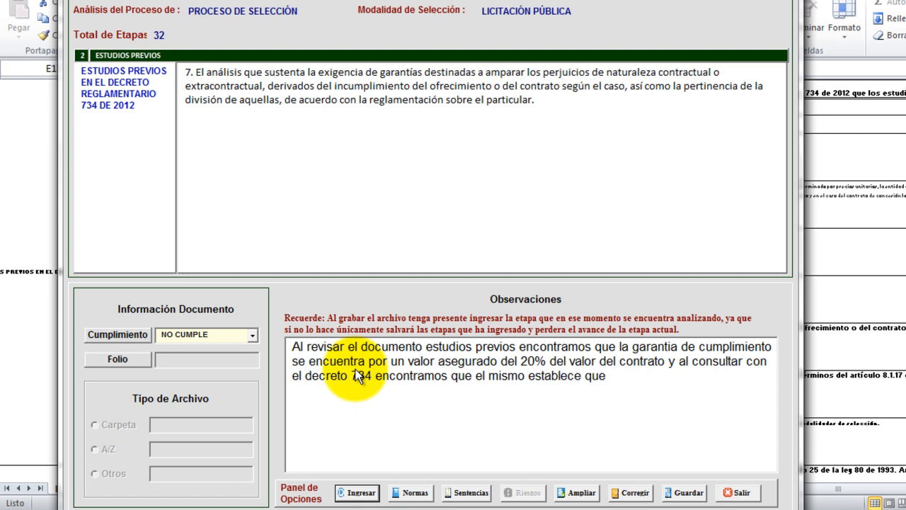
pyautogui.write('sea igual a')
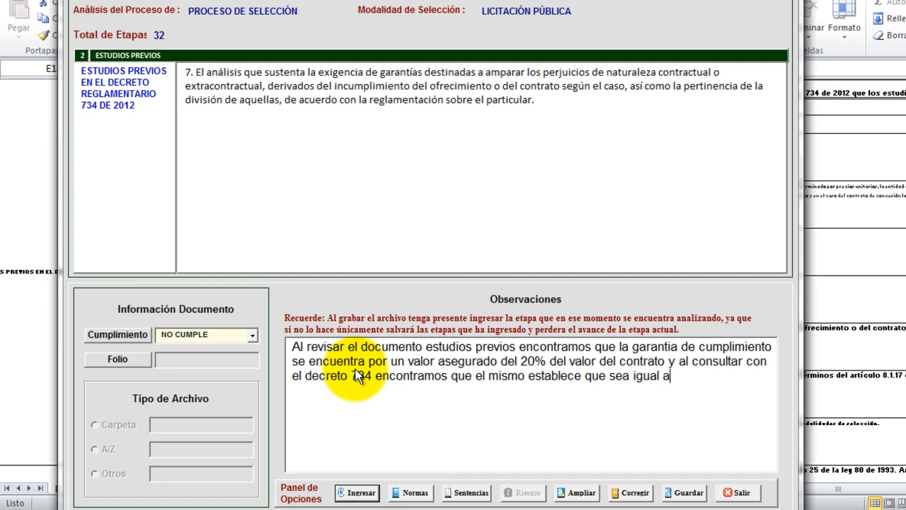
pyautogui.write('l valor d')
pyautogui.write('e la cl')
pyautogui.write('áusula ')
pyautogui.write('penal c')
pyautogui.press('BackSpace')
pyautogui.write('pecuniario')
pyautogui.press('BackSpace')
pyautogui.write('a que ')
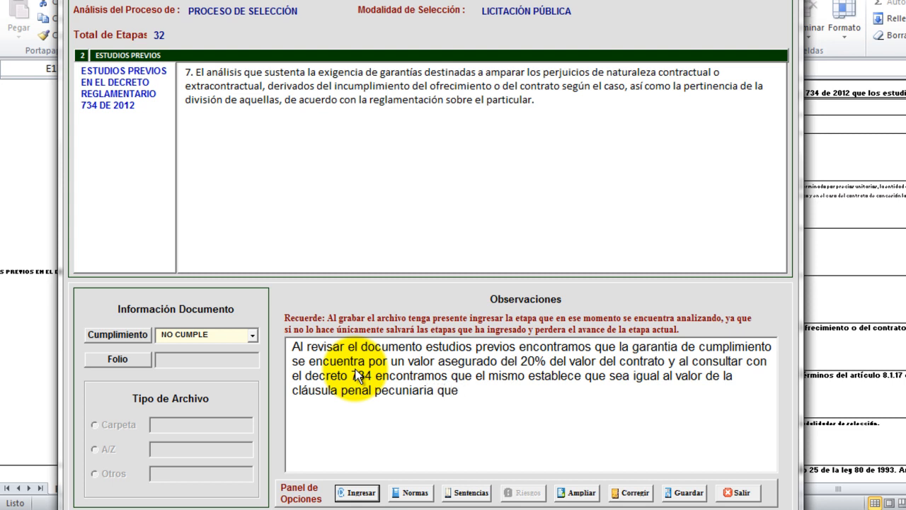
pyautogui.write('no debe')
pyautogui.write(' ser inferior')
pyautogui.write(' al 10')
pyautogui.write('%')
pyautogui.write(', por lo tanto')
pyautogui.write(' se debe jus')
pyautogui.write('tificar')
pyautogui.write(' porque se i')
pyautogui.write('ncrementa el')
pyautogui.write(' valor del c')
pyautogui.press('BackSpace')
pyautogui.press('BackSpace')
pyautogui.press('BackSpace')
pyautogui.write('la cláusula penal pecuniaria')
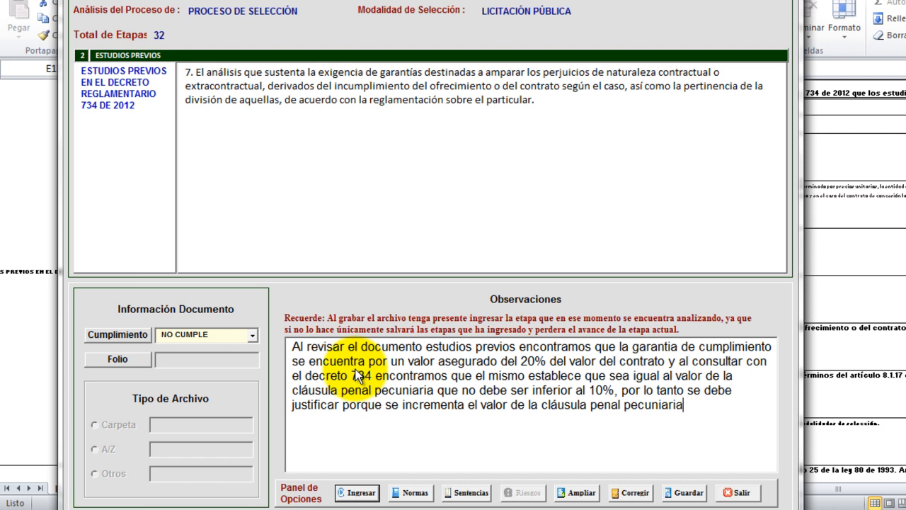
pyautogui.click(359, 492)
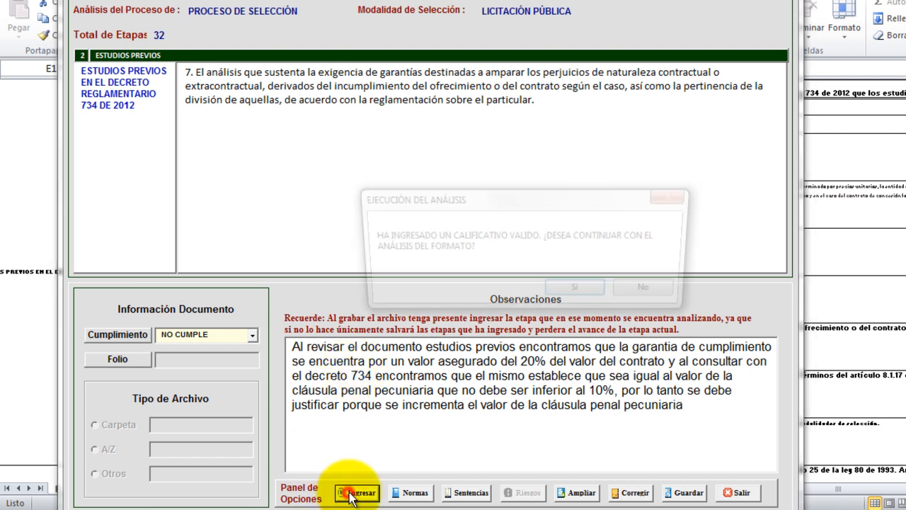
# Grade item 8 as NO APLICA and submit it.
pyautogui.click(572, 292)
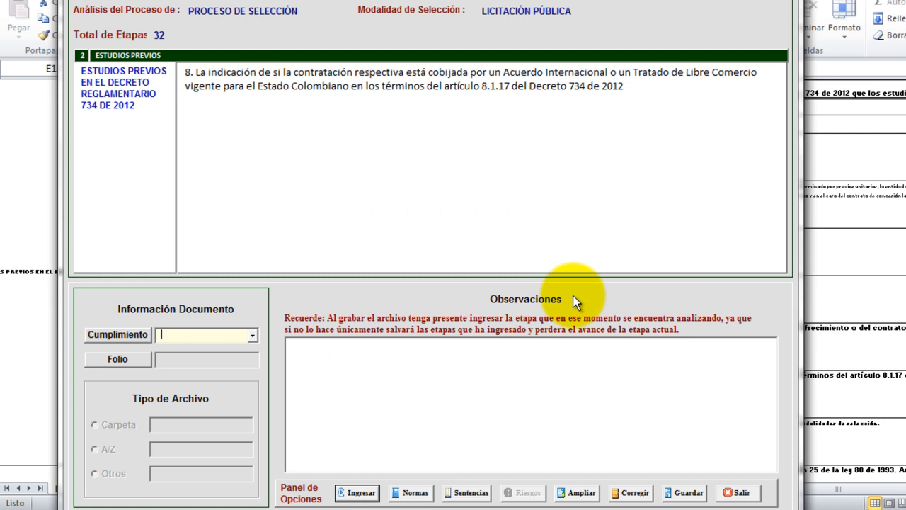
pyautogui.click(254, 336)
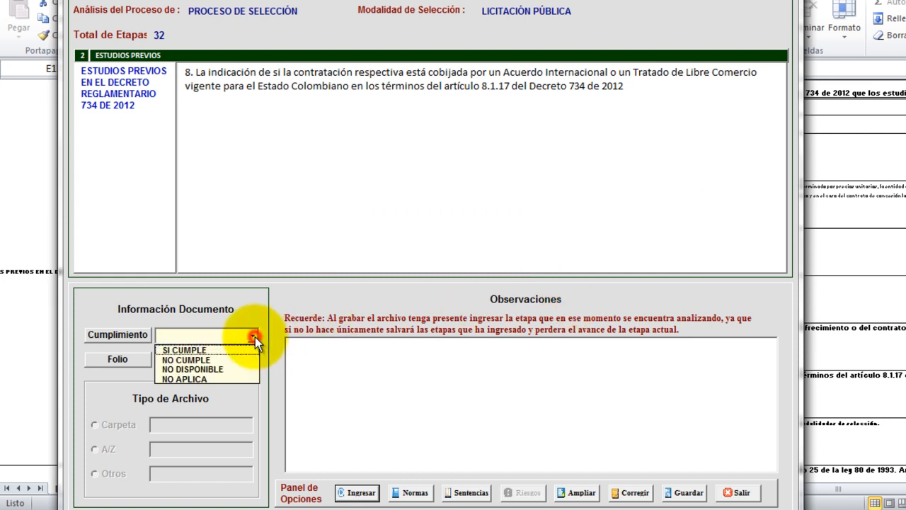
pyautogui.click(206, 379)
pyautogui.click(361, 492)
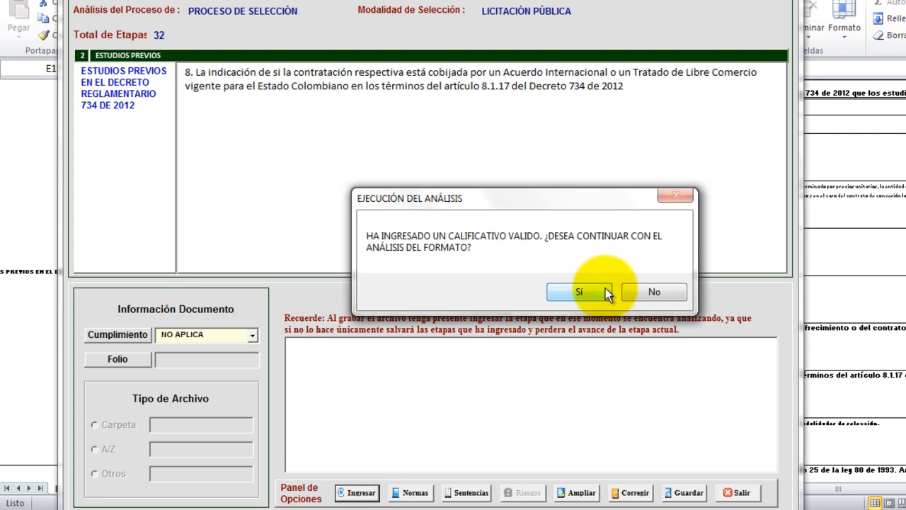
pyautogui.click(590, 290)
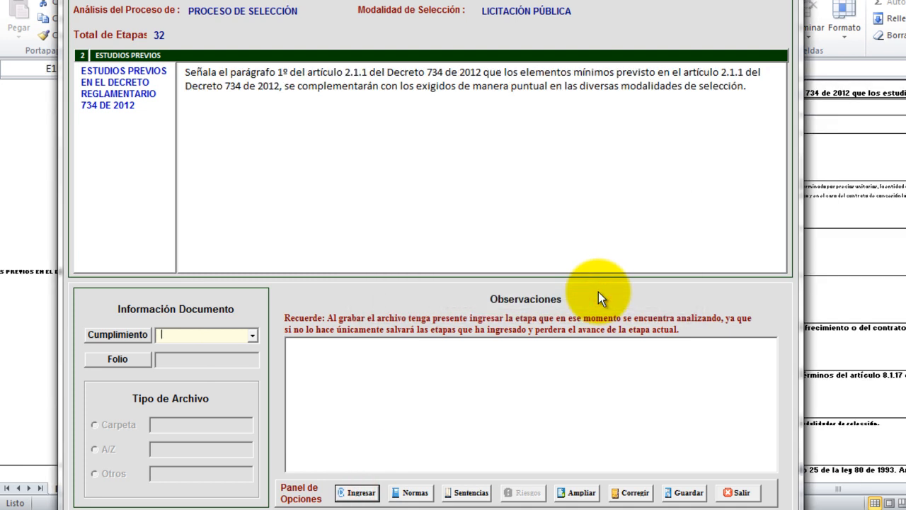
# Grade the parágrafo 1º note NO APLICA and submit it.
pyautogui.click(253, 335)
pyautogui.click(239, 377)
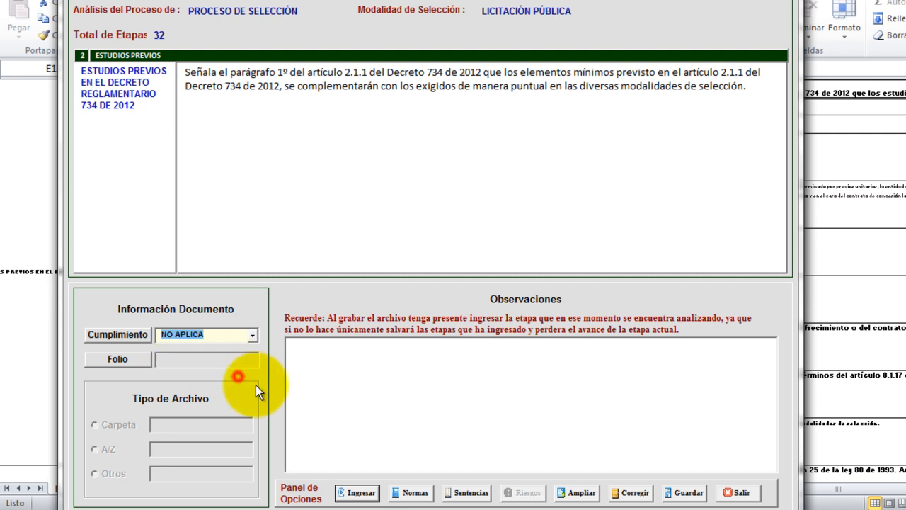
pyautogui.click(354, 493)
pyautogui.click(603, 297)
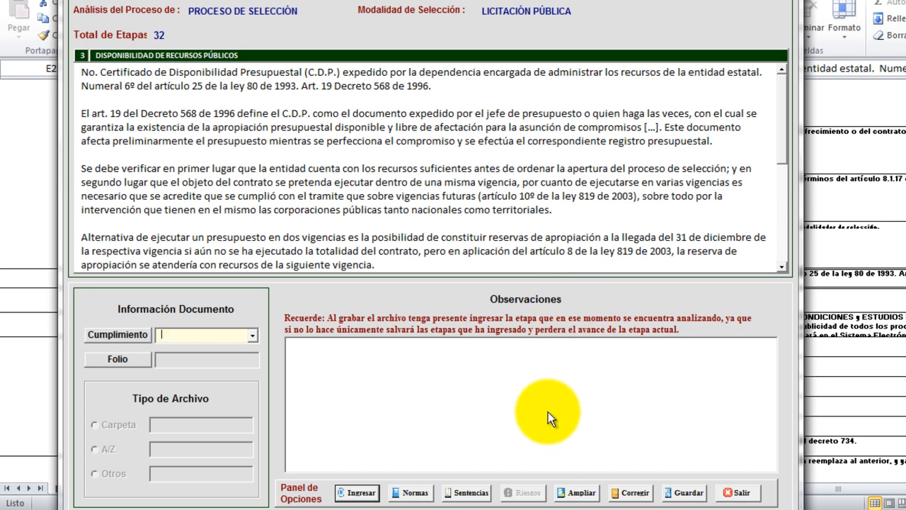
# Save the workbook in CONTRATOS\ANALISIS as 'auditoria contrato de obra gobernacion amazonas'.
pyautogui.click(683, 493)
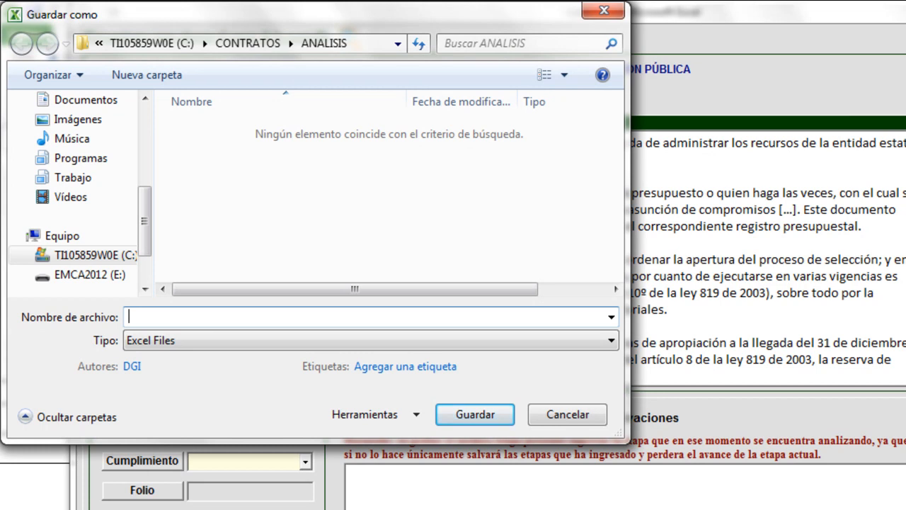
pyautogui.click(331, 315)
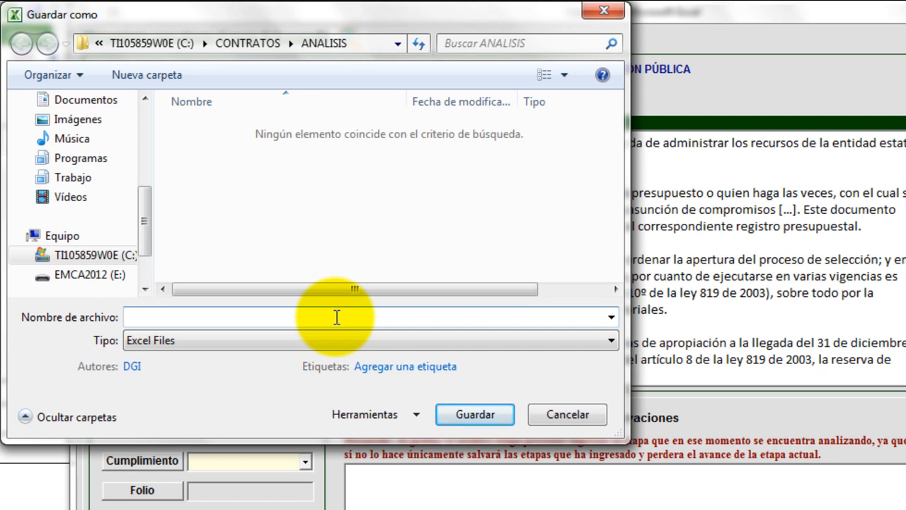
pyautogui.write('audito')
pyautogui.write('ria')
pyautogui.write(' contrato de obr')
pyautogui.write('a hola')
pyautogui.press('BackSpace')
pyautogui.press('BackSpace')
pyautogui.press('BackSpace')
pyautogui.press('BackSpace')
pyautogui.press('BackSpace')
pyautogui.write('gobernacion')
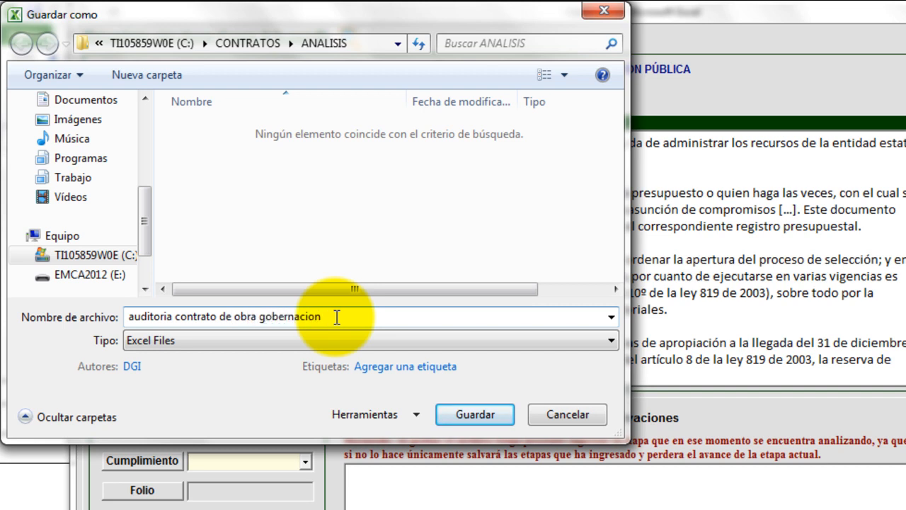
pyautogui.write(' amazonas')
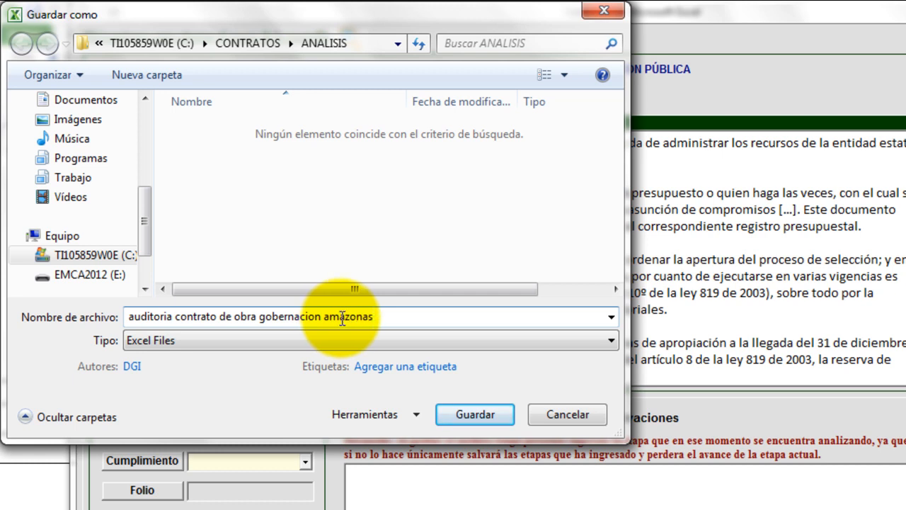
pyautogui.click(502, 416)
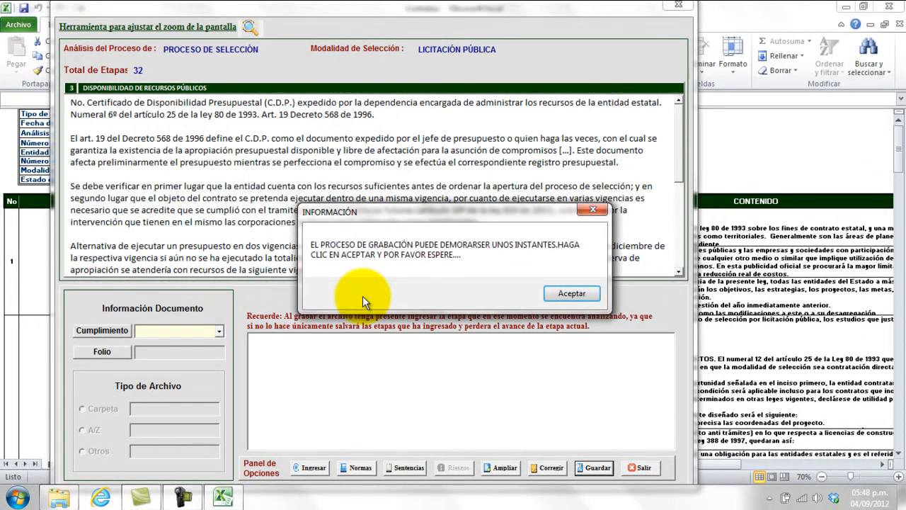
# Acknowledge both save messages, then exit the analysis tool and close Excel.
pyautogui.click(562, 295)
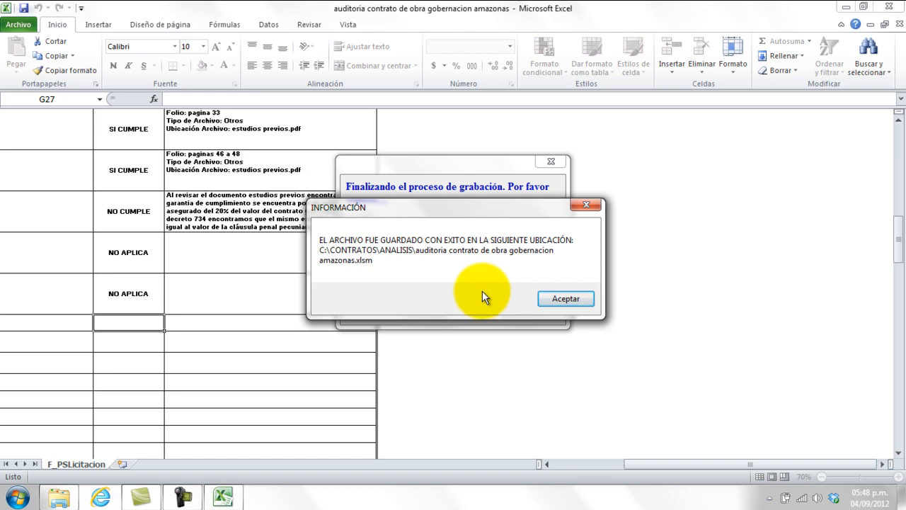
pyautogui.click(553, 300)
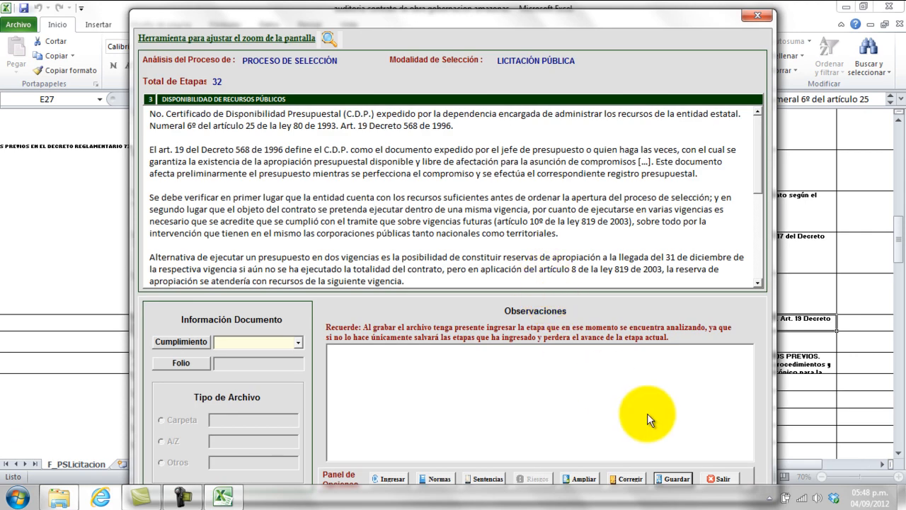
pyautogui.click(722, 479)
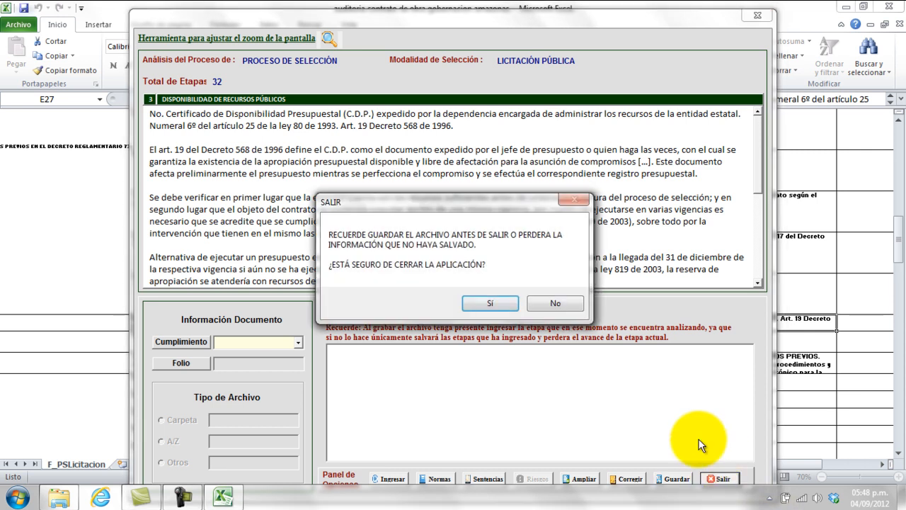
pyautogui.click(499, 309)
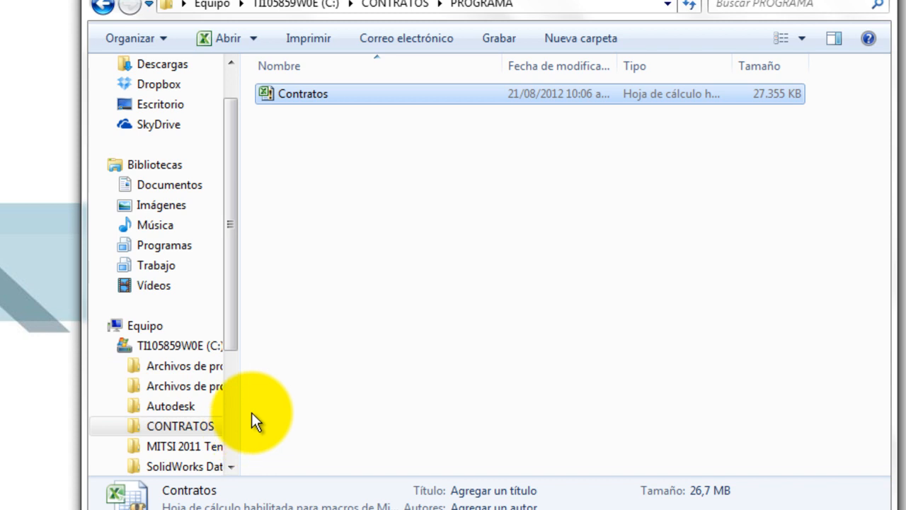
# Open the auditoria workbook from the CONTRATOS > ANALISIS folder in Windows Explorer.
pyautogui.click(226, 326)
pyautogui.moveTo(226, 325); pyautogui.dragTo(226, 357)
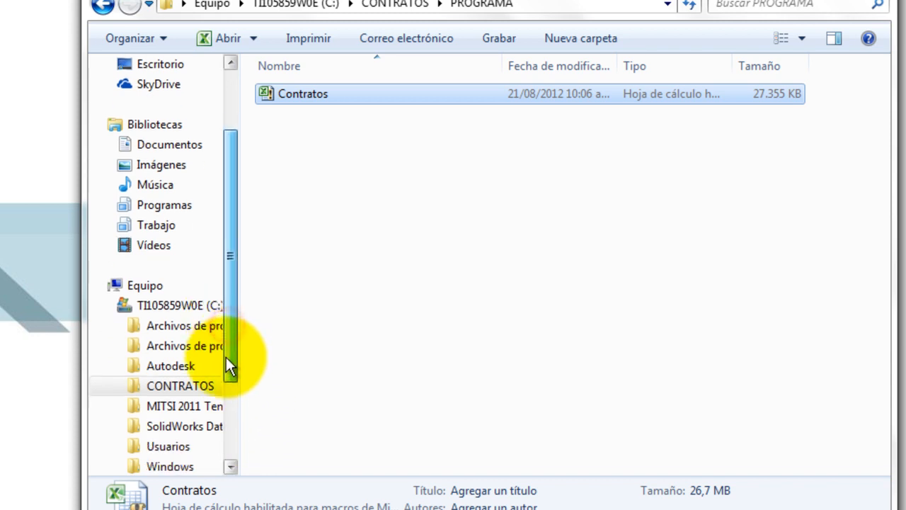
pyautogui.click(191, 384)
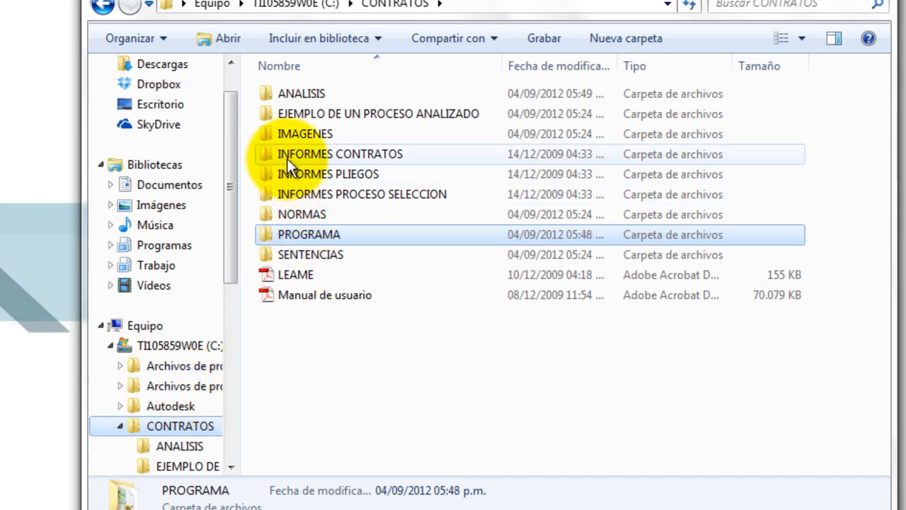
pyautogui.doubleClick(305, 92)
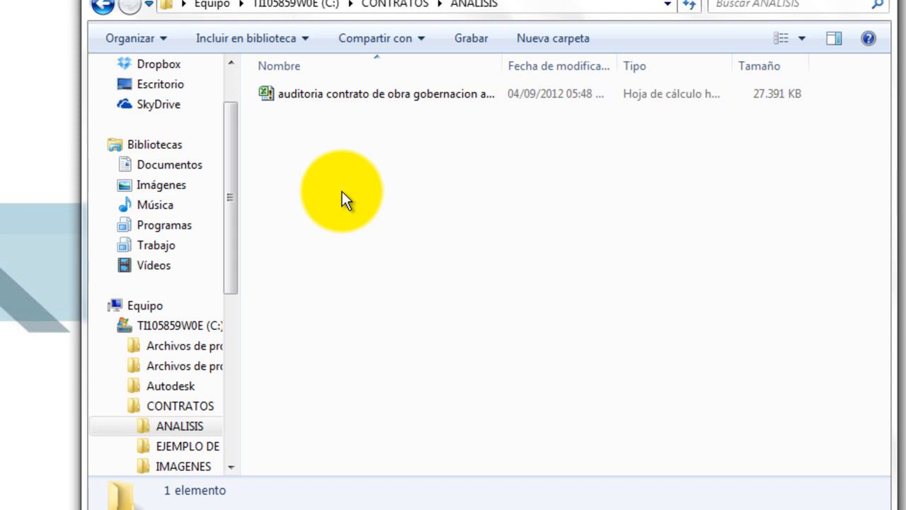
pyautogui.doubleClick(383, 91)
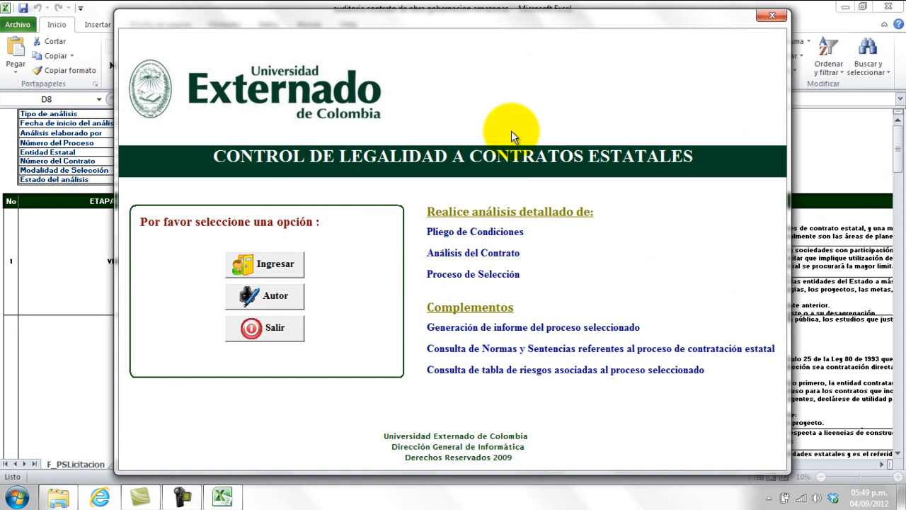
# Enter the form via Ingresar, which resumes at stage 3, and zoom it to 80 %.
pyautogui.click(275, 265)
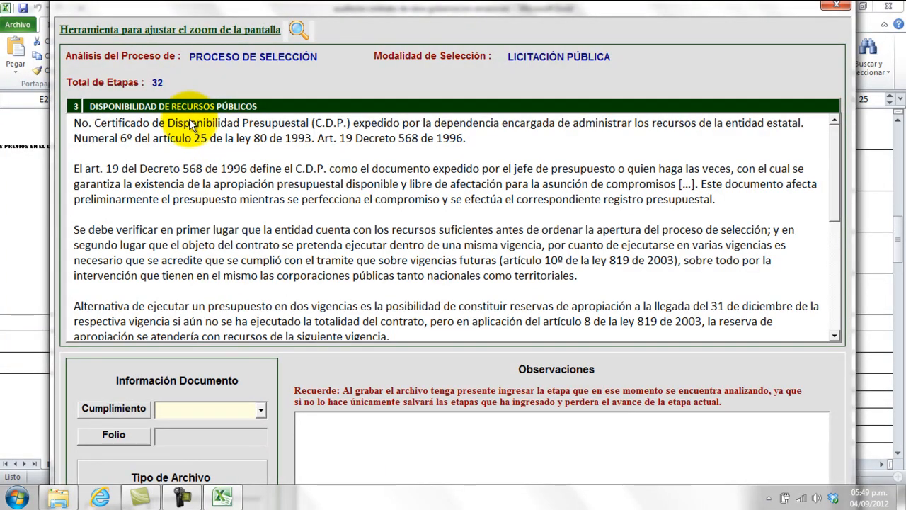
pyautogui.click(216, 34)
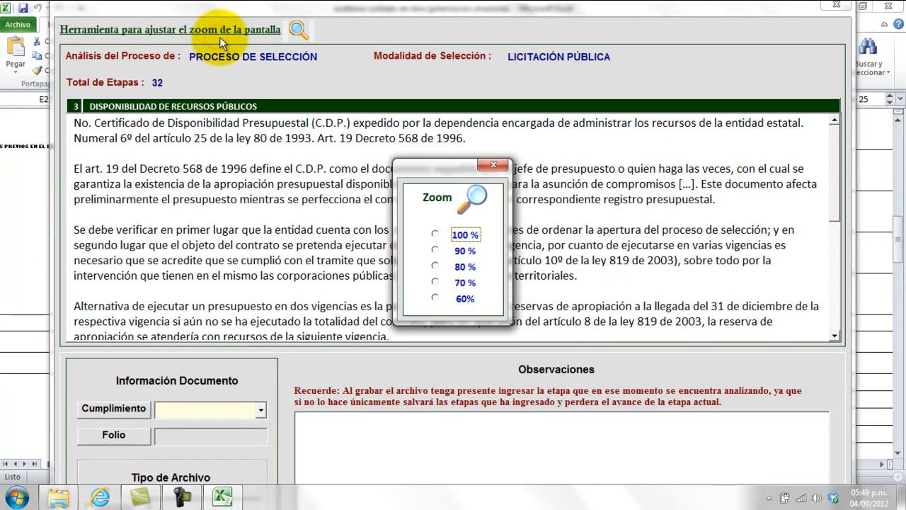
pyautogui.click(436, 266)
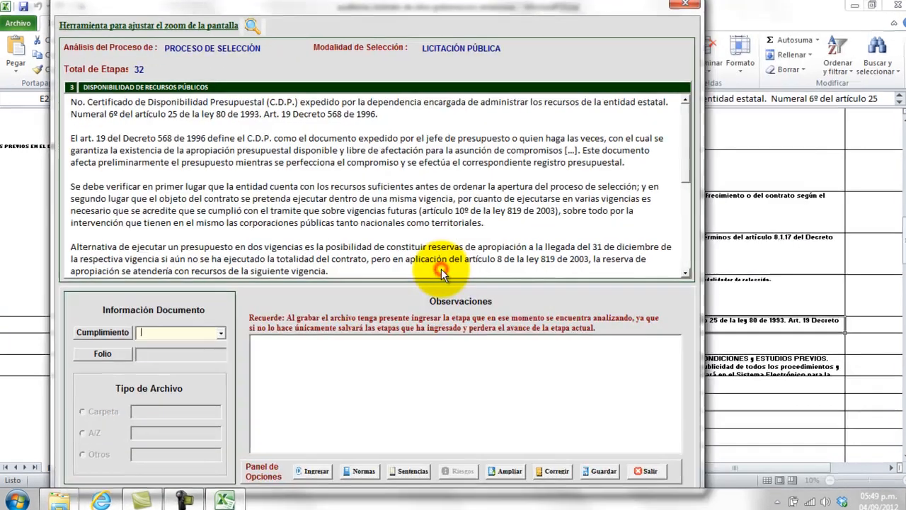
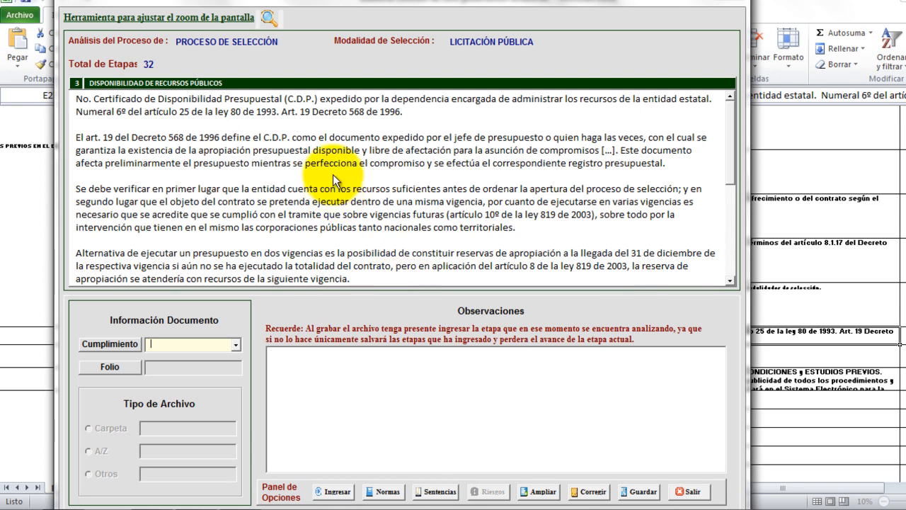
# Grade stage 3 as SI CUMPLE with folio 'pagina 32'.
pyautogui.click(233, 345)
pyautogui.click(222, 357)
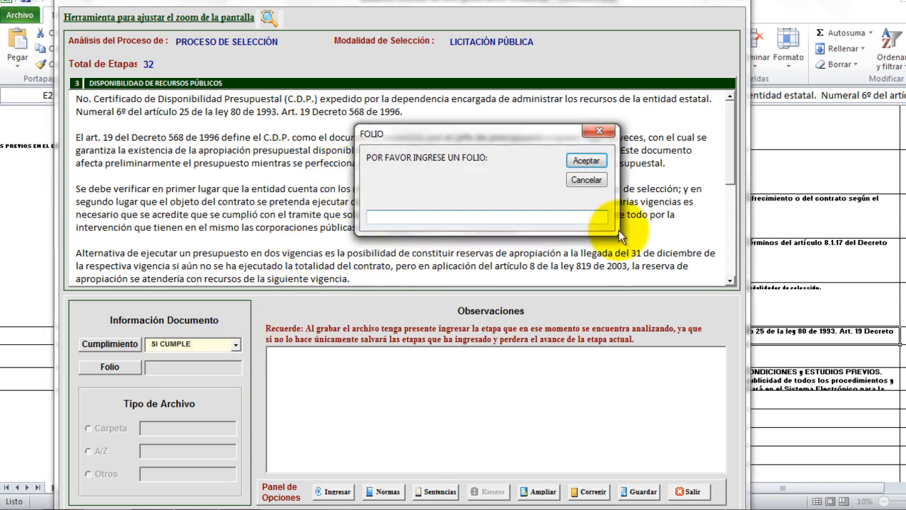
pyautogui.click(532, 215)
pyautogui.write('pa')
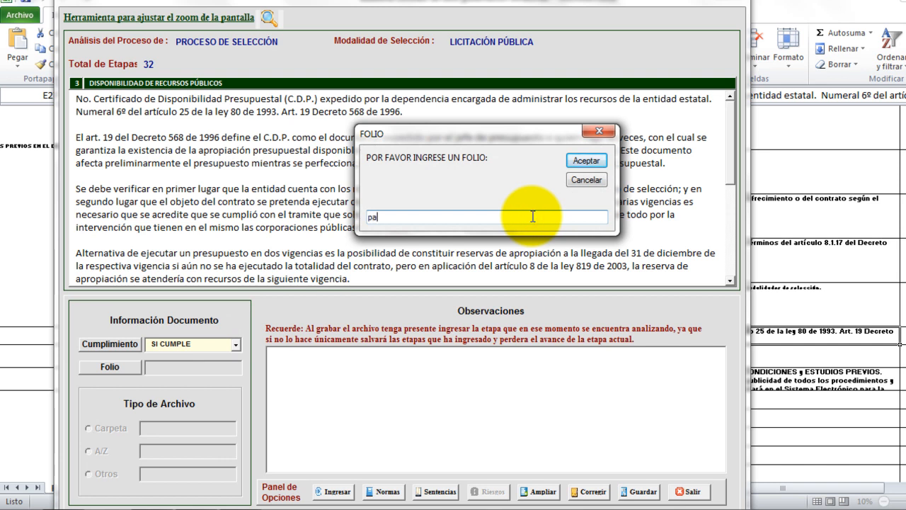
pyautogui.write('gina 32')
pyautogui.click(598, 163)
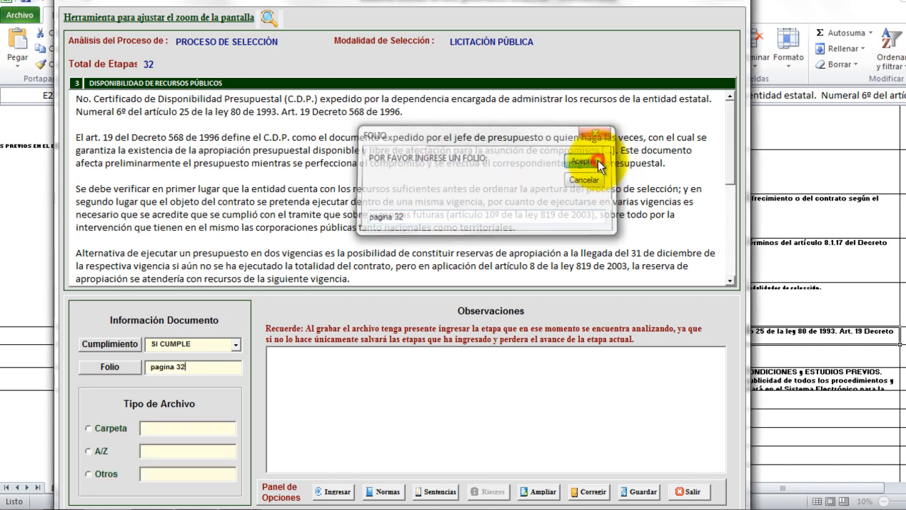
# Set the file location to Otros 'estudios previos.pdf', submit, and continue to stage 4.
pyautogui.click(95, 473)
pyautogui.click(380, 360)
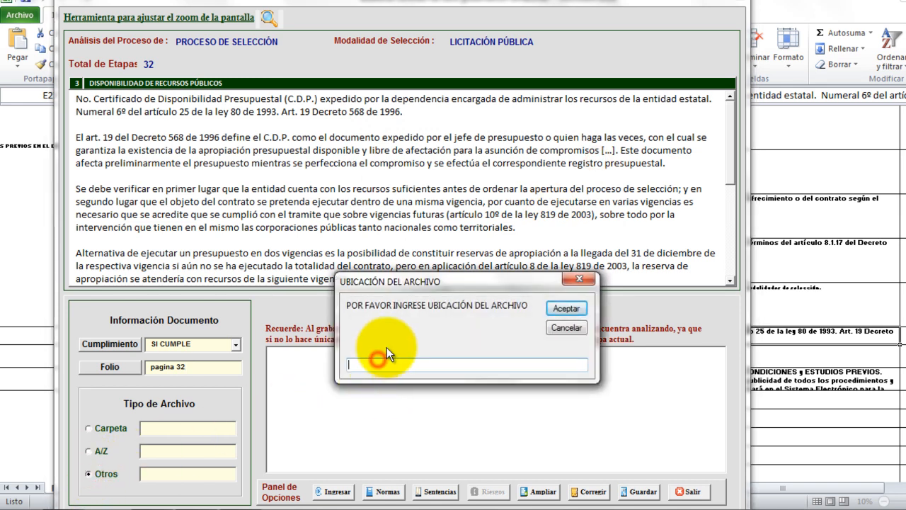
pyautogui.write('estudios previos.pdf')
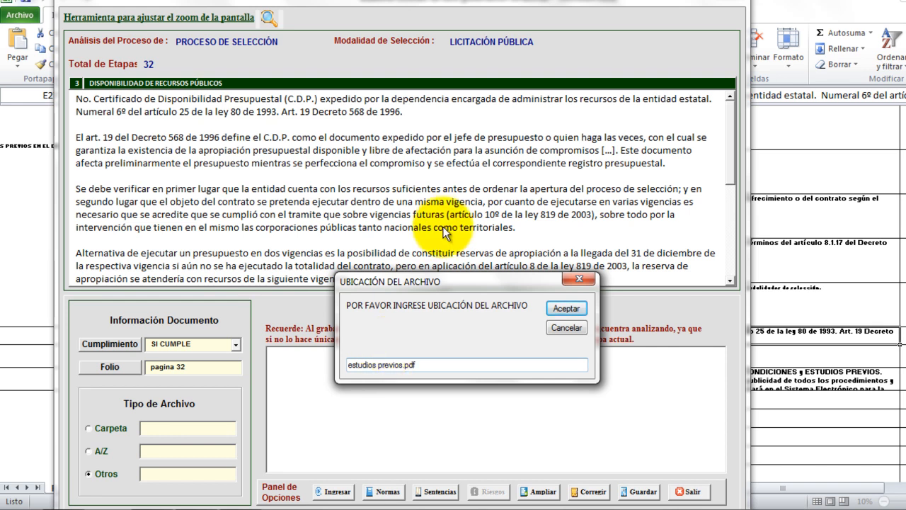
pyautogui.click(575, 308)
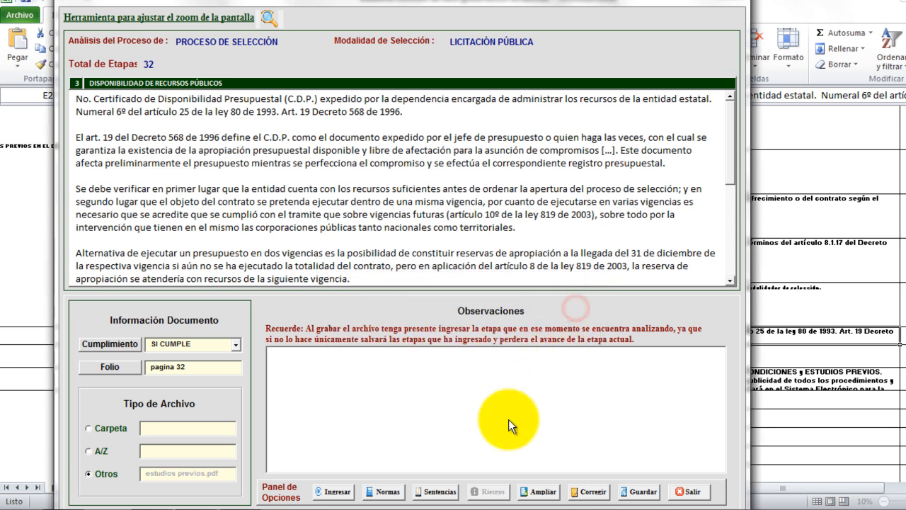
pyautogui.click(335, 491)
pyautogui.click(559, 304)
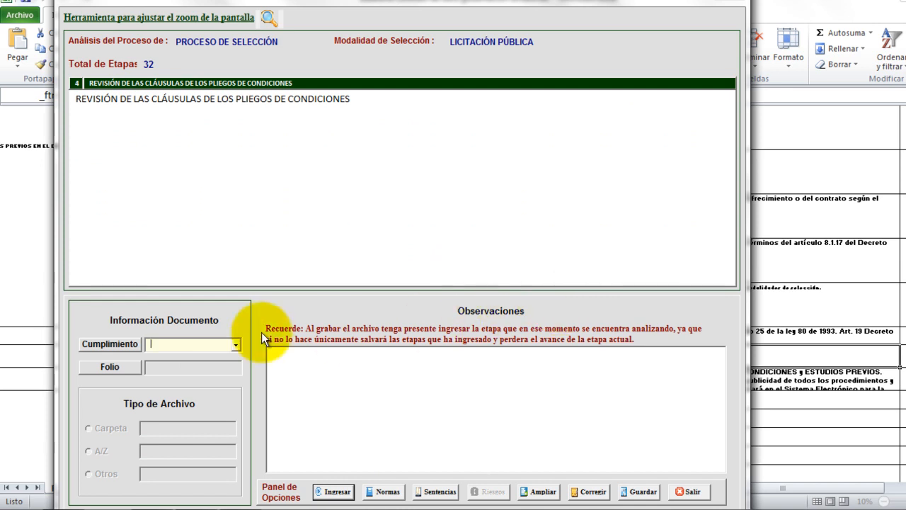
# Grade the stage 4 clause-review item as NO APLICA, submit it, and continue to stage 5.
pyautogui.click(234, 344)
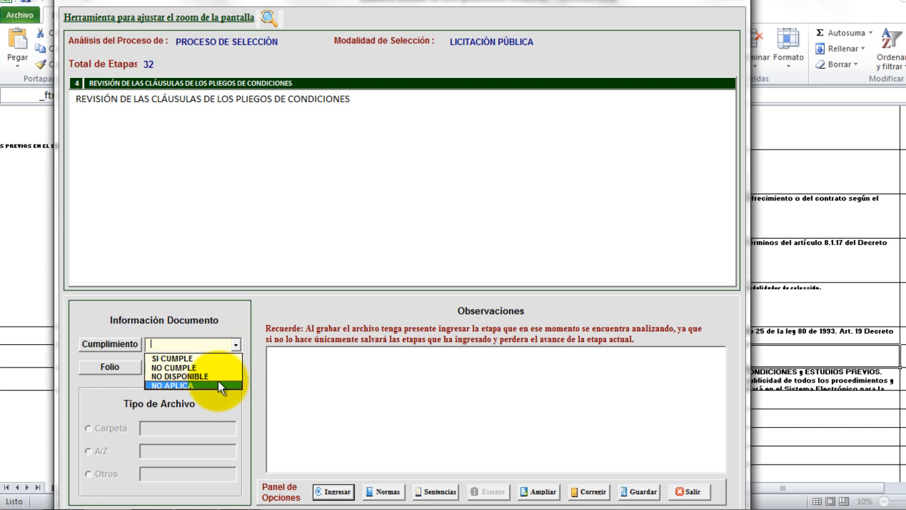
pyautogui.click(217, 384)
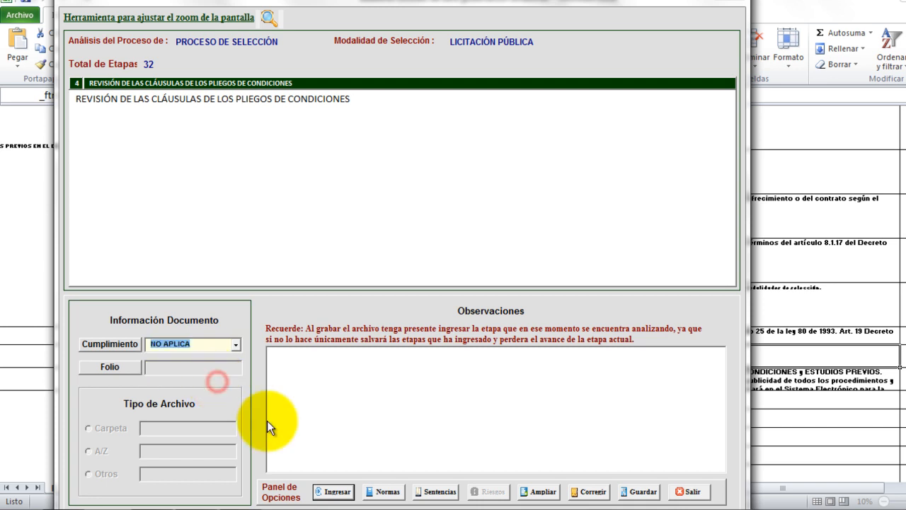
pyautogui.click(340, 488)
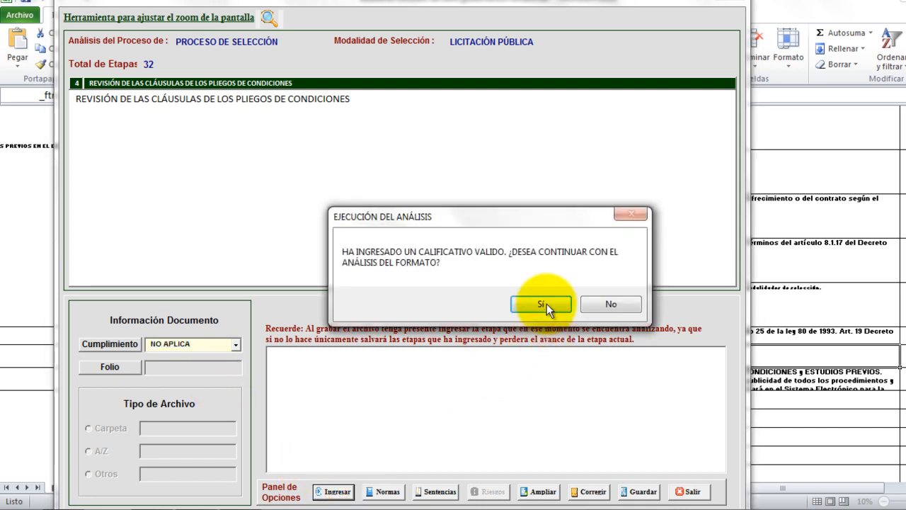
pyautogui.click(546, 303)
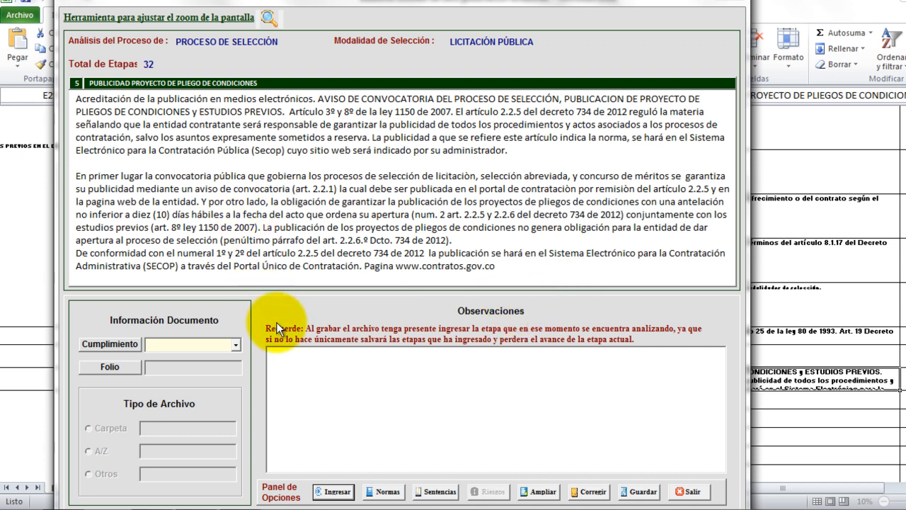
# Grade stage 5 as SI CUMPLE with folio 'pagina 1'.
pyautogui.click(236, 345)
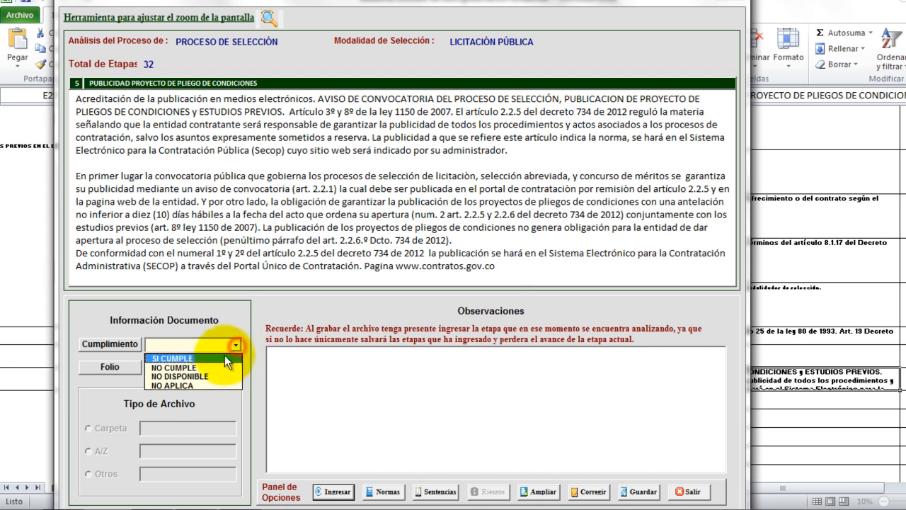
pyautogui.click(222, 358)
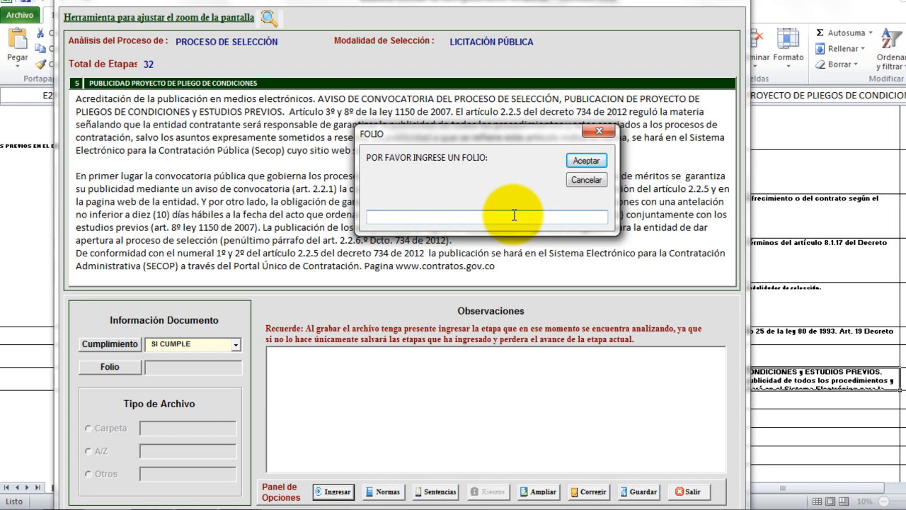
pyautogui.write('pagina 1')
pyautogui.click(603, 161)
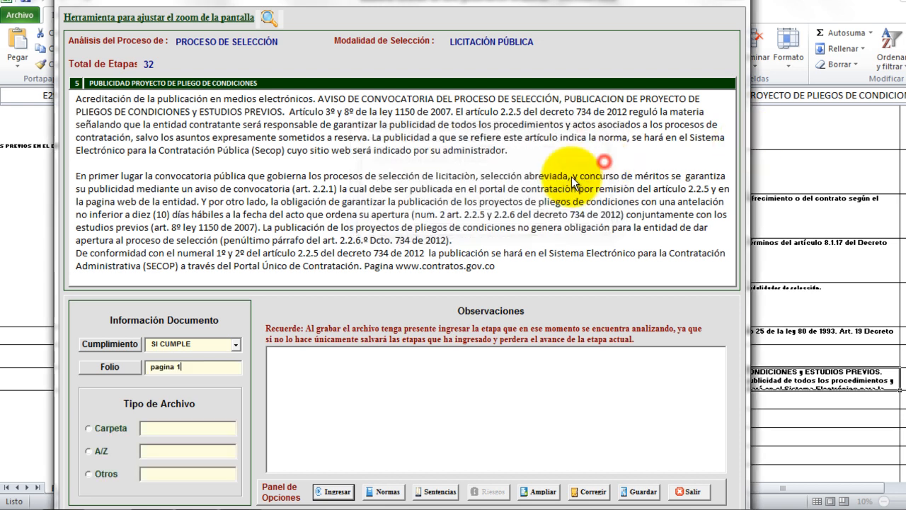
pyautogui.click(88, 474)
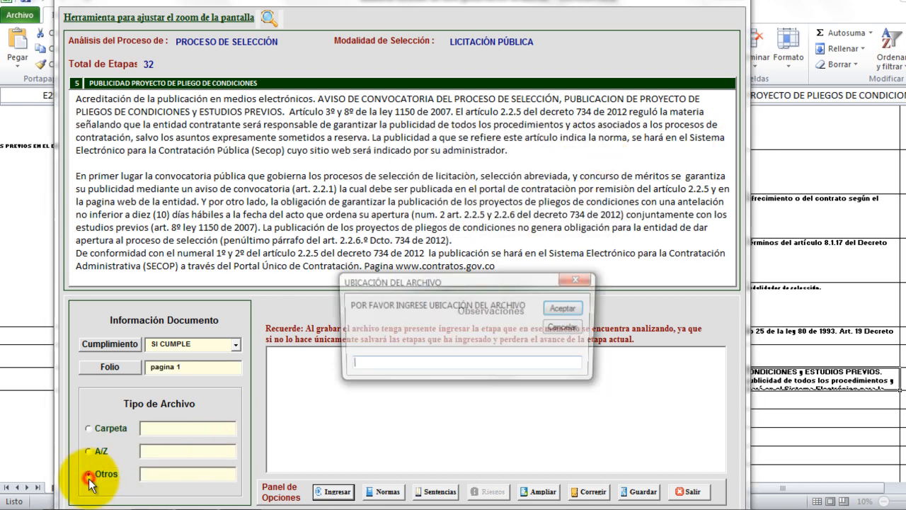
pyautogui.write('portal secop w')
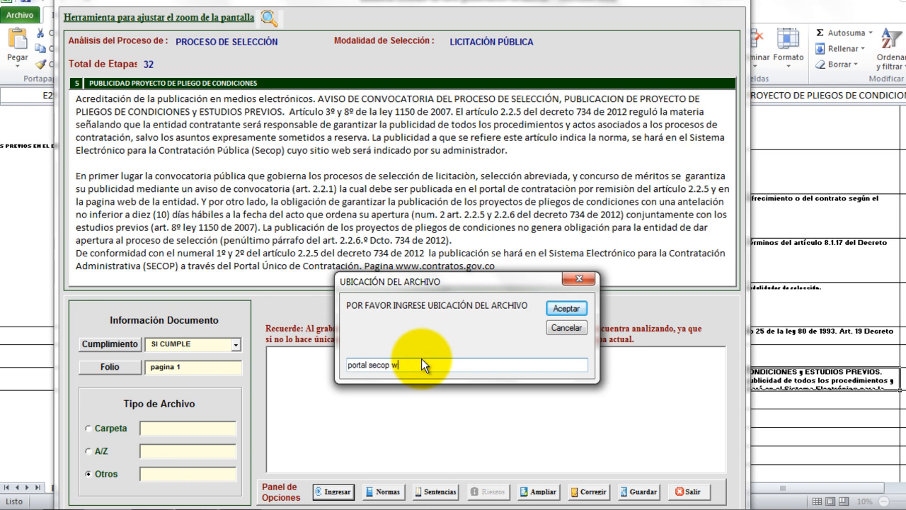
pyautogui.write('ww.contratos.gov.co')
pyautogui.click(574, 311)
pyautogui.click(332, 491)
pyautogui.click(544, 302)
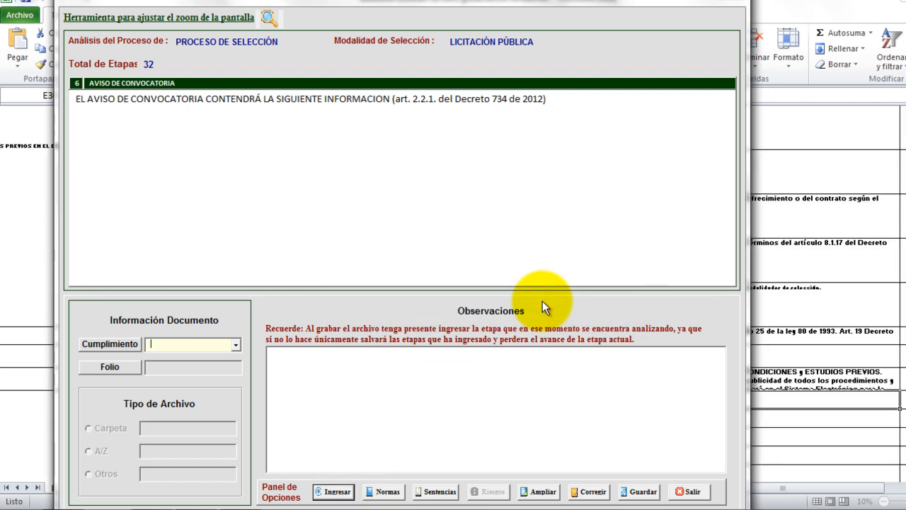
# Grade the first stage 6 item as NO APLICA and continue to the next item.
pyautogui.click(236, 344)
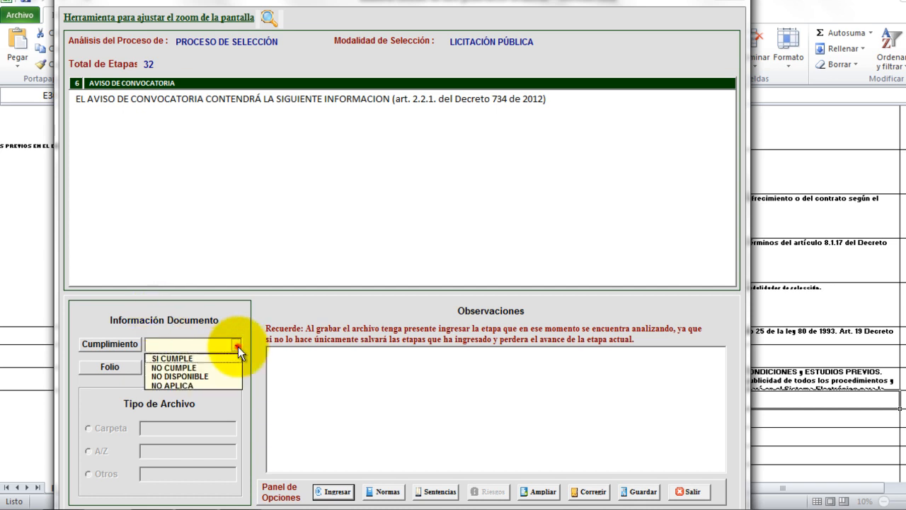
pyautogui.click(221, 383)
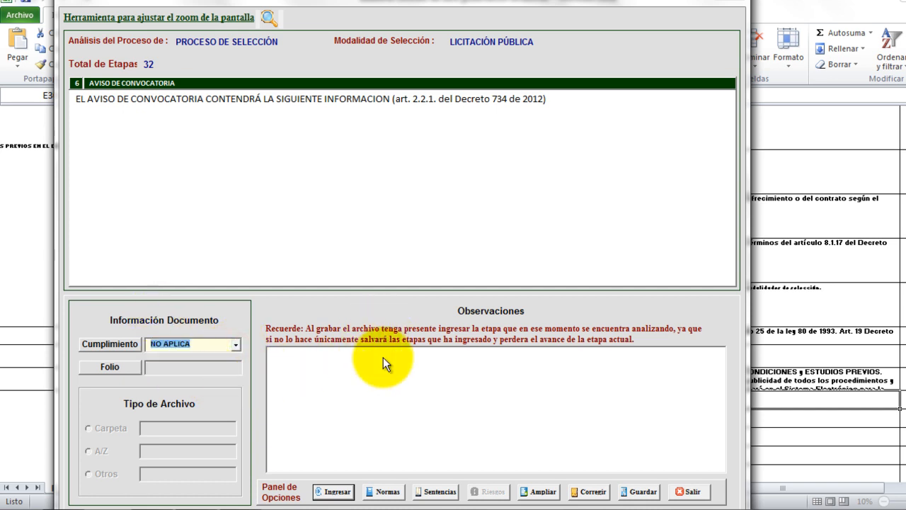
pyautogui.click(320, 489)
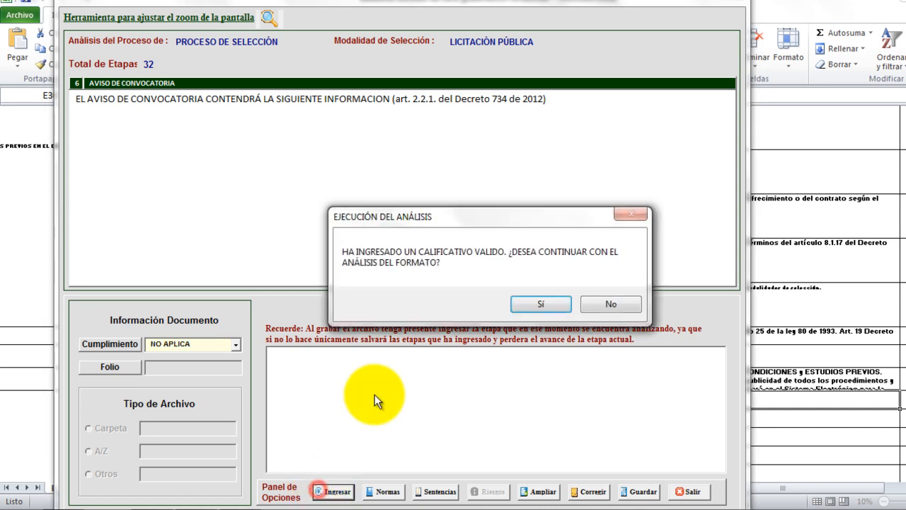
pyautogui.click(542, 302)
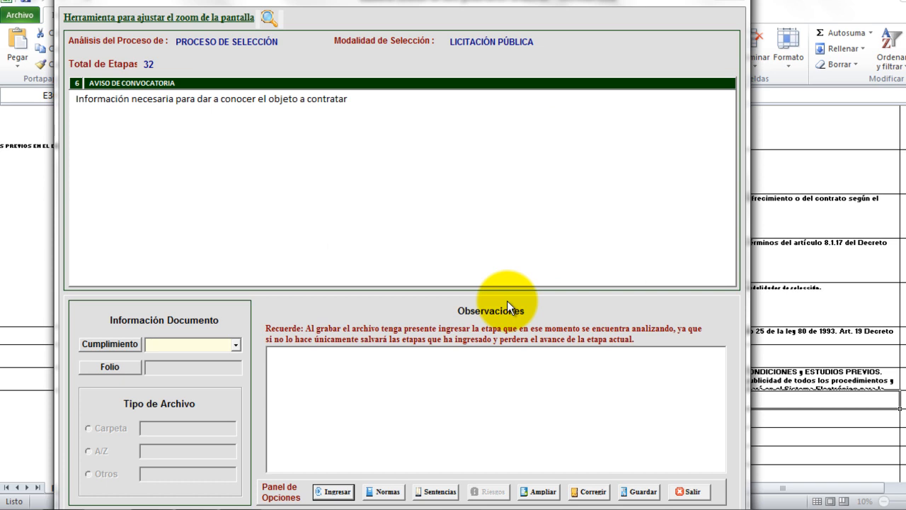
# Grade the next item as SI CUMPLE, correcting it from NO CUMPLE, with folio 'pagina 1'.
pyautogui.click(235, 345)
pyautogui.click(213, 366)
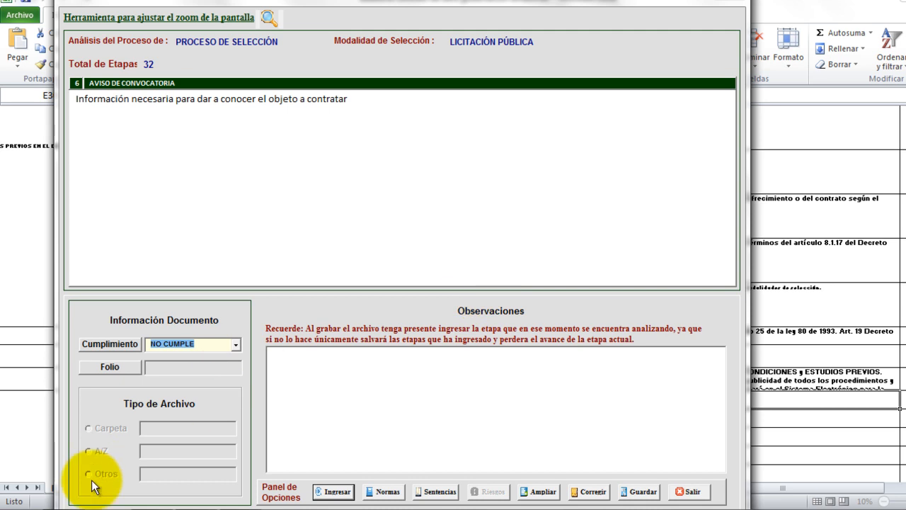
pyautogui.click(237, 343)
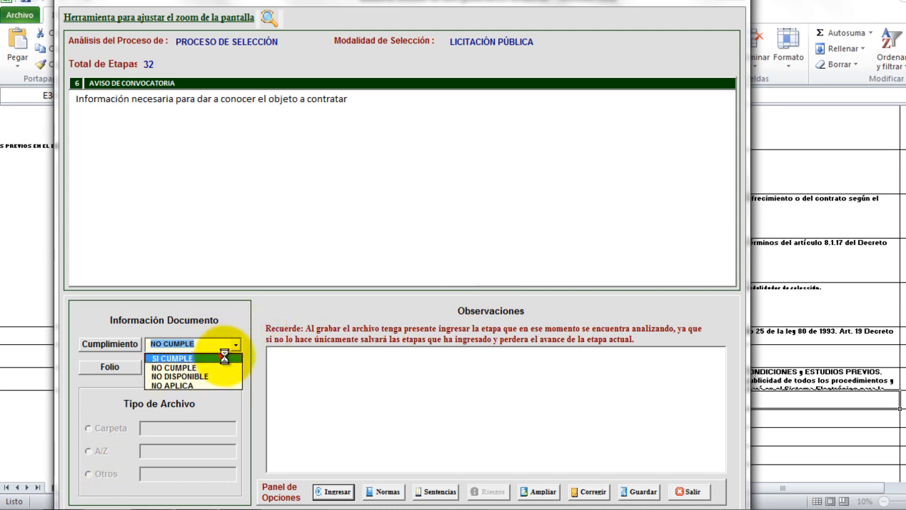
pyautogui.click(222, 355)
pyautogui.write('pagina 1')
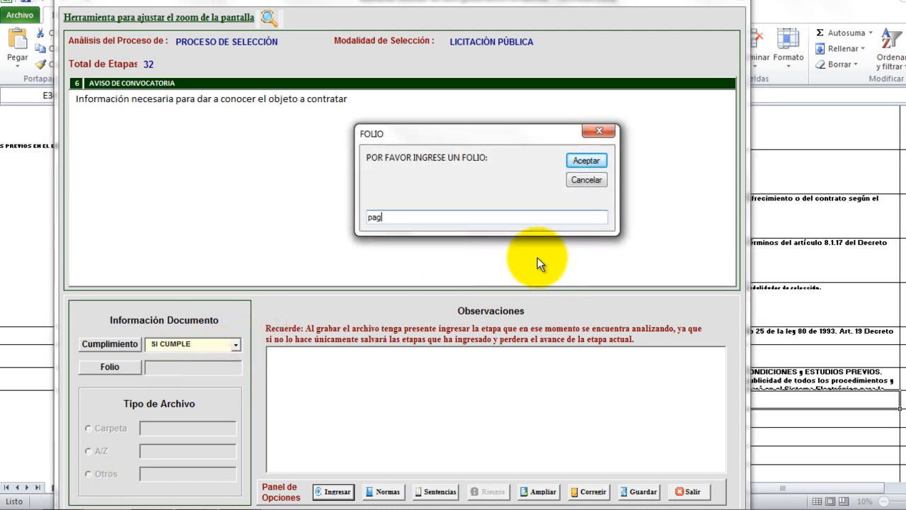
pyautogui.click(591, 160)
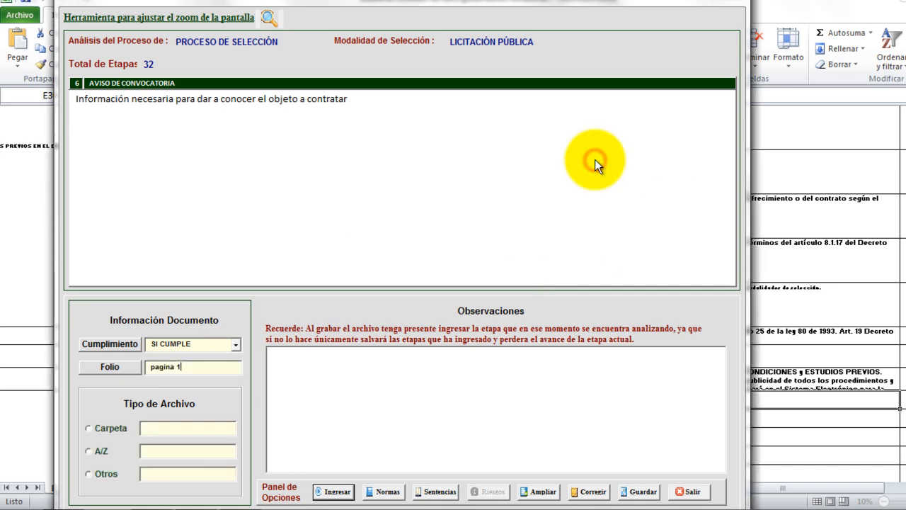
# Set the file location to Otros 'pdf', submit, and continue to the selection-modality item.
pyautogui.click(90, 473)
pyautogui.write('pdf')
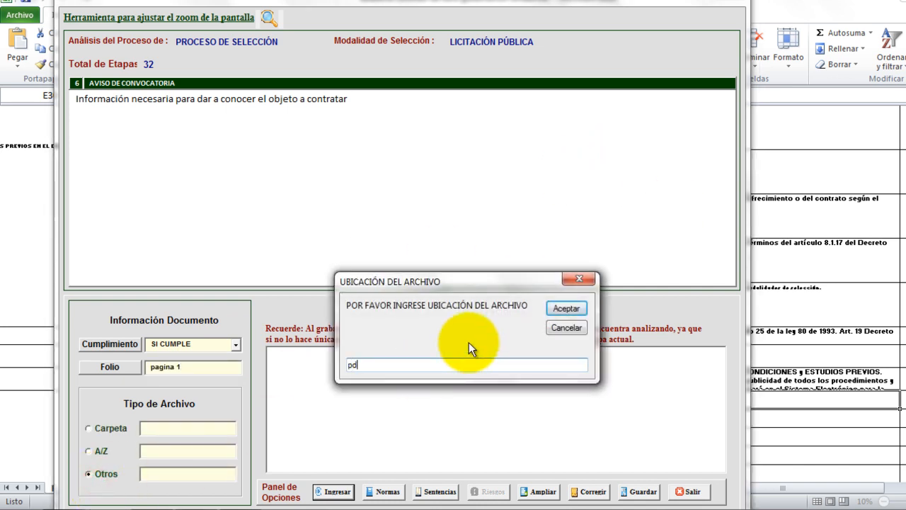
pyautogui.click(569, 310)
pyautogui.click(337, 492)
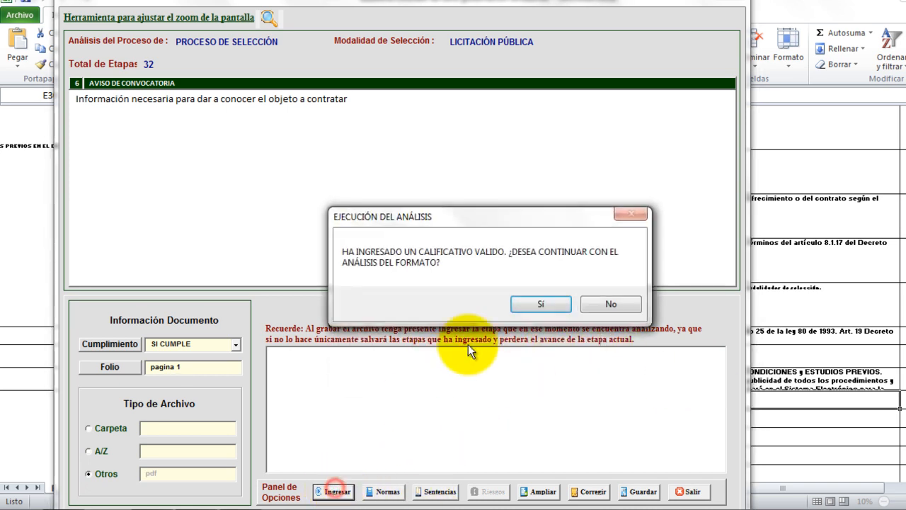
pyautogui.click(528, 302)
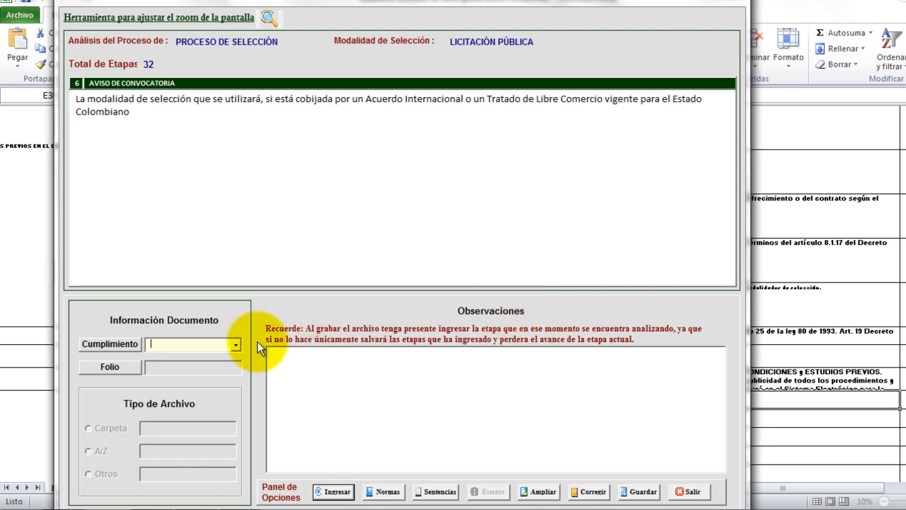
# Grade the current Aviso de Convocatoria criterion as NO APLICA and continue.
pyautogui.click(235, 345)
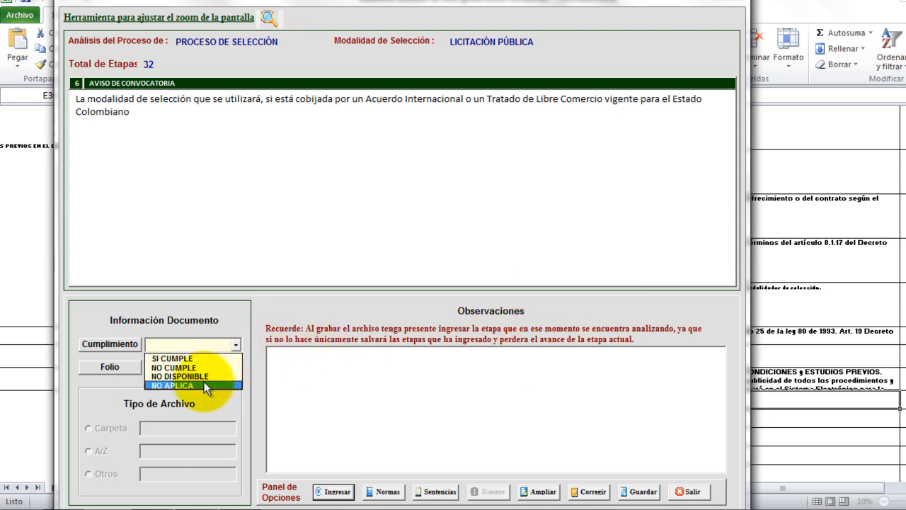
pyautogui.click(202, 385)
pyautogui.click(331, 491)
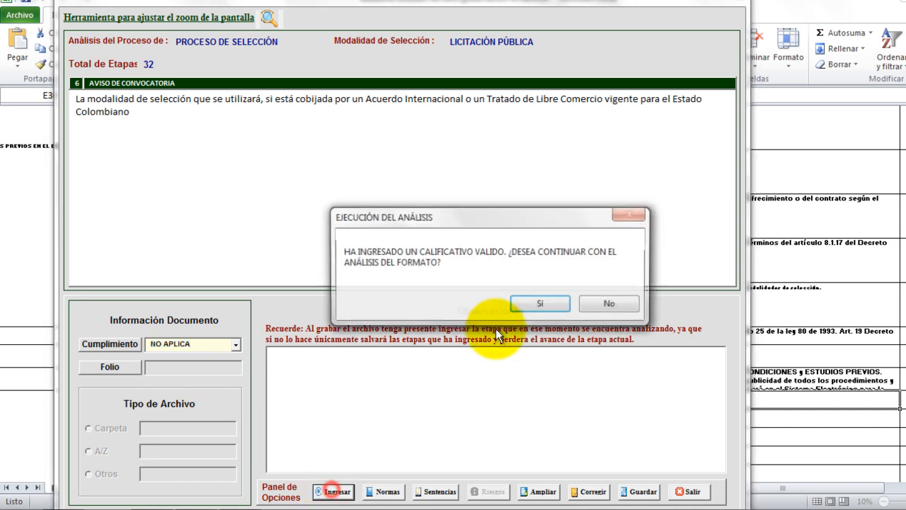
pyautogui.click(545, 303)
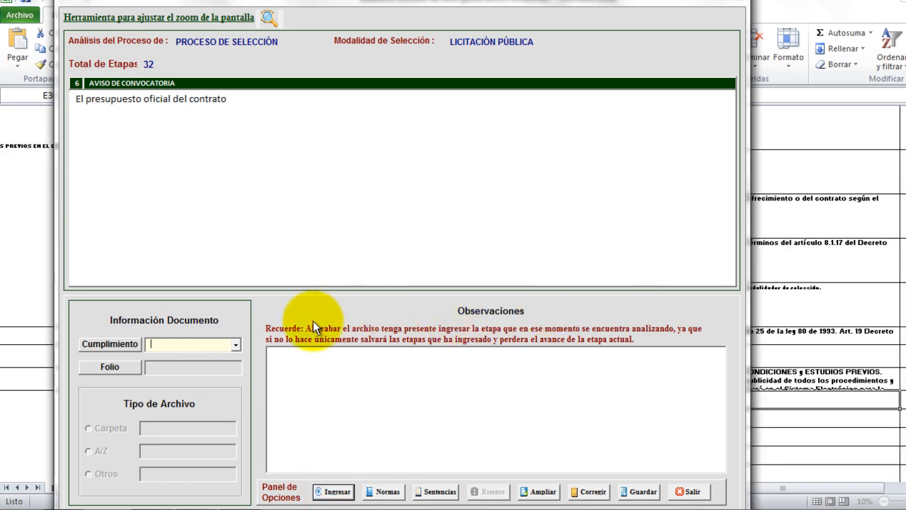
# Grade the official-budget criterion as SI CUMPLE with folio 'pagina 1'.
pyautogui.click(238, 346)
pyautogui.click(219, 355)
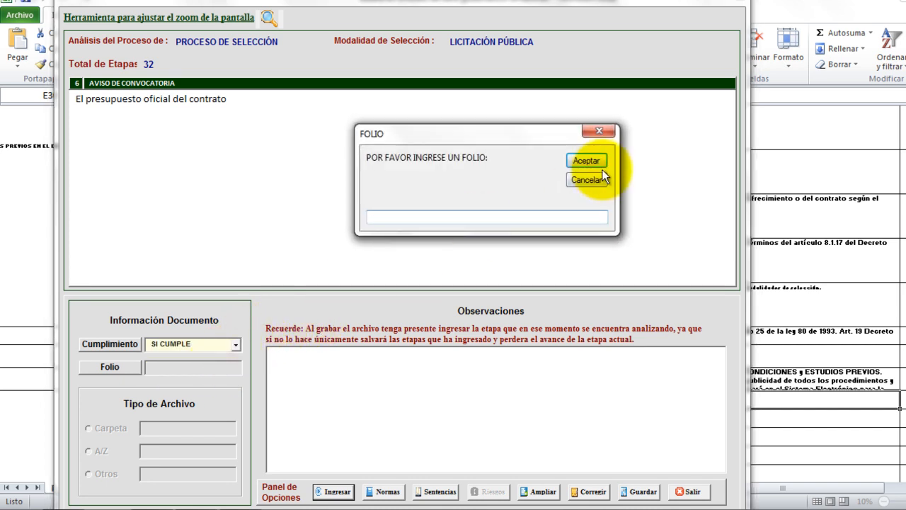
pyautogui.write('pagian')
pyautogui.press('BackSpace')
pyautogui.press('BackSpace')
pyautogui.press('BackSpace')
pyautogui.write('na 1')
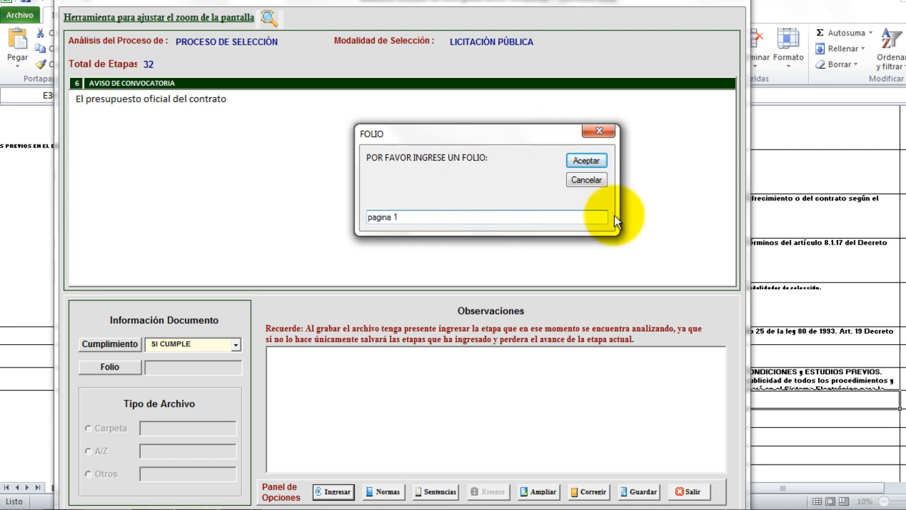
pyautogui.click(593, 159)
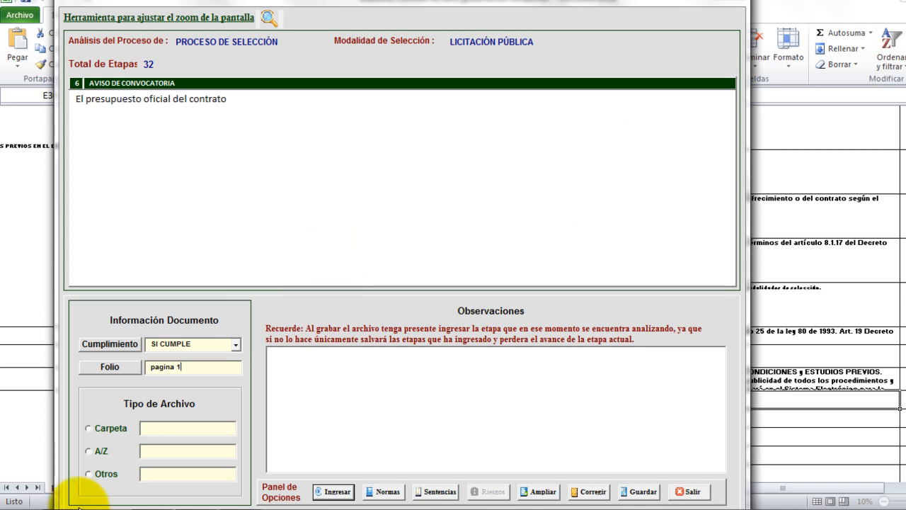
# Set the budget item's file location to Otros 'pdf', submit, and grade the next criterion NO CUMPLE.
pyautogui.click(94, 473)
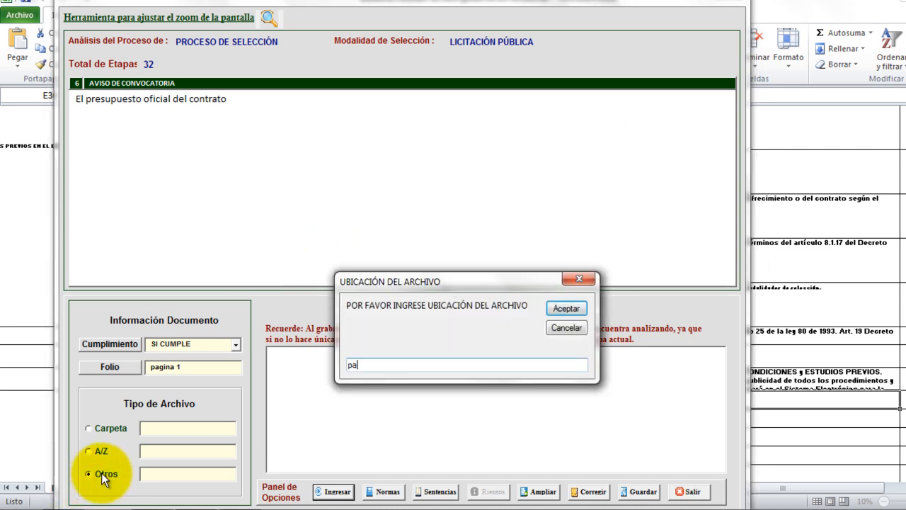
pyautogui.press('BackSpace')
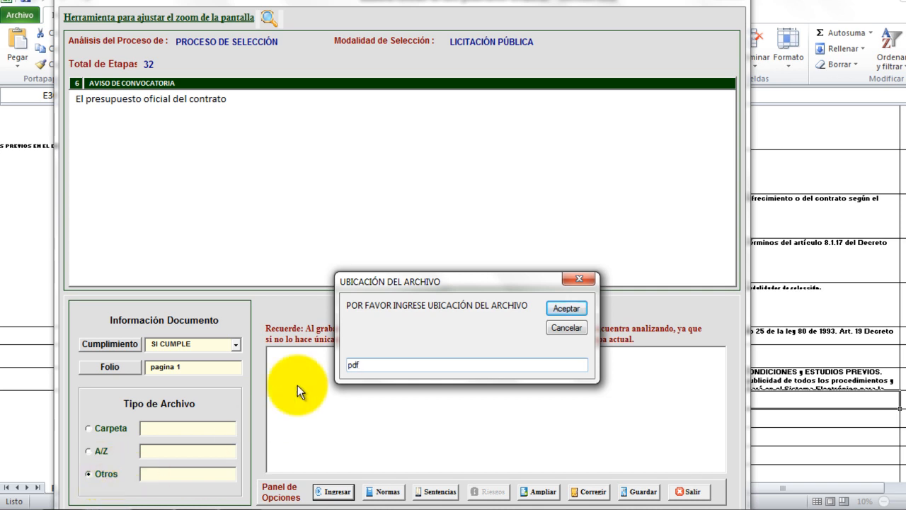
pyautogui.click(574, 312)
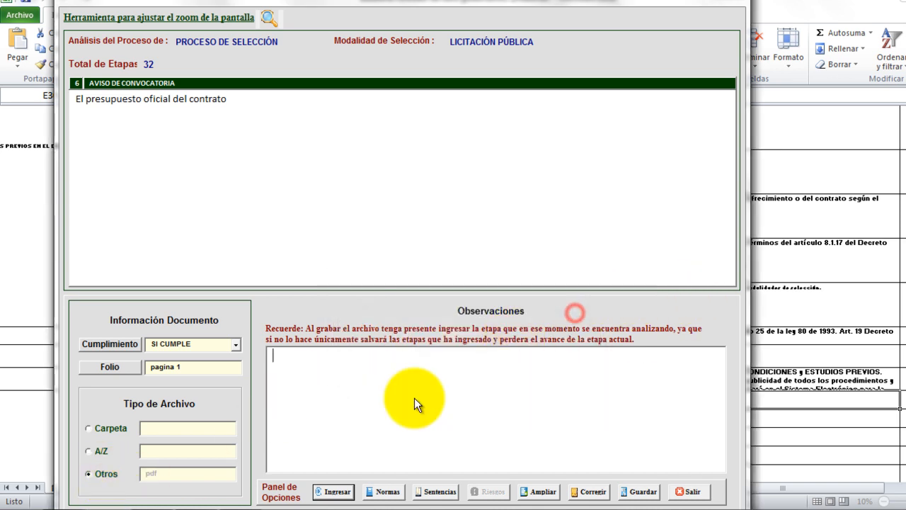
pyautogui.click(337, 492)
pyautogui.click(557, 304)
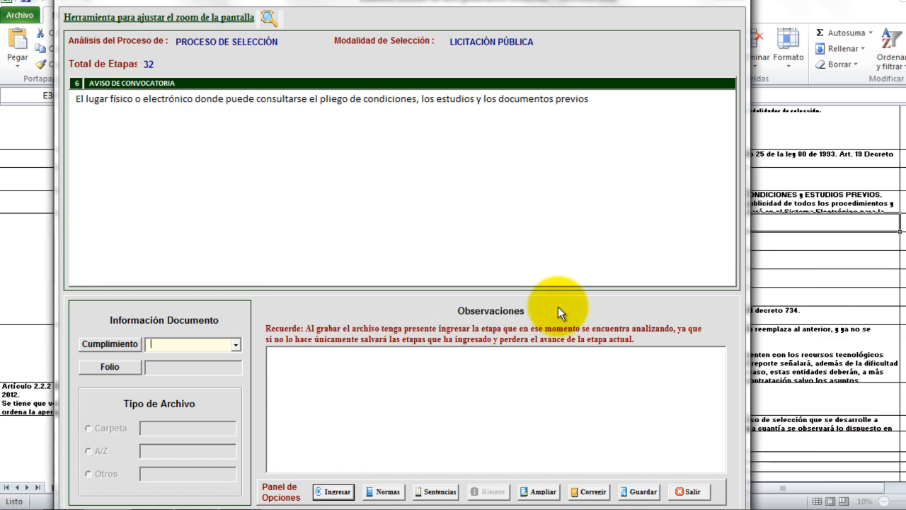
pyautogui.click(237, 344)
pyautogui.click(206, 367)
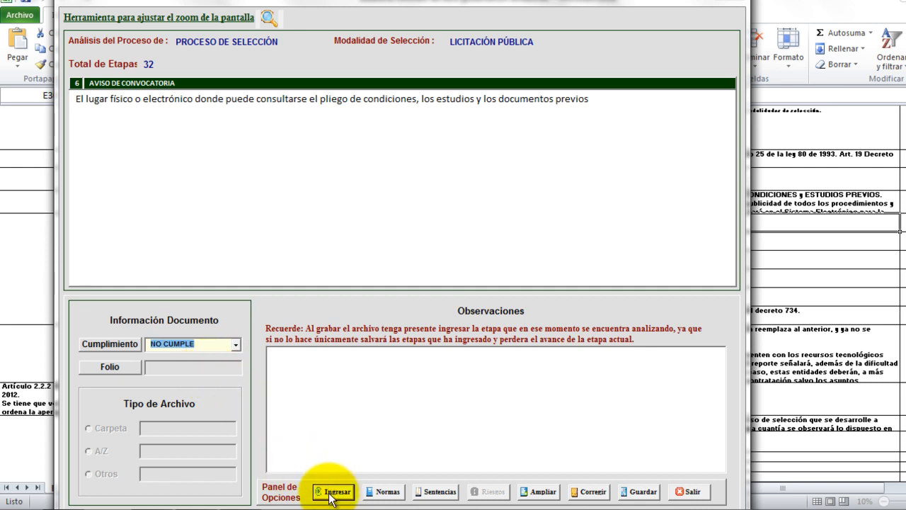
# Add the observation 'El aviso de convocatoria no informa sobre estos documentos donde se pueden consultar'.
pyautogui.click(379, 395)
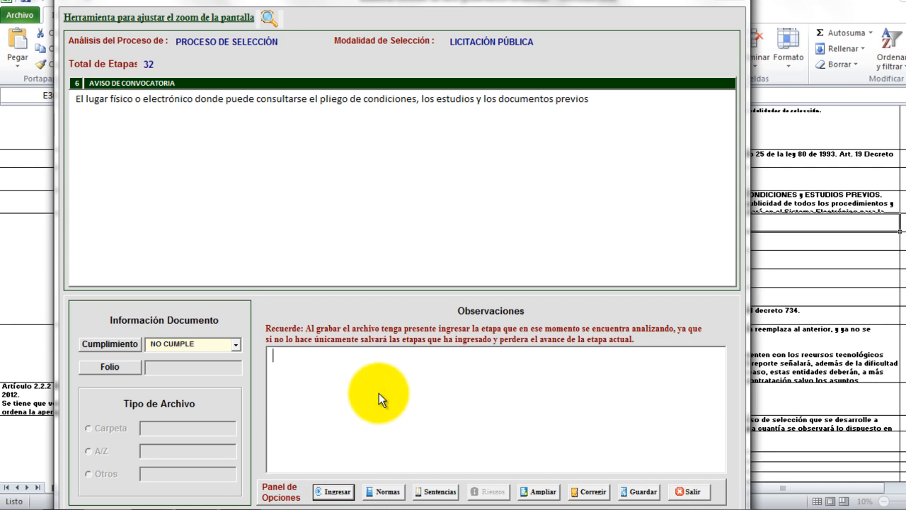
pyautogui.write('El aviso de convoc')
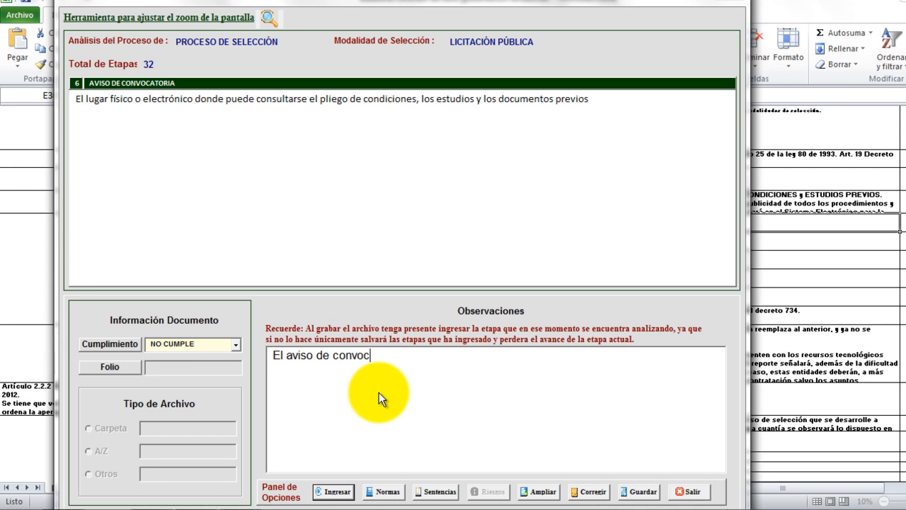
pyautogui.write('atoria ')
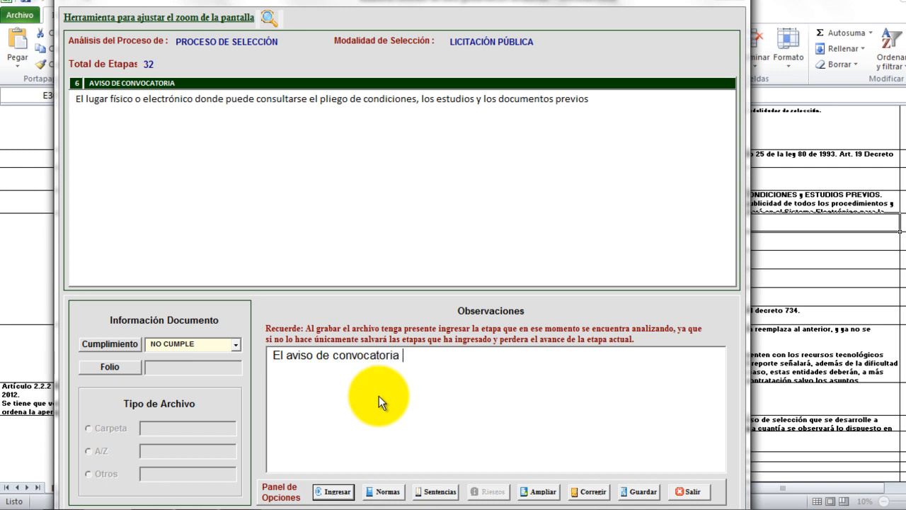
pyautogui.write('no  informa sobre est')
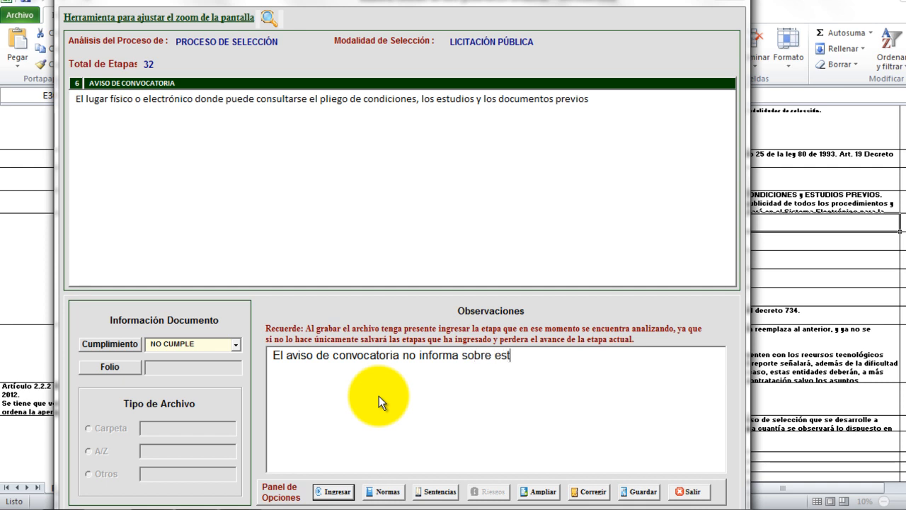
pyautogui.write('os documentos ')
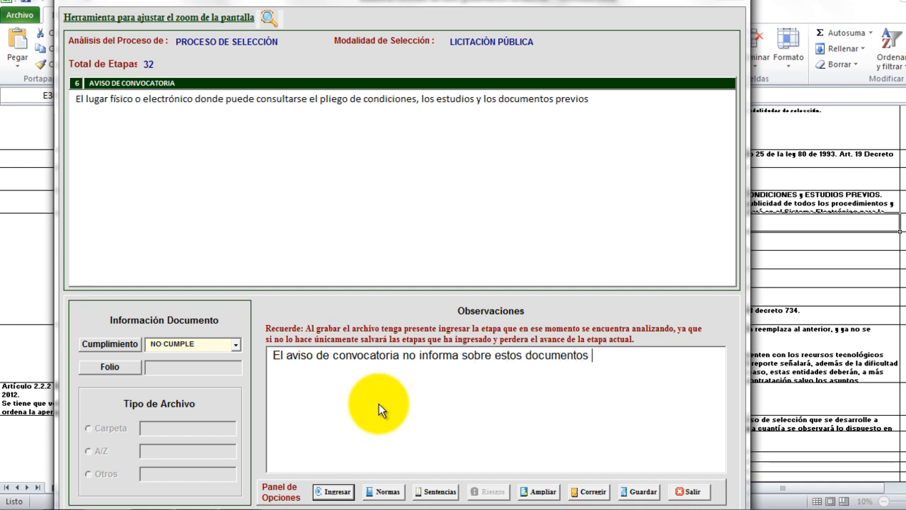
pyautogui.write('dond e se pued')
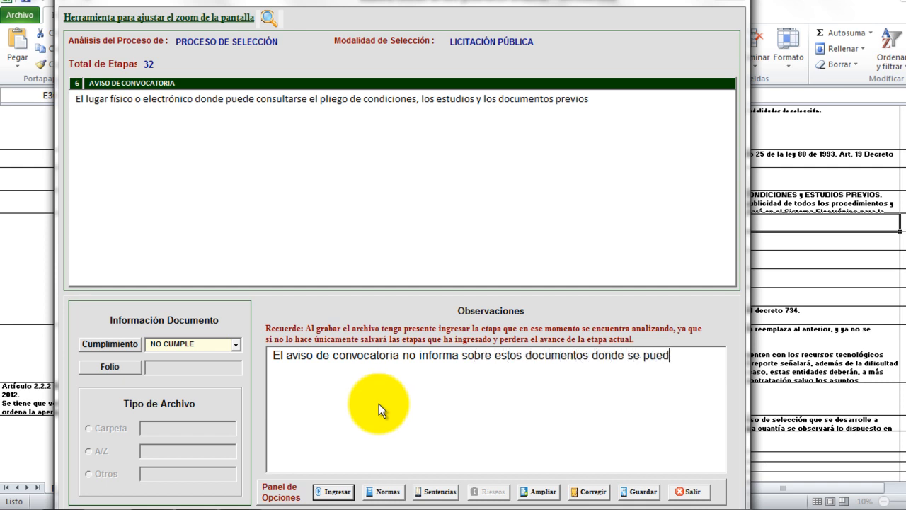
pyautogui.write('en consultar')
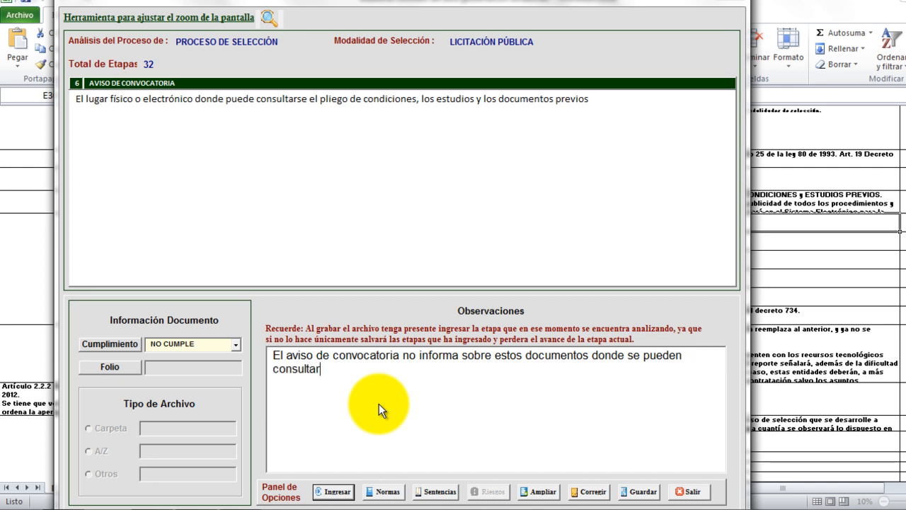
# Submit the NO CUMPLE grade, then grade the Mypes criterion NO APLICA and continue to stage 7.
pyautogui.click(327, 492)
pyautogui.click(521, 300)
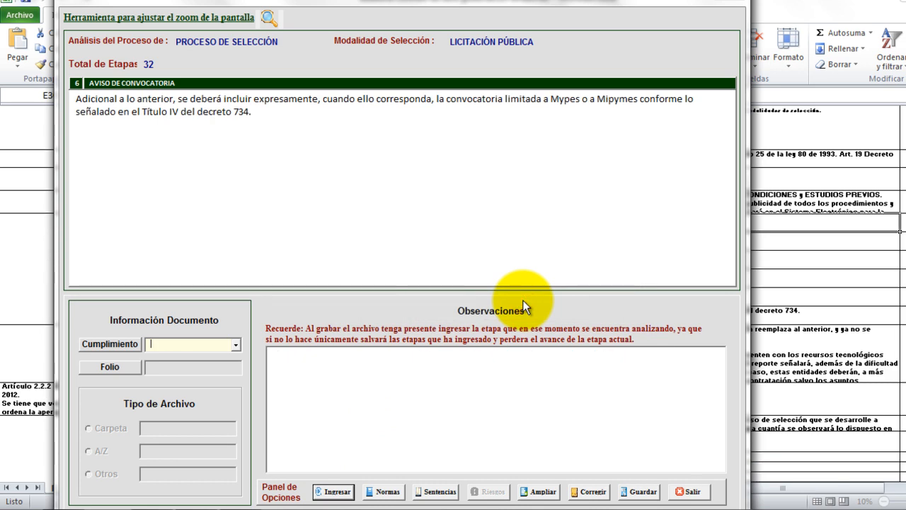
pyautogui.click(236, 345)
pyautogui.click(214, 385)
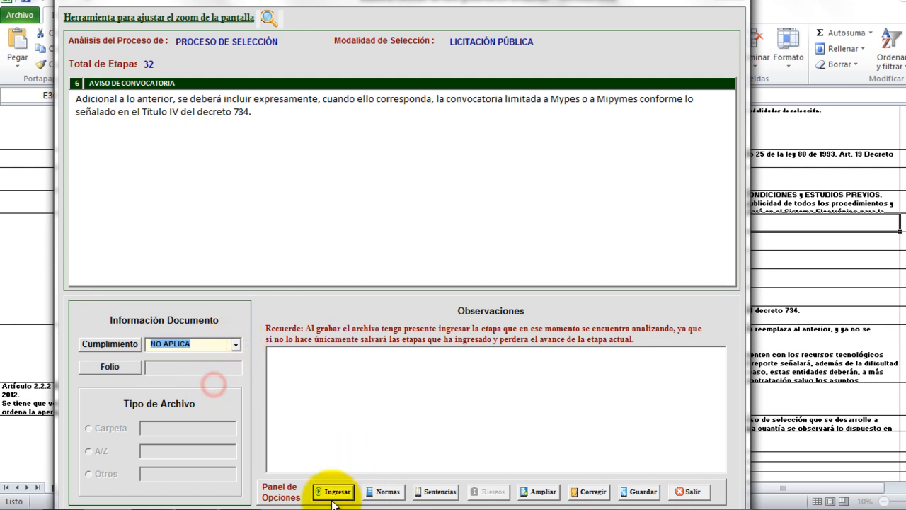
pyautogui.click(349, 495)
pyautogui.click(545, 299)
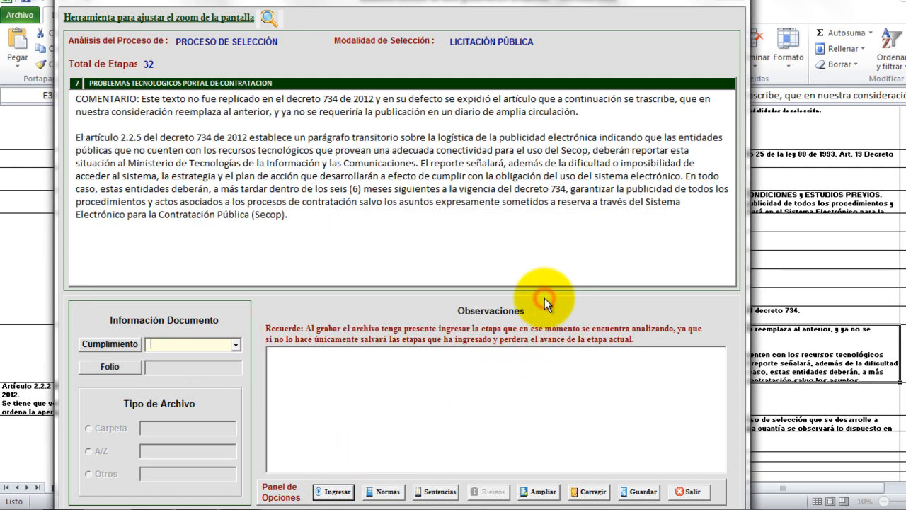
# Grade stage 7, technological problems of the contracting portal, as NO APLICA and continue to stage 8.
pyautogui.click(235, 343)
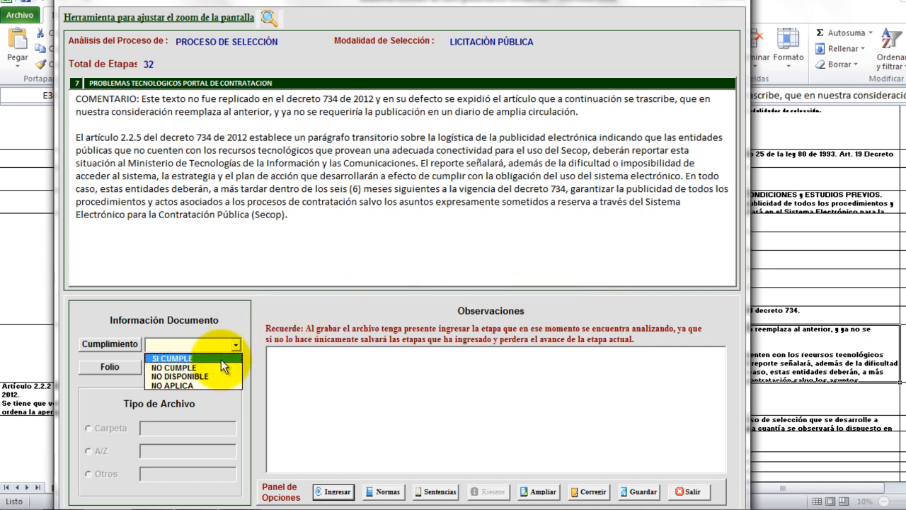
pyautogui.click(207, 388)
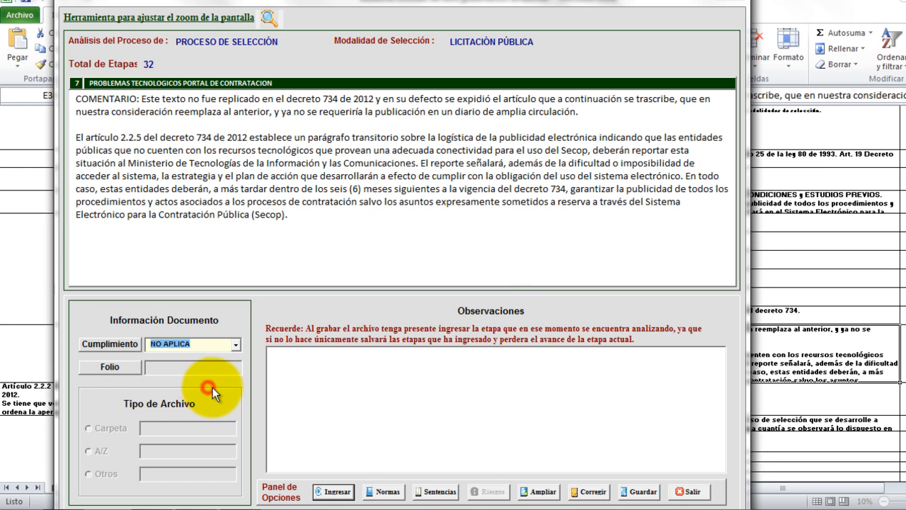
pyautogui.click(336, 491)
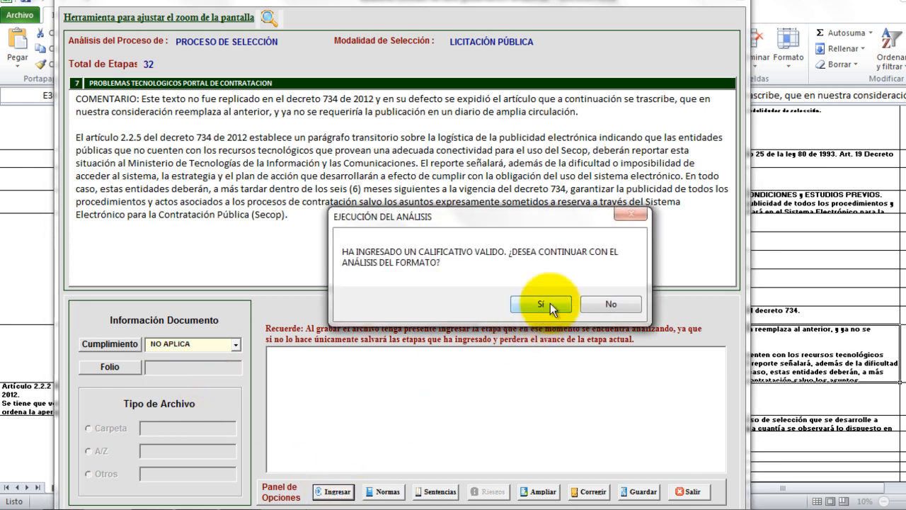
pyautogui.click(542, 303)
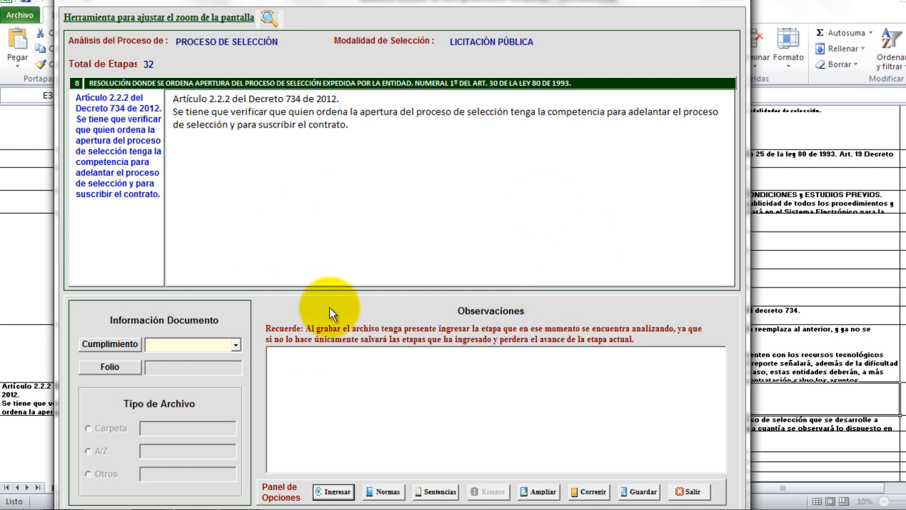
# Grade the stage 8 opening-resolution item as NO APLICA and continue.
pyautogui.click(235, 345)
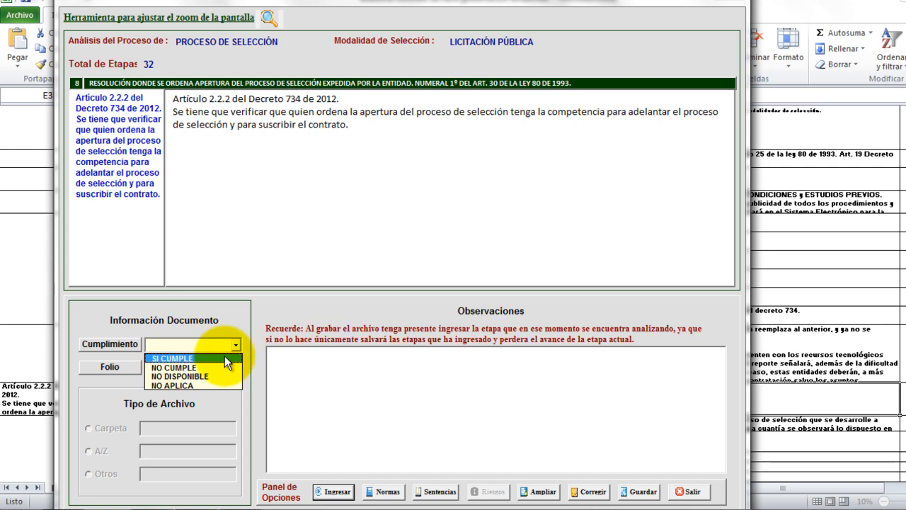
pyautogui.click(216, 385)
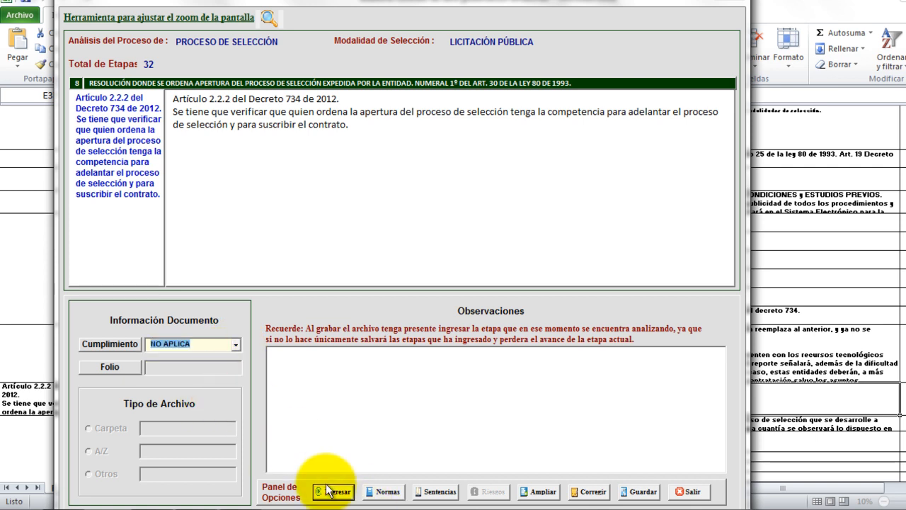
pyautogui.click(337, 493)
pyautogui.click(539, 305)
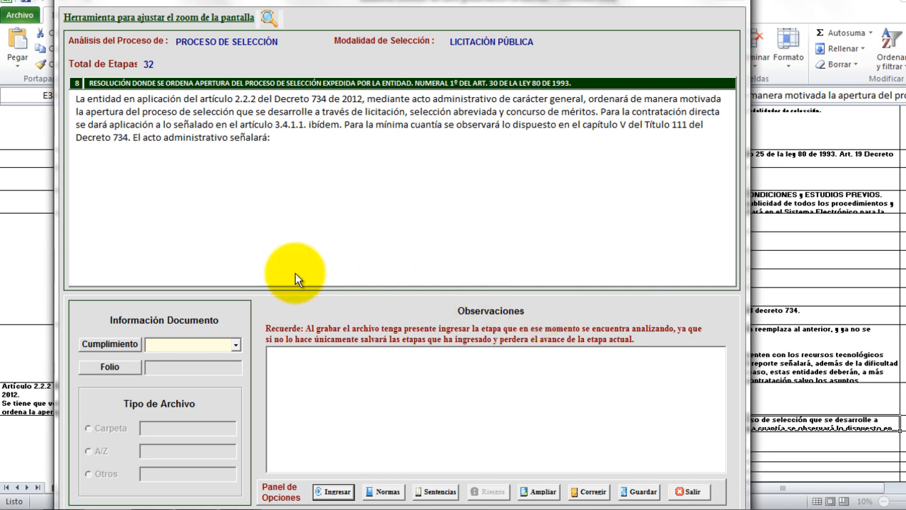
# Grade the following stage 8 item as NO APLICA, advancing to the contract-object item.
pyautogui.click(234, 343)
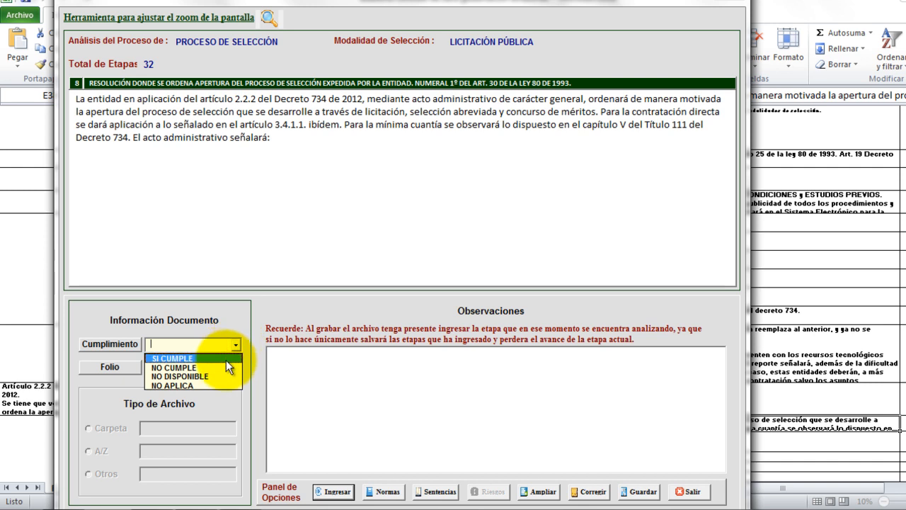
pyautogui.click(214, 386)
pyautogui.click(337, 496)
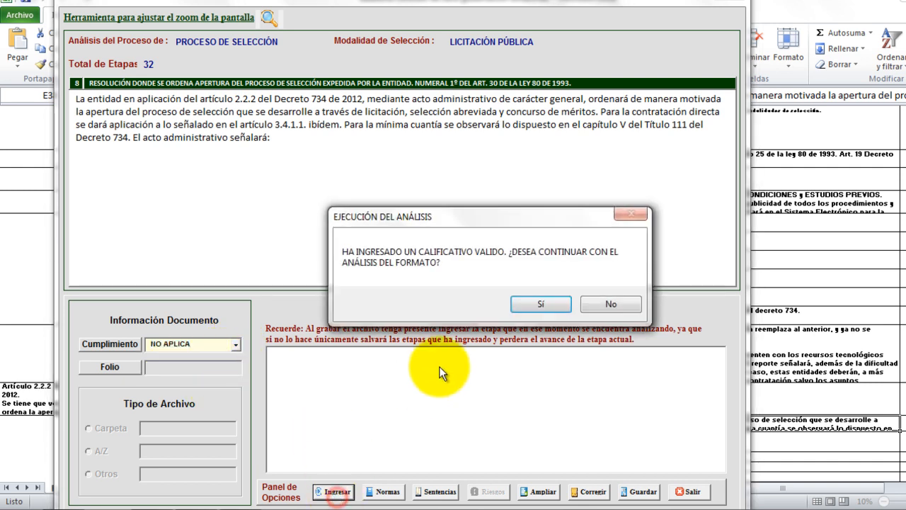
pyautogui.click(564, 306)
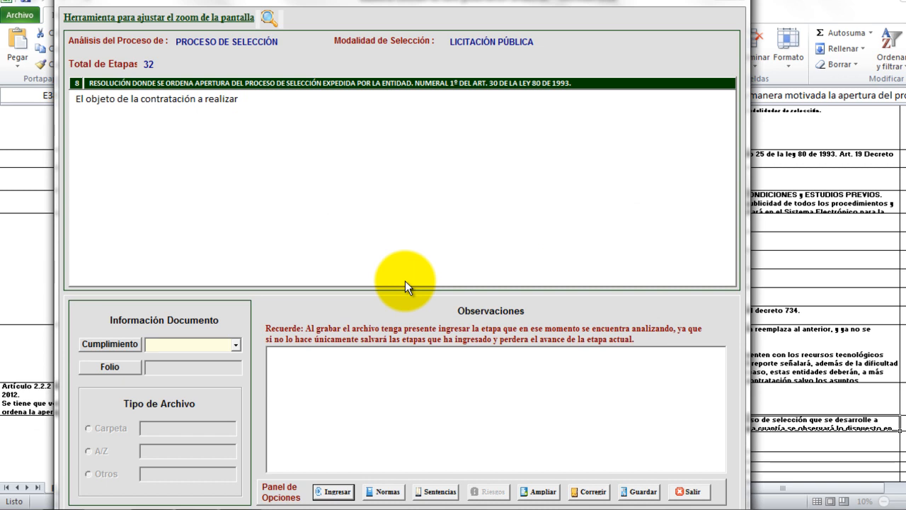
# Grade the contract-object item as SI CUMPLE with folio 'pagina 2' and location pdf.
pyautogui.click(234, 345)
pyautogui.click(224, 354)
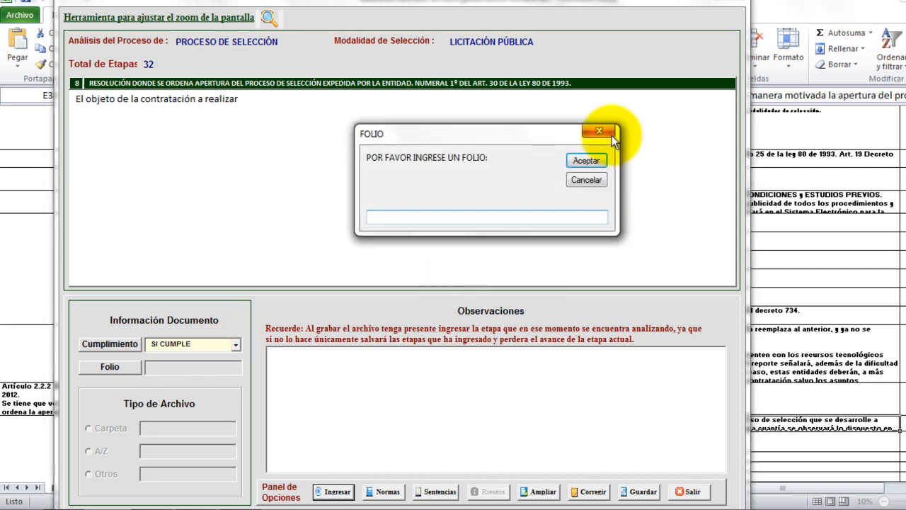
pyautogui.click(514, 218)
pyautogui.write('pa')
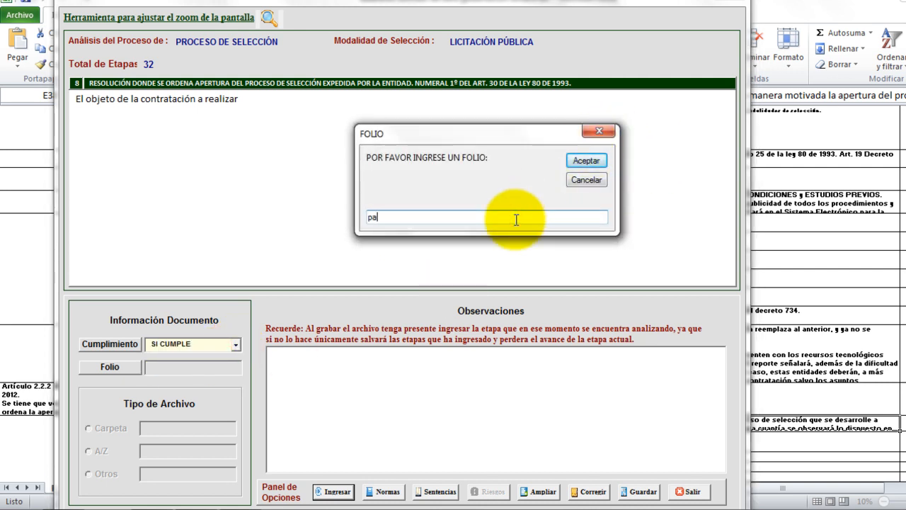
pyautogui.write('gina 2')
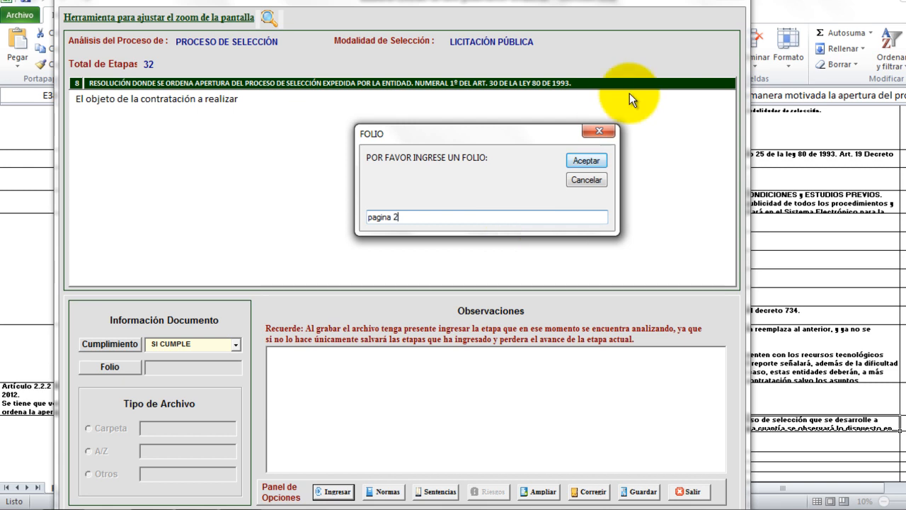
pyautogui.click(601, 161)
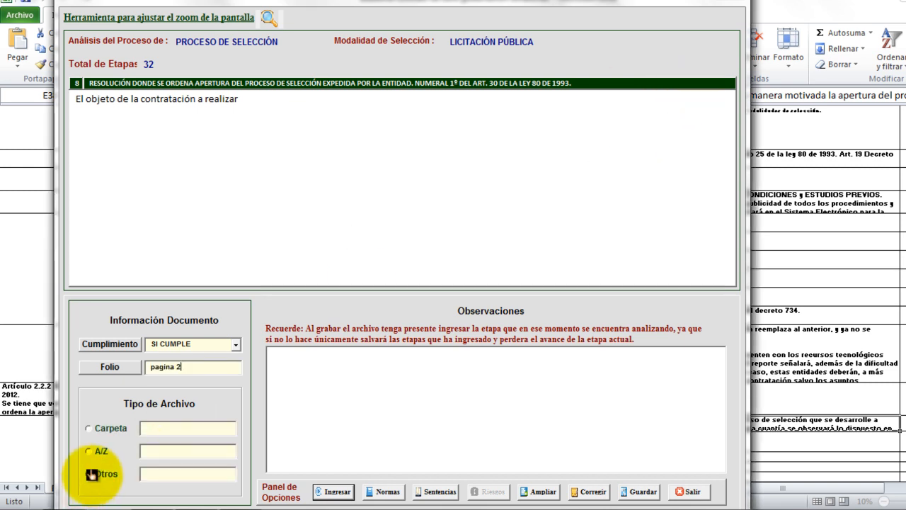
pyautogui.click(99, 475)
pyautogui.write('pa')
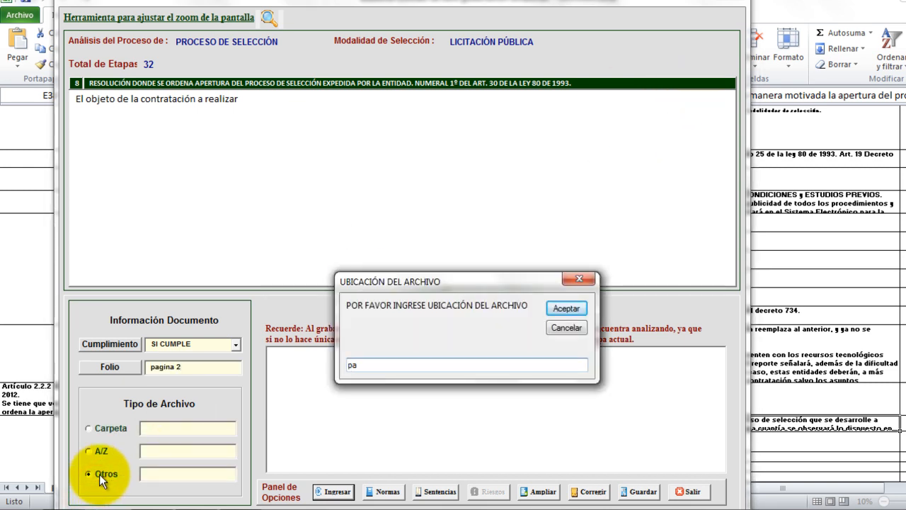
pyautogui.write('df')
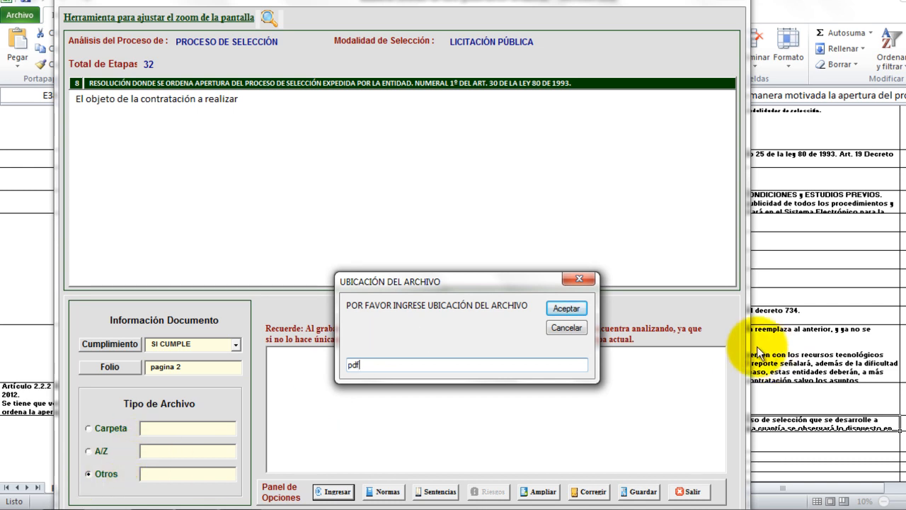
pyautogui.click(555, 306)
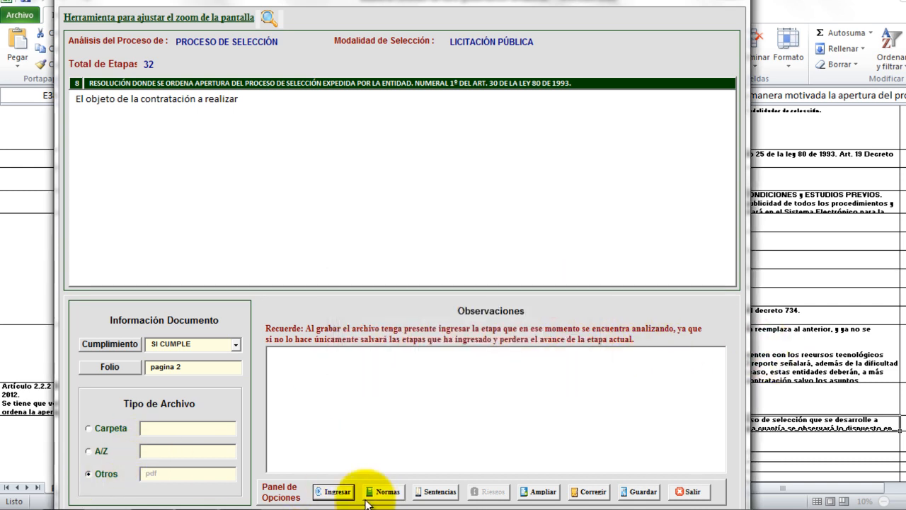
pyautogui.click(338, 492)
pyautogui.click(525, 303)
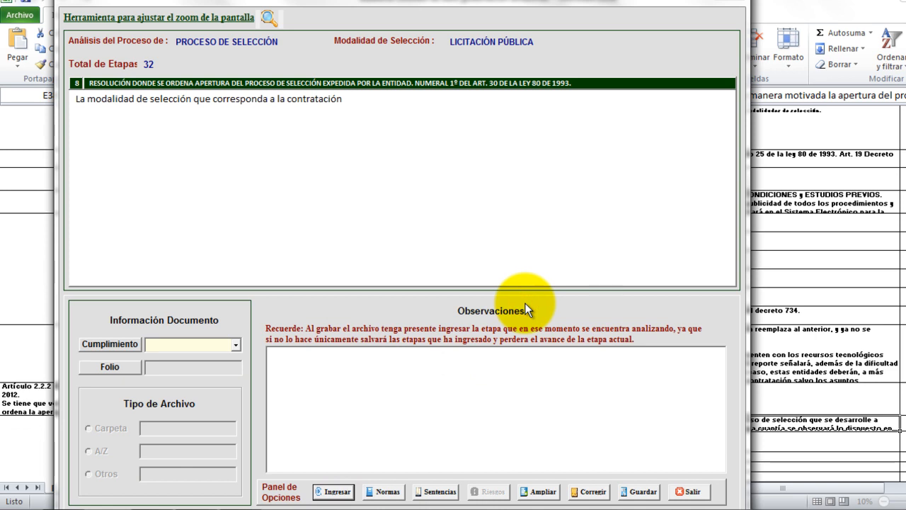
# Grade the selection-modality item as SI CUMPLE with folio 'pagina 2' and location pdf.
pyautogui.click(235, 346)
pyautogui.click(207, 357)
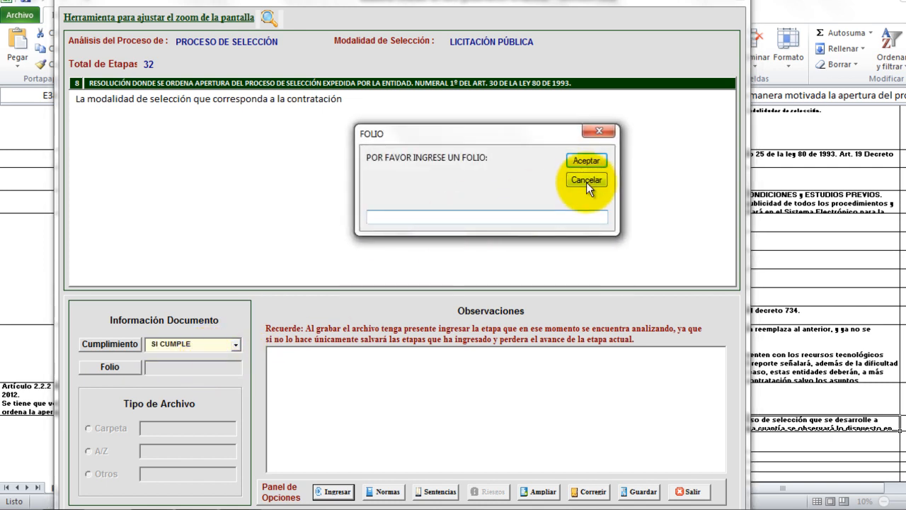
pyautogui.write('pagina 2')
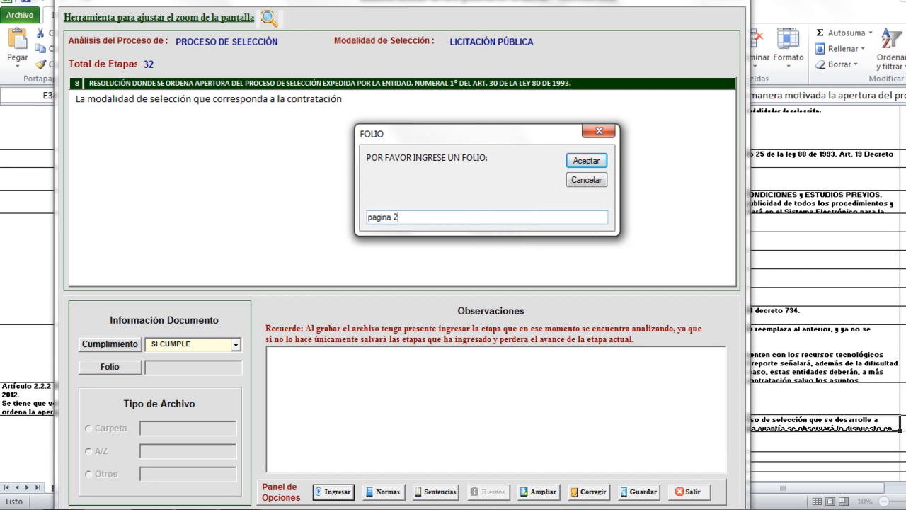
pyautogui.click(579, 164)
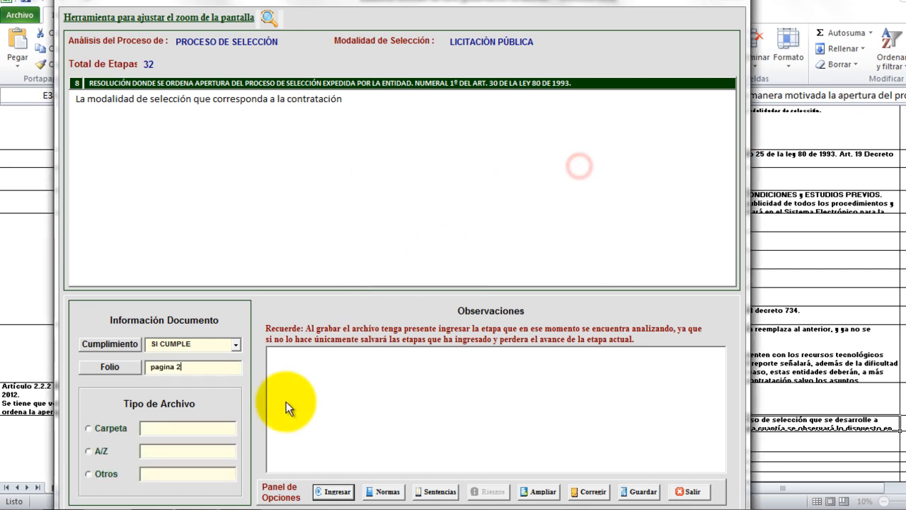
pyautogui.click(84, 470)
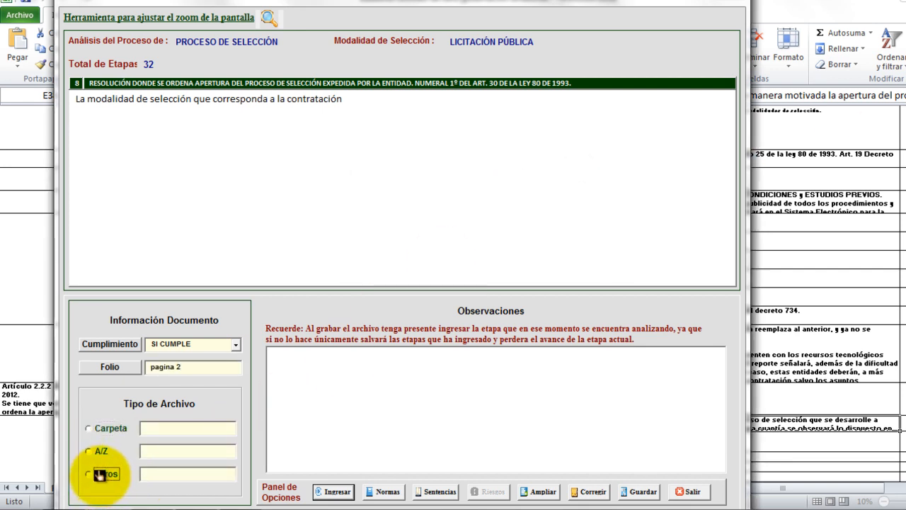
pyautogui.click(101, 475)
pyautogui.write('paf')
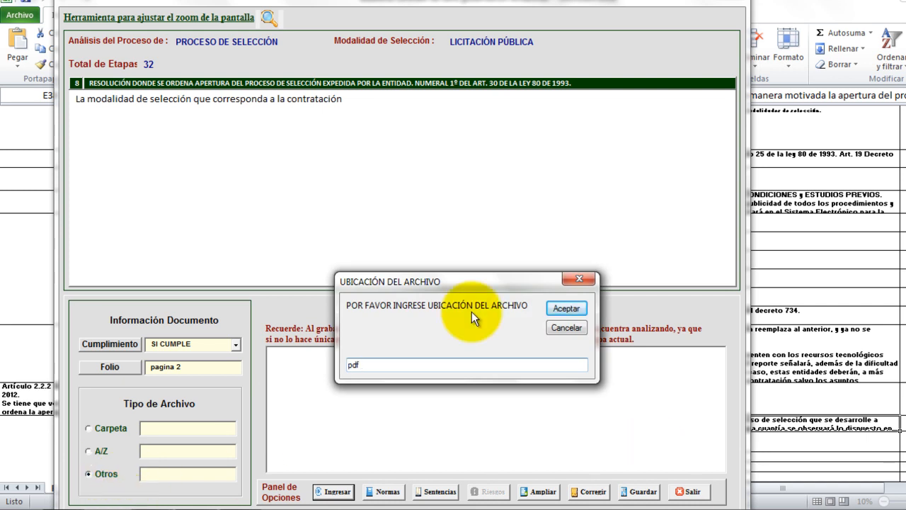
pyautogui.click(564, 312)
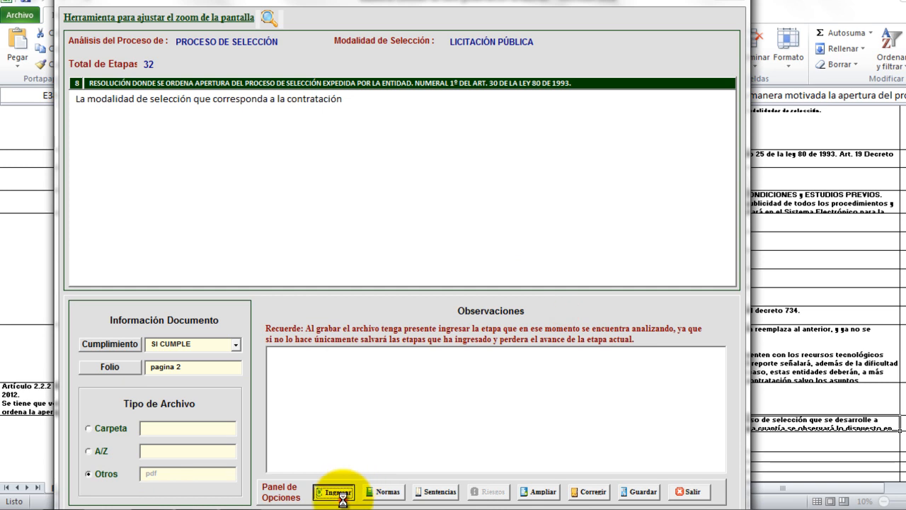
pyautogui.click(334, 491)
pyautogui.click(539, 304)
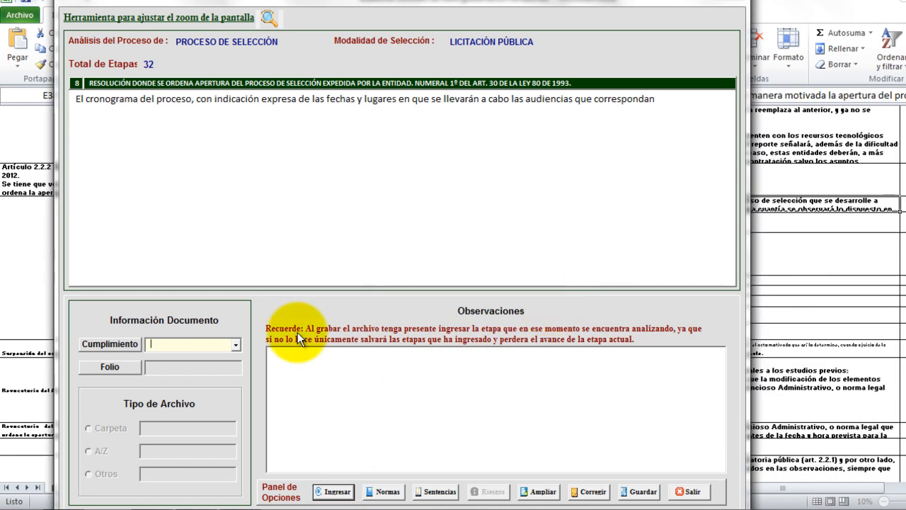
# Grade the process-schedule item as SI CUMPLE with folio 'pagina 3 a 5' and location pdf, then continue.
pyautogui.click(234, 345)
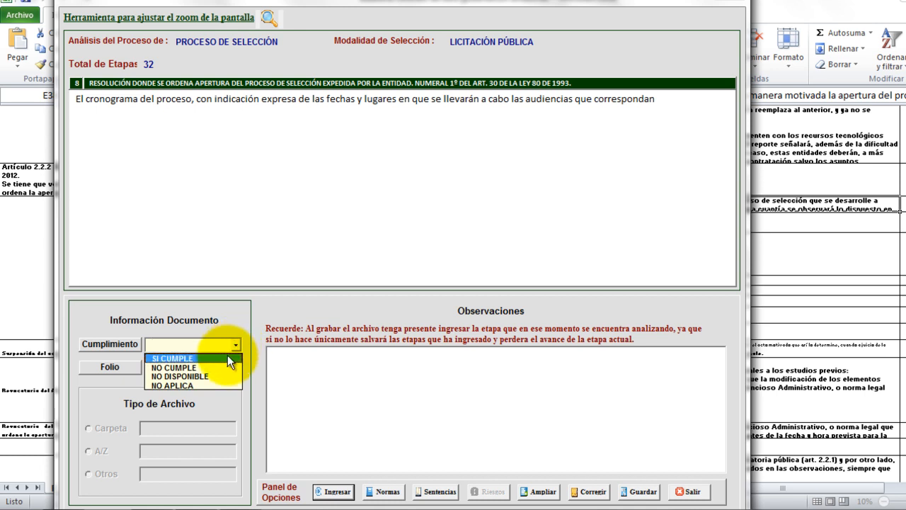
pyautogui.click(227, 355)
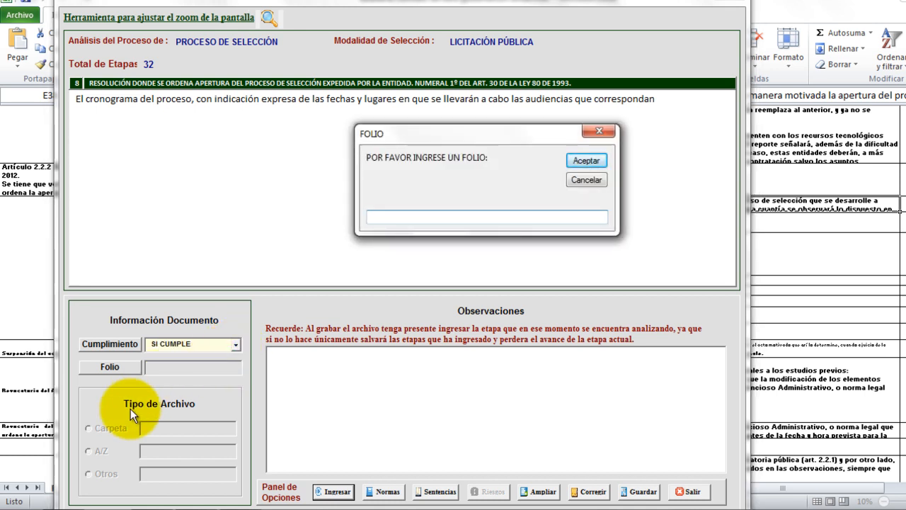
pyautogui.write('pagina 3 a 5')
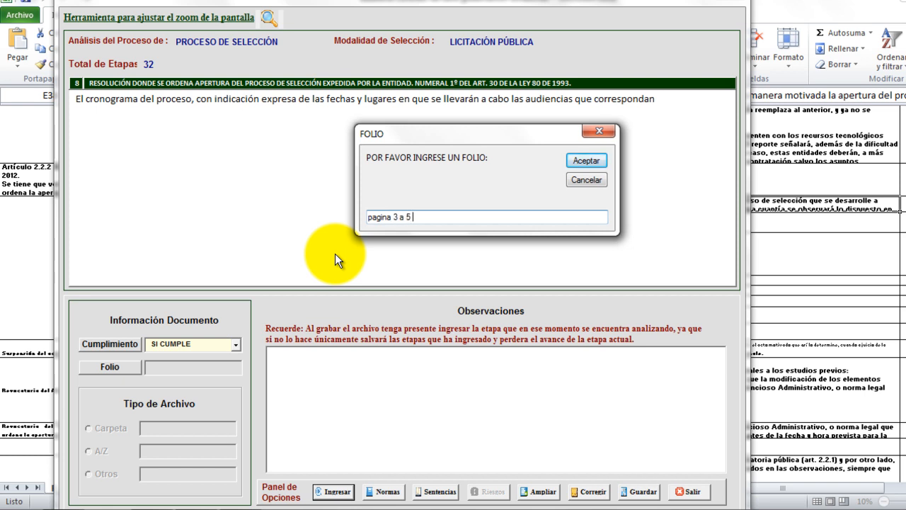
pyautogui.click(586, 161)
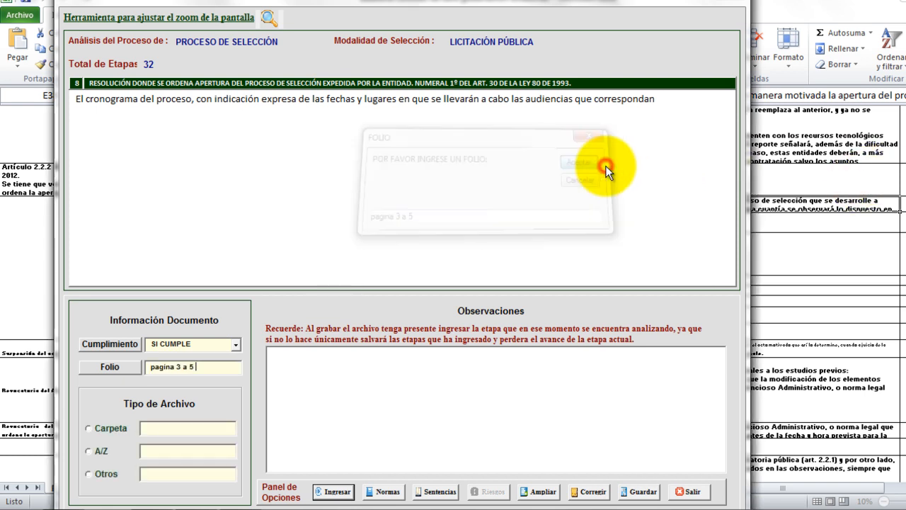
pyautogui.click(89, 476)
pyautogui.write('pdf')
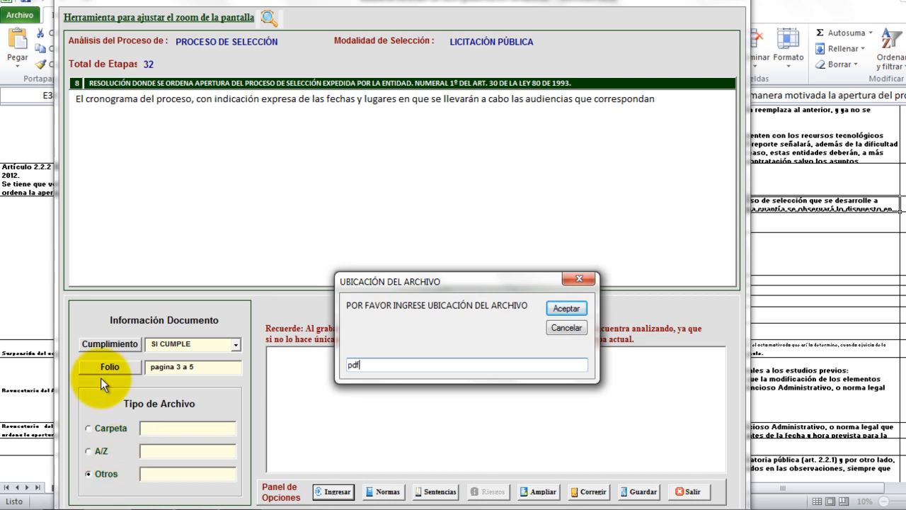
pyautogui.click(570, 305)
pyautogui.click(334, 491)
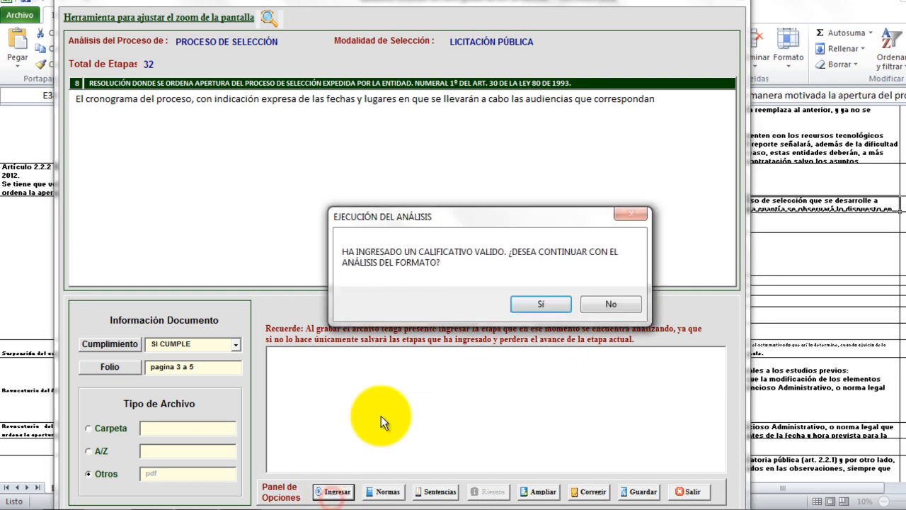
pyautogui.click(559, 307)
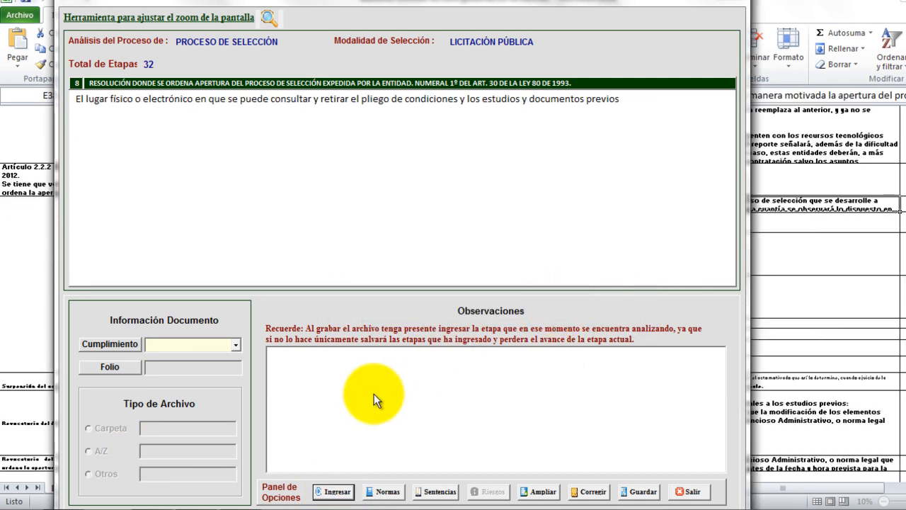
# Grade the document-consultation requirement NO CUMPLE and begin the observation about the opening resolution.
pyautogui.click(237, 344)
pyautogui.click(210, 367)
pyautogui.write('E')
pyautogui.press('BackSpace')
pyautogui.write('En la roe')
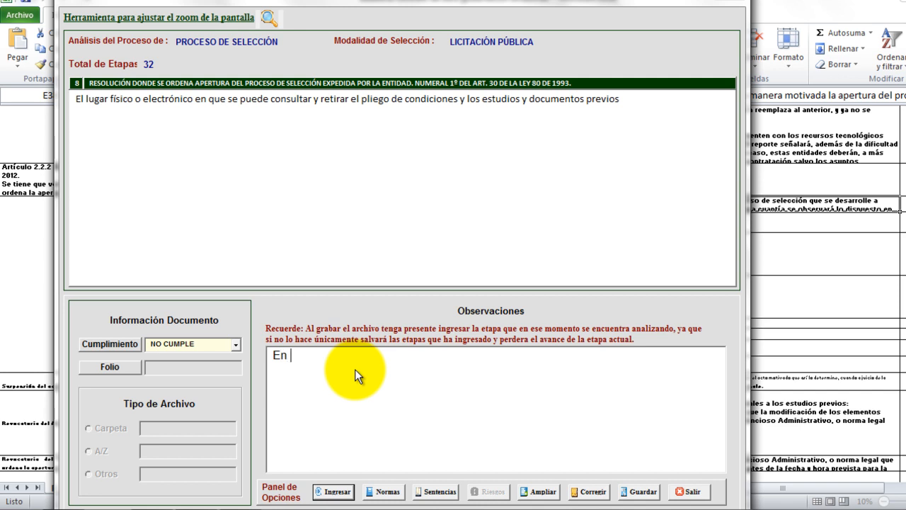
pyautogui.press('BackSpace')
pyautogui.press('BackSpace')
pyautogui.write('esolucion de apertu')
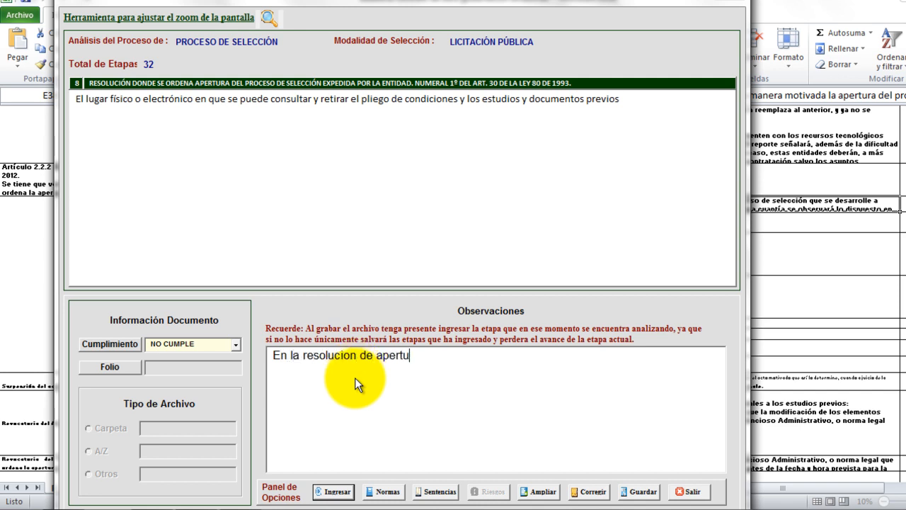
pyautogui.write('ra de la licitacion n')
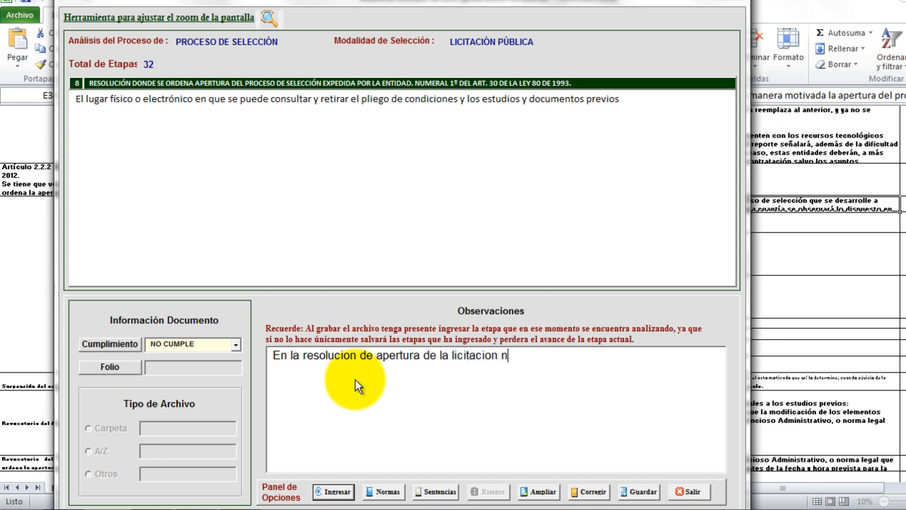
pyautogui.write('o se indica donde se pueden consultra')
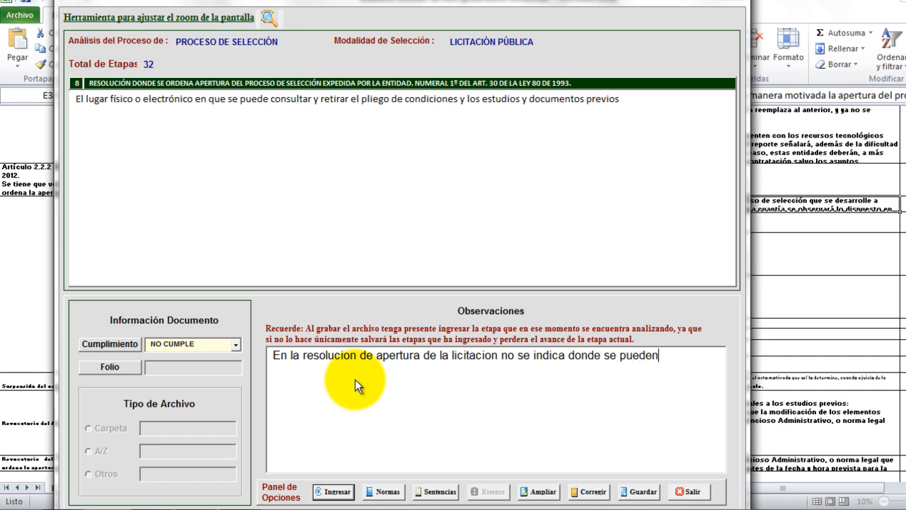
# Finish noting it omits where process documents and studies can be consulted, then submit.
pyautogui.press('BackSpace')
pyautogui.press('BackSpace')
pyautogui.write('ar los de')
pyautogui.press('BackSpace')
pyautogui.write('ocumentos y estu')
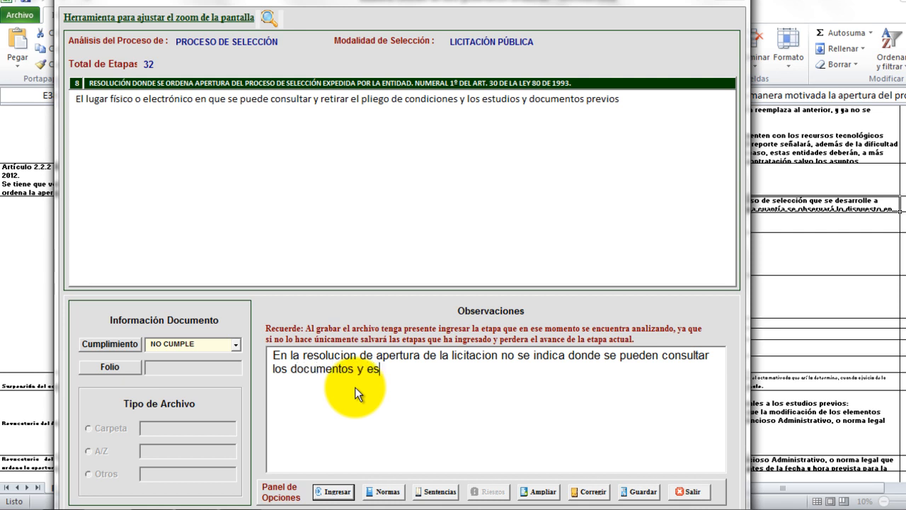
pyautogui.press('BackSpace')
pyautogui.write('tudios de')
pyautogui.press('BackSpace')
pyautogui.press('BackSpace')
pyautogui.press('BackSpace')
pyautogui.write('s del proceso')
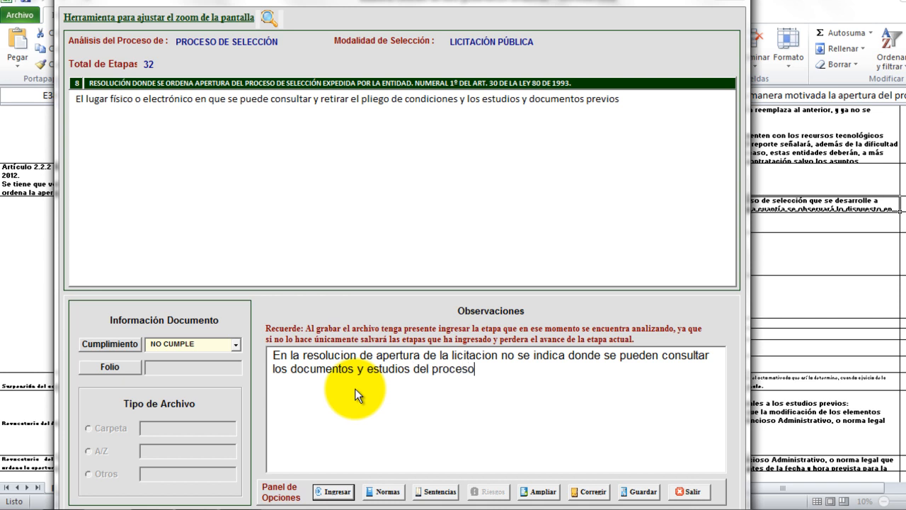
pyautogui.click(336, 491)
pyautogui.click(537, 303)
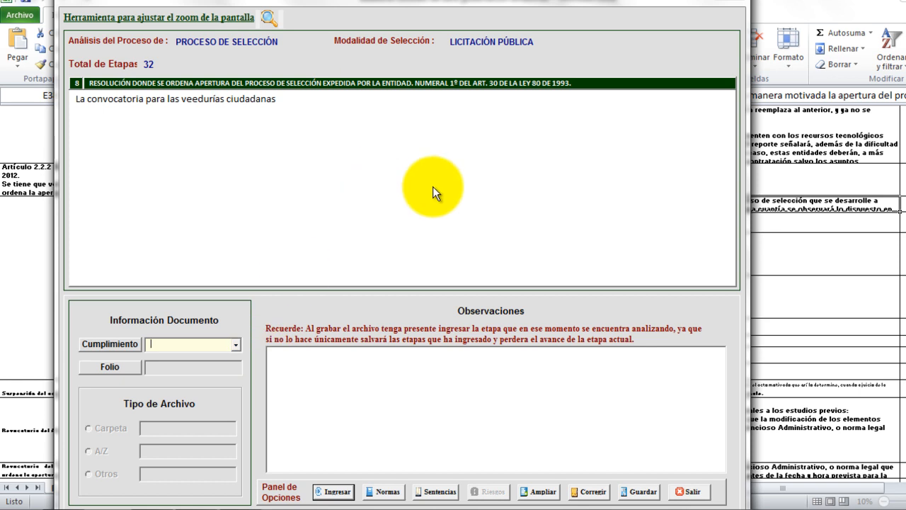
# Grade the veedurías requirement NO CUMPLE, noting the opening resolution doesn't convene veedurías ciudadanas, and submit.
pyautogui.click(237, 346)
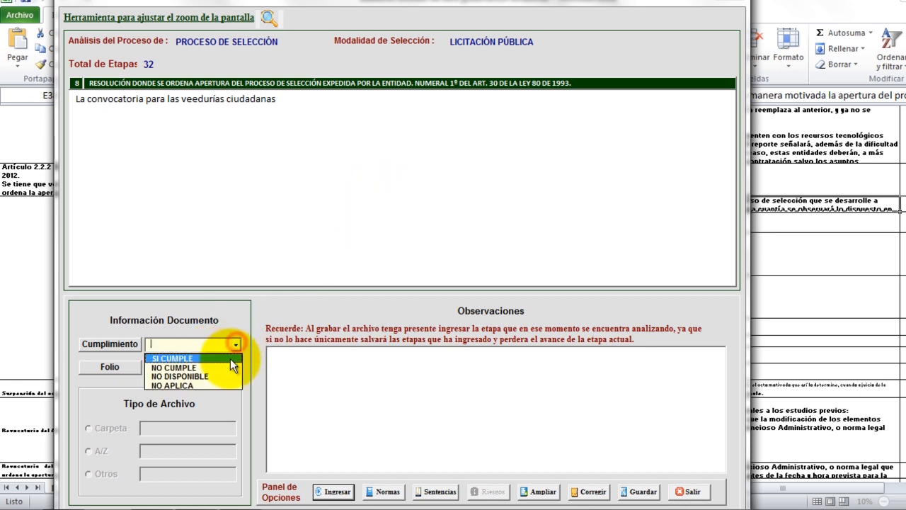
pyautogui.click(226, 363)
pyautogui.click(315, 348)
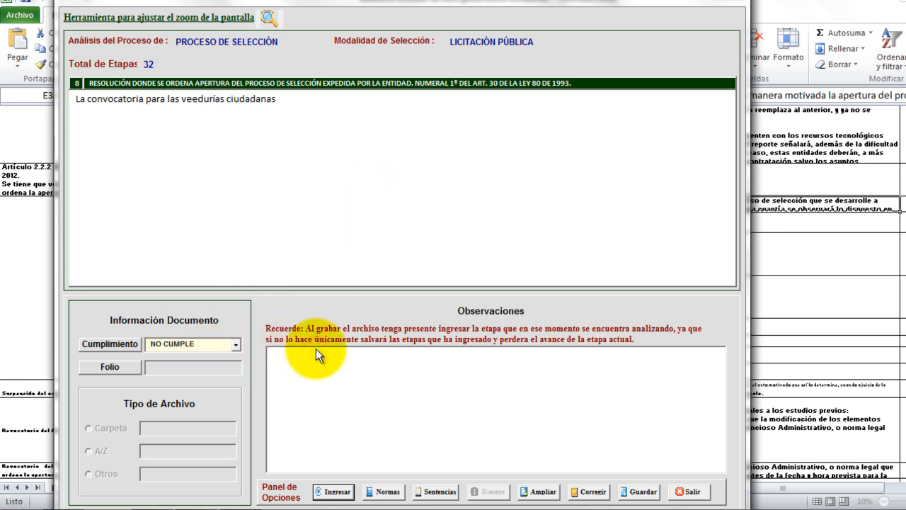
pyautogui.write('La er')
pyautogui.write('solucion de apa')
pyautogui.press('BackSpace')
pyautogui.write('ertu')
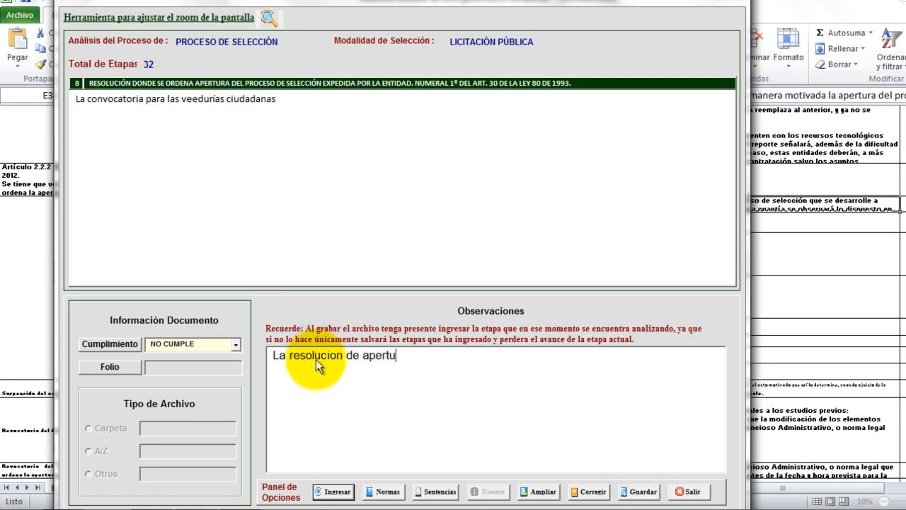
pyautogui.write('ra no nos indi')
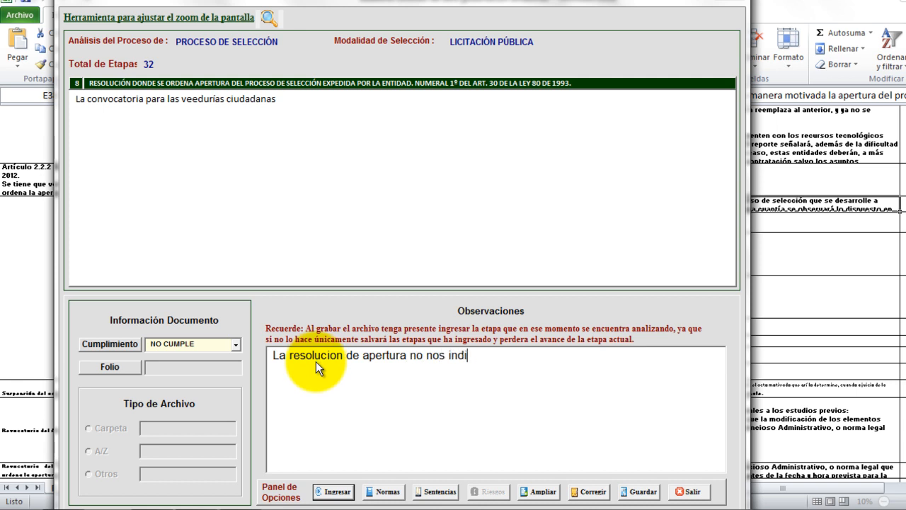
pyautogui.write('ca que se convoca a ve')
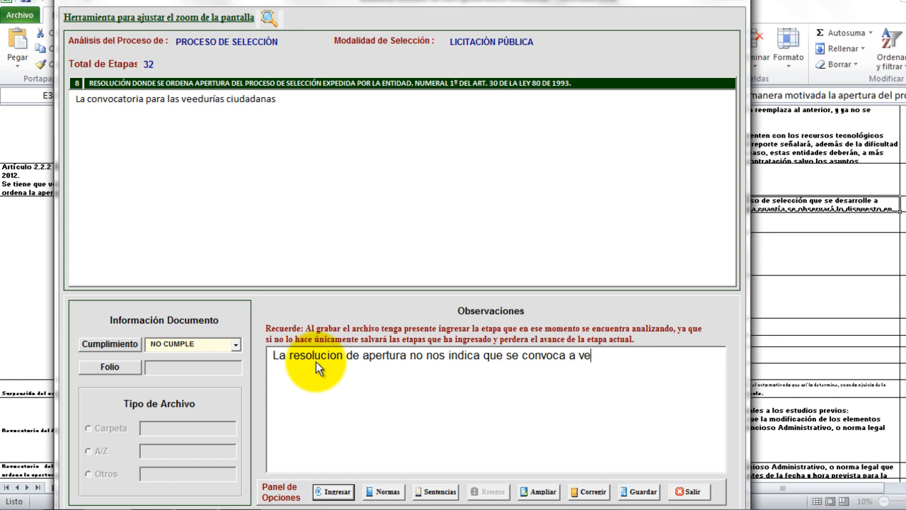
pyautogui.write('edurias ciudadanas')
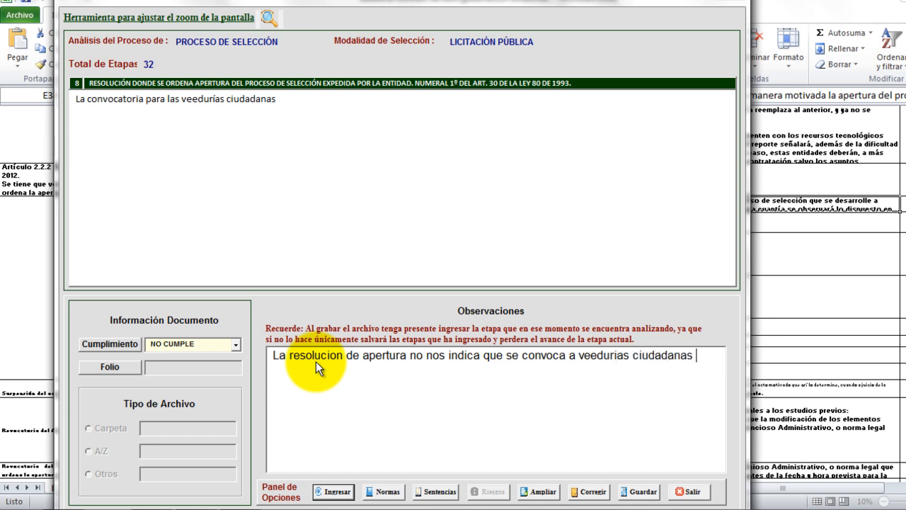
pyautogui.click(332, 491)
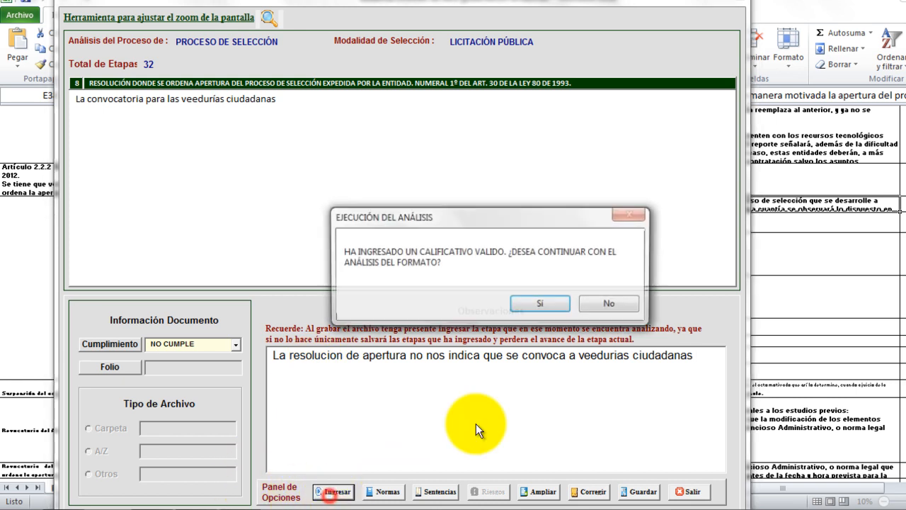
pyautogui.click(534, 302)
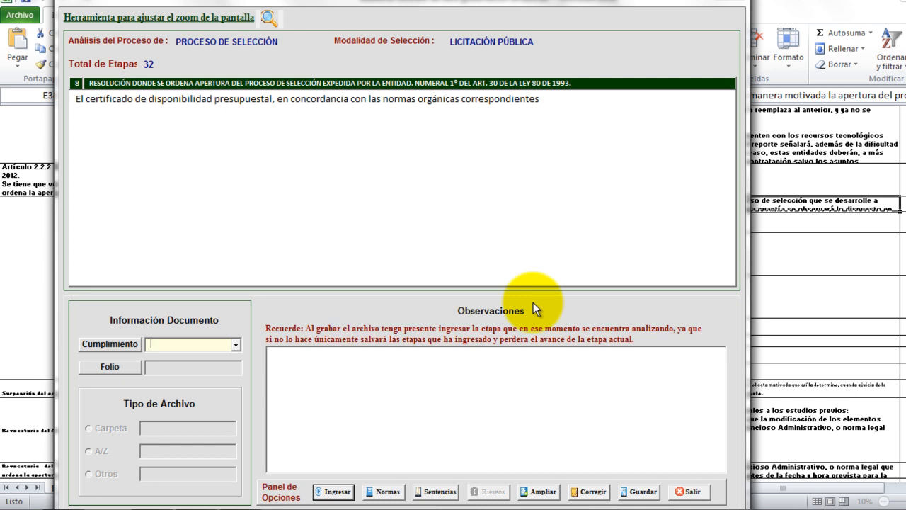
# Grade the budget availability certificate SI CUMPLE with folio 'pagina 2' and location Otros 'pdf', then submit.
pyautogui.click(233, 346)
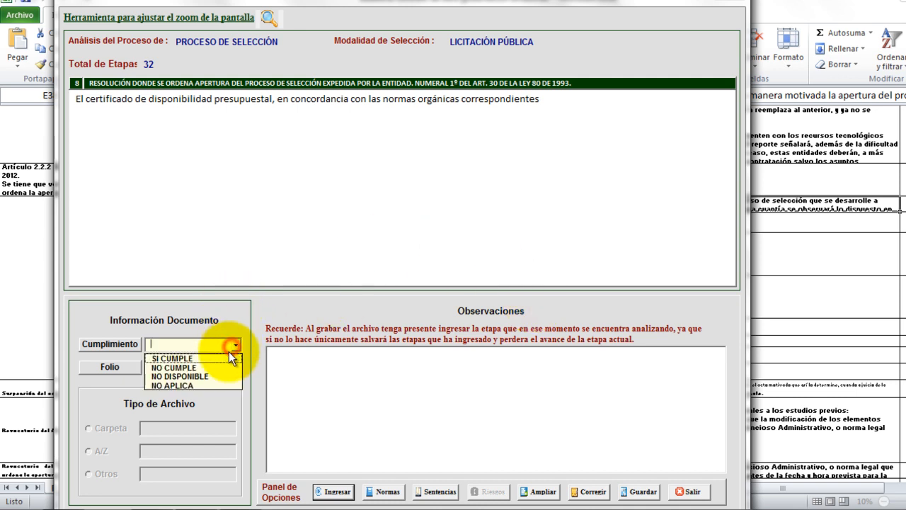
pyautogui.click(231, 358)
pyautogui.write('pagina 2')
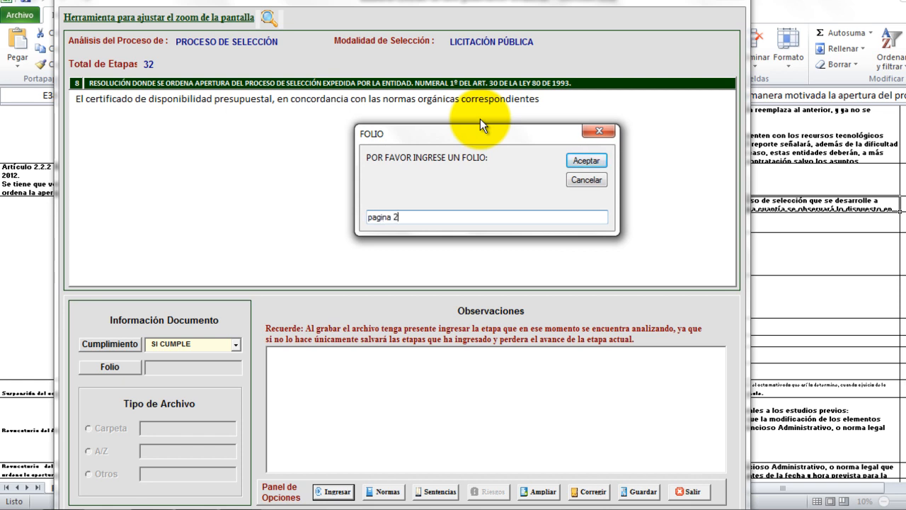
pyautogui.click(586, 160)
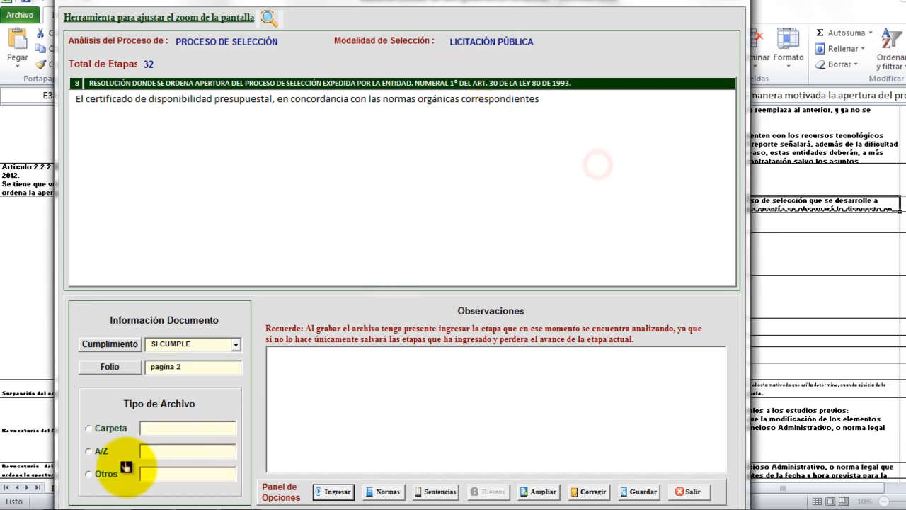
pyautogui.click(116, 477)
pyautogui.write('pdf')
pyautogui.click(565, 309)
pyautogui.click(333, 491)
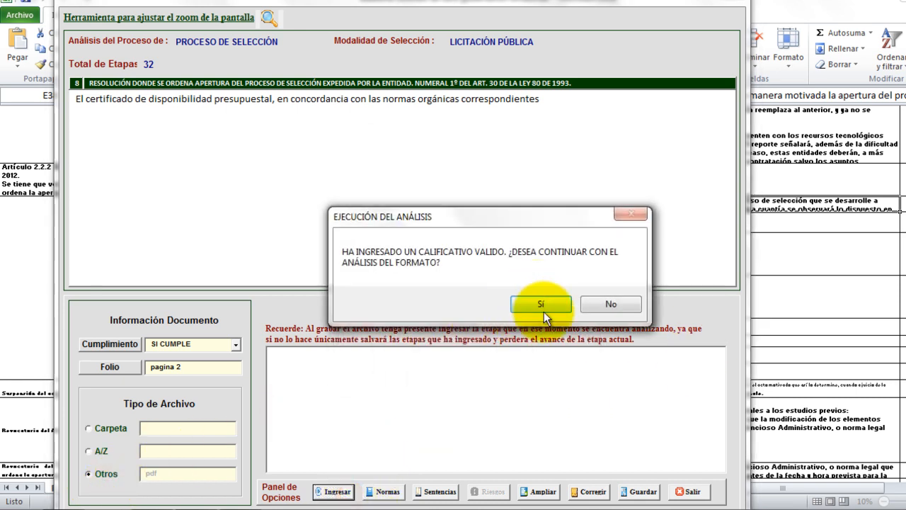
pyautogui.click(539, 306)
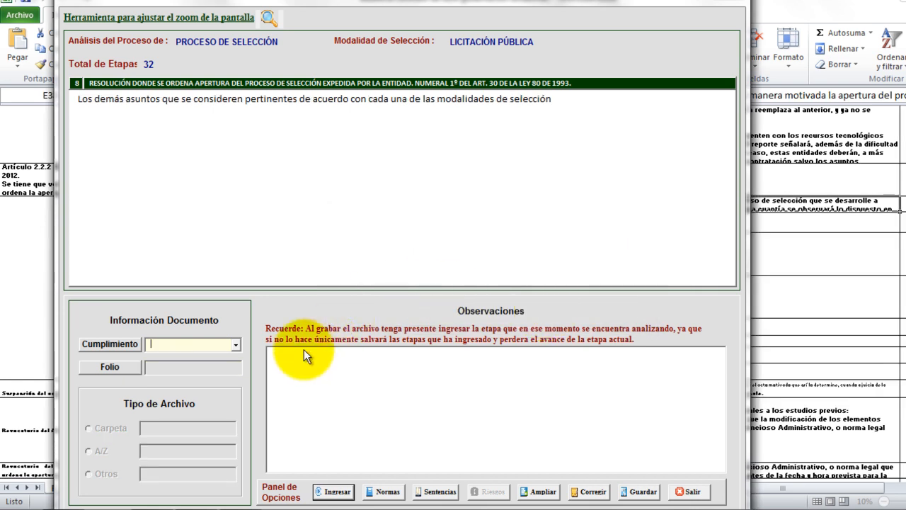
# Mark the next two stage 8 items, including suspension, NO APLICA and submit each.
pyautogui.click(237, 344)
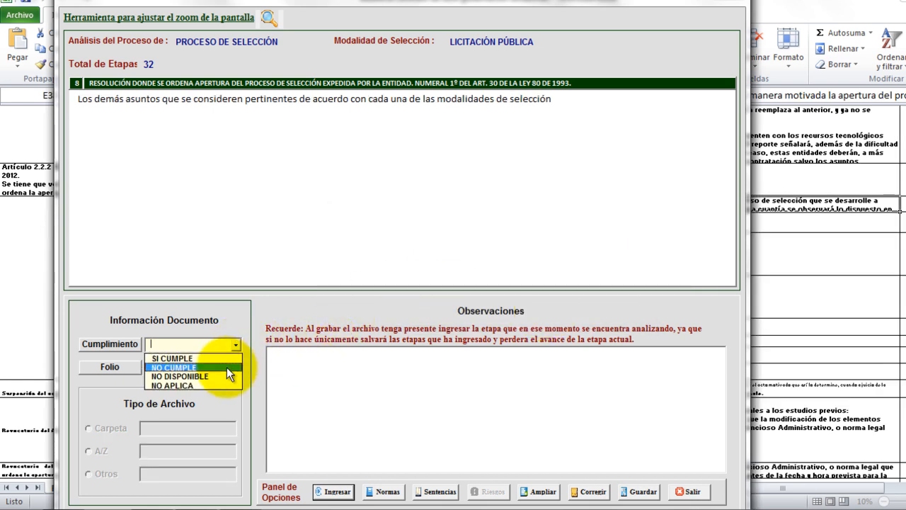
pyautogui.click(203, 385)
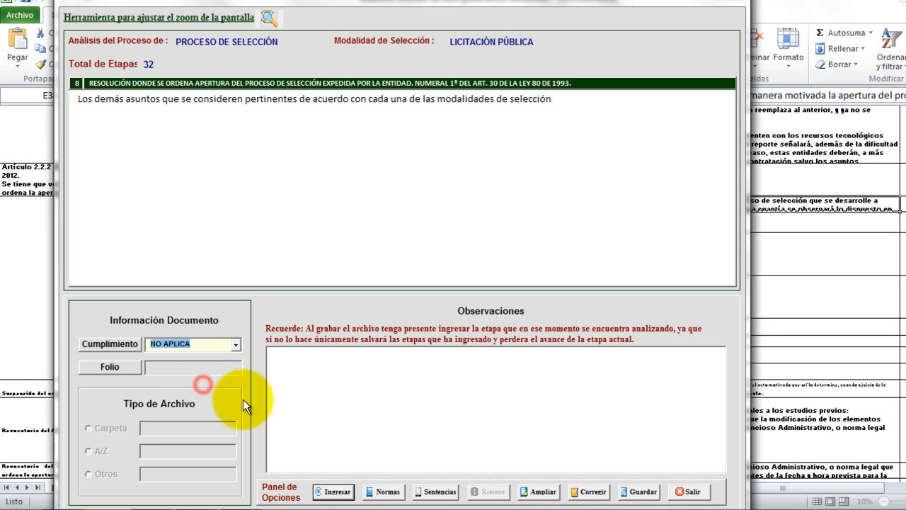
pyautogui.click(333, 491)
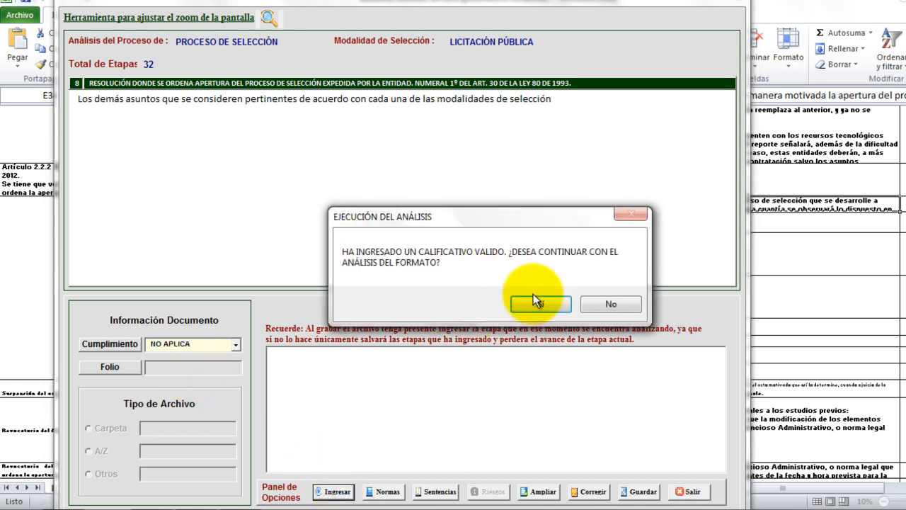
pyautogui.click(535, 305)
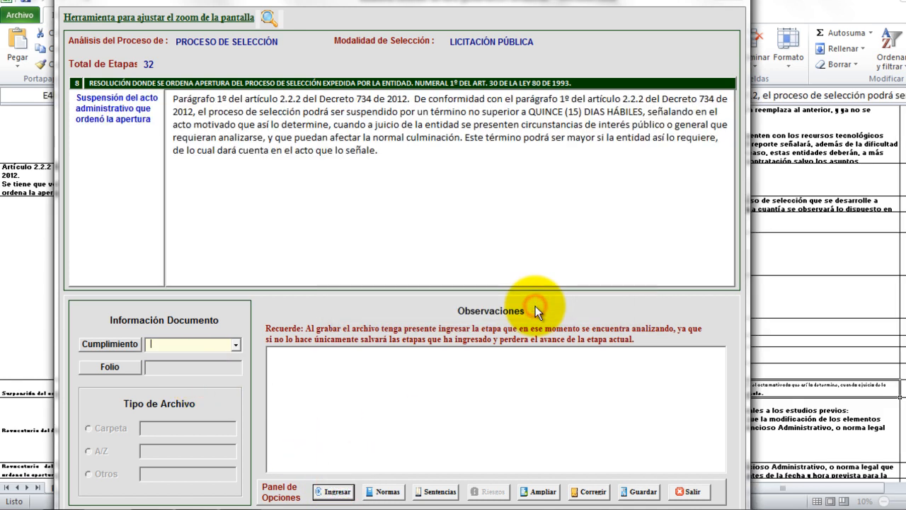
pyautogui.click(234, 343)
pyautogui.click(210, 385)
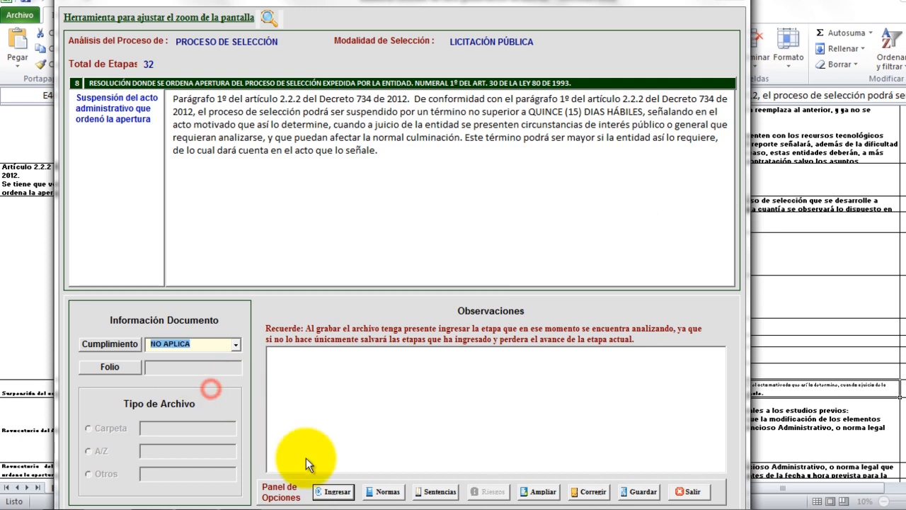
pyautogui.click(338, 492)
pyautogui.click(538, 305)
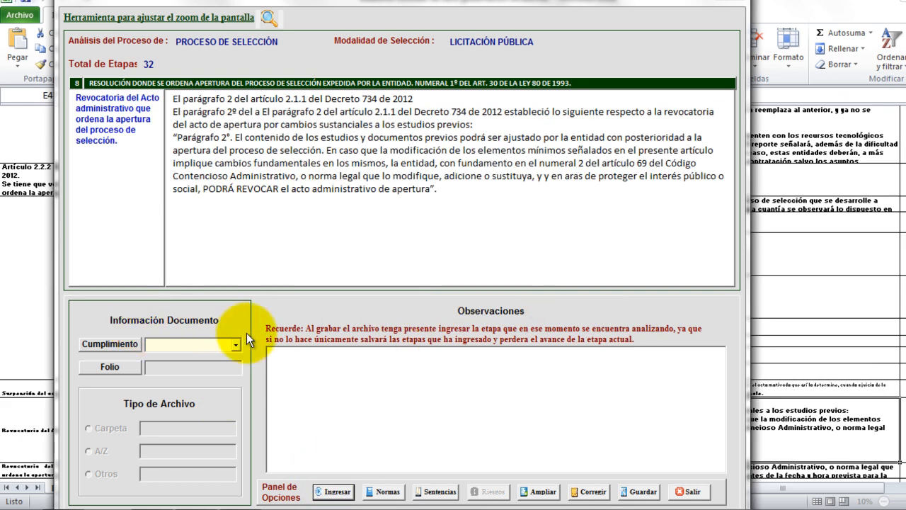
# Mark both revocation items NO APLICA and submit them, reaching stage 9.
pyautogui.click(233, 341)
pyautogui.click(215, 386)
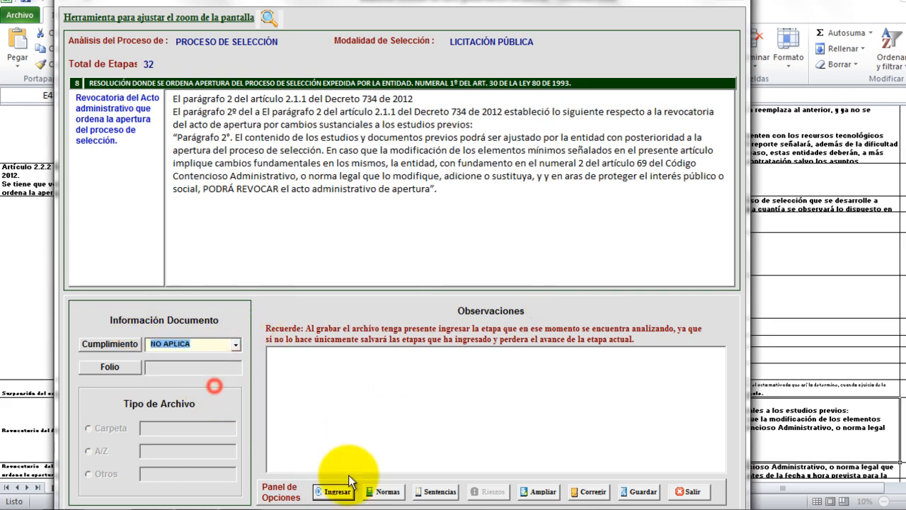
pyautogui.click(335, 491)
pyautogui.click(538, 306)
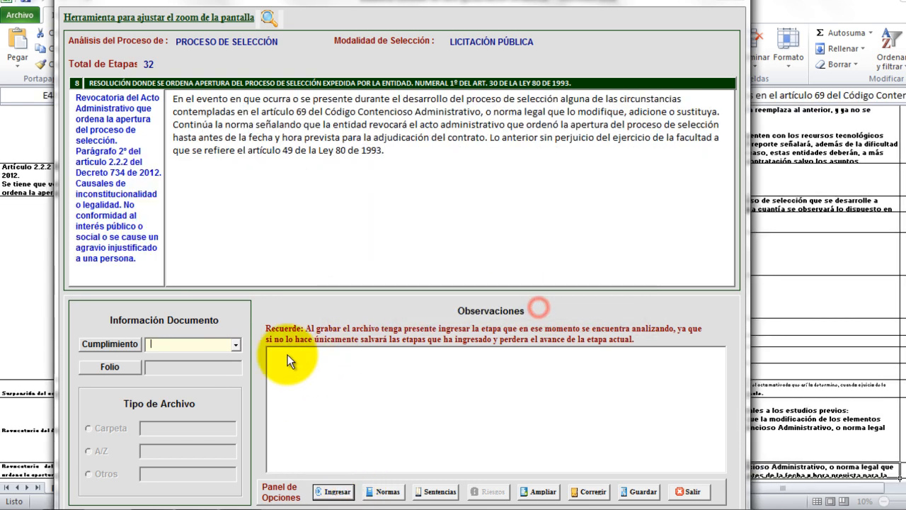
pyautogui.click(236, 344)
pyautogui.click(204, 384)
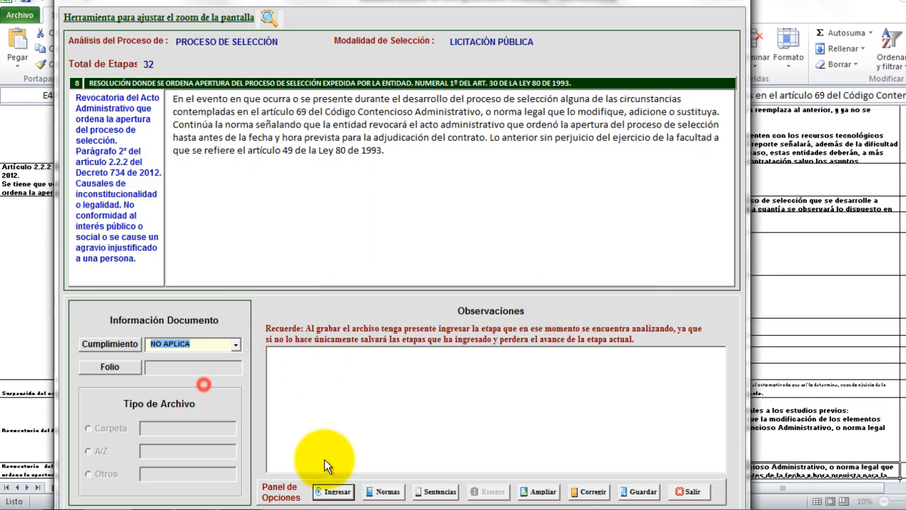
pyautogui.click(336, 491)
pyautogui.click(558, 305)
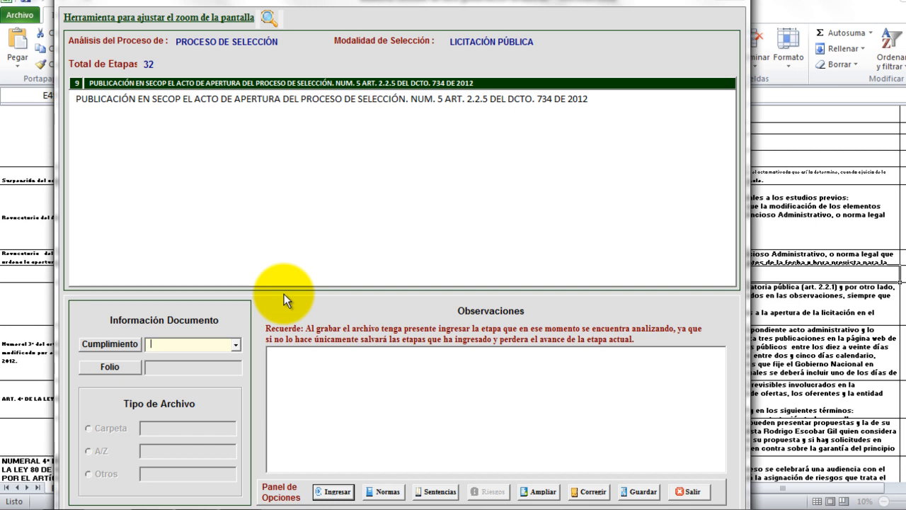
pyautogui.click(235, 345)
pyautogui.click(191, 358)
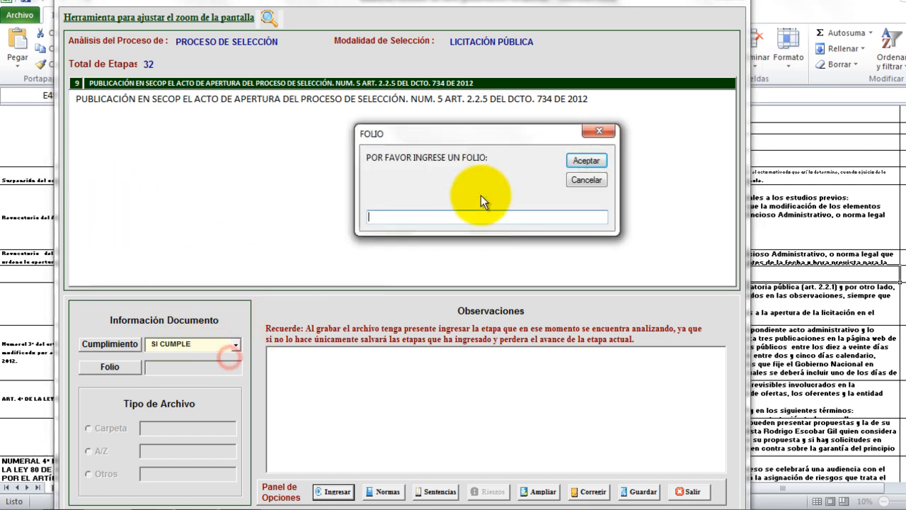
pyautogui.write('pa')
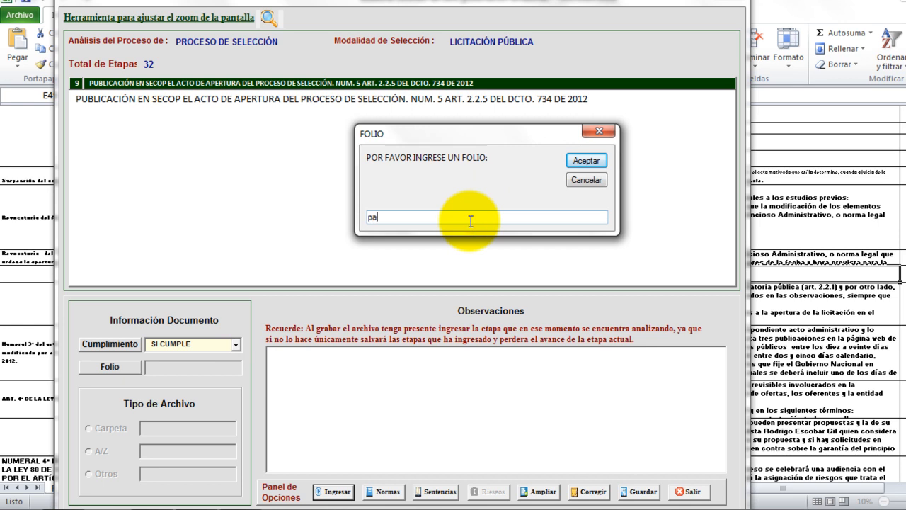
pyautogui.write('gina 1')
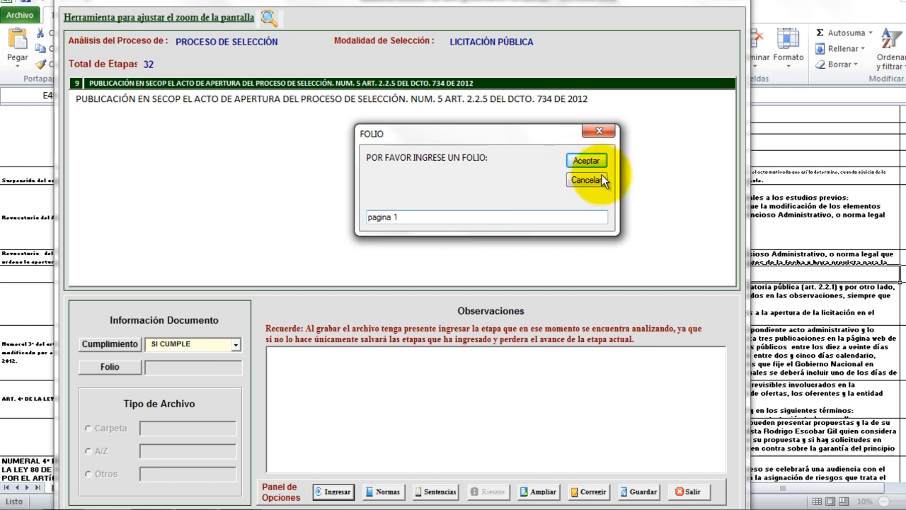
pyautogui.click(598, 160)
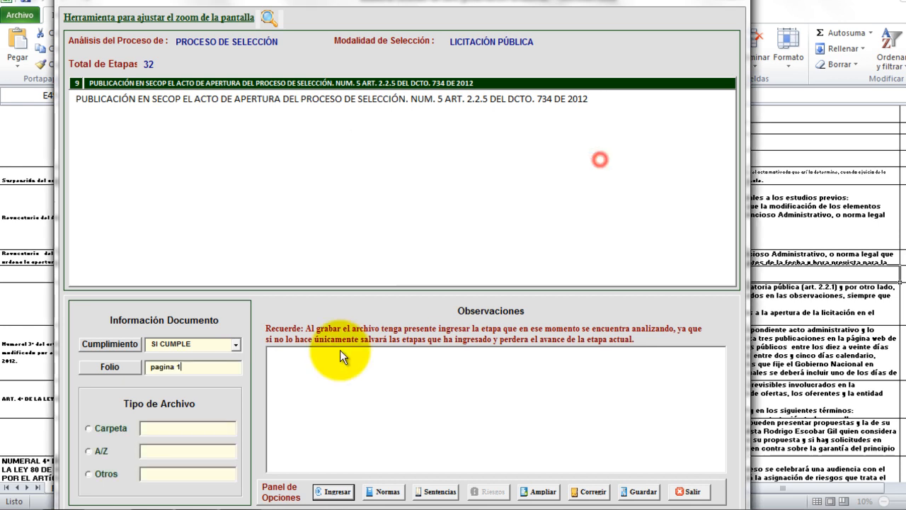
pyautogui.click(102, 474)
pyautogui.write('pagina')
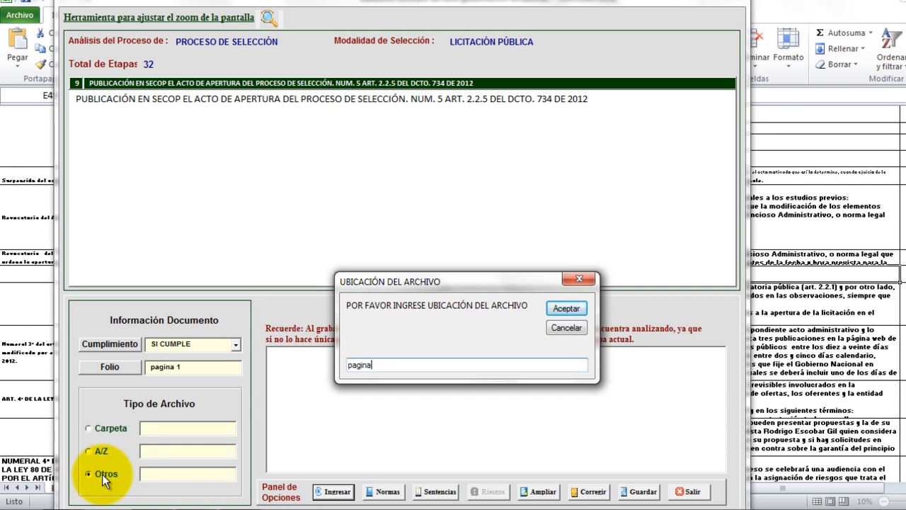
pyautogui.write(' secop www.contratos.gov')
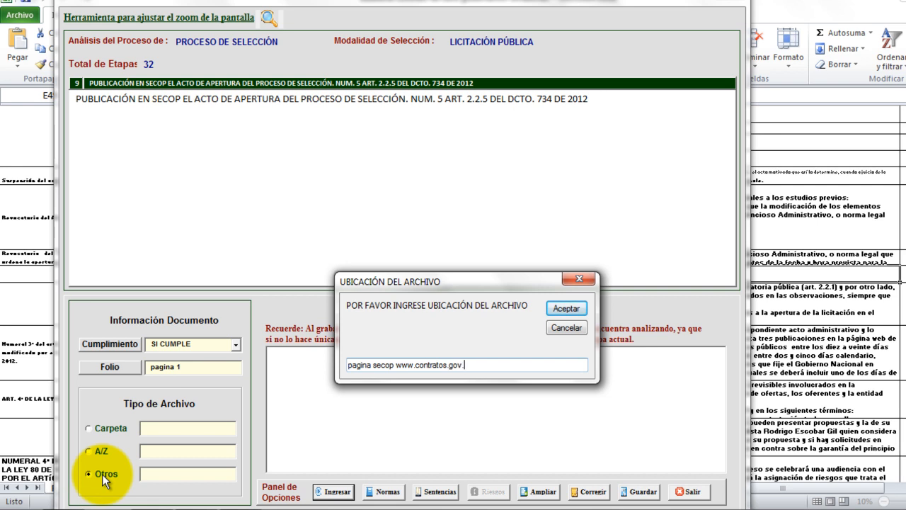
pyautogui.write('.co')
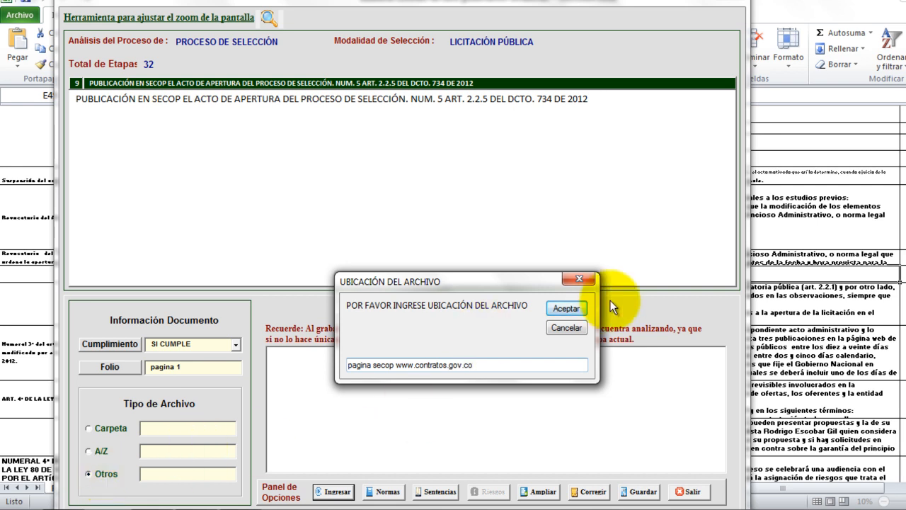
pyautogui.click(567, 306)
pyautogui.click(333, 490)
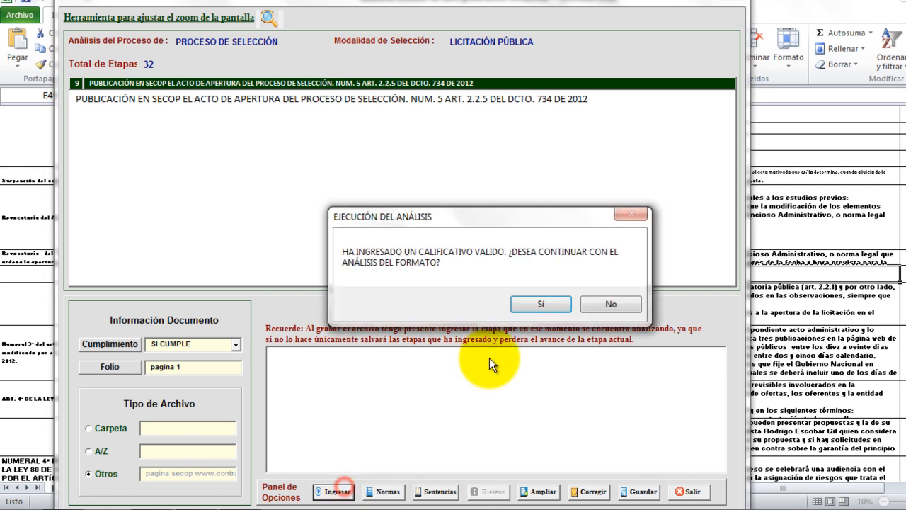
pyautogui.click(541, 304)
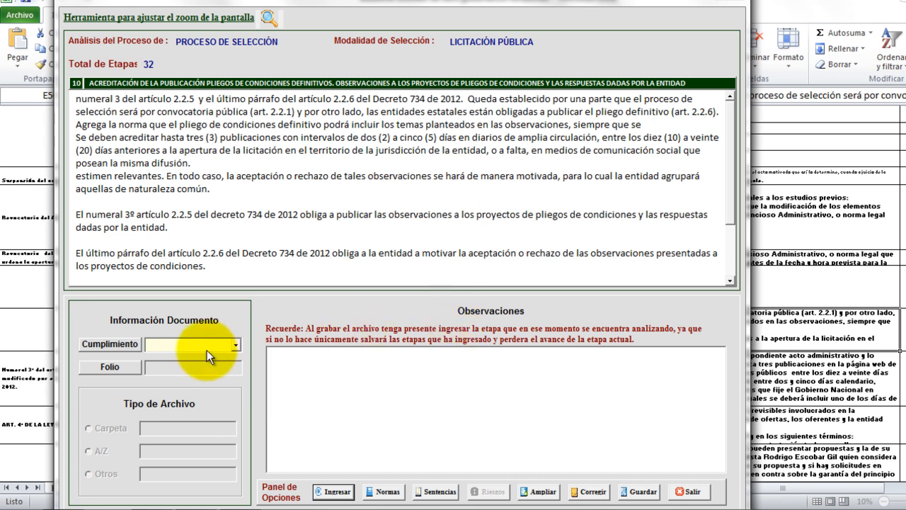
# Grade stage 10 SI CUMPLE with folio 'pagina 1' and file location Otros 'pdf', then submit.
pyautogui.click(235, 346)
pyautogui.click(230, 356)
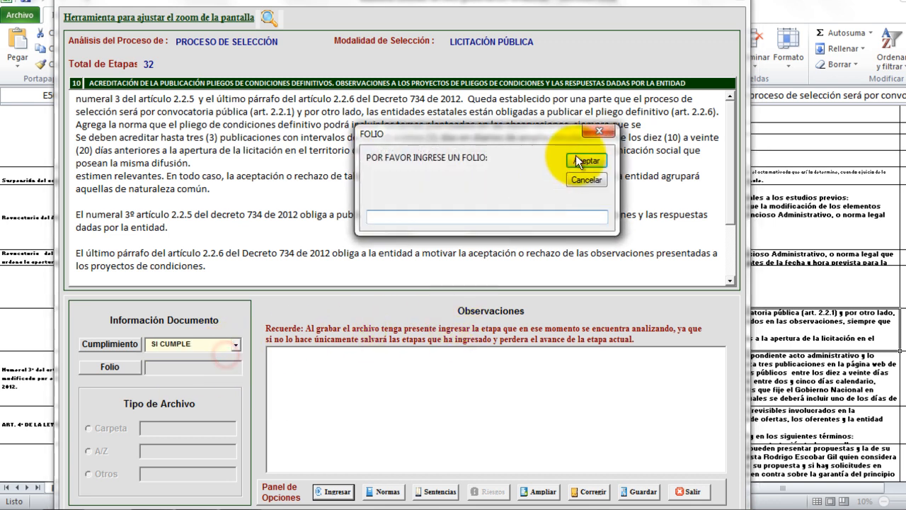
pyautogui.write('pagina 1')
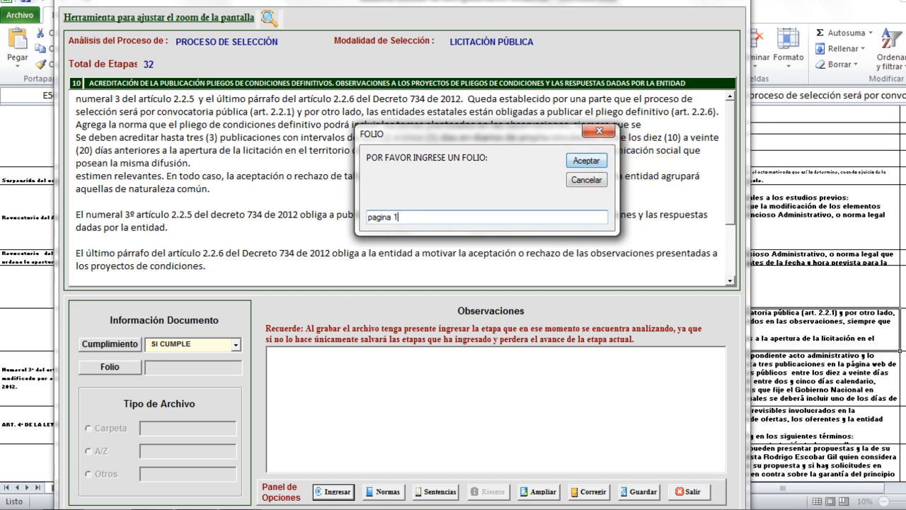
pyautogui.click(586, 160)
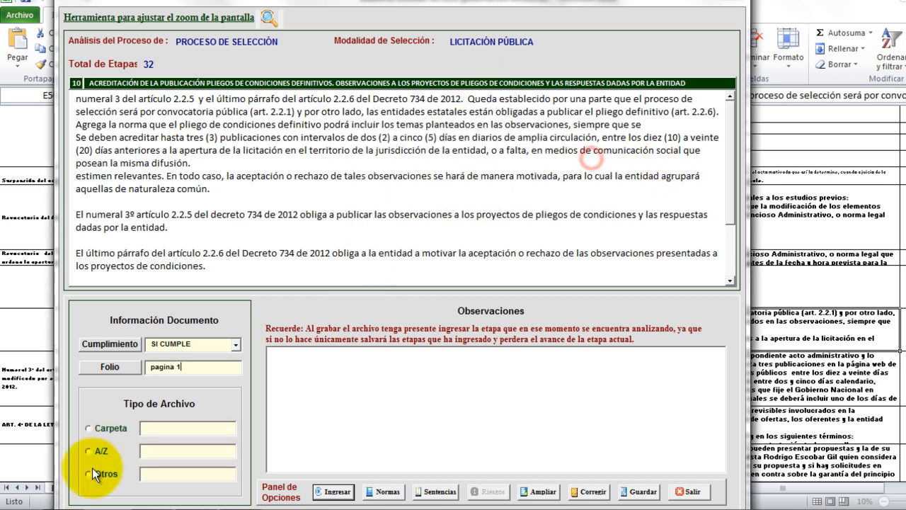
pyautogui.click(86, 473)
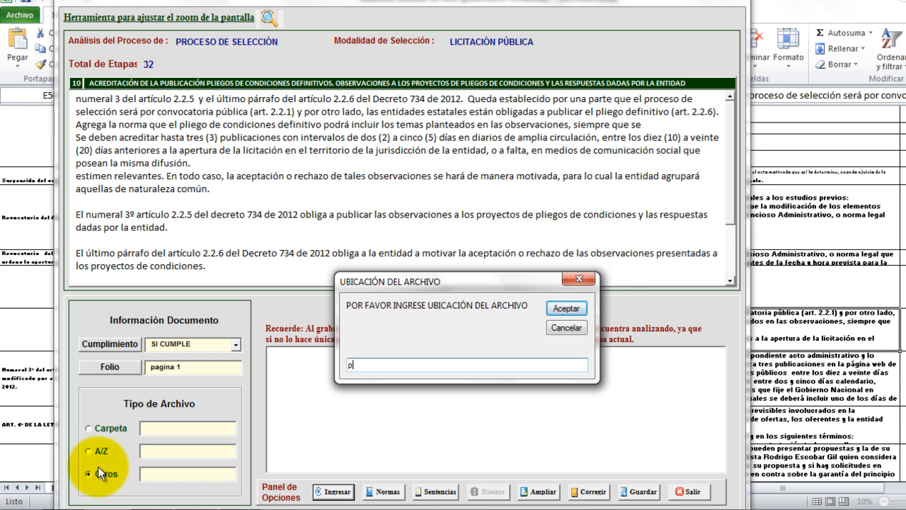
pyautogui.click(564, 306)
pyautogui.click(334, 489)
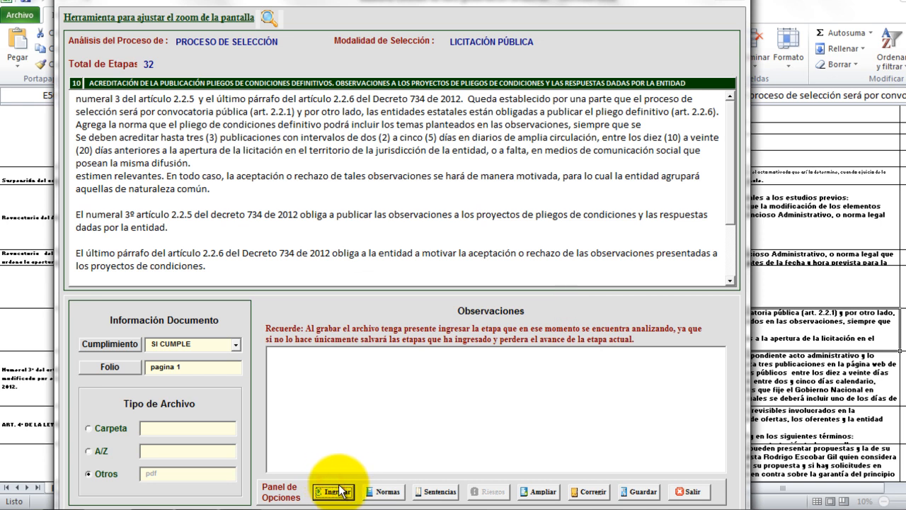
pyautogui.click(327, 492)
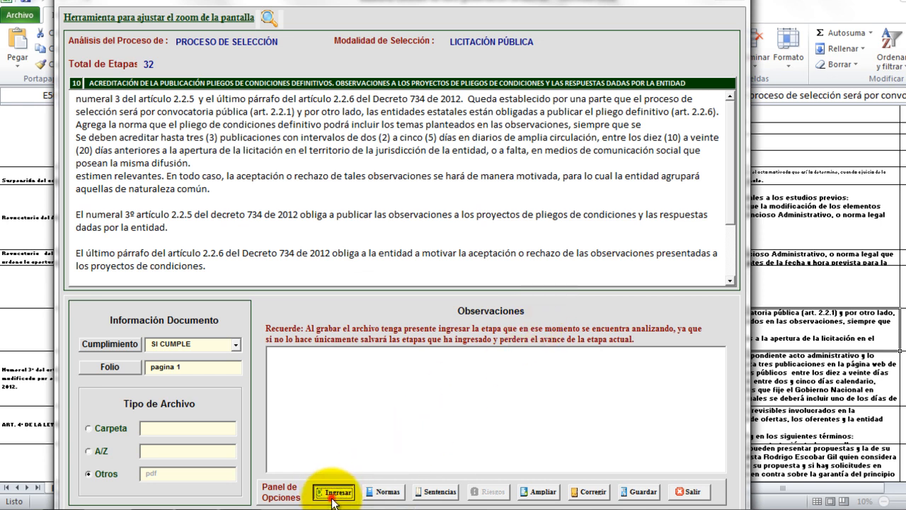
pyautogui.click(540, 304)
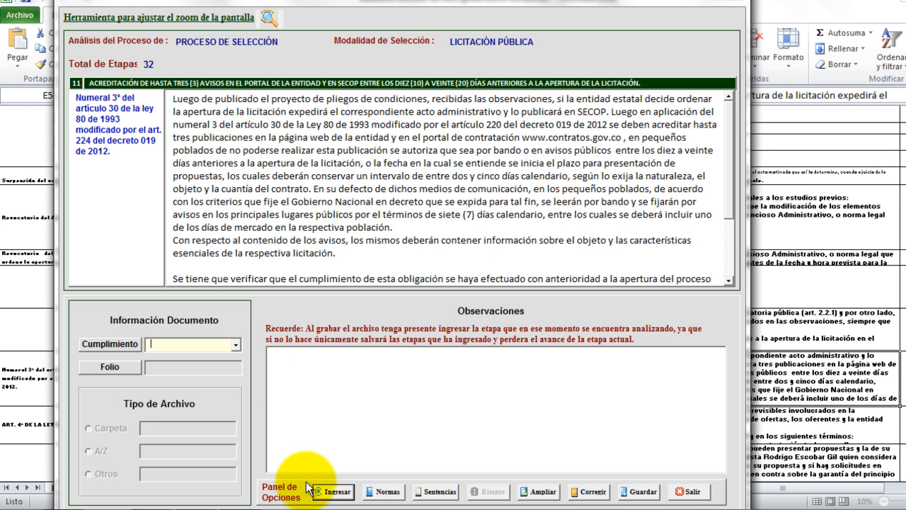
# Mark stage 11 NO CUMPLE and begin the observation about the selection process cronograma.
pyautogui.click(235, 344)
pyautogui.click(224, 370)
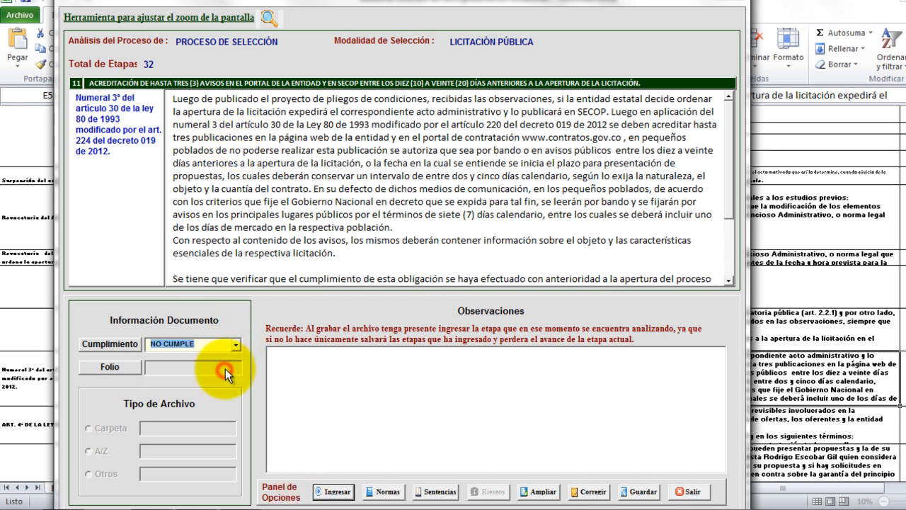
pyautogui.click(299, 378)
pyautogui.write('Por cuanto al verificar el con')
pyautogui.press('BackSpace')
pyautogui.press('BackSpace')
pyautogui.write('ronograma del proceso de seleccion en el acto que ordena la')
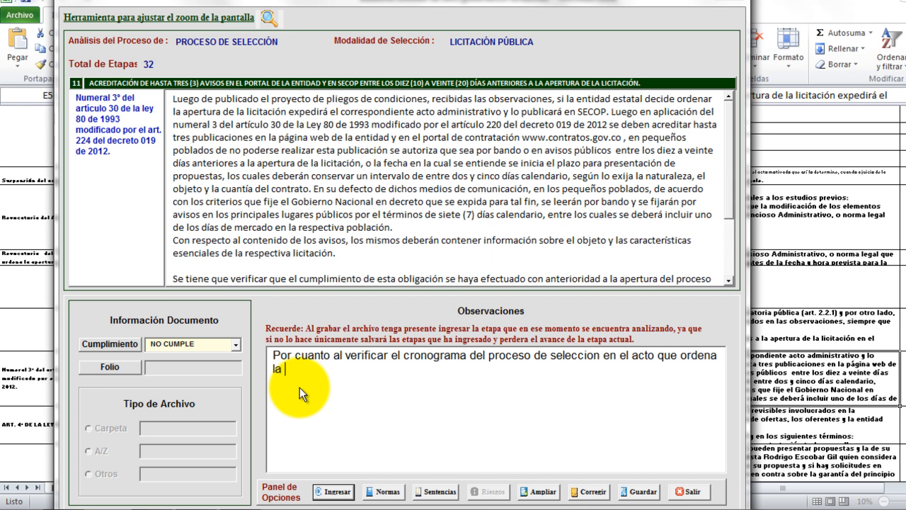
pyautogui.write(' apertura encontramos que ')
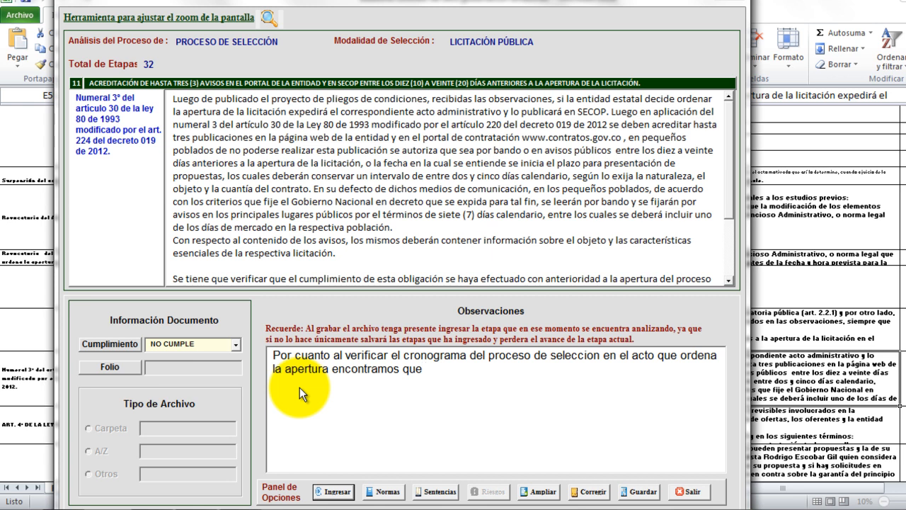
pyautogui.write('el acto se publcia')
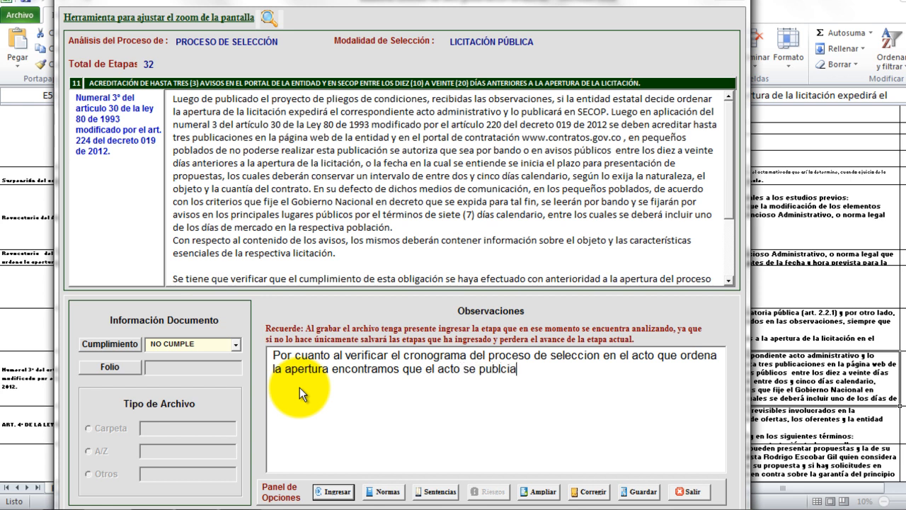
# Add that the opening act was issued 26 de julio de 2012, before the clarifications hearing.
pyautogui.press('BackSpace')
pyautogui.press('BackSpace')
pyautogui.press('BackSpace')
pyautogui.press('BackSpace')
pyautogui.press('BackSpace')
pyautogui.press('BackSpace')
pyautogui.press('BackSpace')
pyautogui.write('expide el 2')
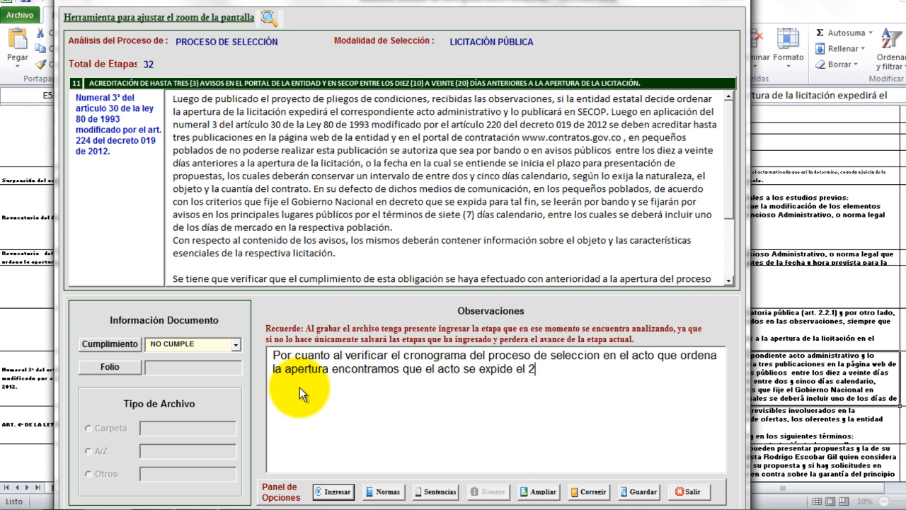
pyautogui.write('6 de julio de 2012 y ')
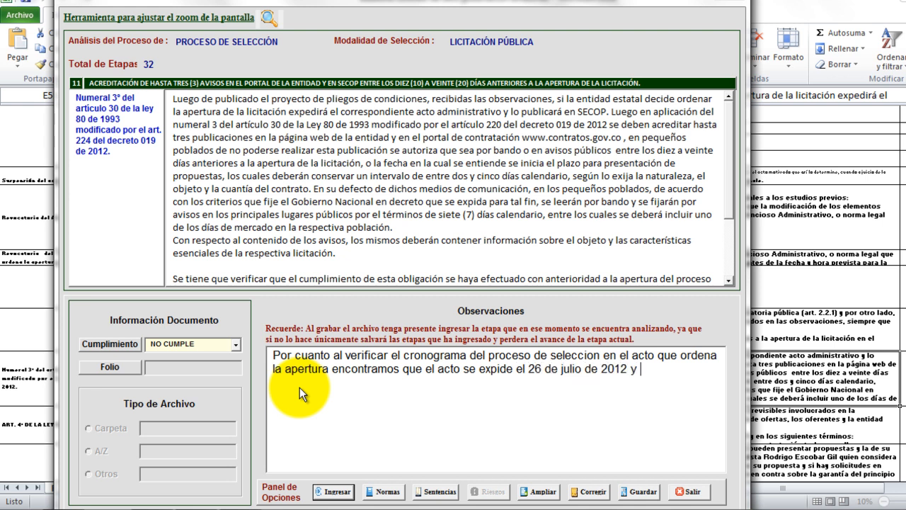
pyautogui.write('luego la audi')
pyautogui.press('BackSpace')
pyautogui.press('BackSpace')
pyautogui.write('udie')
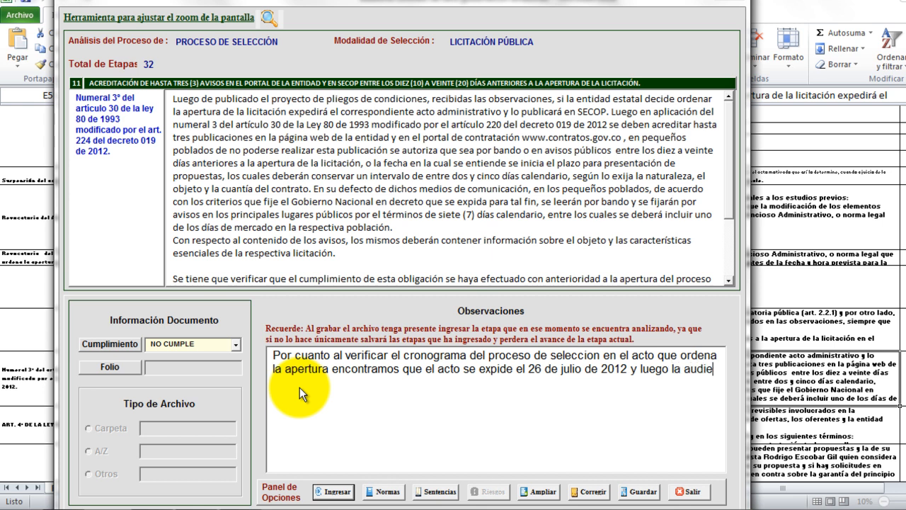
pyautogui.write('ncia de aclaracion')
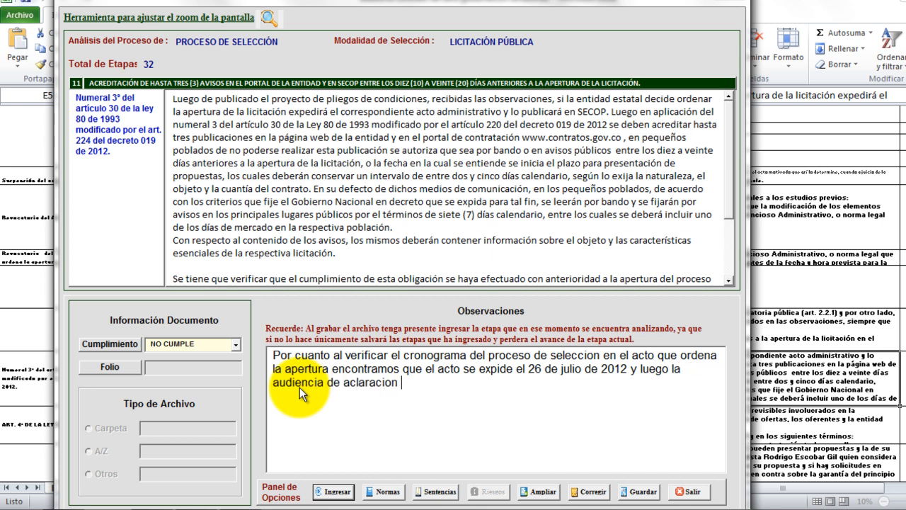
pyautogui.write('es que se surte en los tres d')
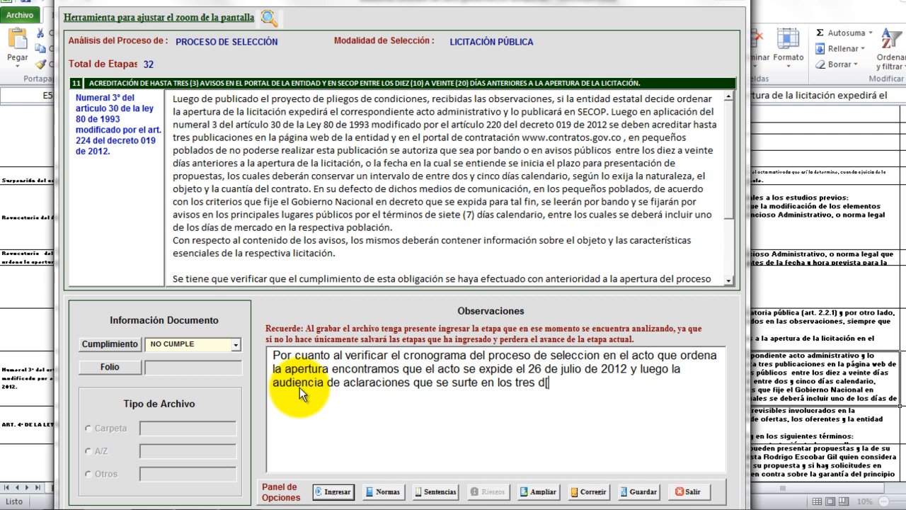
pyautogui.write('ias habiles siguientes al')
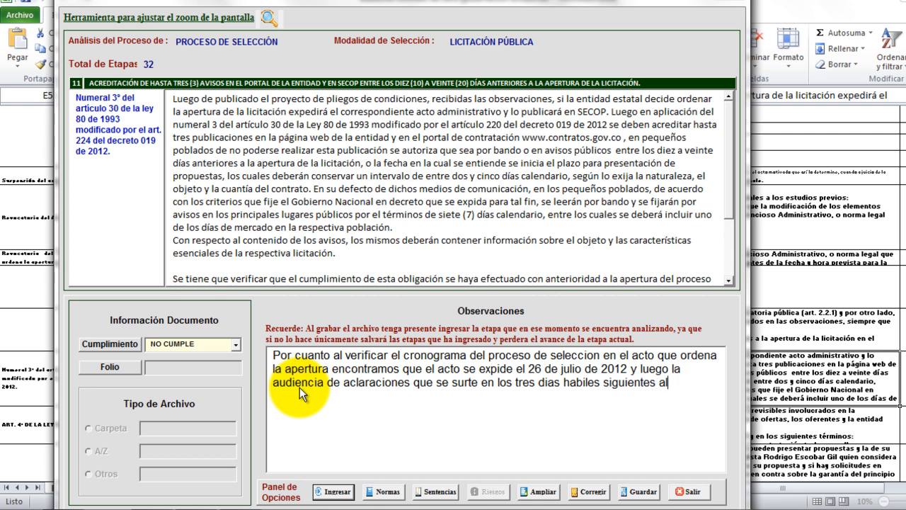
pyautogui.write('primer dia de inicio d')
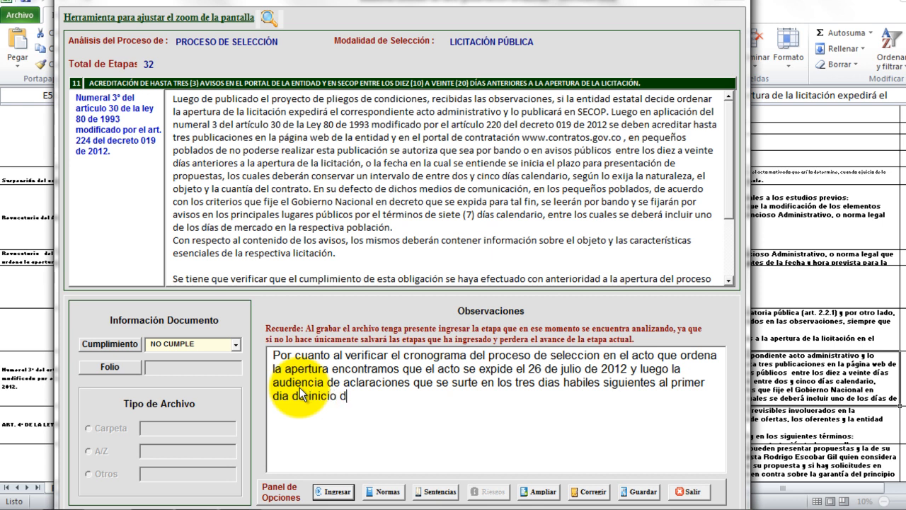
pyautogui.write('e presentacion de ofertas, no permitir')
# Complete the observation about SECOP notices and the 20 calendar days, then submit stage 11.
pyautogui.press('BackSpace')
pyautogui.write('o que en ')
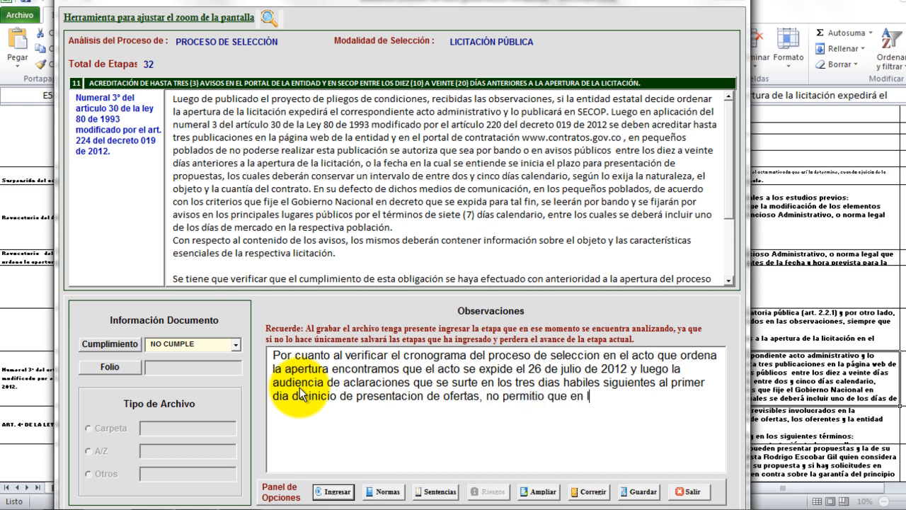
pyautogui.write('tre ')
pyautogui.write('los diez ')
pyautogui.write('a veinte')
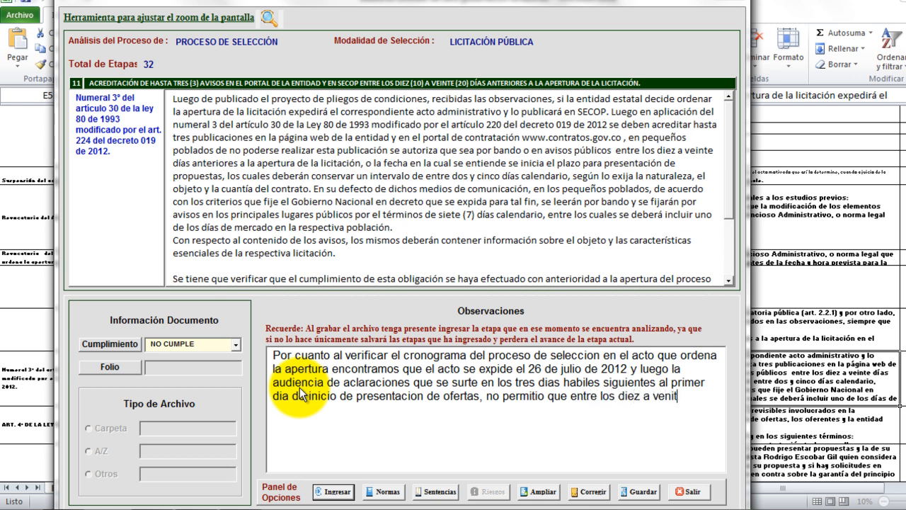
pyautogui.write(' dias ')
pyautogui.write('anteriores se ')
pyautogui.write('publicar')
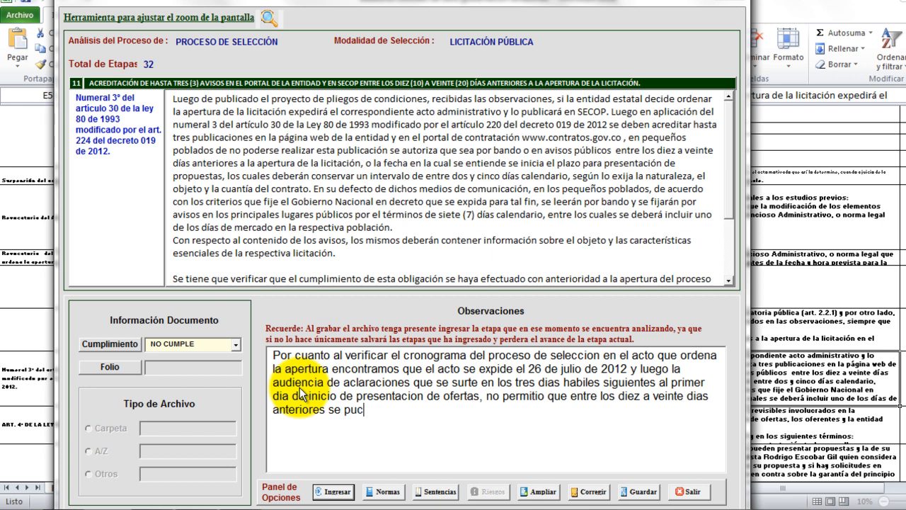
pyautogui.write('an hasta tres')
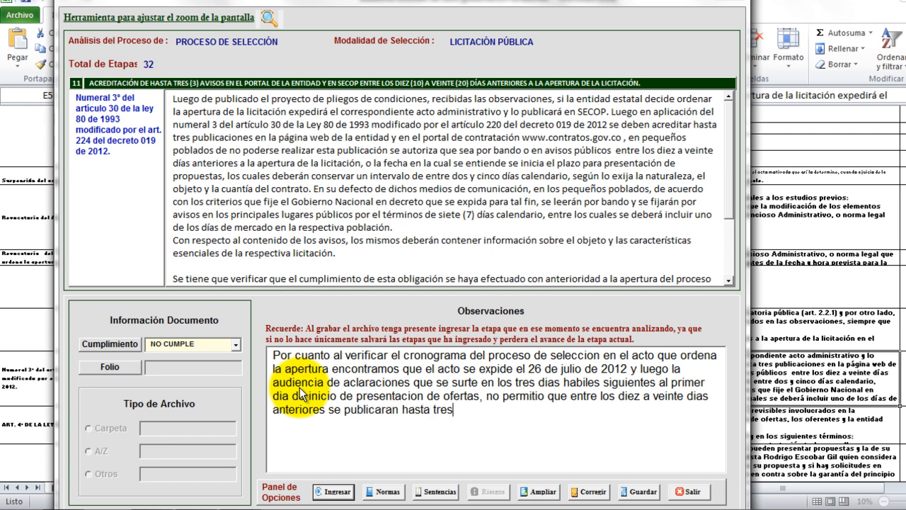
pyautogui.write(' avisos en SECOP')
pyautogui.write(', ')
pyautogui.write('.')
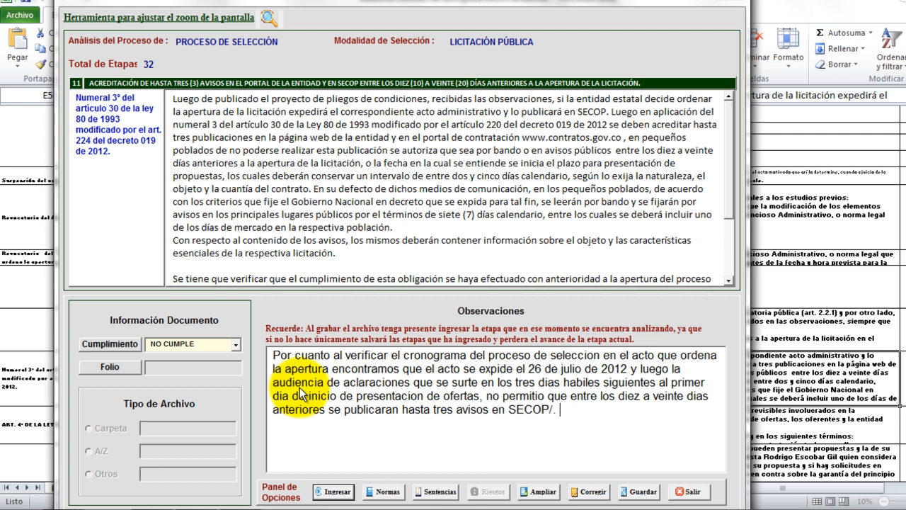
pyautogui.write('Es evidente que entre ')
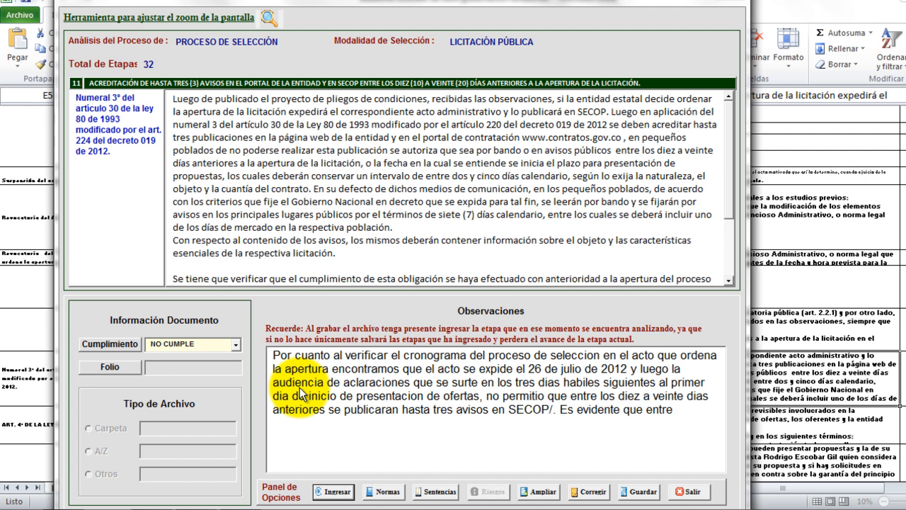
pyautogui.write('el acto de ')
pyautogui.write('apertura')
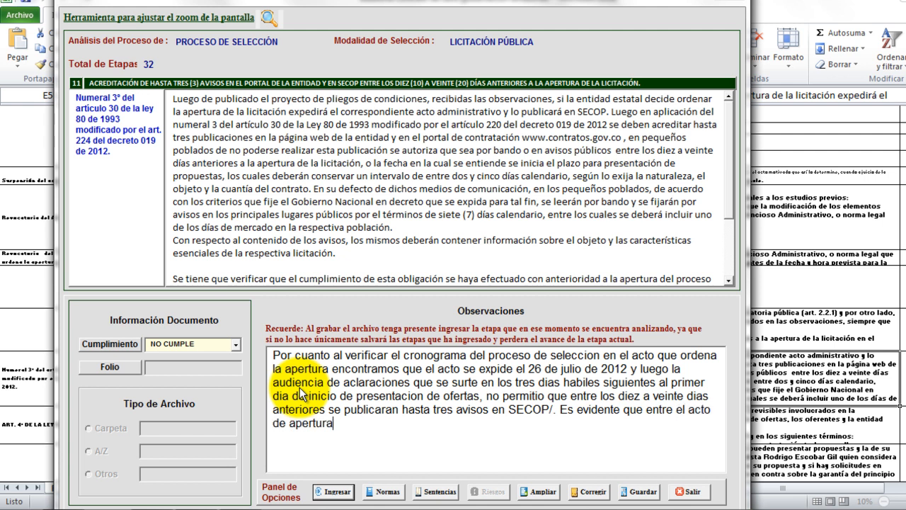
pyautogui.write(' y la audic')
pyautogui.write('ie')
pyautogui.press('BackSpace')
pyautogui.press('BackSpace')
pyautogui.press('BackSpace')
pyautogui.write('enci')
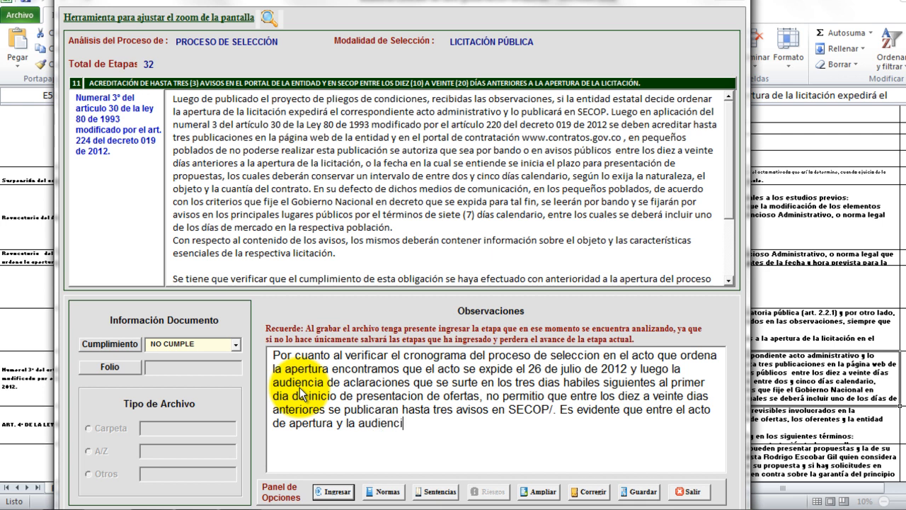
pyautogui.write('a de aclarario')
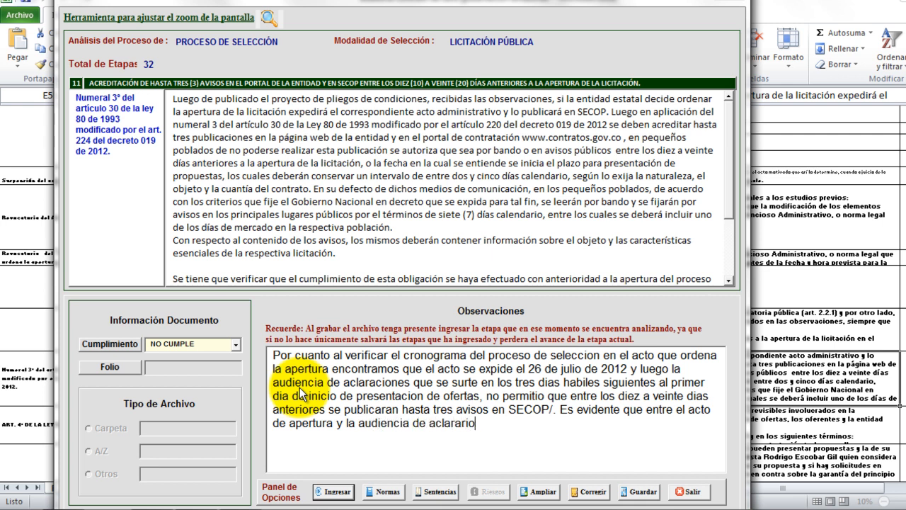
pyautogui.press('BackSpace')
pyautogui.press('BackSpace')
pyautogui.press('BackSpace')
pyautogui.press('BackSpace')
pyautogui.press('BackSpace')
pyautogui.write('ciones no pueden haber ')
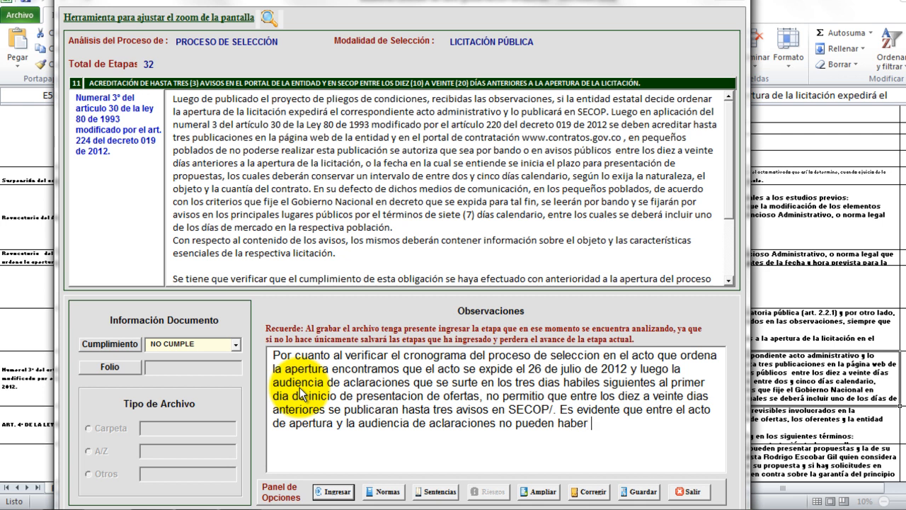
pyautogui.write('20 dias calendario')
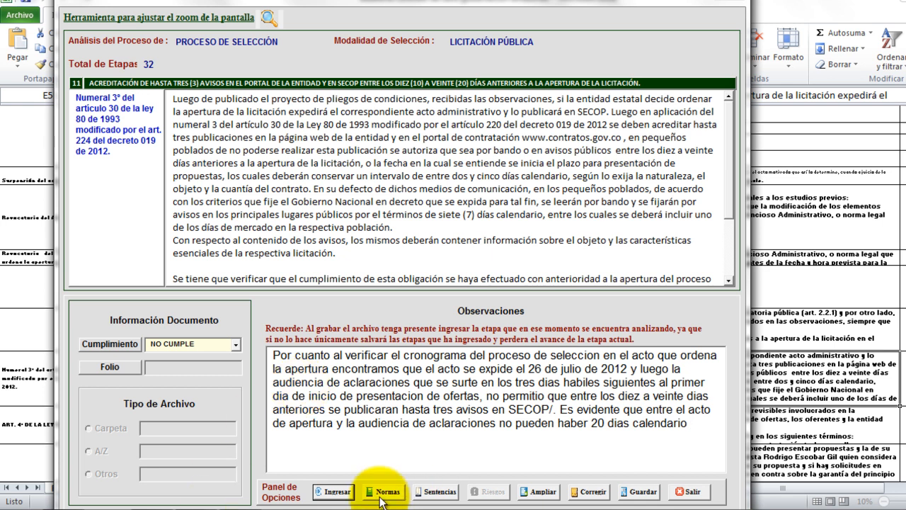
pyautogui.click(334, 492)
# Grade stage 12 SI CUMPLE with folio 'pagina 3' and location 'pdf resolucion de apertura', then submit.
pyautogui.click(540, 302)
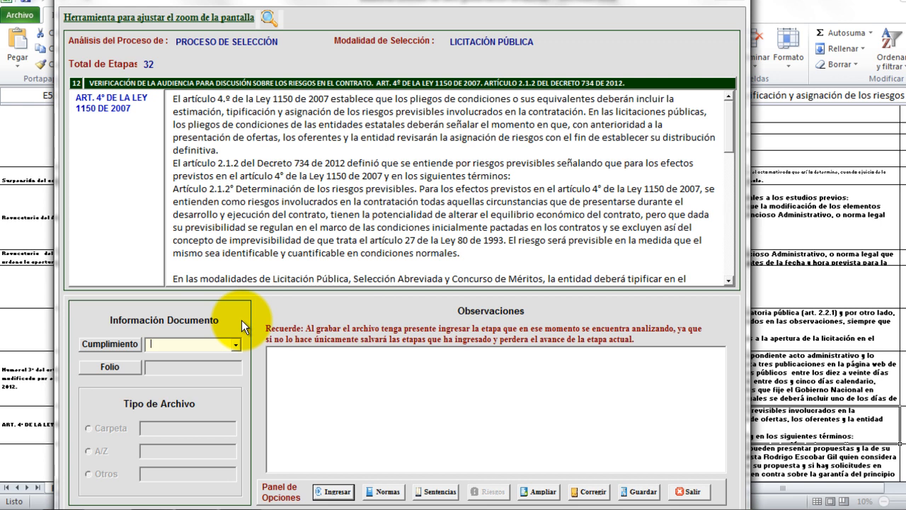
pyautogui.click(241, 344)
pyautogui.click(238, 344)
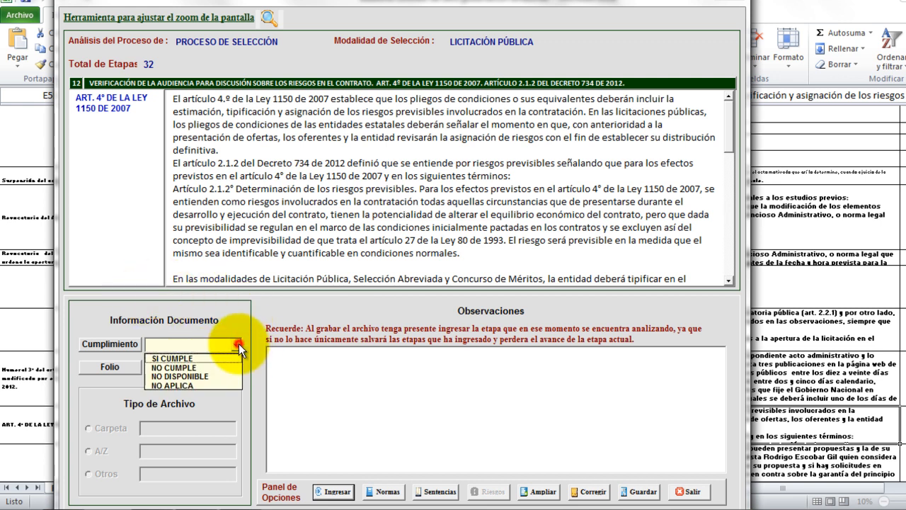
pyautogui.click(212, 359)
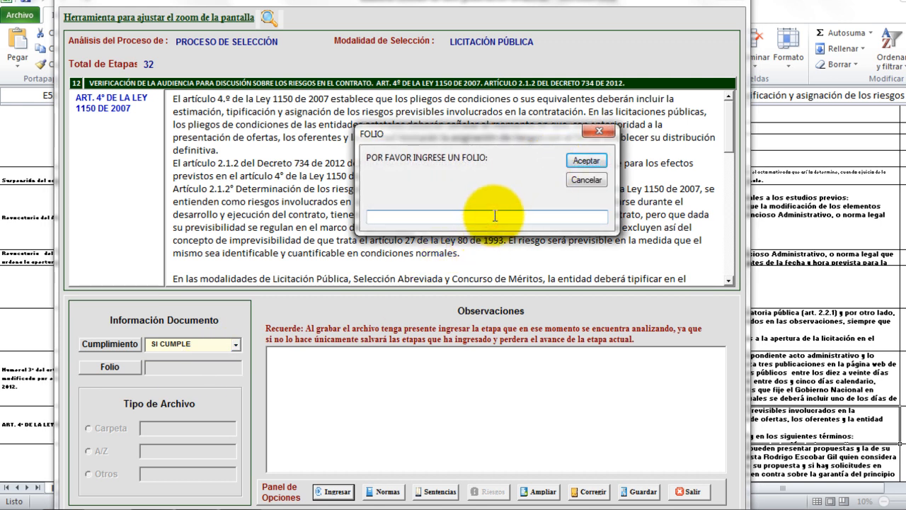
pyautogui.write('pagina 32')
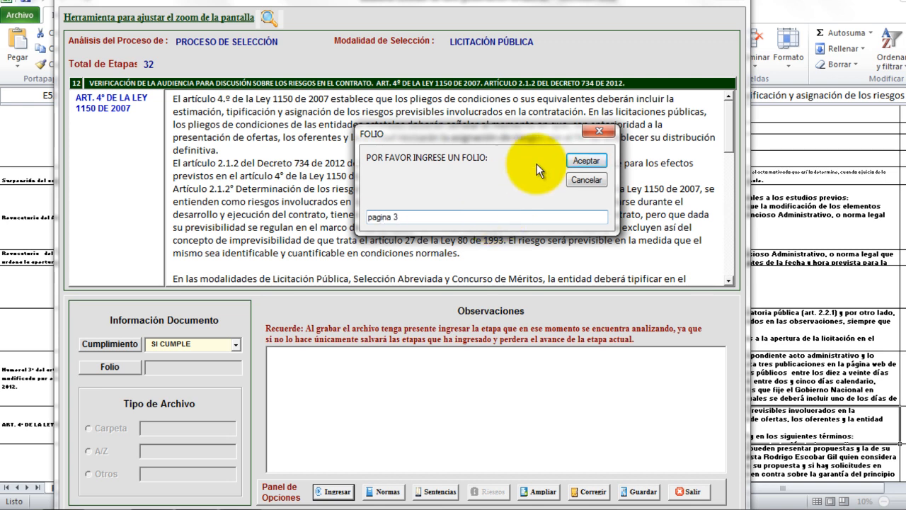
pyautogui.click(584, 162)
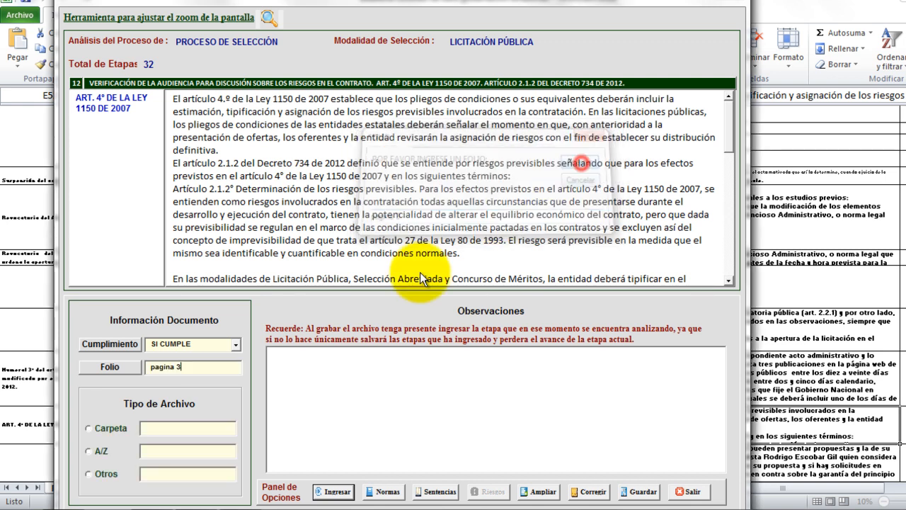
pyautogui.click(91, 474)
pyautogui.write('pd')
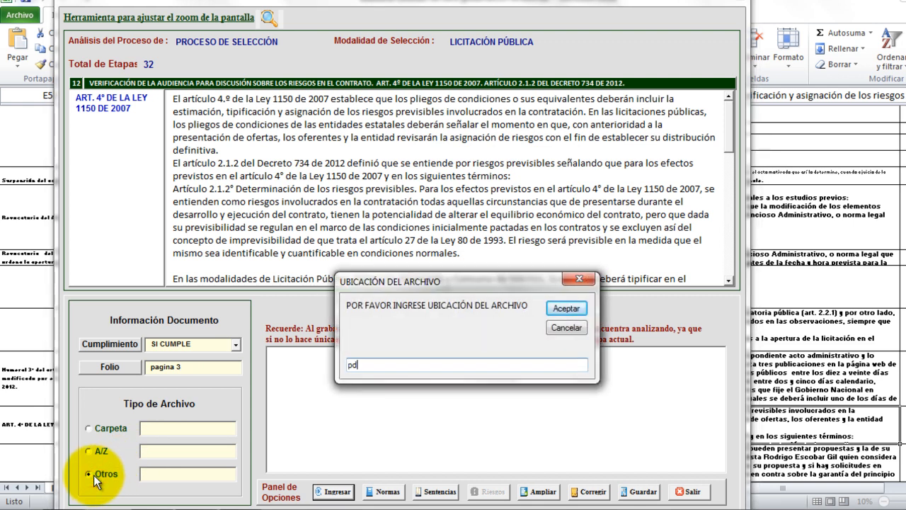
pyautogui.write('f resolucion de apertura')
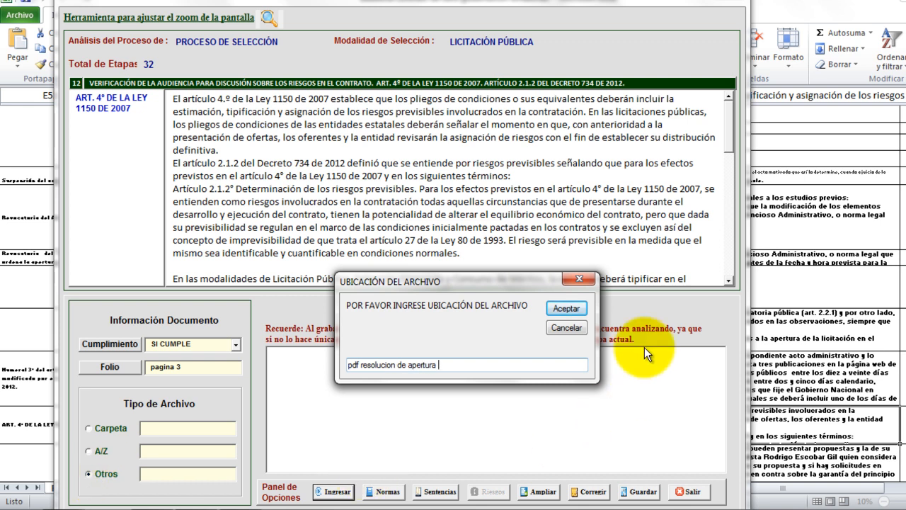
pyautogui.click(568, 309)
pyautogui.click(339, 490)
# Advance to stage 13 and grade it SI CUMPLE with folio 'pagina 4'.
pyautogui.click(541, 304)
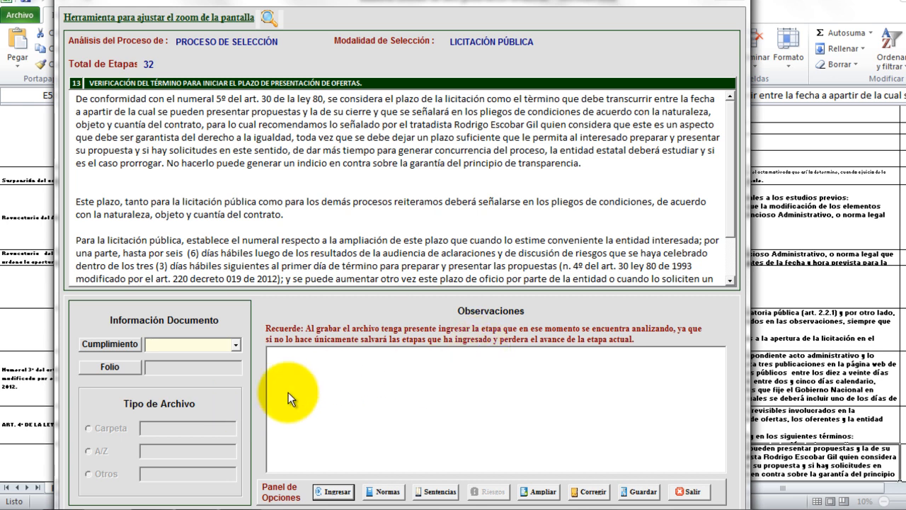
pyautogui.click(236, 344)
pyautogui.click(223, 357)
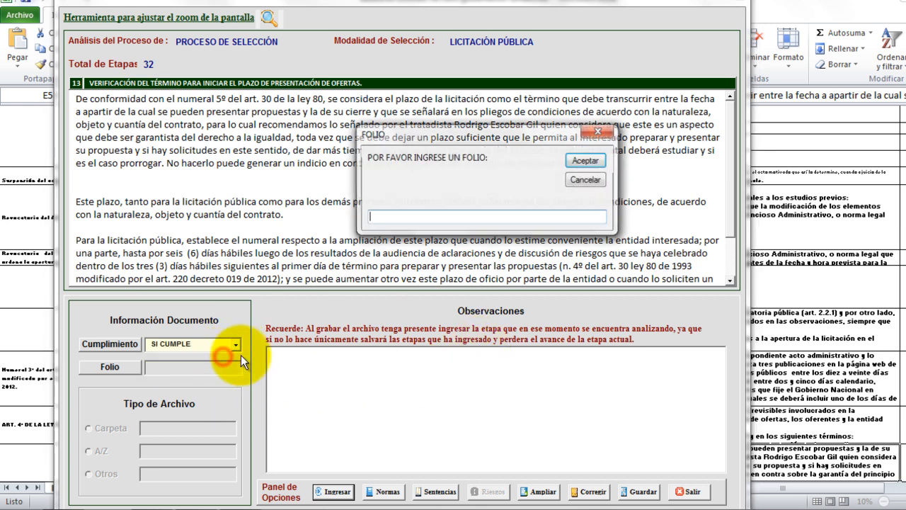
pyautogui.click(473, 216)
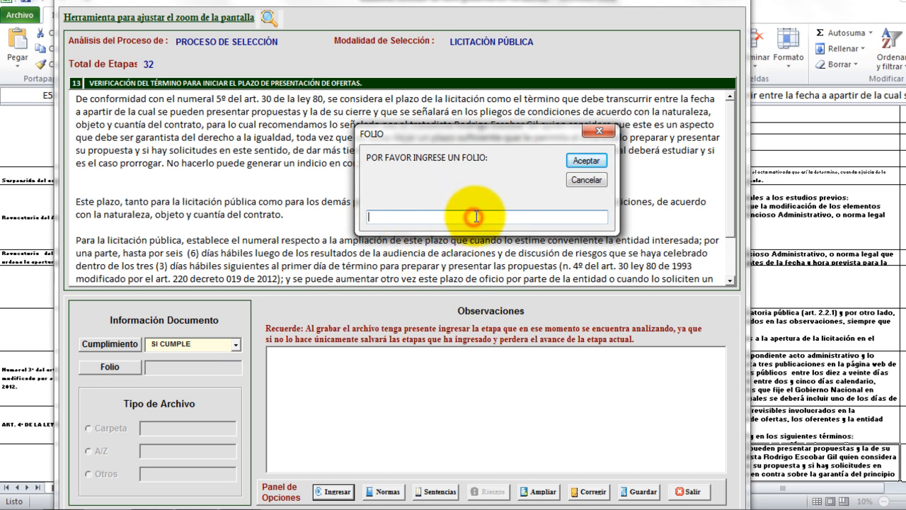
pyautogui.write('pagina 4')
pyautogui.click(585, 162)
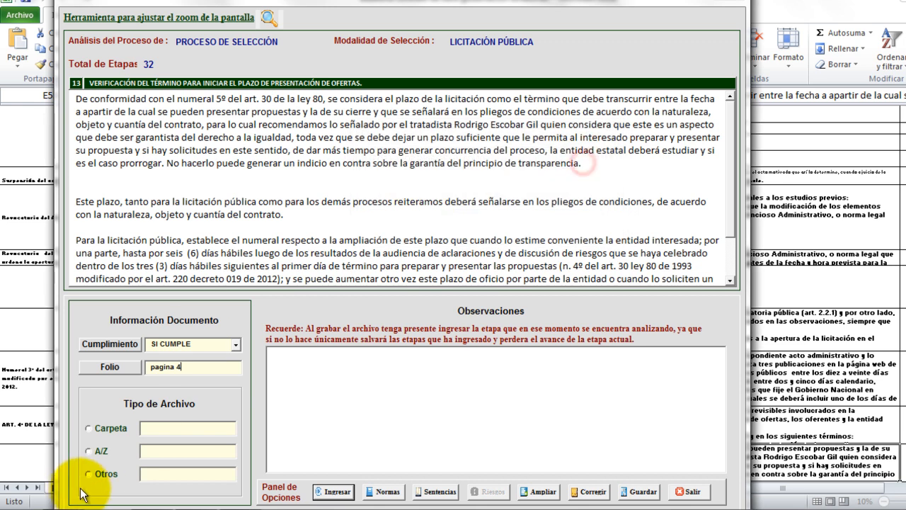
# Set the file location to Otros 'pdf resolucion de apertura', submit, and advance to stage 14.
pyautogui.click(90, 473)
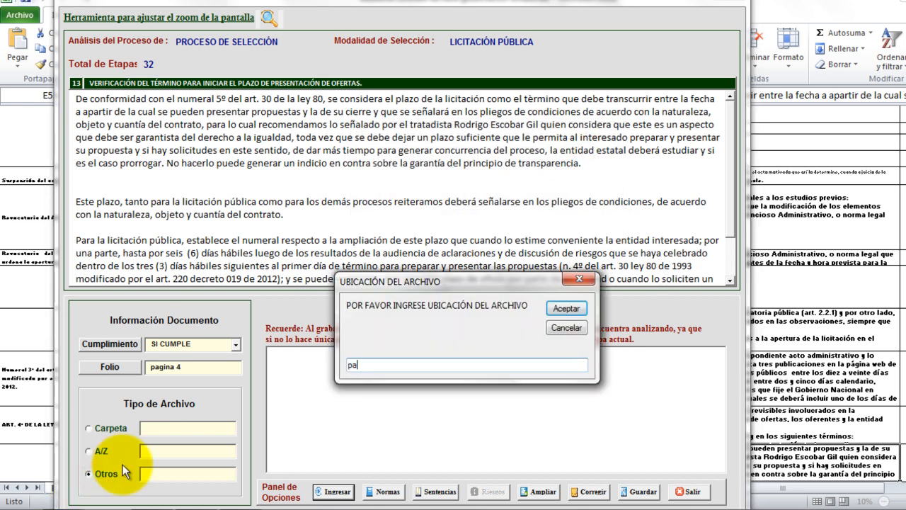
pyautogui.write('pdf resolucion de ap')
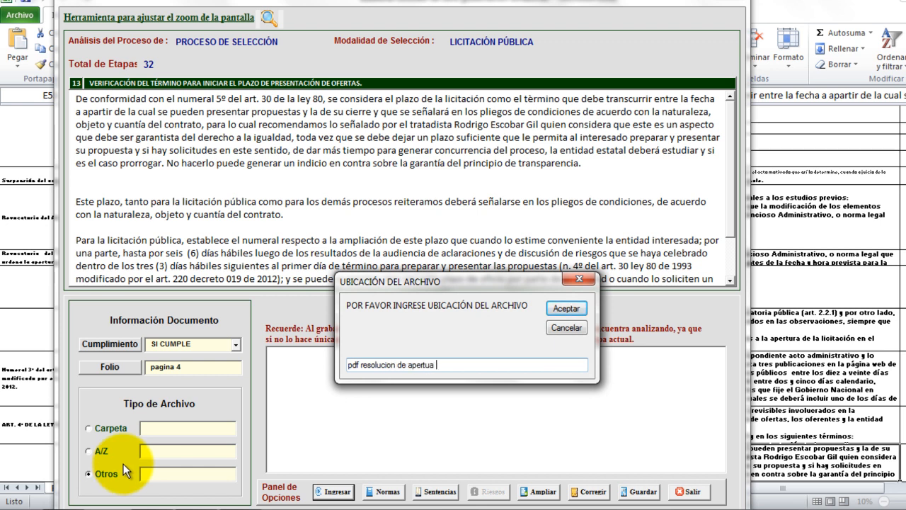
pyautogui.write('ertura')
pyautogui.press('BackSpace')
pyautogui.write('ra')
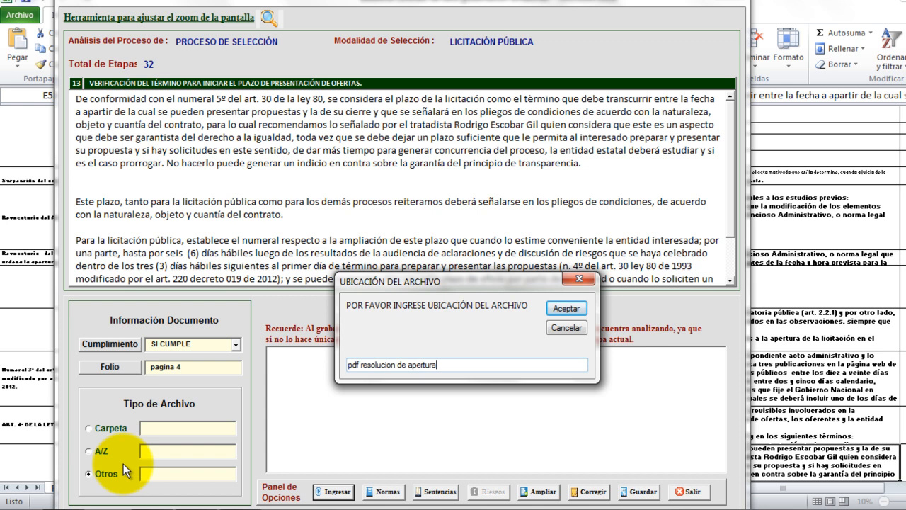
pyautogui.click(556, 308)
pyautogui.click(330, 491)
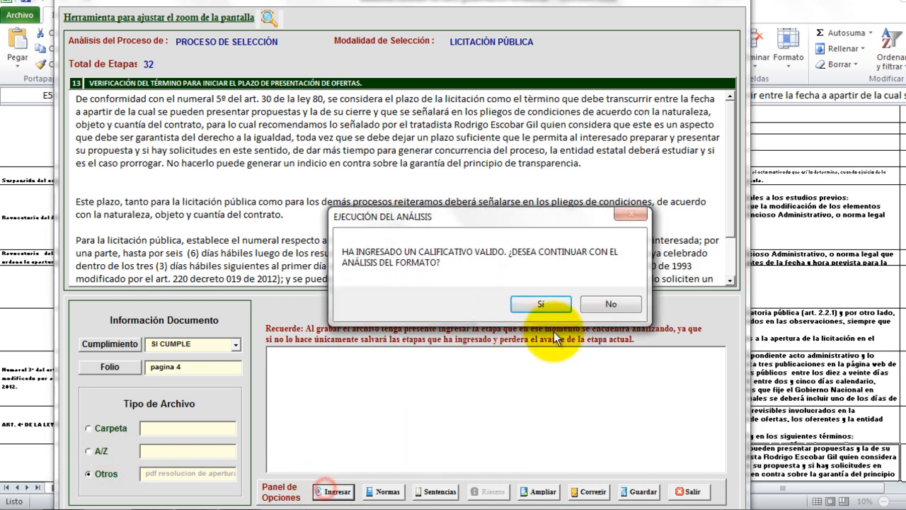
pyautogui.click(539, 303)
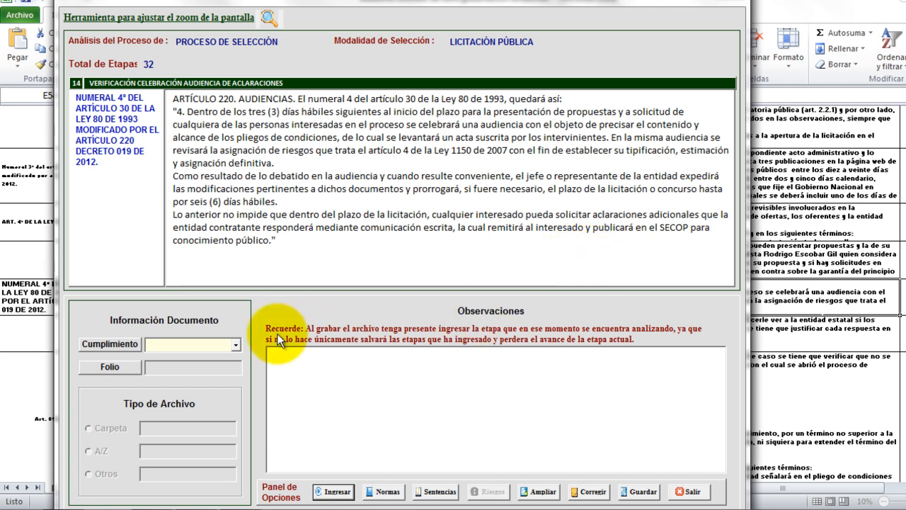
# Grade stage 14 as SI CUMPLE and enter folio 'pagina 3'.
pyautogui.click(238, 344)
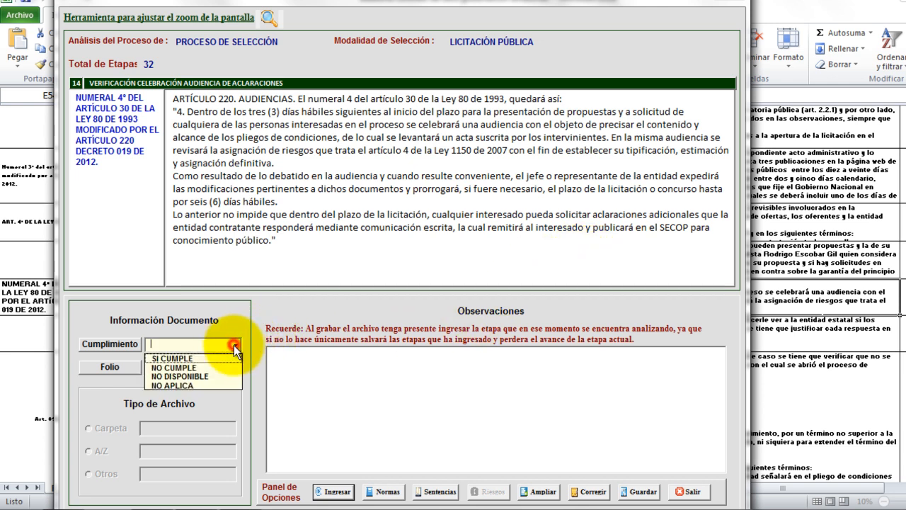
pyautogui.click(222, 357)
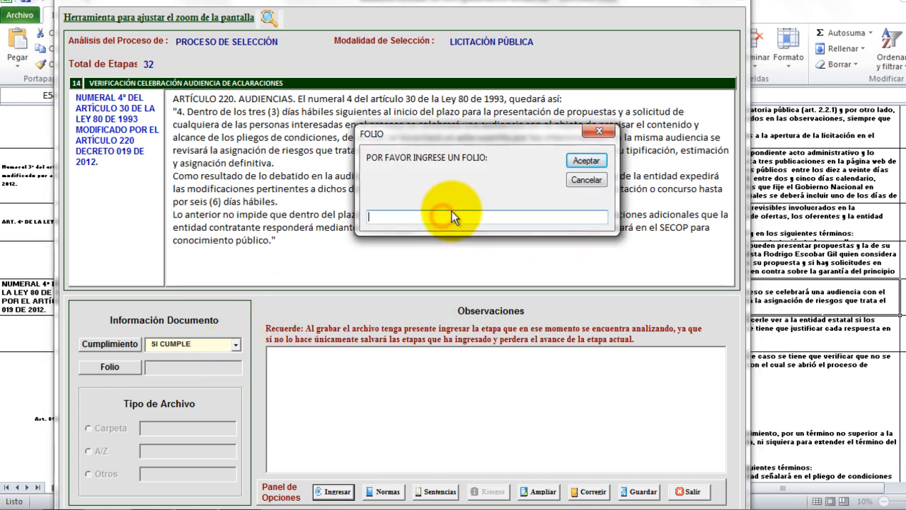
pyautogui.write('pagina 3')
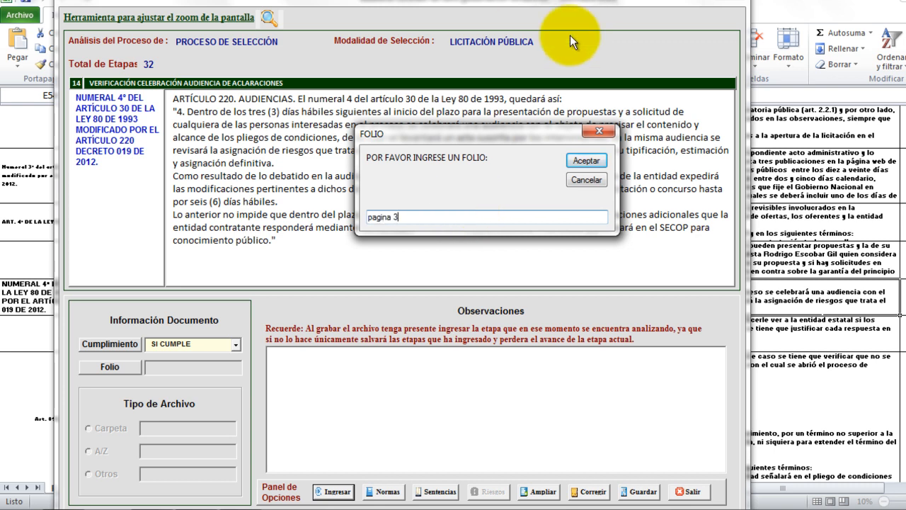
pyautogui.click(586, 160)
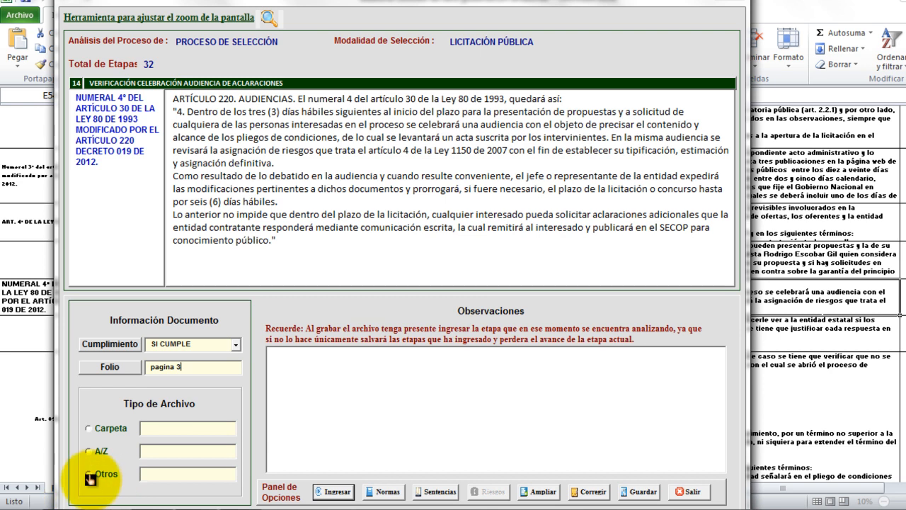
# Set file type Otros with location 'pdf resolucion de apertura', submit, and continue to stage 15.
pyautogui.click(106, 474)
pyautogui.write('pad')
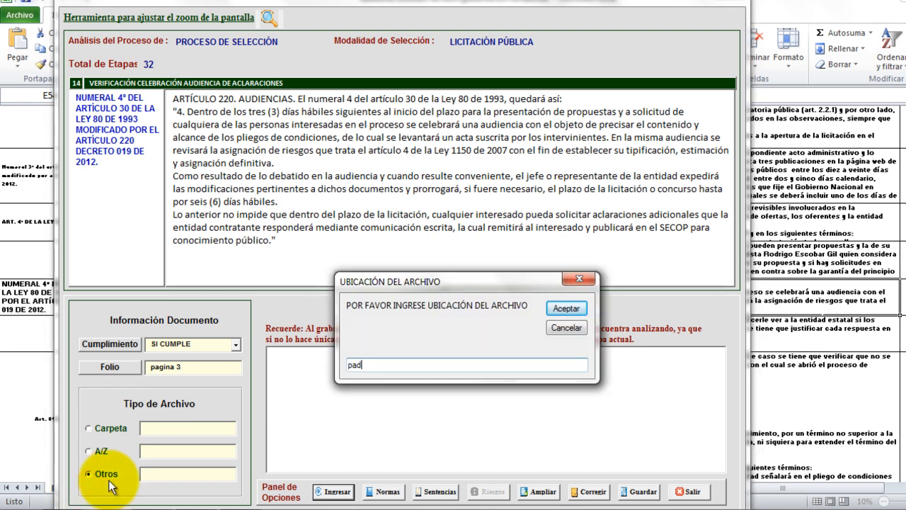
pyautogui.write(' resolucion de aper')
pyautogui.write('ura')
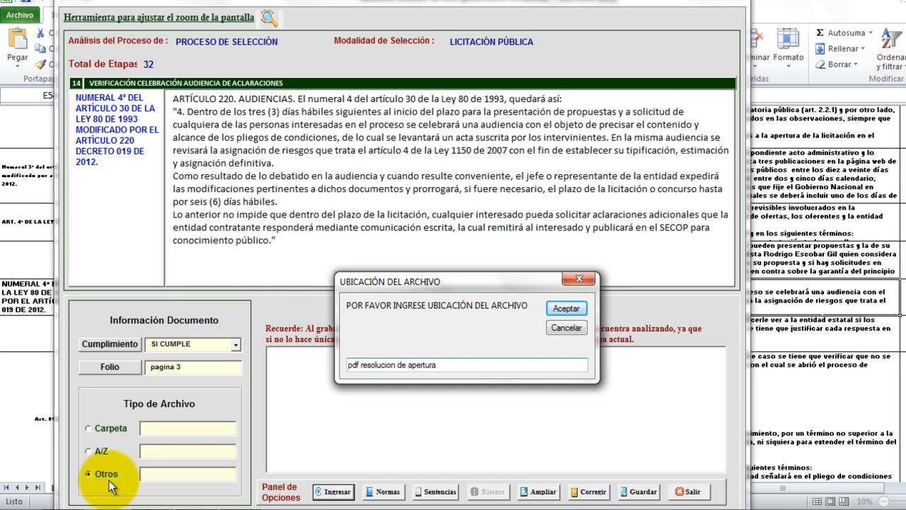
pyautogui.click(586, 315)
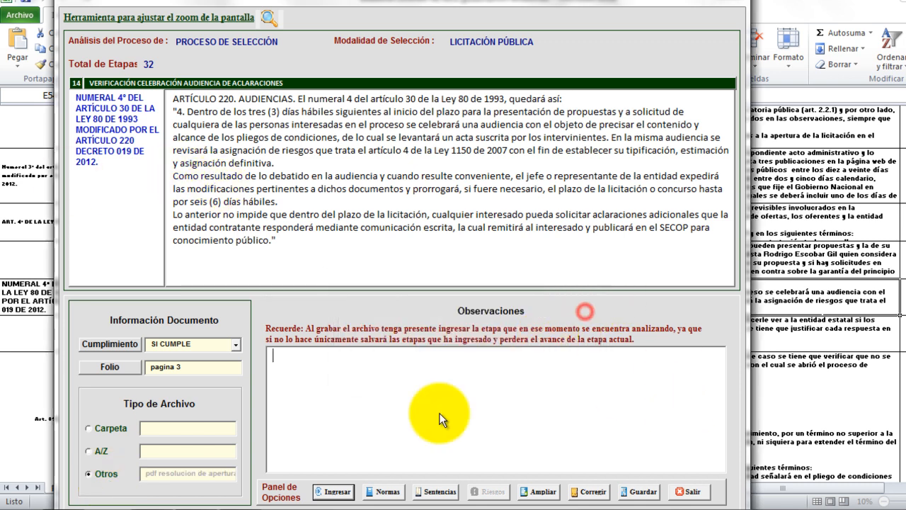
pyautogui.click(337, 491)
pyautogui.click(541, 303)
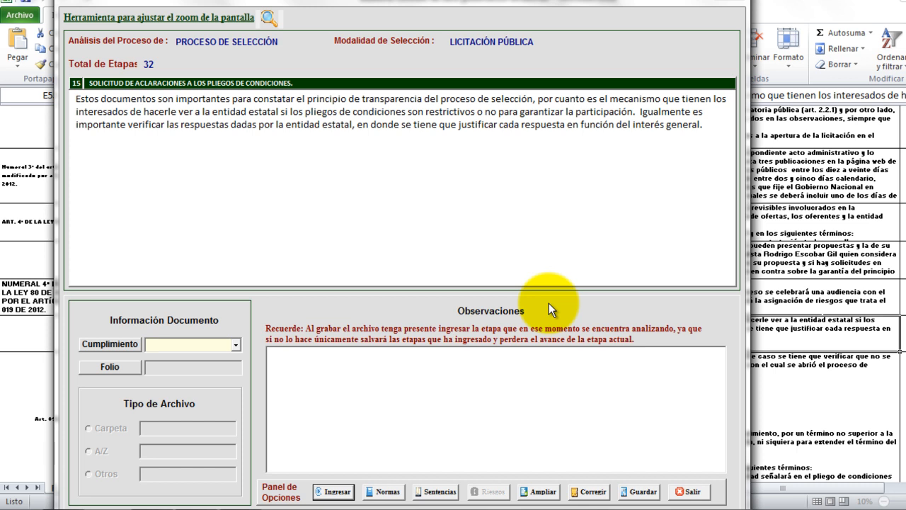
# Mark stage 15 as SI CUMPLE with folio 'pagina 3'.
pyautogui.click(238, 344)
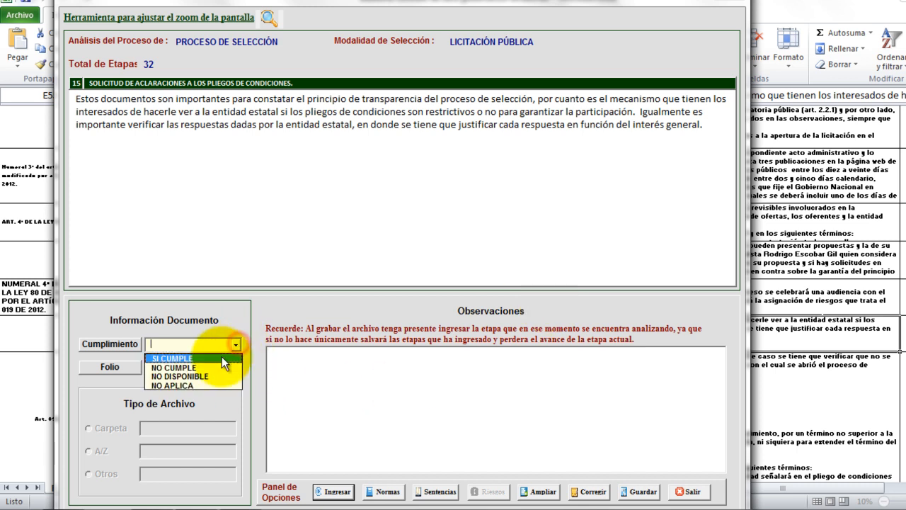
pyautogui.click(225, 357)
pyautogui.write('pa')
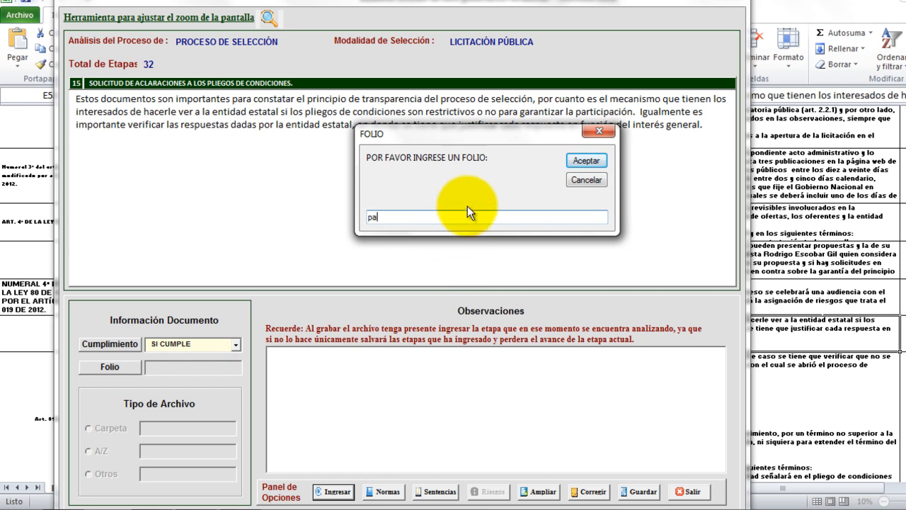
pyautogui.write('gina 3')
pyautogui.click(590, 163)
# Record file type Otros, location 'pdf resolucion de apertura', then submit and continue to stage 16.
pyautogui.click(89, 475)
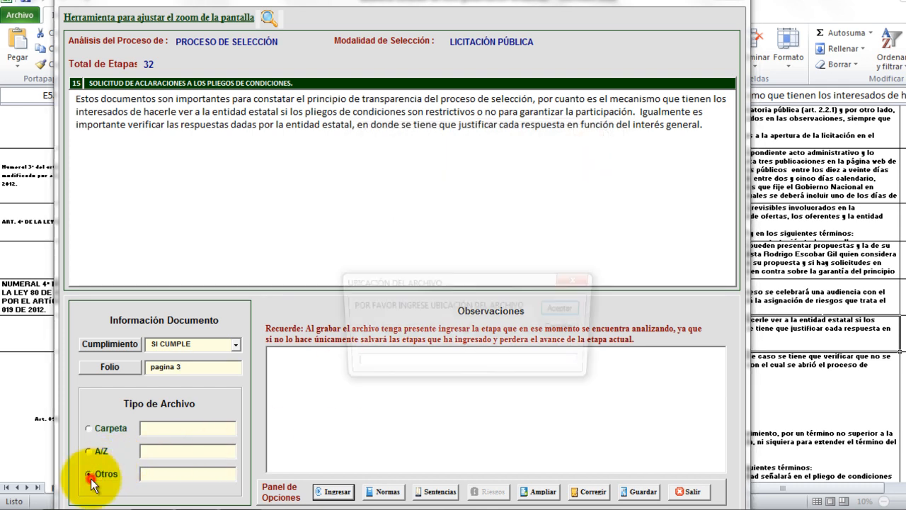
pyautogui.write('pdf ')
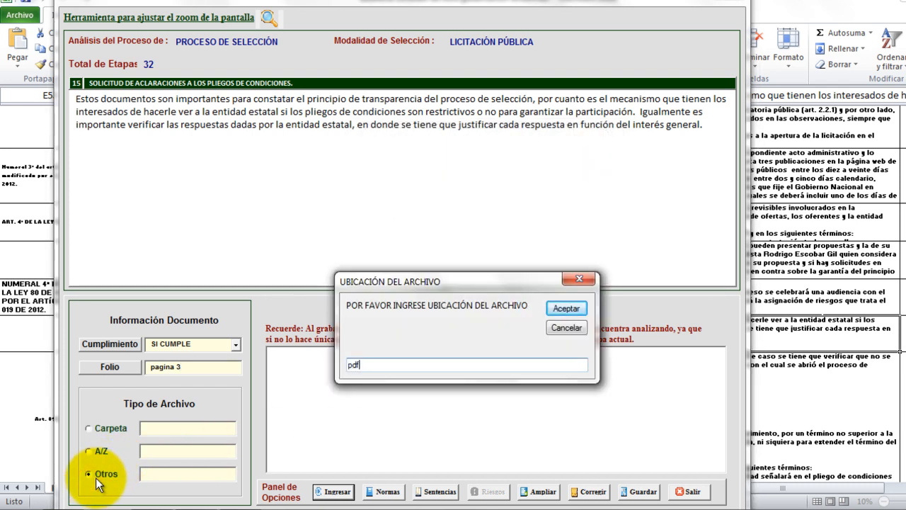
pyautogui.write('reso.ulucion de apertura')
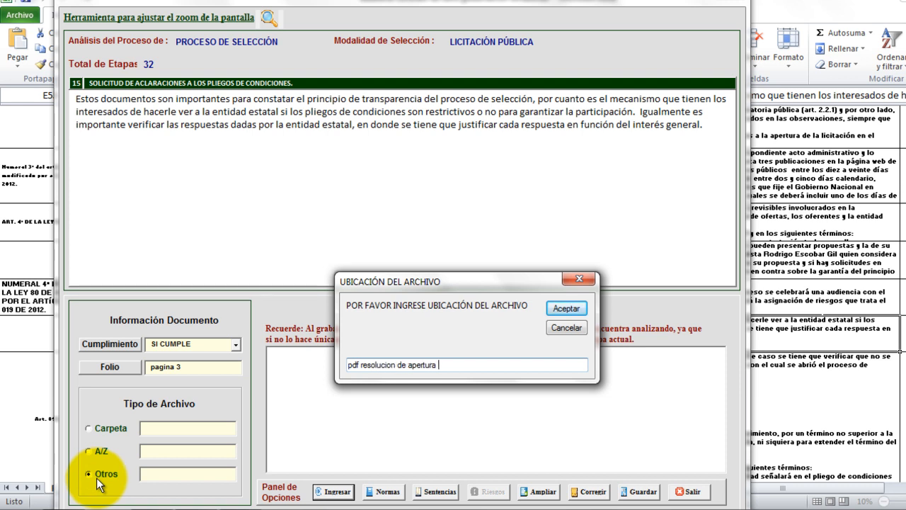
pyautogui.click(565, 308)
pyautogui.click(333, 492)
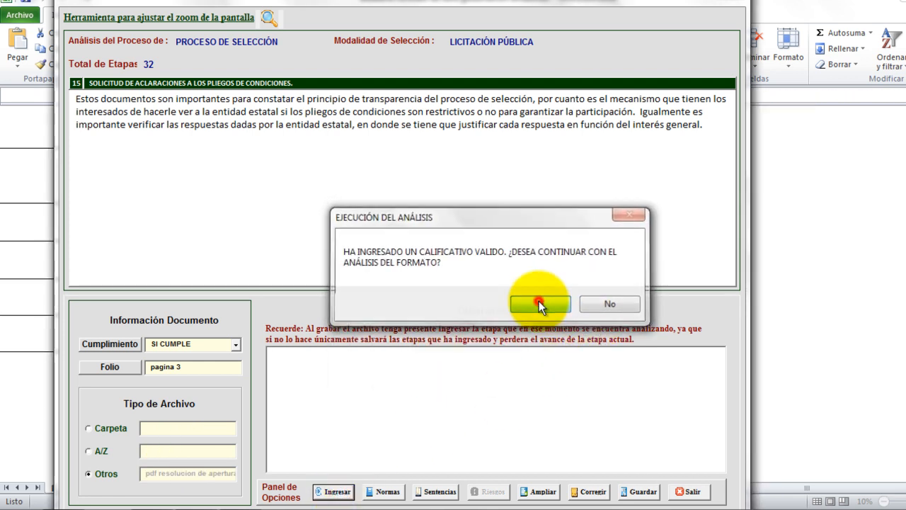
pyautogui.click(536, 302)
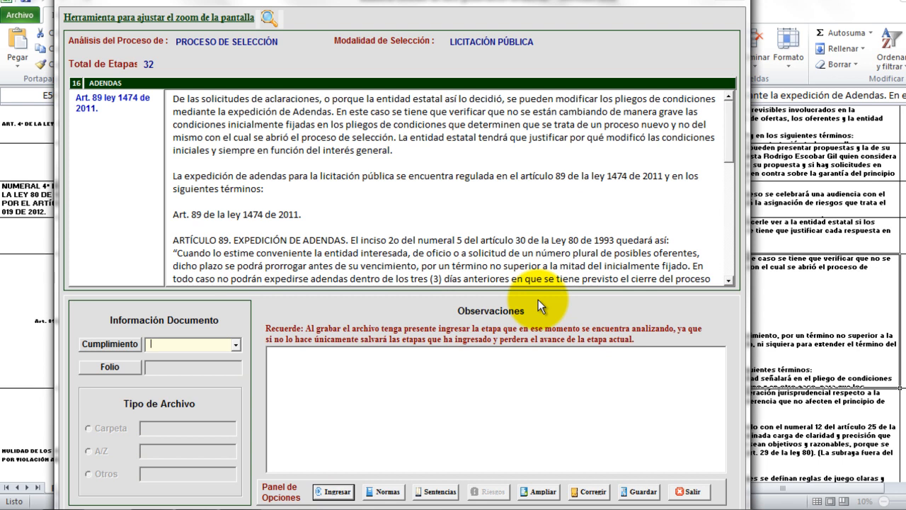
# Mark the Art. 89 ADENDAS item as SI CUMPLE with folio 'pagina 4'.
pyautogui.click(235, 343)
pyautogui.click(222, 359)
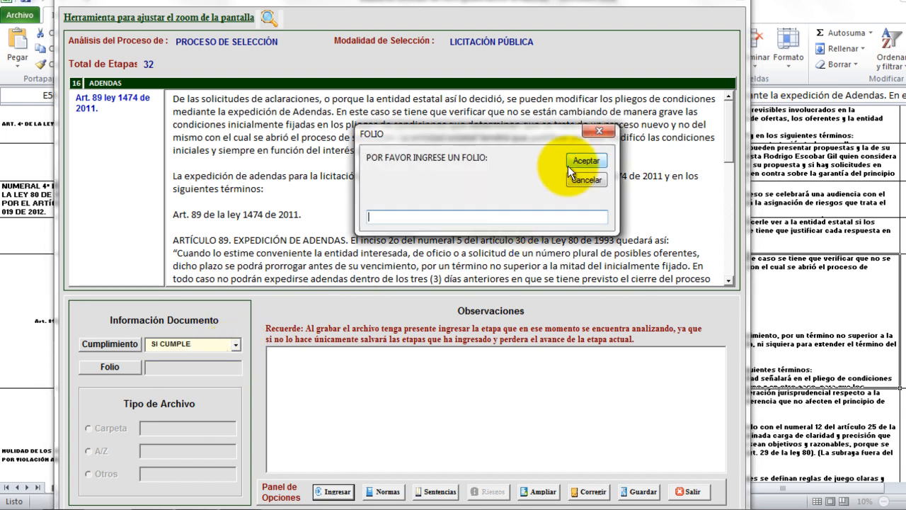
pyautogui.click(501, 215)
pyautogui.write('pagina 4')
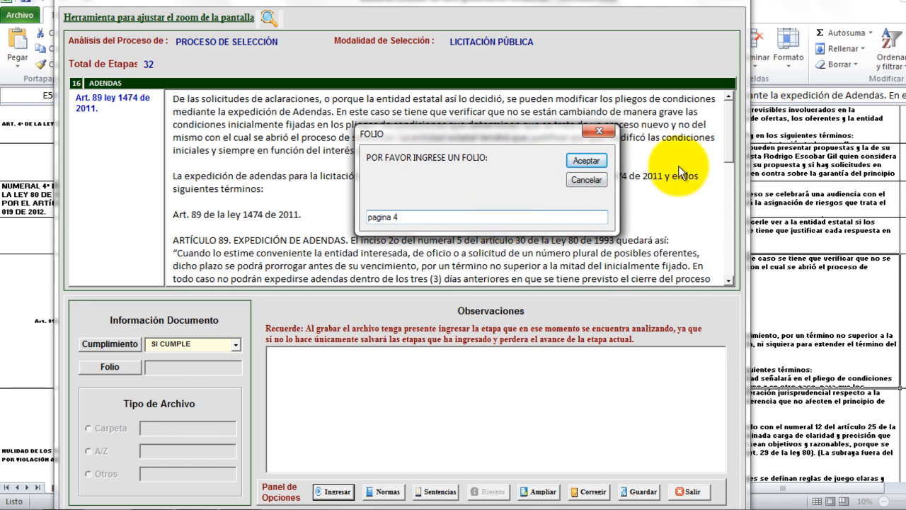
pyautogui.click(586, 160)
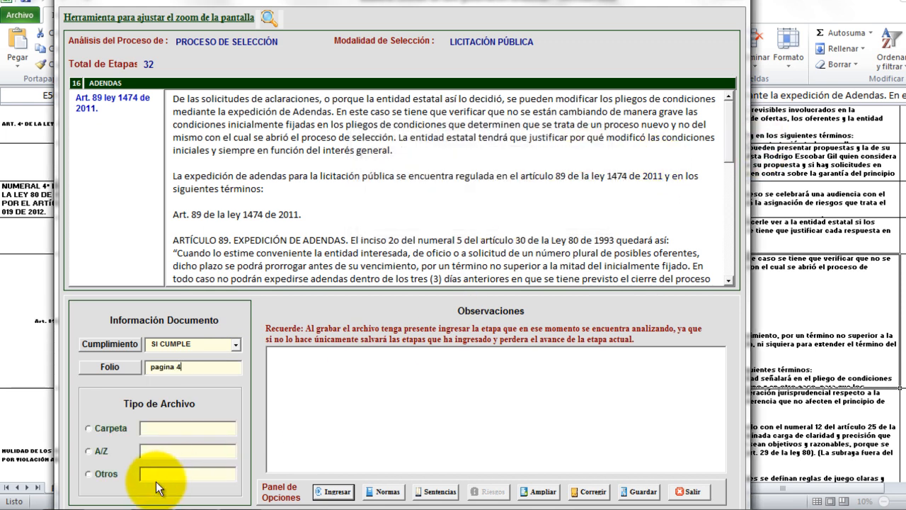
# Enter file type Otros with location 'pdf resolucion de apertura', submit, and advance to the next item.
pyautogui.click(86, 475)
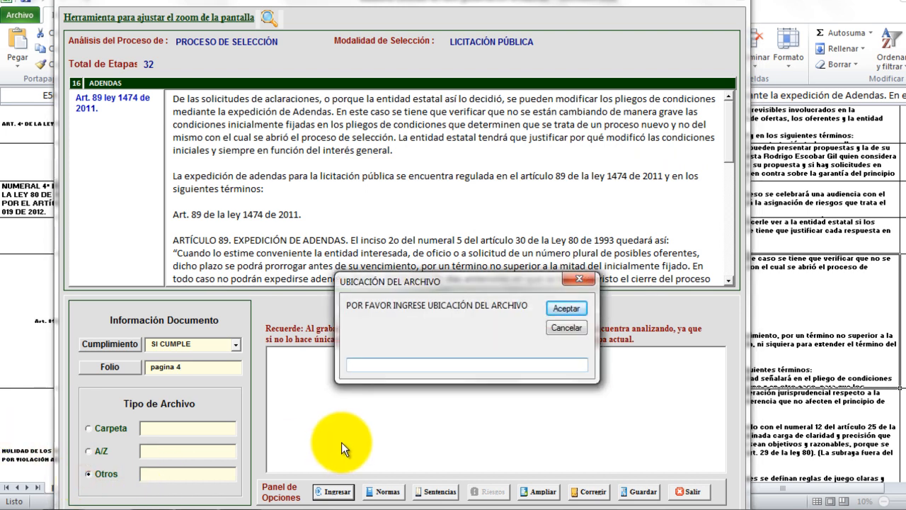
pyautogui.write('pdf resolucino de')
pyautogui.press('BackSpace')
pyautogui.press('BackSpace')
pyautogui.press('BackSpace')
pyautogui.press('BackSpace')
pyautogui.press('BackSpace')
pyautogui.press('BackSpace')
pyautogui.write('on de p')
pyautogui.press('BackSpace')
pyautogui.write('apertura')
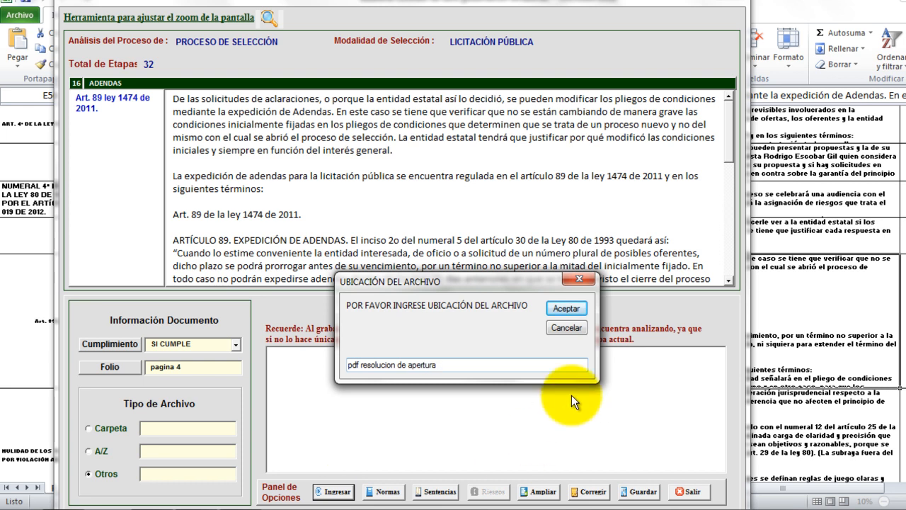
pyautogui.click(577, 313)
pyautogui.click(333, 490)
pyautogui.click(551, 306)
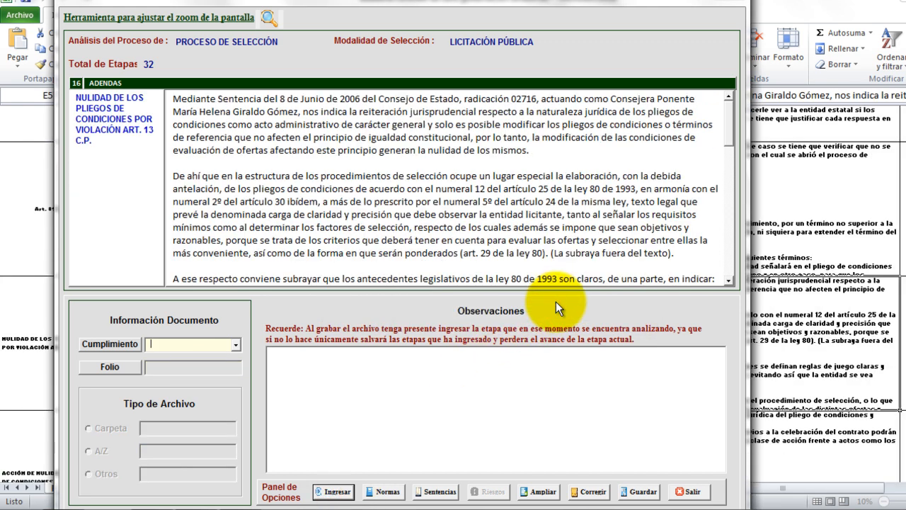
# Submit the nulidad, acción de nulidad and suspension addenda items as NO APLICA, continuing to stage 17.
pyautogui.click(237, 342)
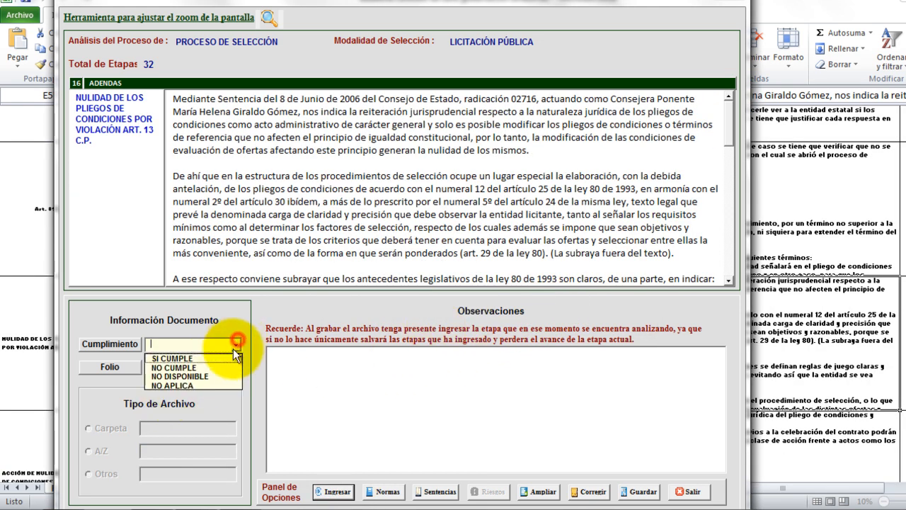
pyautogui.click(219, 382)
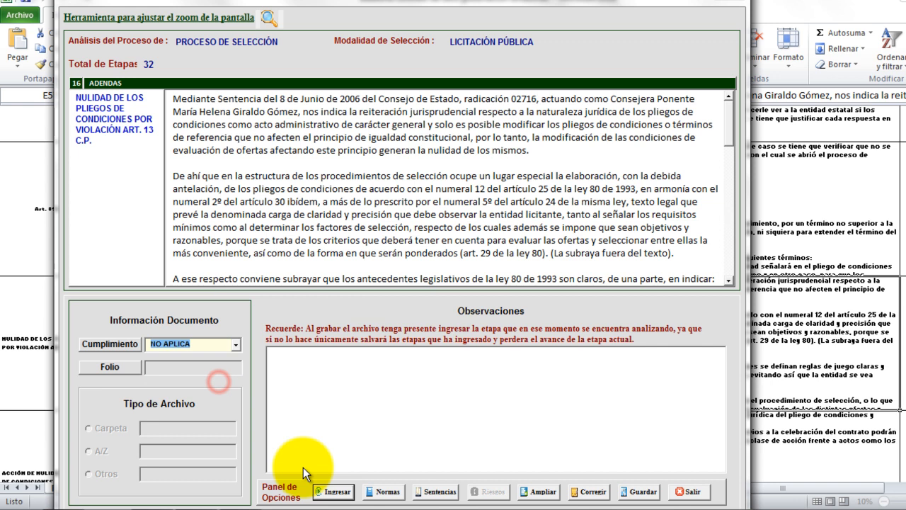
pyautogui.click(332, 490)
pyautogui.click(540, 299)
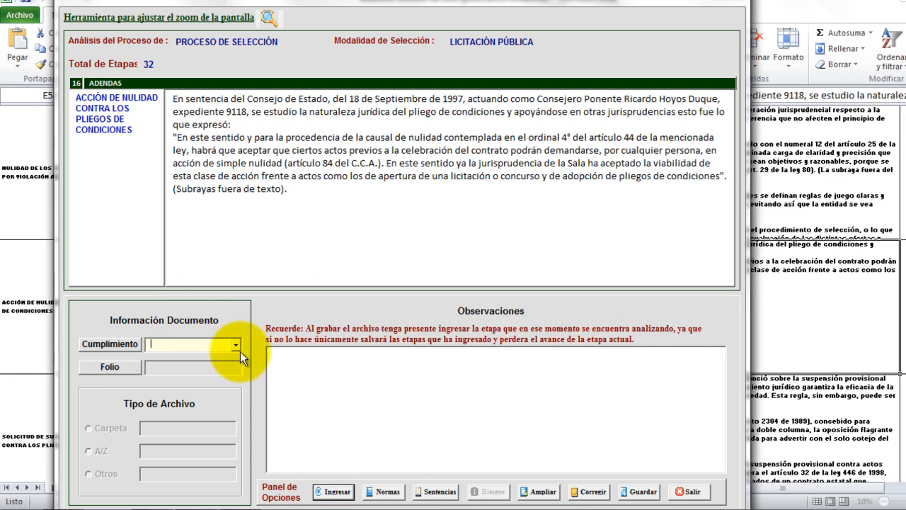
pyautogui.click(236, 345)
pyautogui.click(213, 385)
pyautogui.click(335, 491)
pyautogui.click(542, 304)
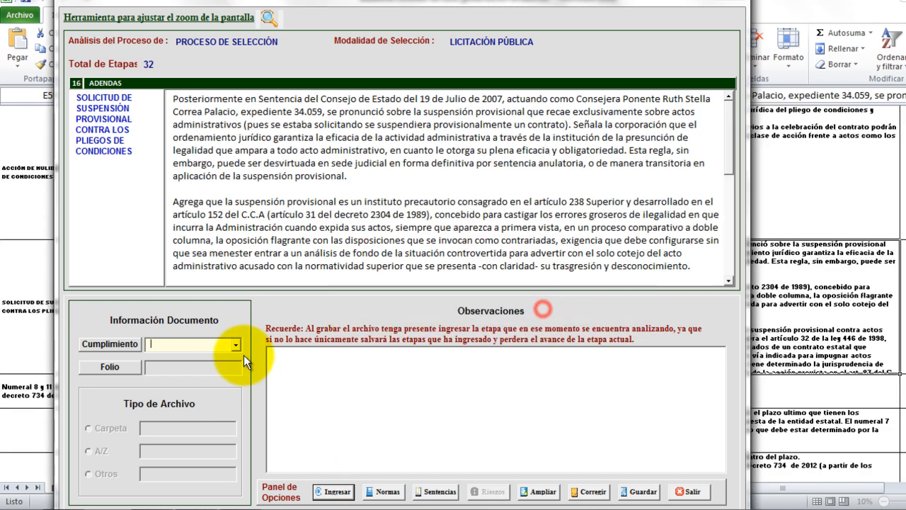
pyautogui.click(233, 344)
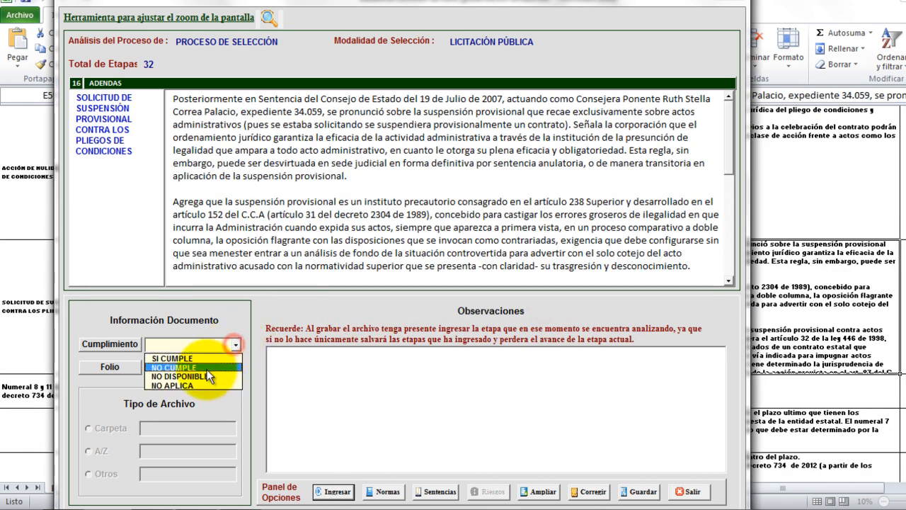
pyautogui.click(199, 385)
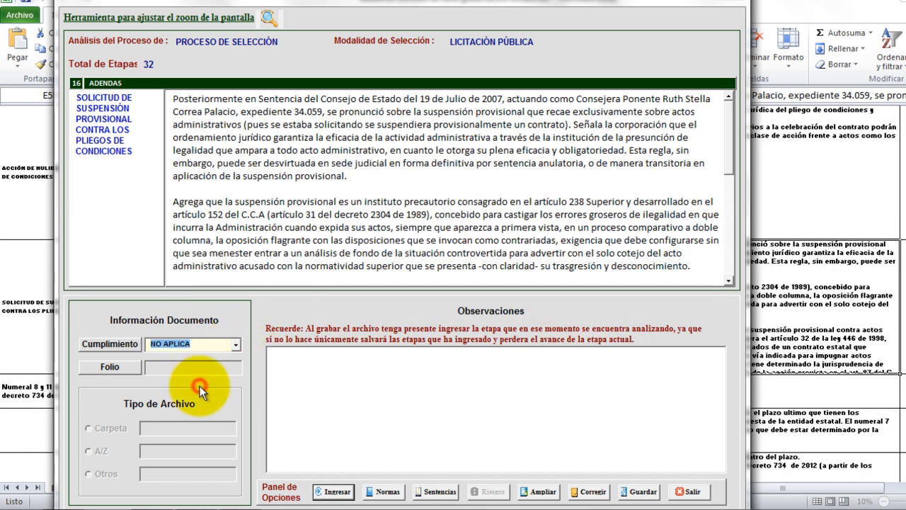
pyautogui.click(336, 491)
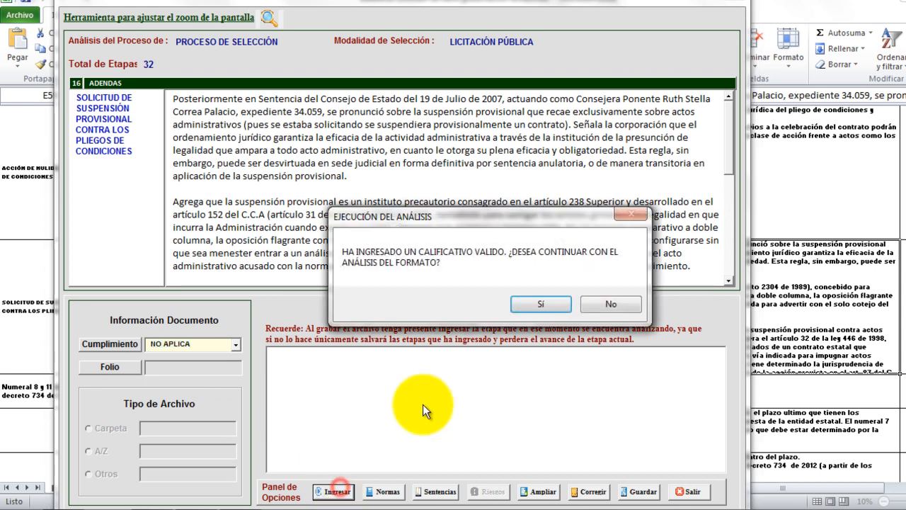
pyautogui.click(538, 303)
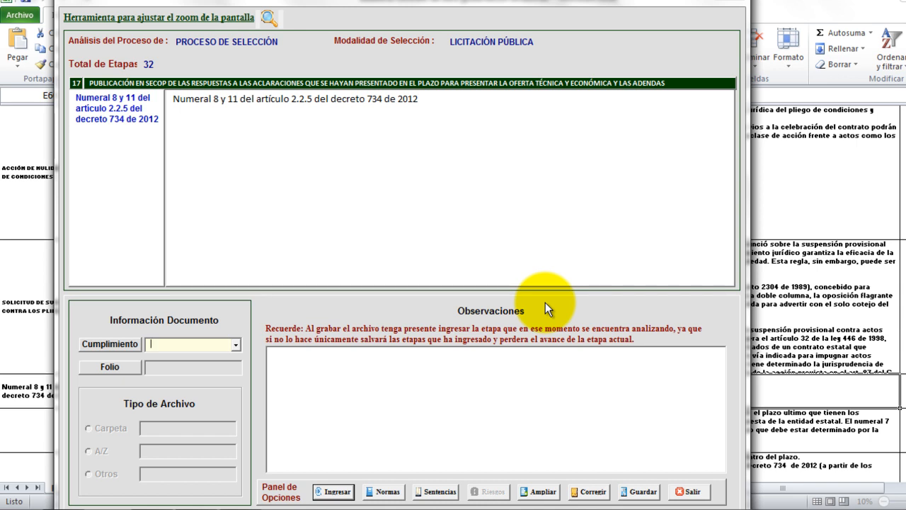
# Mark stage 17 as SI CUMPLE with folio 'pagina 1'.
pyautogui.click(237, 346)
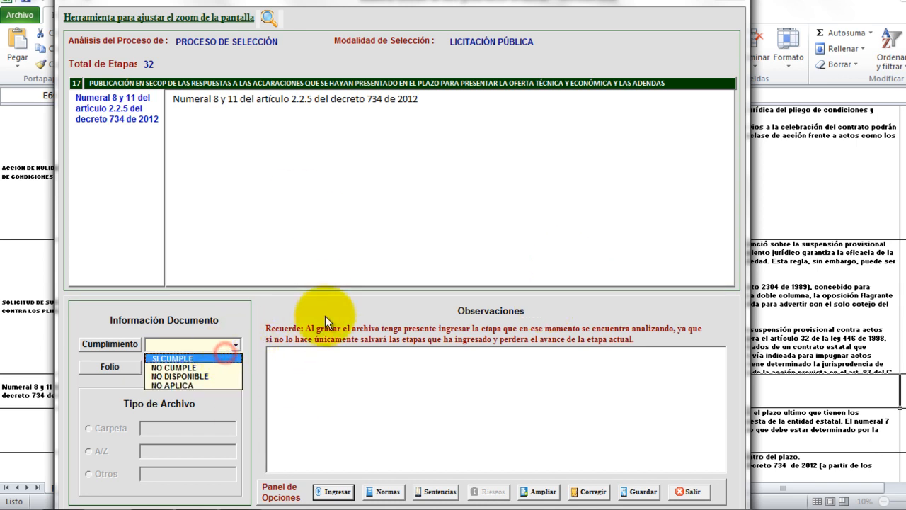
pyautogui.click(230, 357)
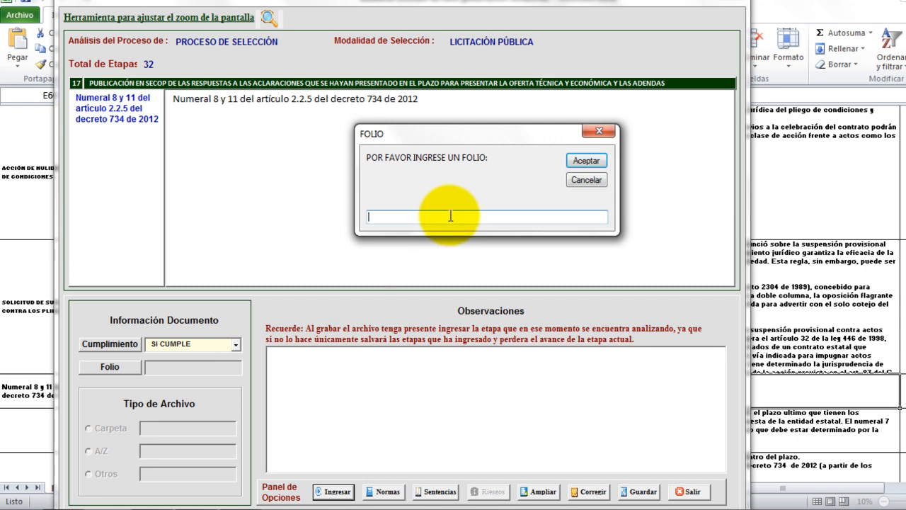
pyautogui.write('pagina 2')
pyautogui.press('BackSpace')
pyautogui.write('1')
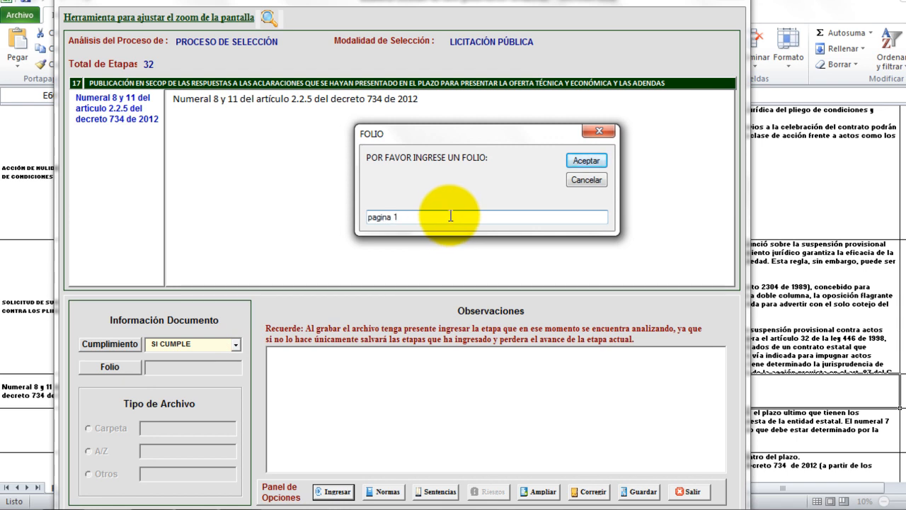
pyautogui.click(600, 164)
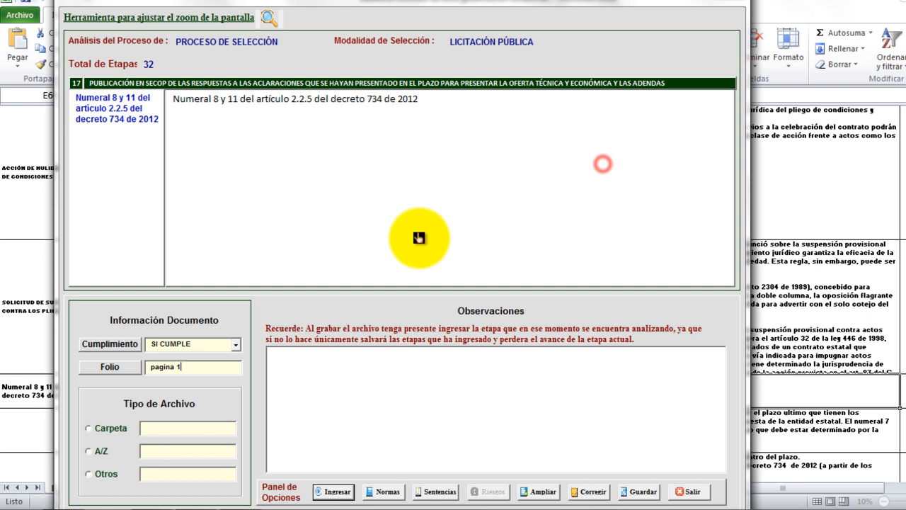
pyautogui.click(92, 474)
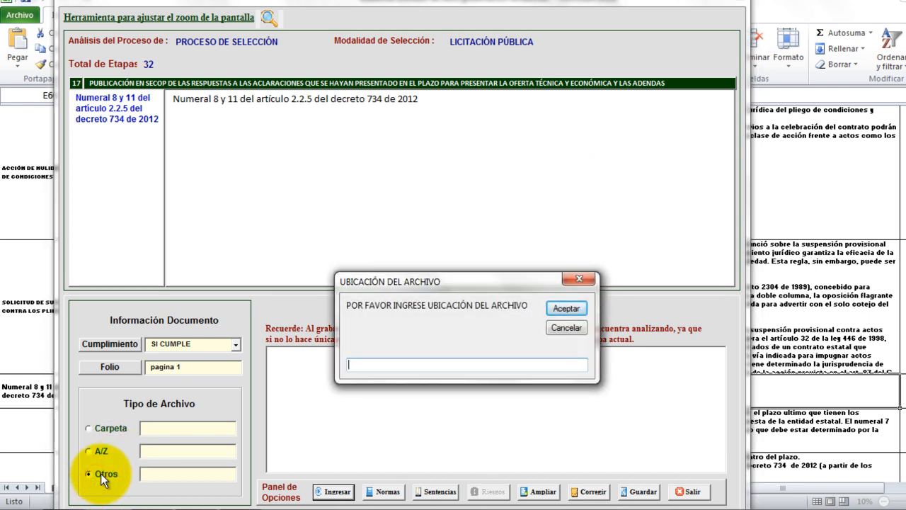
pyautogui.write('portal secop www.contratos.gov.co')
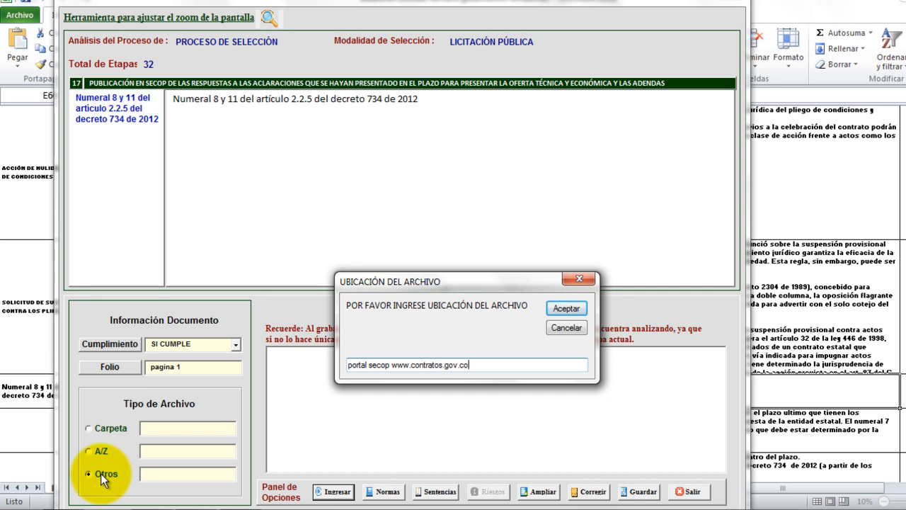
pyautogui.click(557, 311)
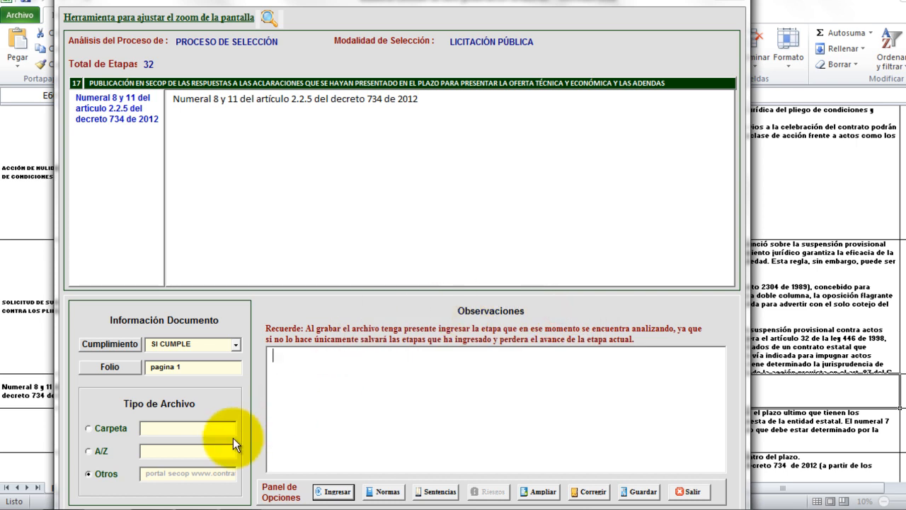
pyautogui.click(334, 491)
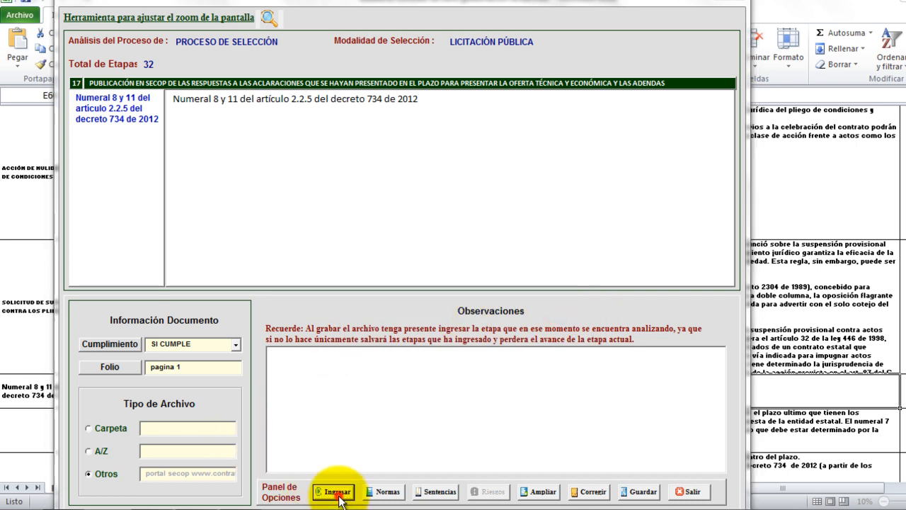
# Confirm stage 17, then mark stage 18 as SI CUMPLE with folio 'pagina 4'.
pyautogui.click(549, 307)
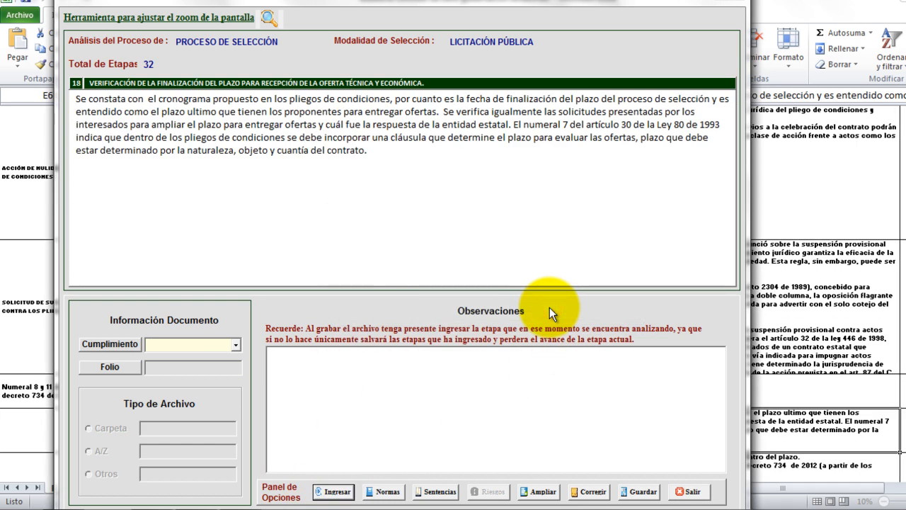
pyautogui.click(236, 343)
pyautogui.click(217, 356)
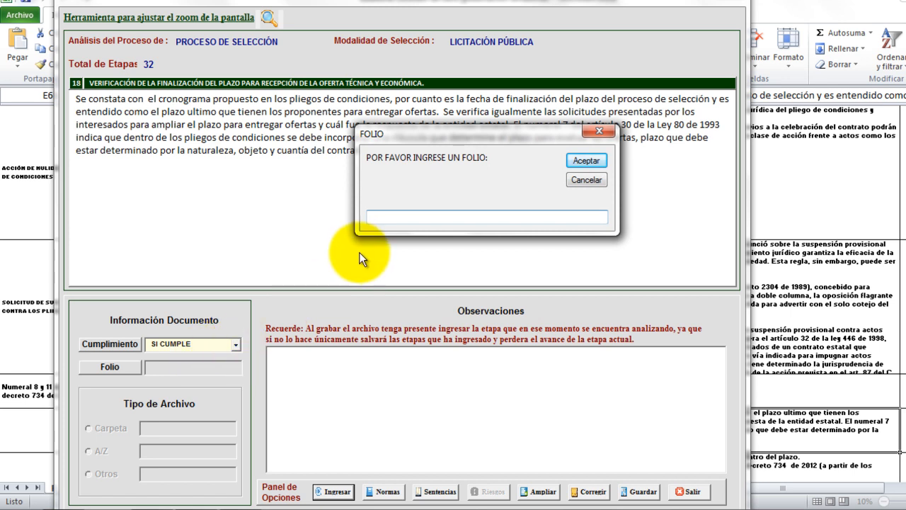
pyautogui.write('pagina 4')
pyautogui.click(579, 160)
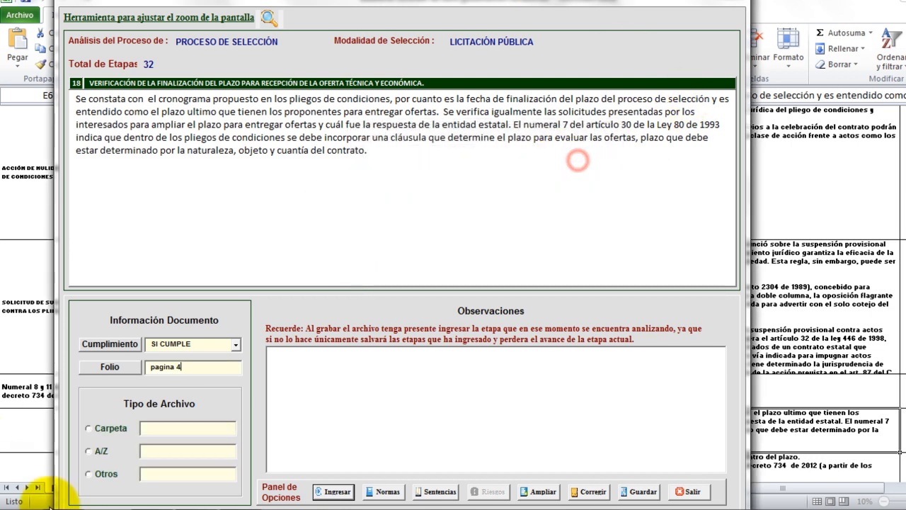
# Set stage 18's file type to Otros at 'pdf resolucion de apertura', submit, and advance to stage 19.
pyautogui.click(95, 482)
pyautogui.write('pdf resolucion de apertura')
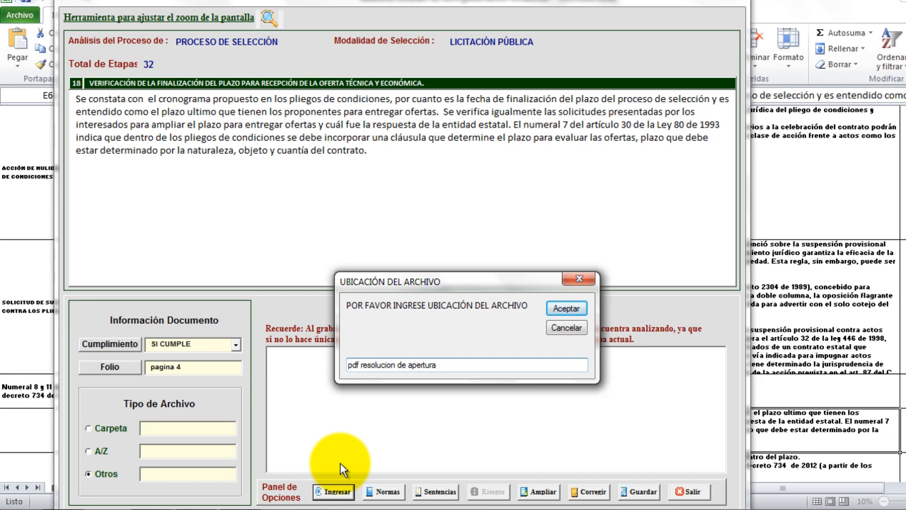
pyautogui.click(566, 309)
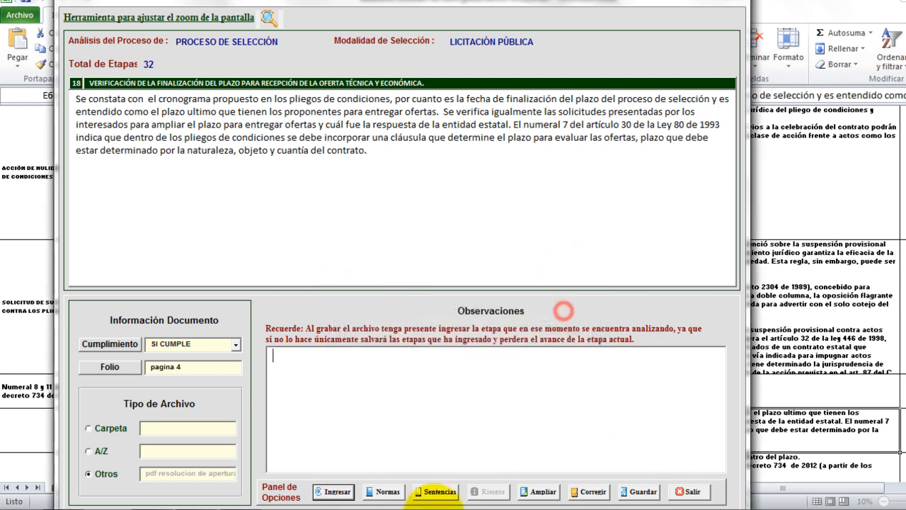
pyautogui.click(335, 500)
pyautogui.click(548, 306)
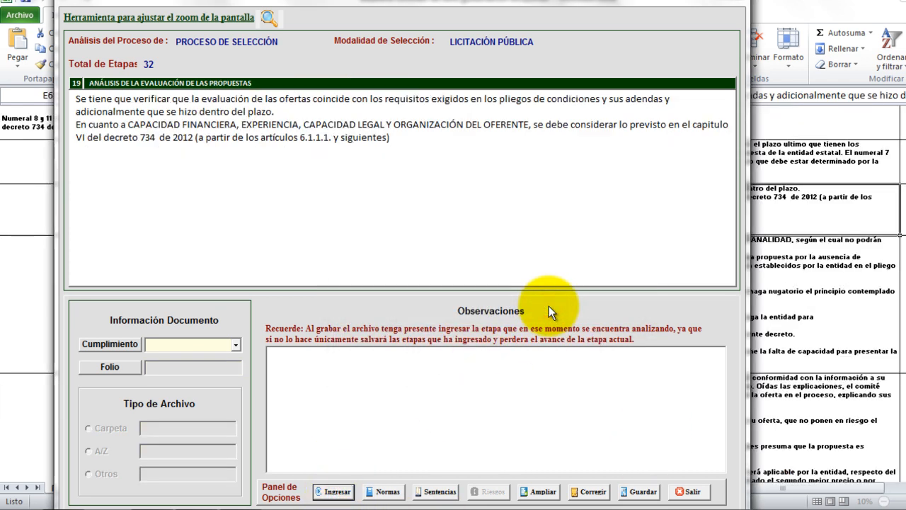
# Mark stage 19 as SI CUMPLE with folio 'pagina 1'.
pyautogui.click(217, 343)
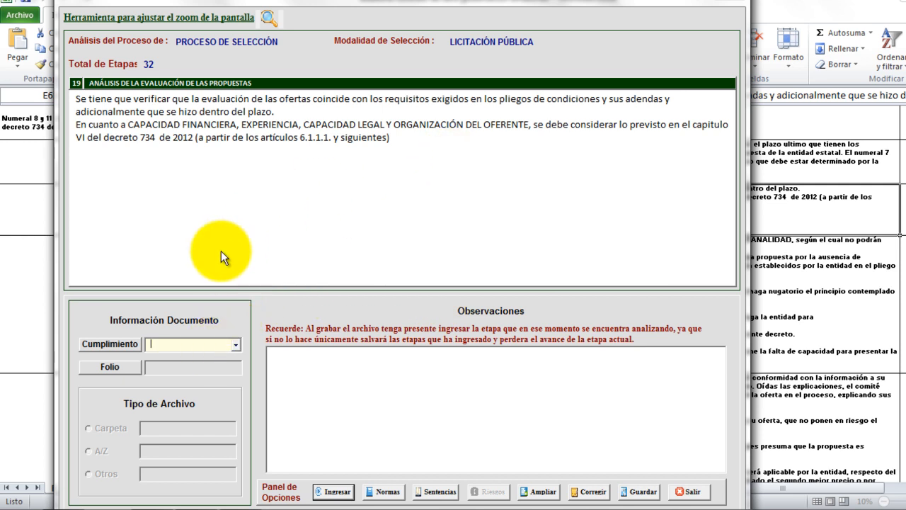
pyautogui.click(239, 344)
pyautogui.click(210, 354)
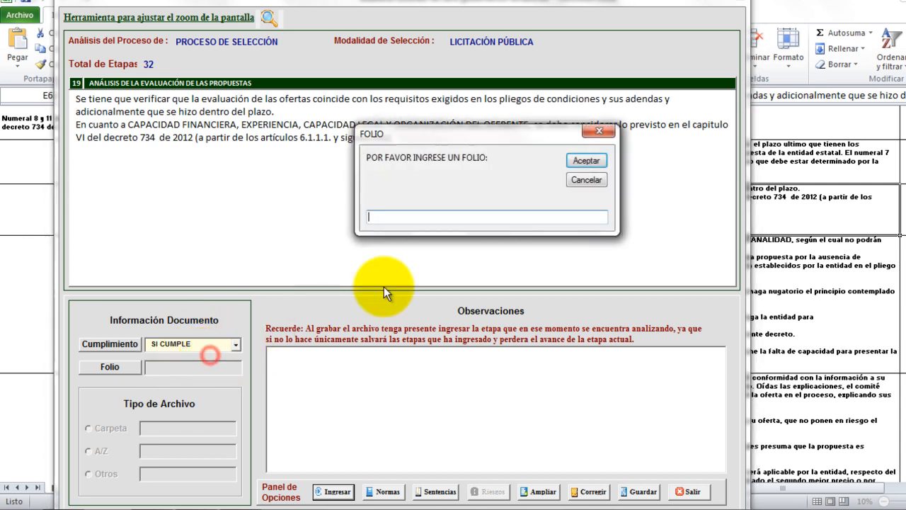
pyautogui.write('pagina 3')
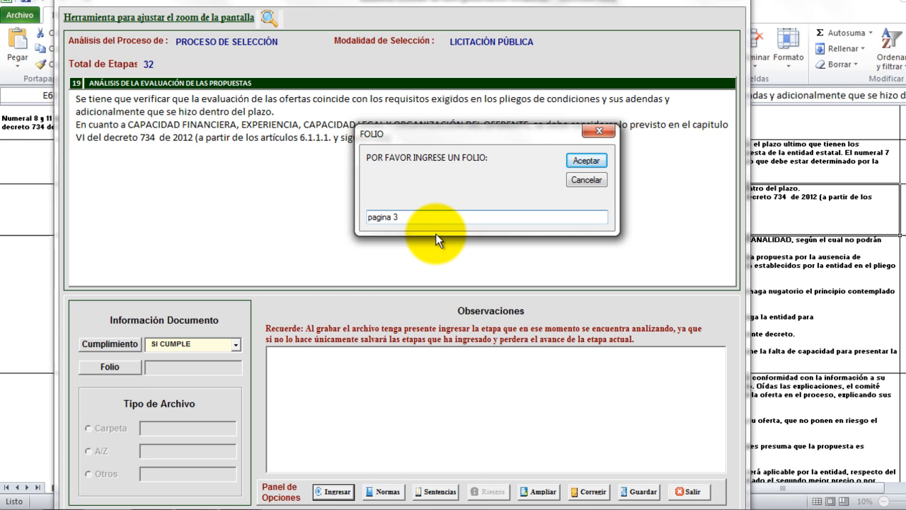
pyautogui.press('BackSpace')
pyautogui.write('1')
pyautogui.click(586, 161)
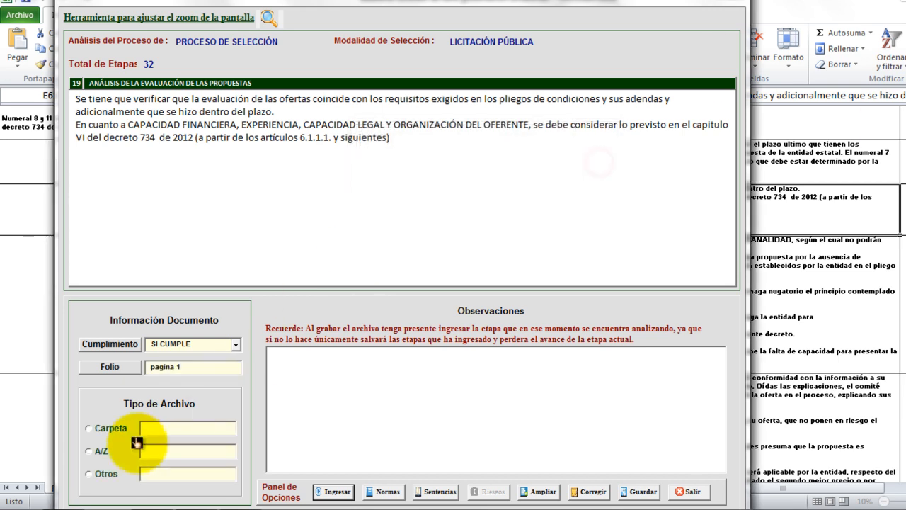
pyautogui.click(94, 479)
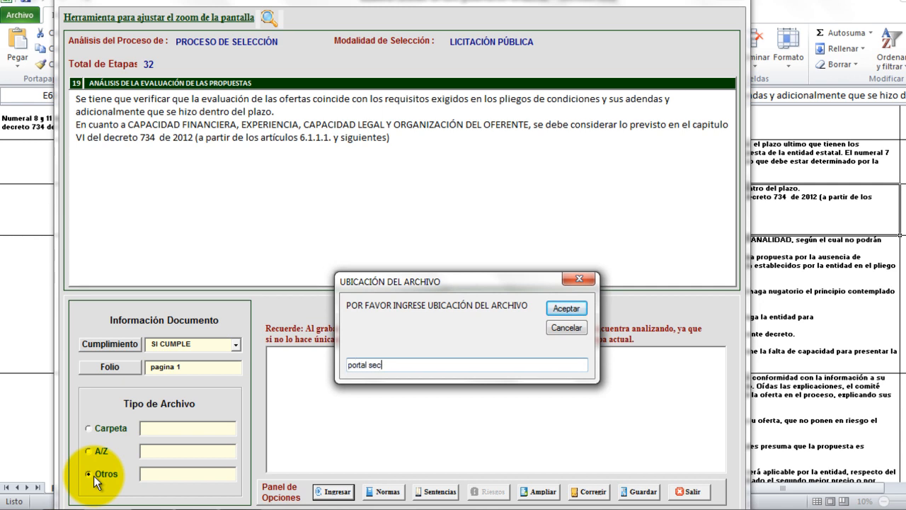
pyautogui.write('portal secop www. contrato')
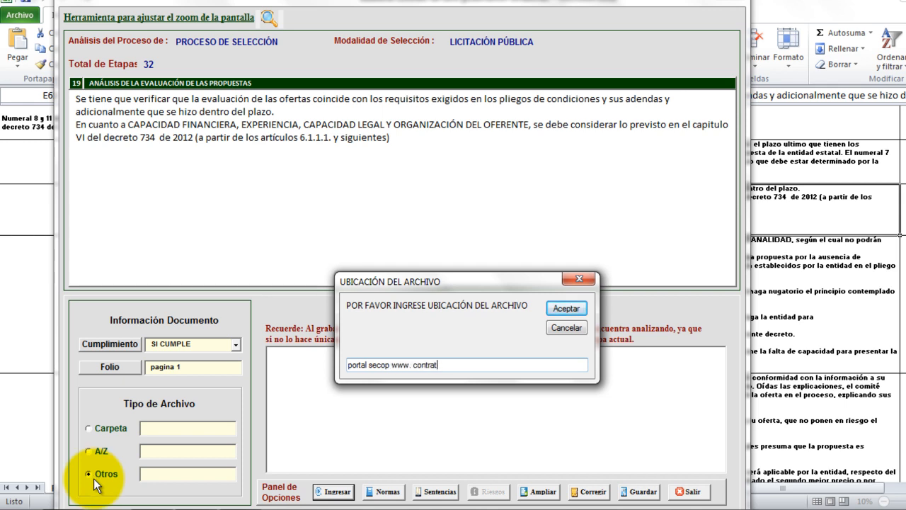
pyautogui.press('BackSpace')
pyautogui.press('BackSpace')
pyautogui.press('BackSpace')
pyautogui.press('BackSpace')
pyautogui.press('BackSpace')
pyautogui.write('contrato.gov.co')
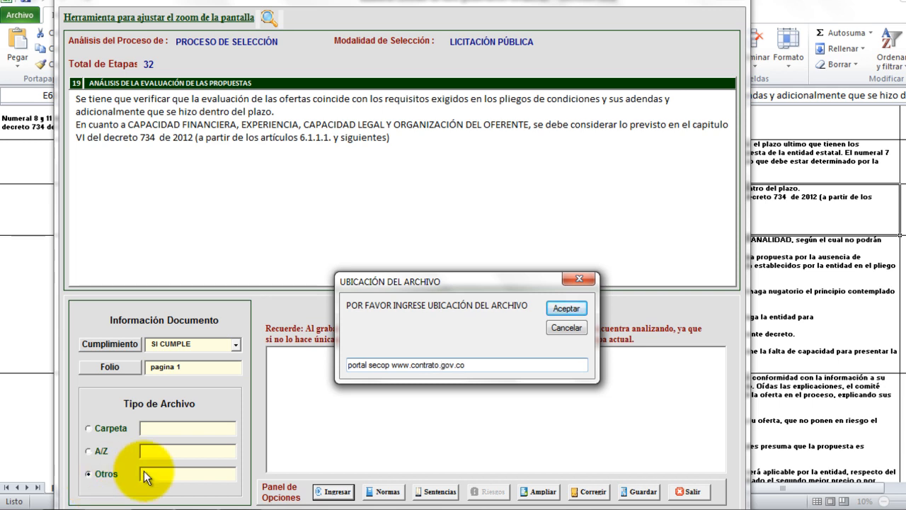
pyautogui.click(560, 310)
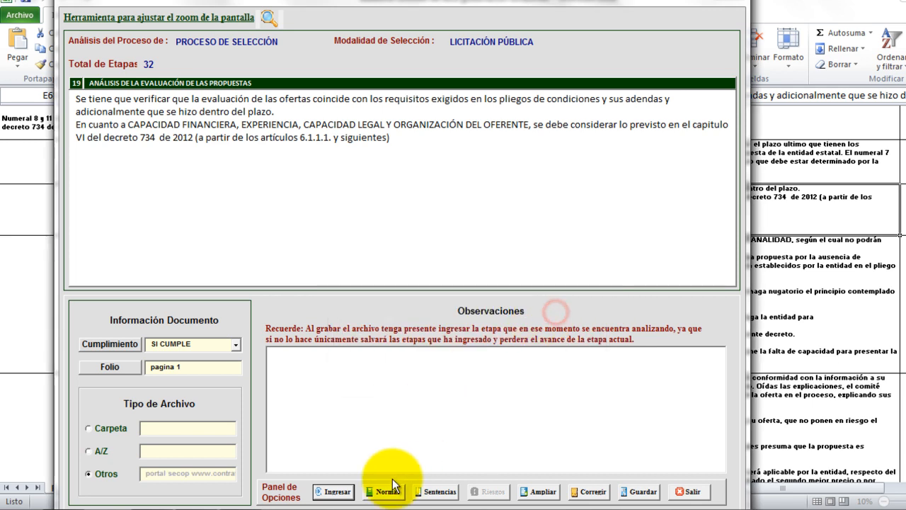
pyautogui.click(336, 491)
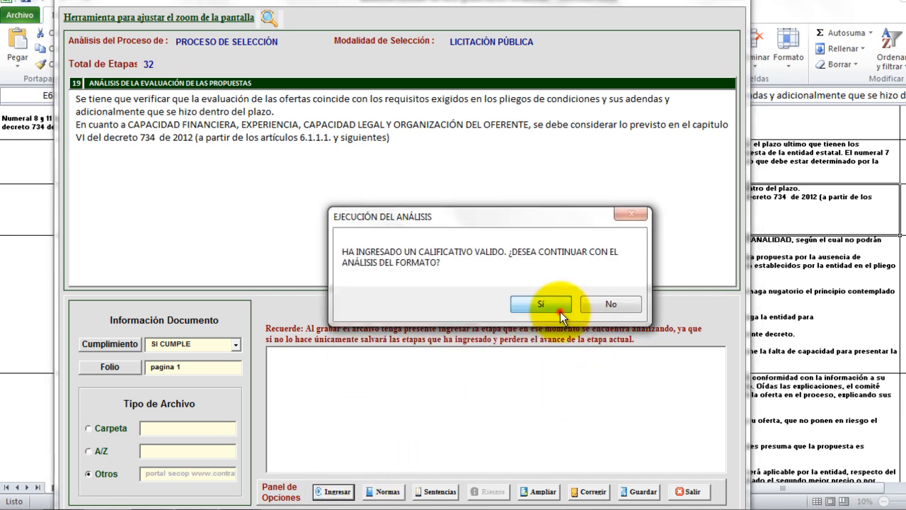
pyautogui.click(540, 305)
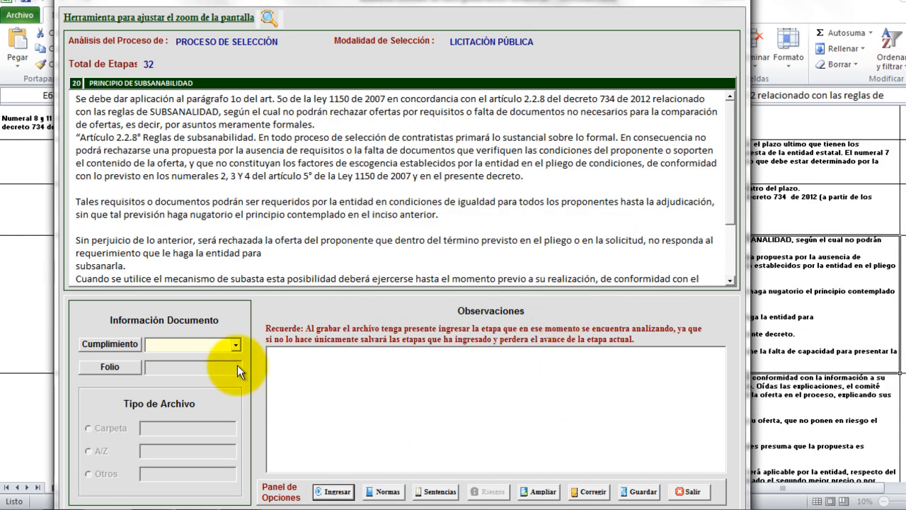
# Submit stages 20 and 21 as NO APLICA.
pyautogui.click(237, 344)
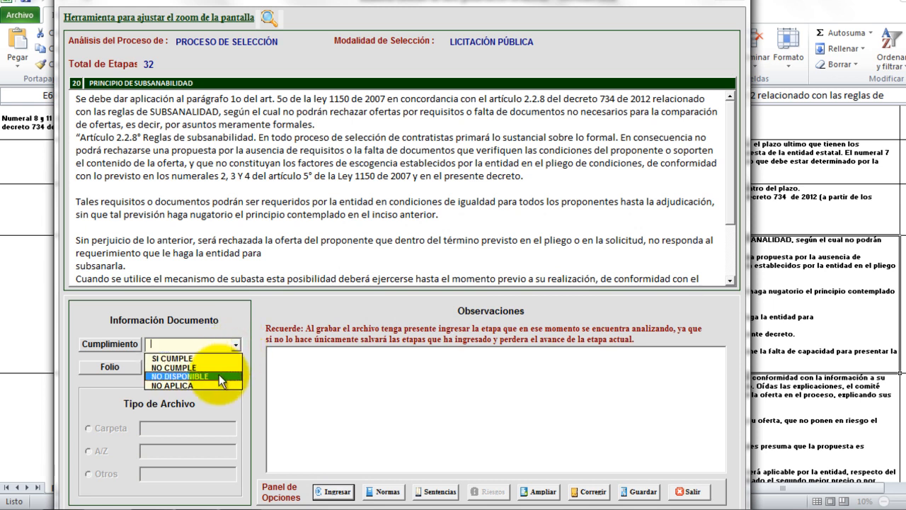
pyautogui.click(194, 386)
pyautogui.click(312, 484)
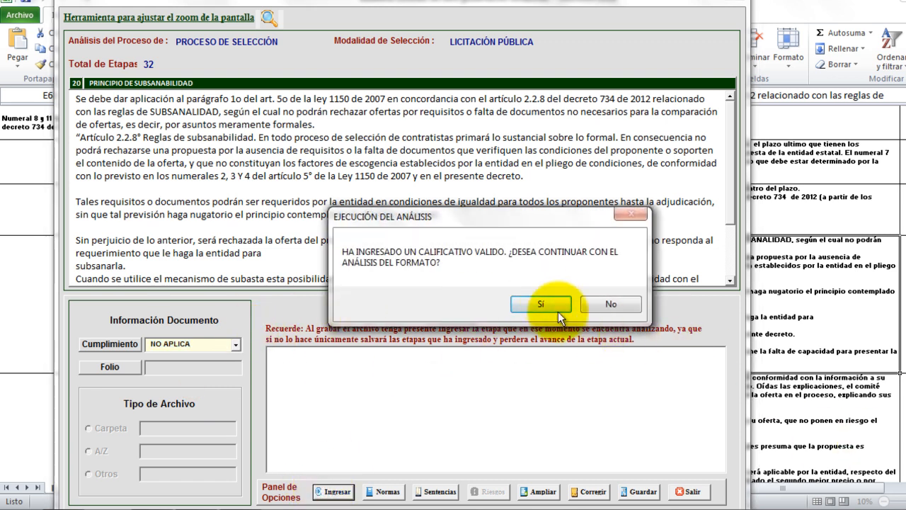
pyautogui.click(540, 303)
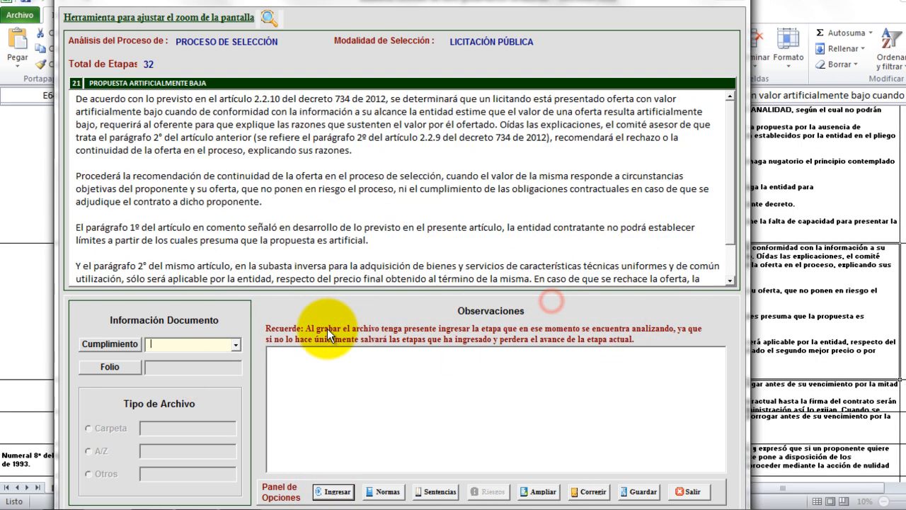
pyautogui.click(233, 345)
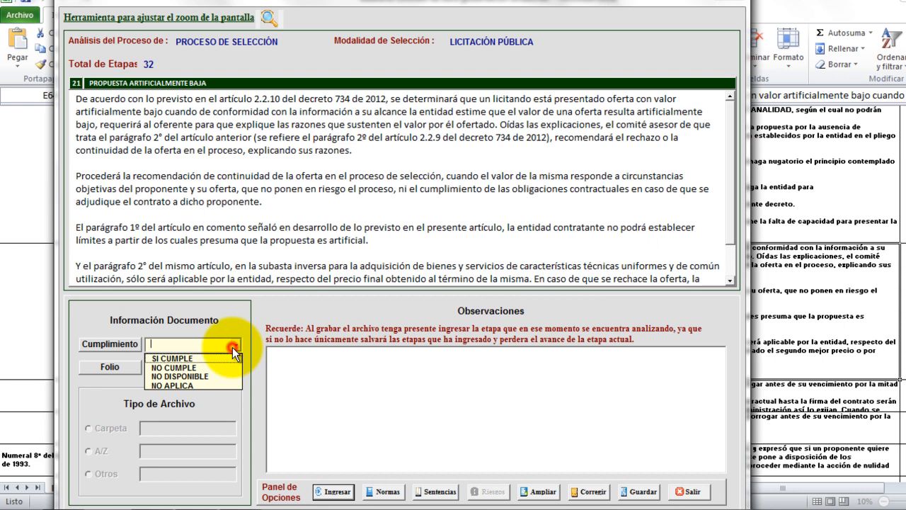
pyautogui.click(218, 384)
pyautogui.click(336, 492)
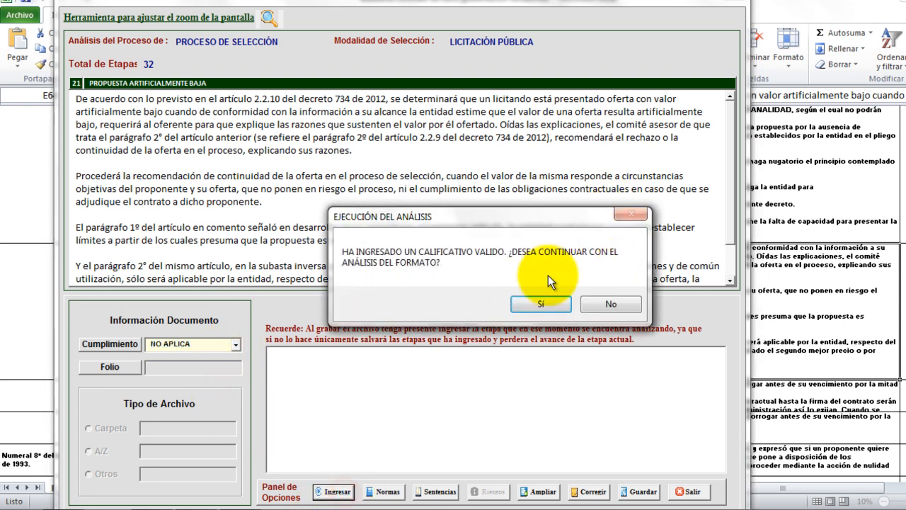
pyautogui.click(540, 303)
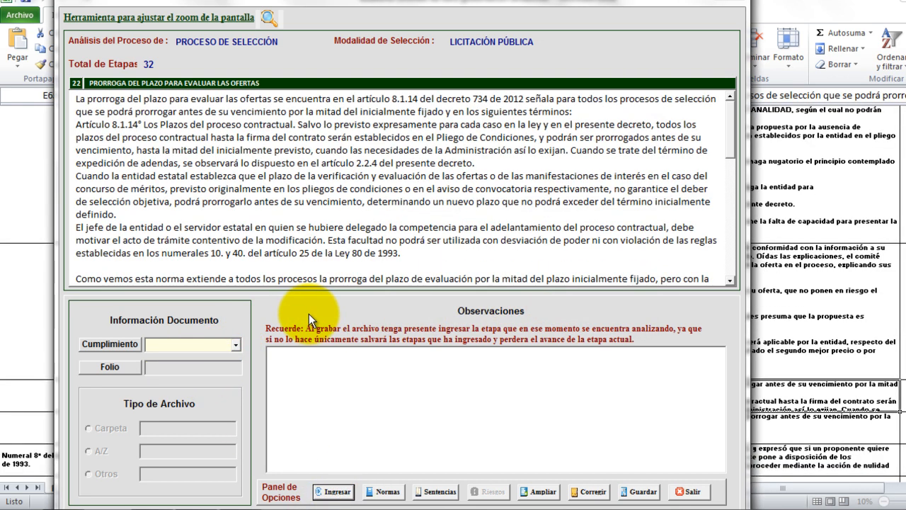
# Submit stages 22 and 23 as NO APLICA.
pyautogui.click(233, 346)
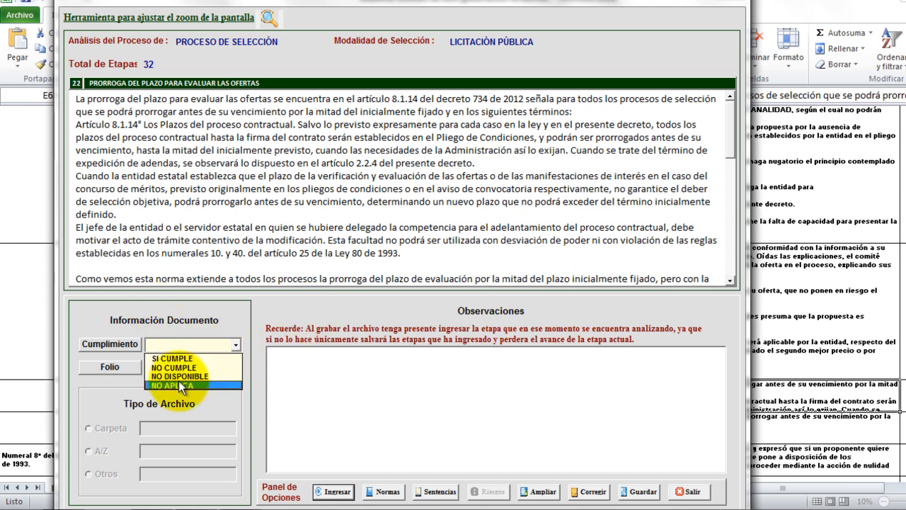
pyautogui.click(179, 383)
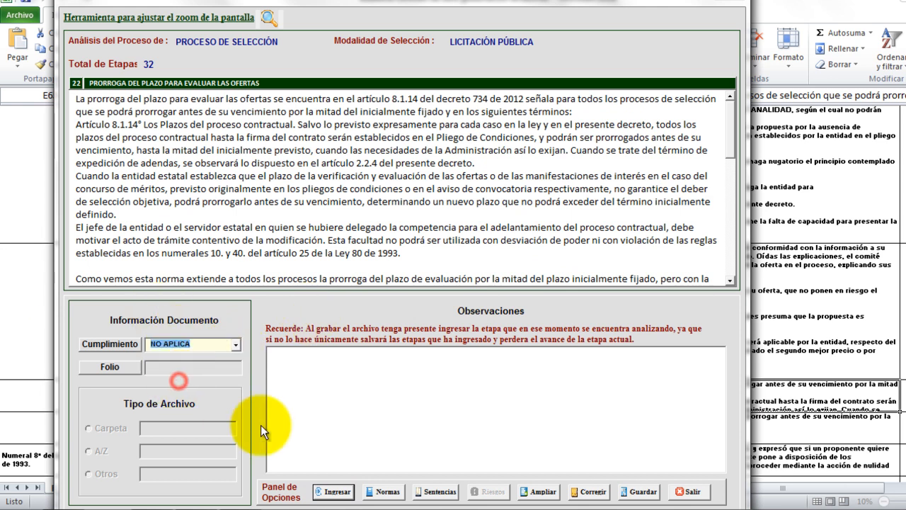
pyautogui.click(334, 491)
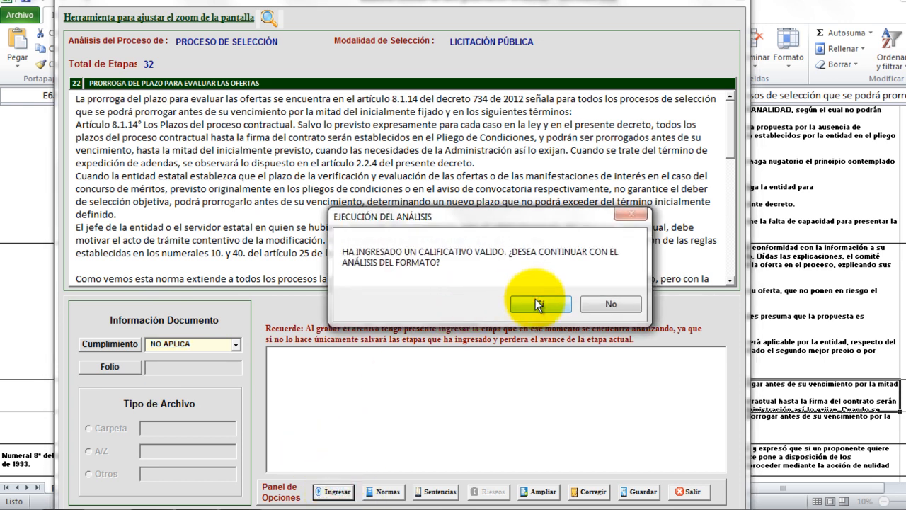
pyautogui.click(535, 299)
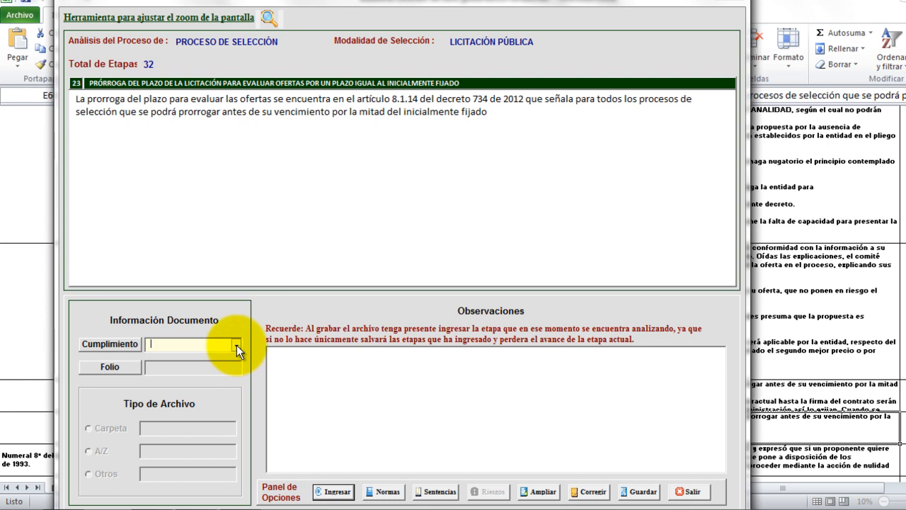
pyautogui.click(235, 344)
pyautogui.click(234, 386)
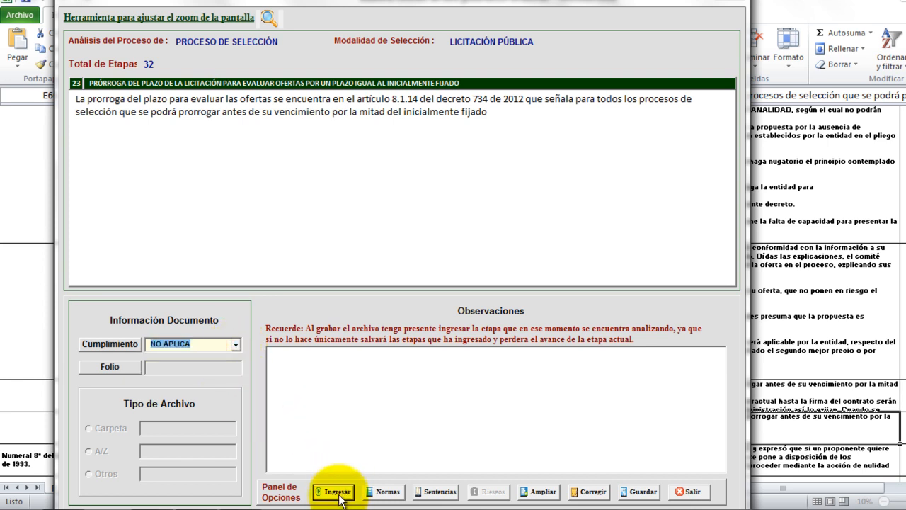
pyautogui.click(337, 491)
# Confirm stage 23, then rate stage 24 SI CUMPLE with folio 'pagina 4'.
pyautogui.click(541, 303)
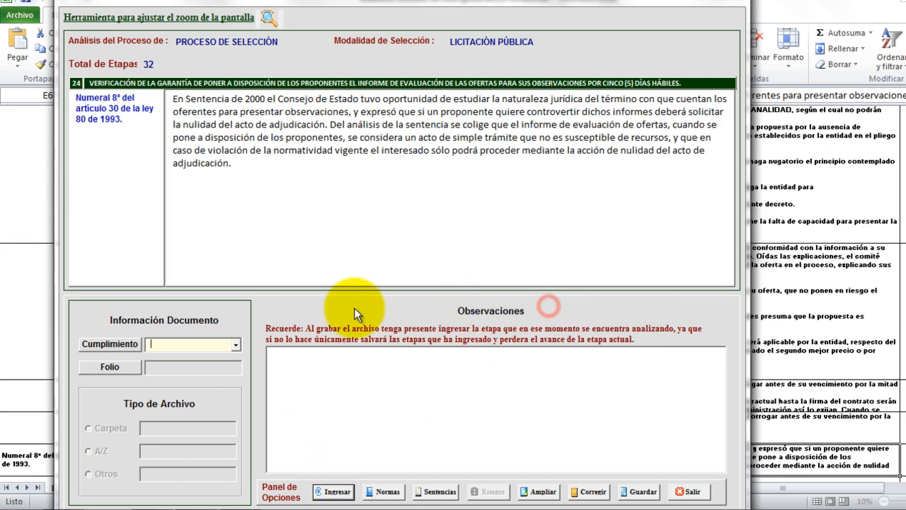
pyautogui.click(237, 344)
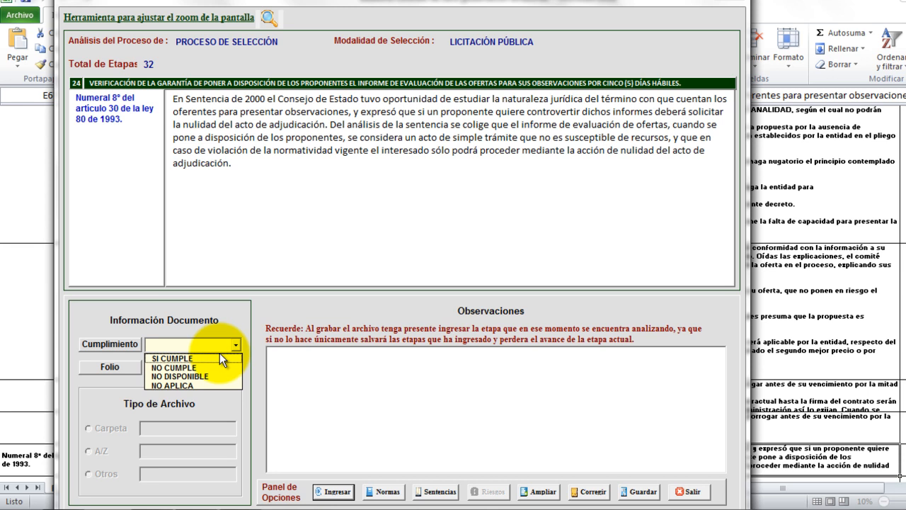
pyautogui.click(219, 359)
pyautogui.write('pagina 1')
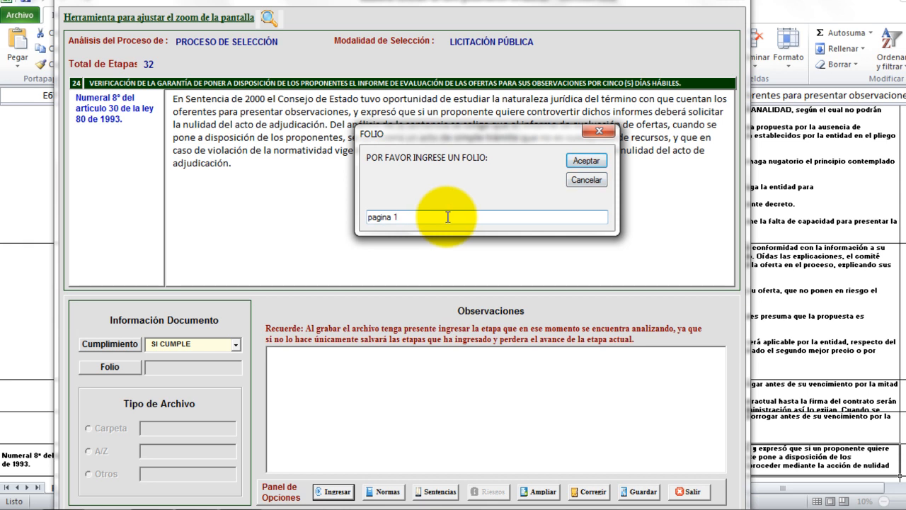
pyautogui.press('BackSpace')
pyautogui.write('4')
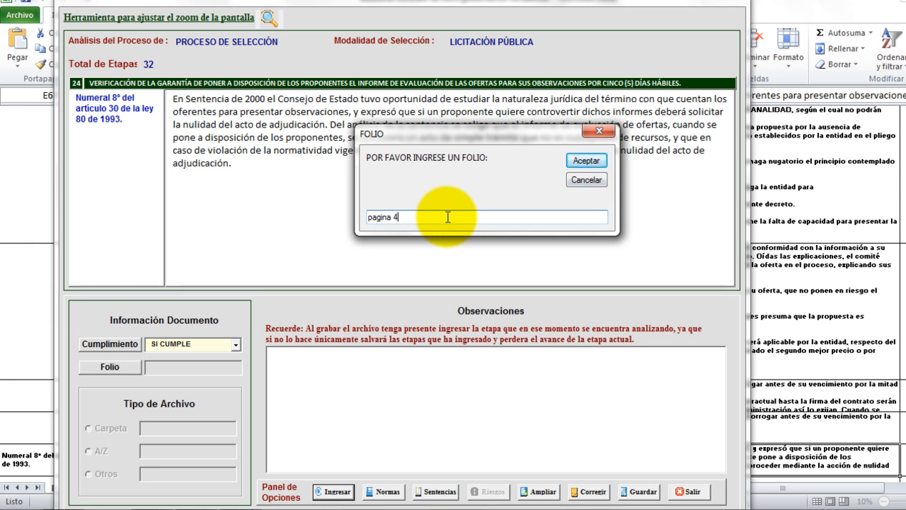
pyautogui.click(586, 160)
# Set stage 24's file type to Otros at 'pdf resolucion de apertura', submit, and advance to stage 25.
pyautogui.click(90, 473)
pyautogui.write('psf re')
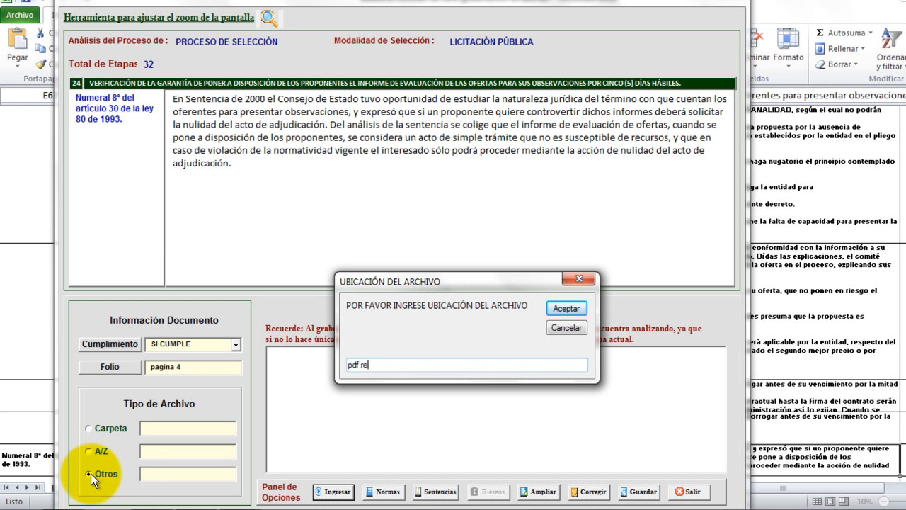
pyautogui.write('solucino d')
pyautogui.press('BackSpace')
pyautogui.press('BackSpace')
pyautogui.press('BackSpace')
pyautogui.press('BackSpace')
pyautogui.write('n de apoertura')
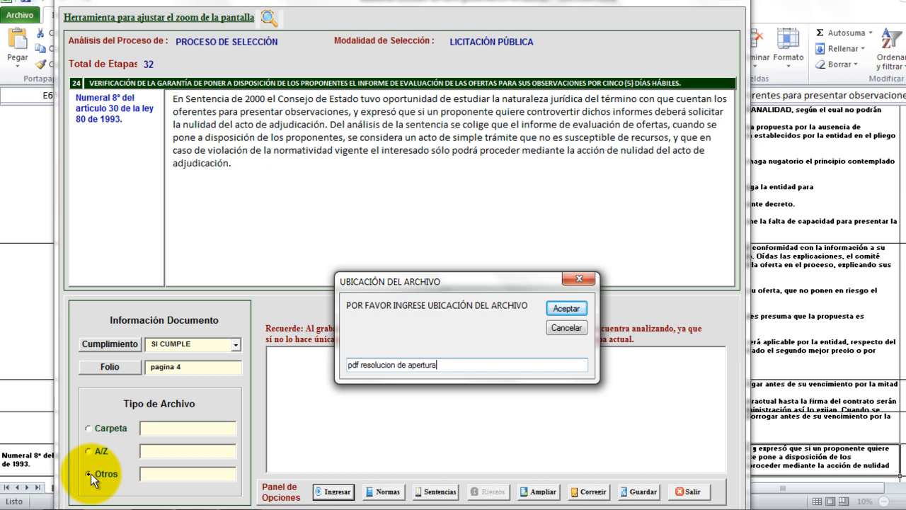
pyautogui.click(571, 308)
pyautogui.click(334, 491)
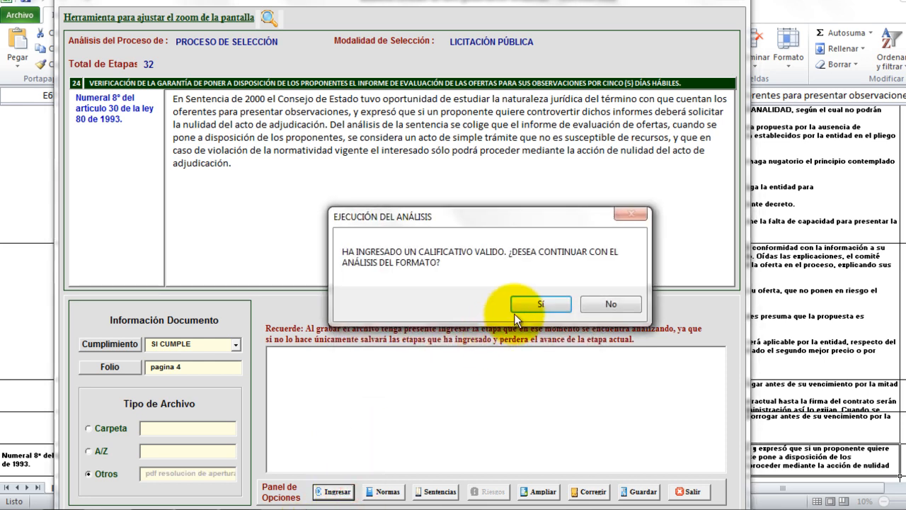
pyautogui.click(527, 305)
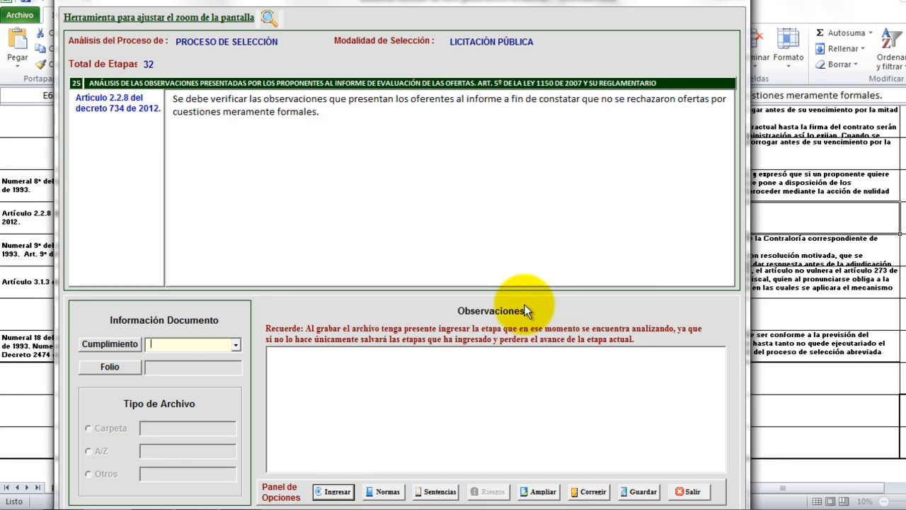
# Submit stage 25 as NO APLICA and advance to stage 26.
pyautogui.click(236, 345)
pyautogui.click(205, 384)
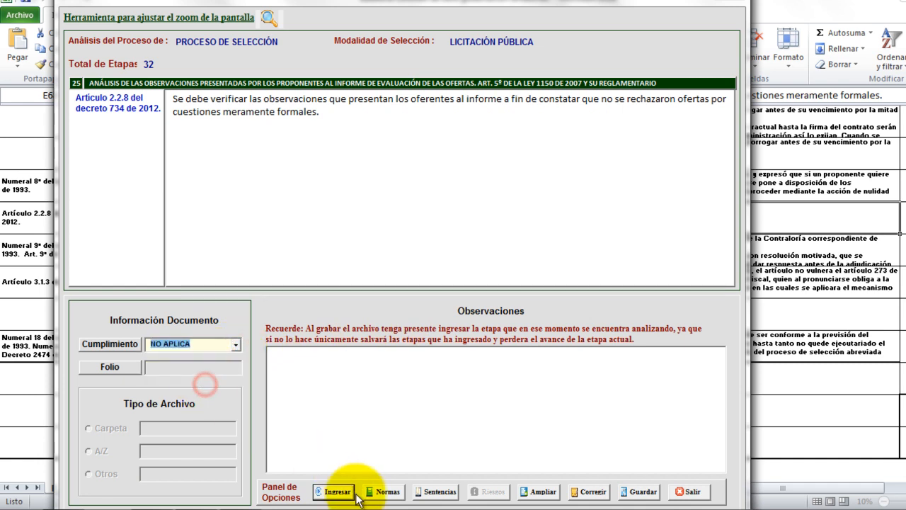
pyautogui.click(333, 488)
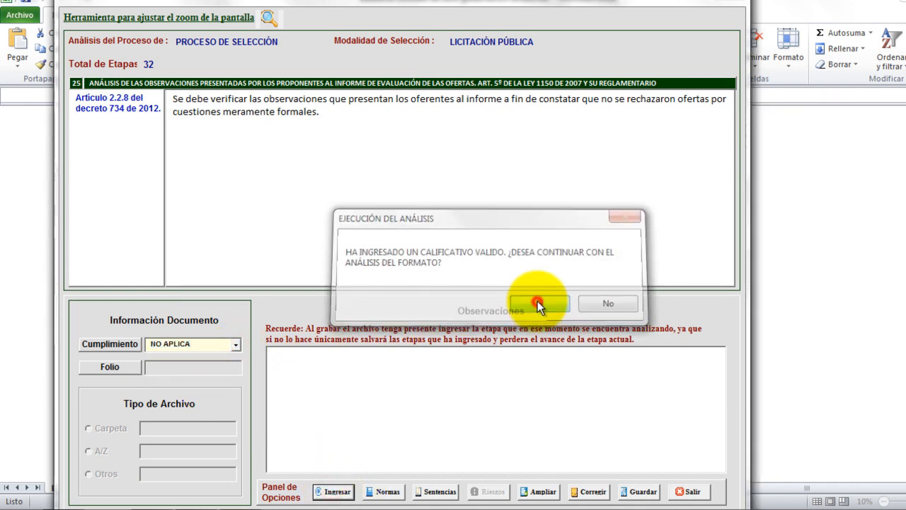
pyautogui.click(537, 301)
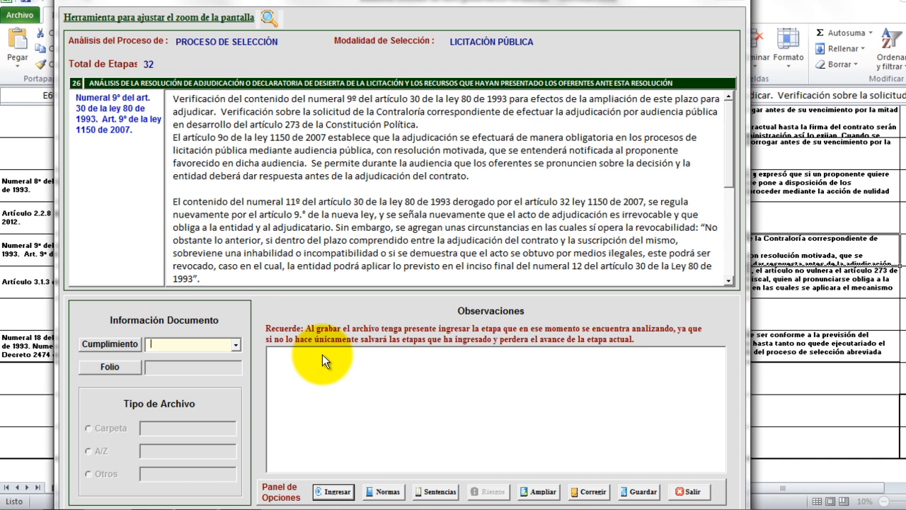
# Submit stage 26 as SI CUMPLE, folio 'pagina 4', Otros location 'pdf resolucion de apertura'.
pyautogui.click(234, 345)
pyautogui.click(224, 359)
pyautogui.click(414, 218)
pyautogui.write('pagina 4')
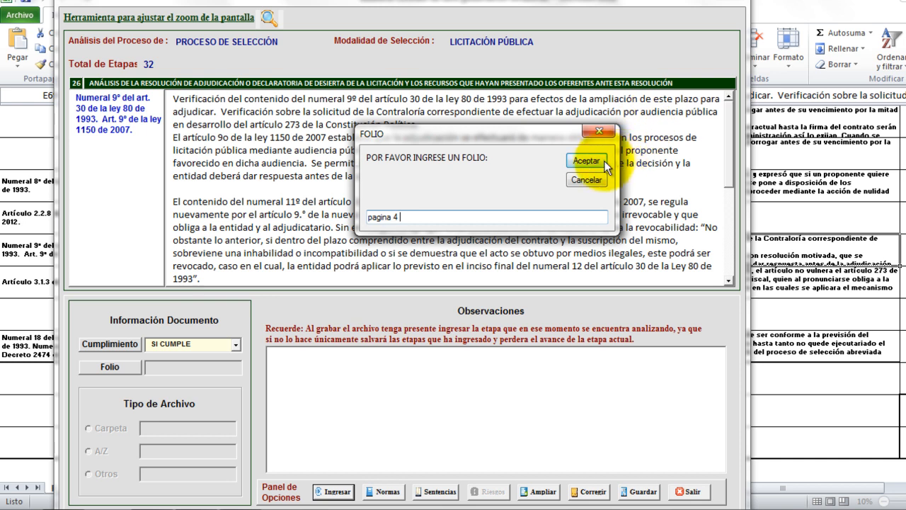
pyautogui.click(588, 160)
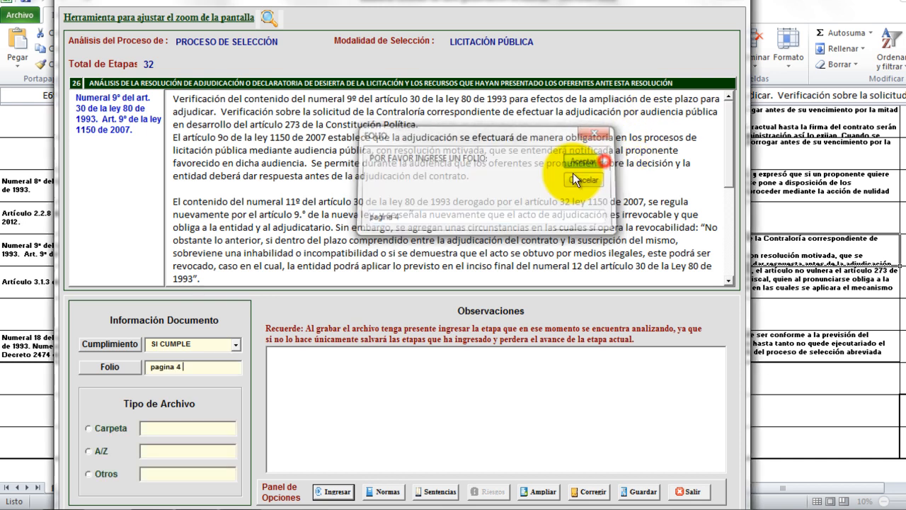
pyautogui.click(89, 473)
pyautogui.write('pdf resoluc')
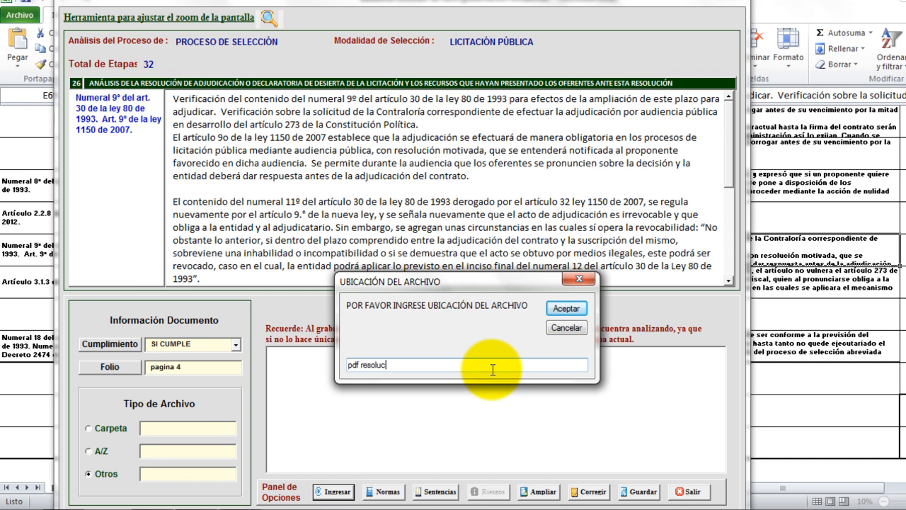
pyautogui.write('ion de apertura')
pyautogui.click(564, 305)
pyautogui.click(333, 491)
# Confirm stage 26, then rate stage 27 SI CUMPLE with folio 'pagina 4'.
pyautogui.click(530, 306)
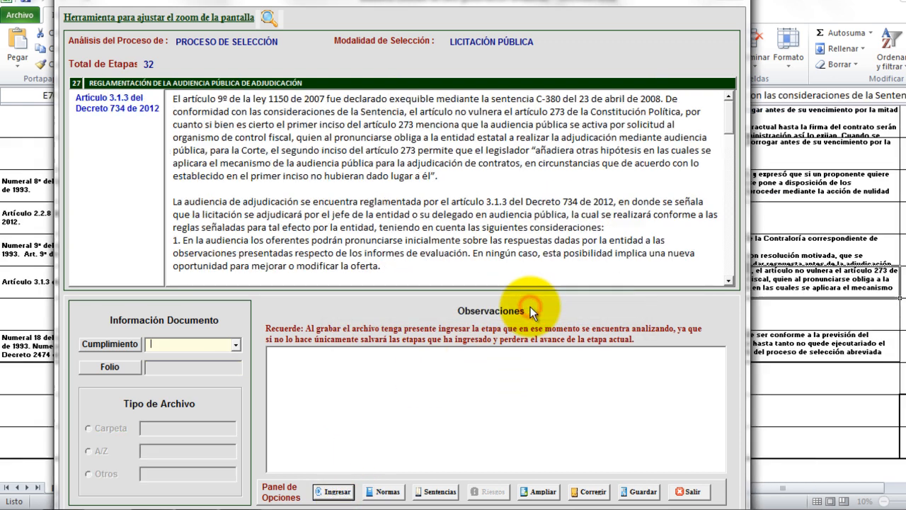
pyautogui.click(236, 345)
pyautogui.click(237, 344)
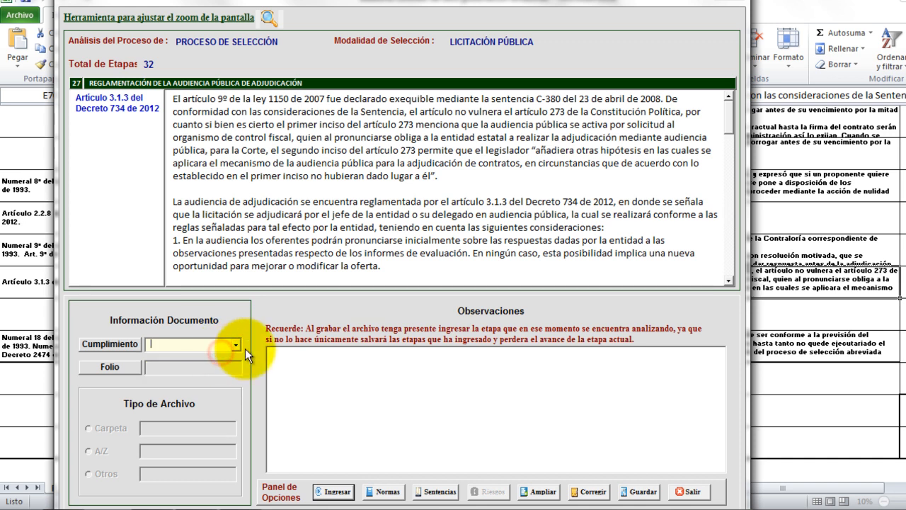
pyautogui.click(234, 347)
pyautogui.click(219, 356)
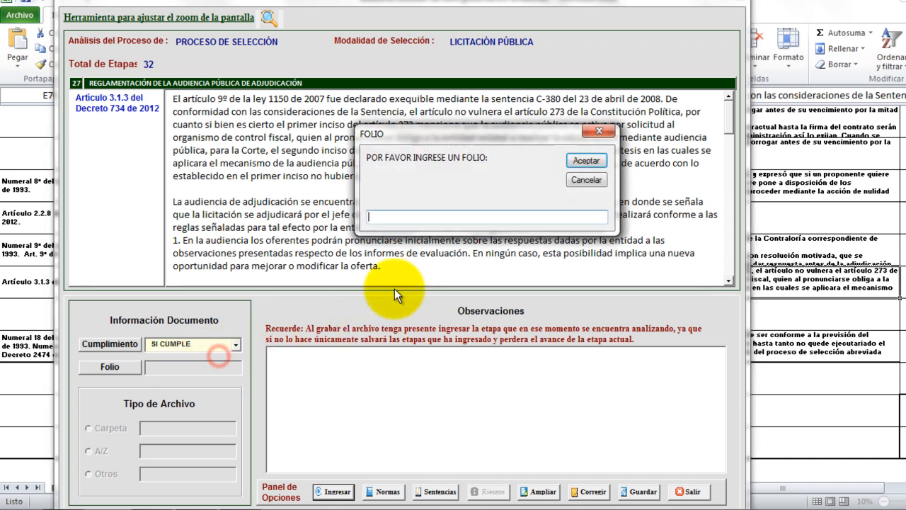
pyautogui.write('pagina 4')
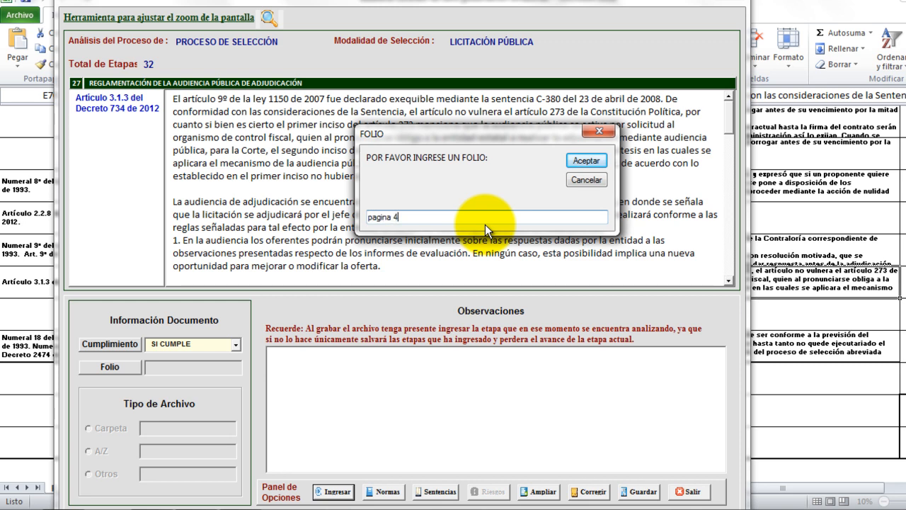
pyautogui.click(597, 163)
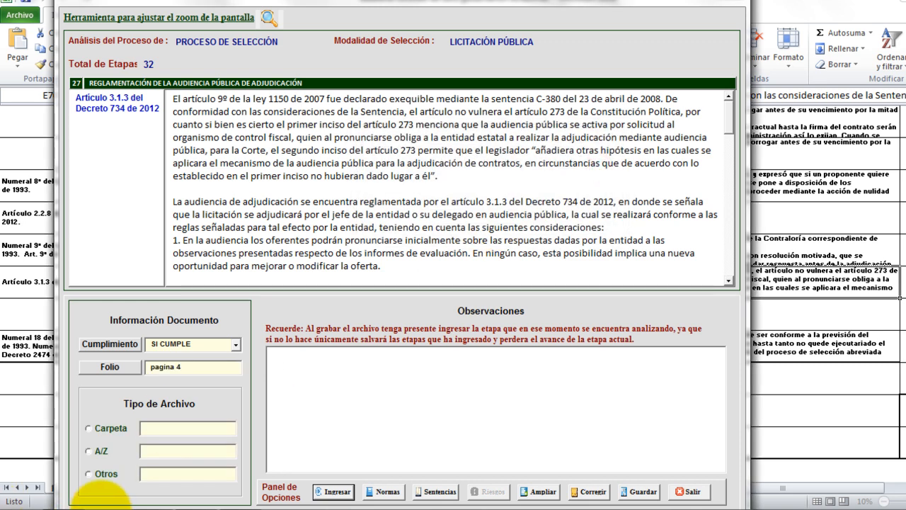
# Set stage 27's file type to Otros at 'pdf resolucion de apertura', submit, and advance to stage 28.
pyautogui.click(89, 474)
pyautogui.write('pdf resl')
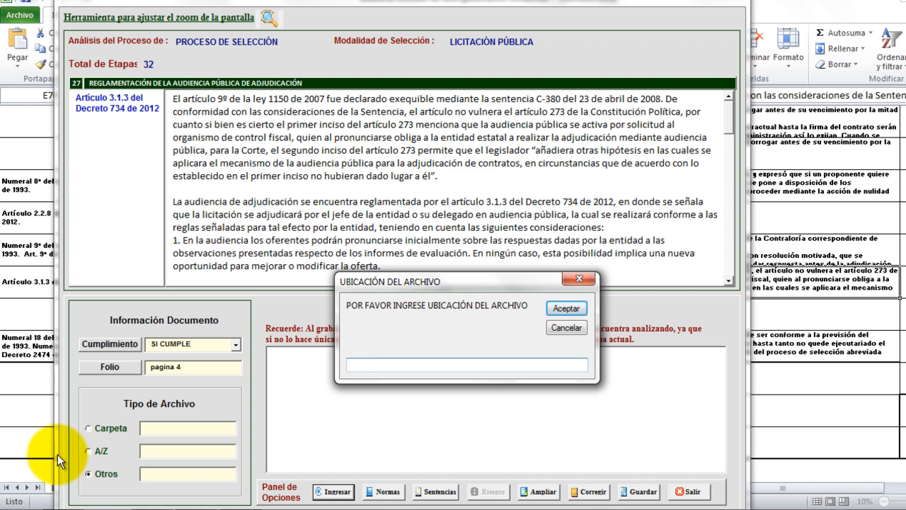
pyautogui.write('olucion de apertura')
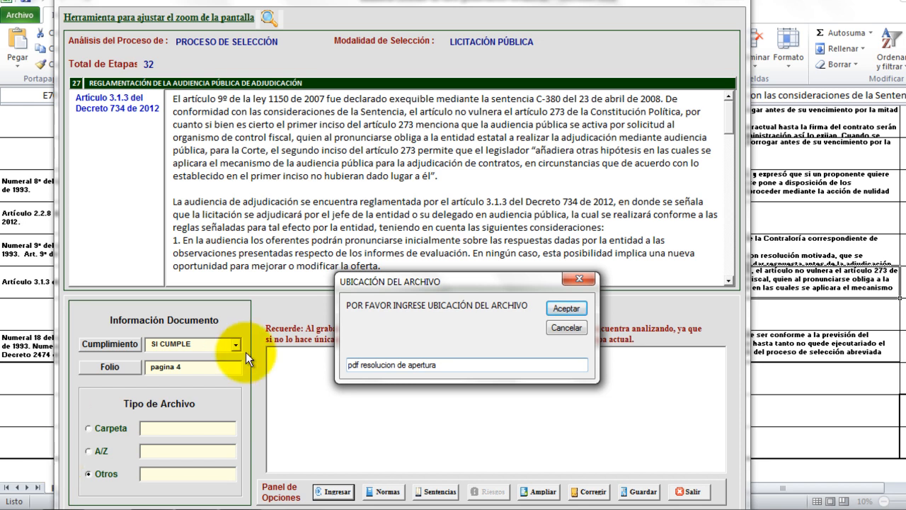
pyautogui.click(564, 309)
pyautogui.click(334, 491)
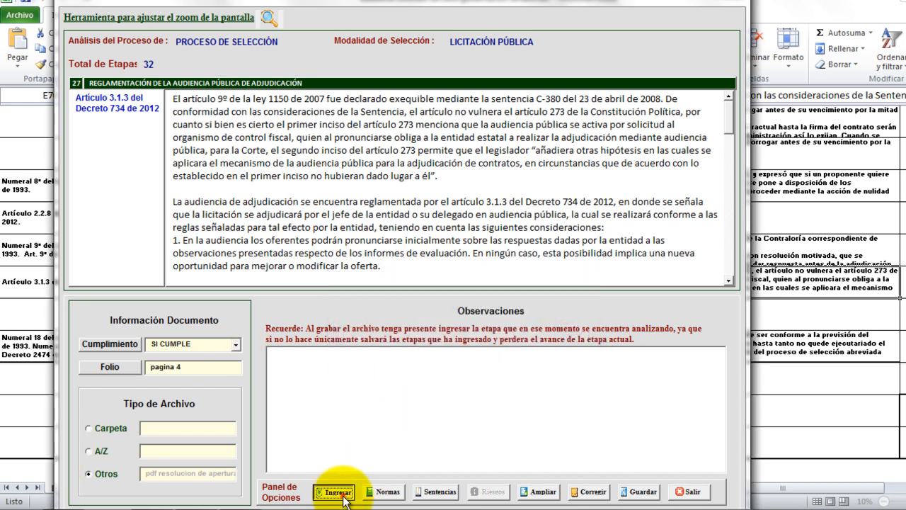
pyautogui.click(548, 308)
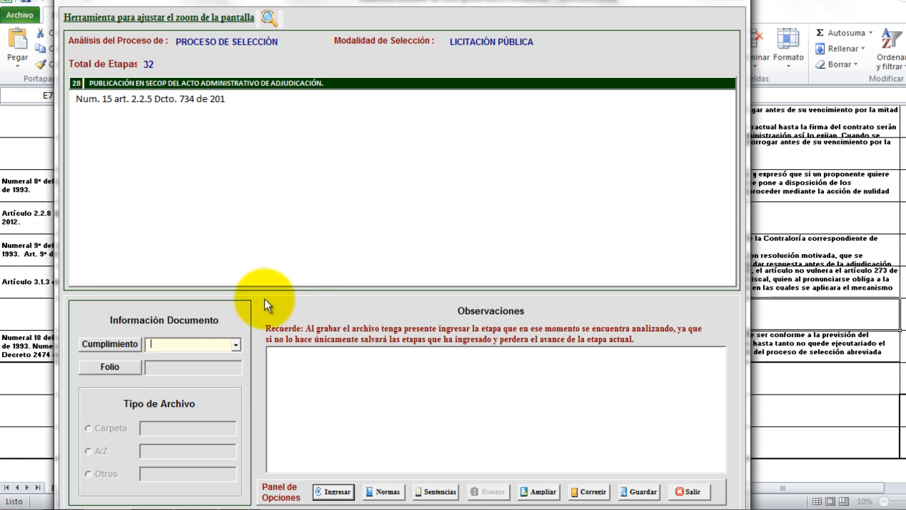
# Rate stage 28 SI CUMPLE with folio 'pagina 1'.
pyautogui.click(235, 343)
pyautogui.click(204, 360)
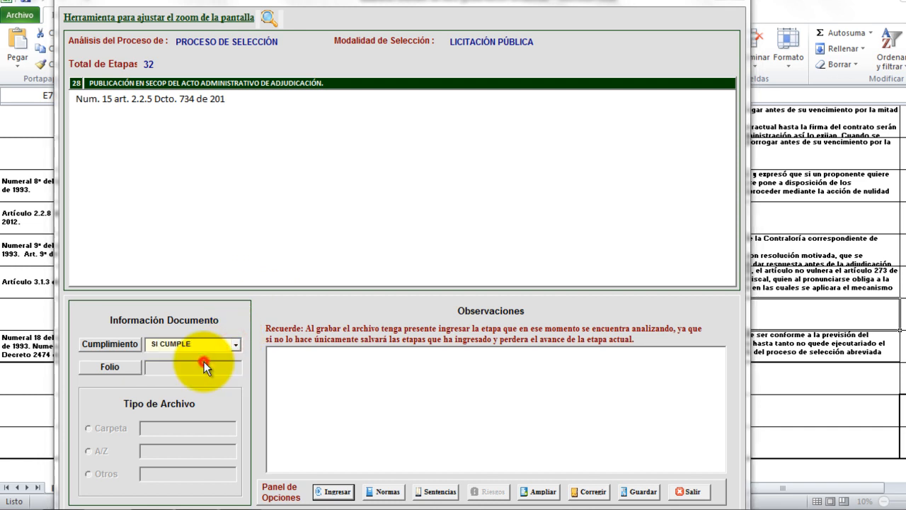
pyautogui.click(499, 220)
pyautogui.write('pagina')
pyautogui.write(' 2')
pyautogui.press('BackSpace')
pyautogui.write('1')
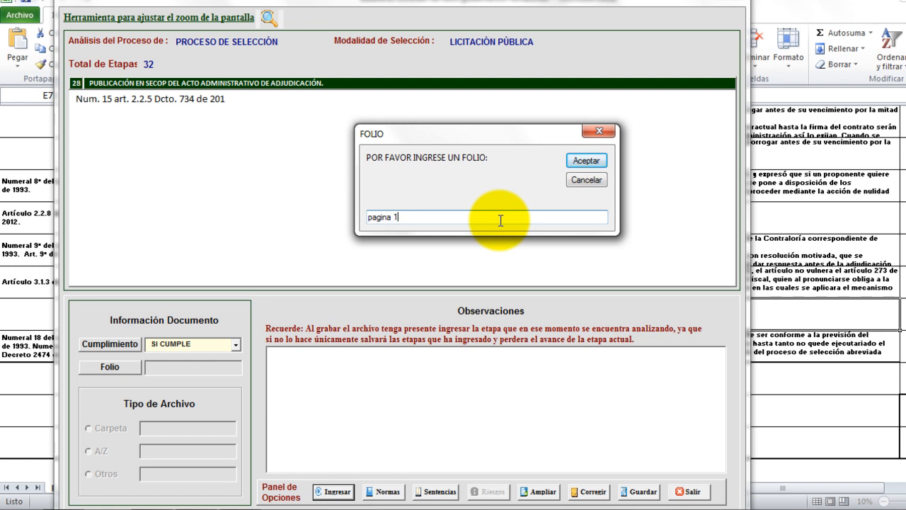
pyautogui.click(593, 162)
pyautogui.click(90, 473)
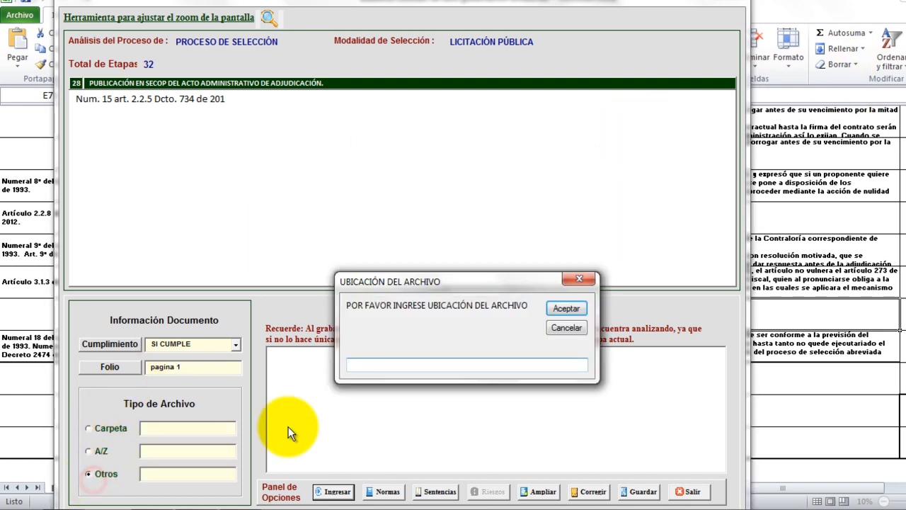
pyautogui.write('portal secop www. cotnrato')
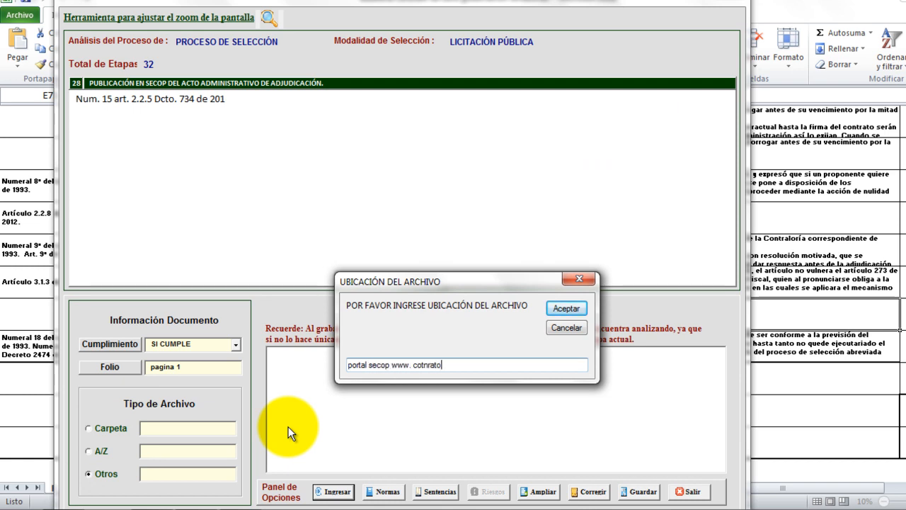
pyautogui.press('BackSpace')
pyautogui.press('BackSpace')
pyautogui.press('BackSpace')
pyautogui.press('BackSpace')
pyautogui.press('BackSpace')
pyautogui.press('BackSpace')
pyautogui.write('cotnra')
pyautogui.press('BackSpace')
pyautogui.press('BackSpace')
pyautogui.press('BackSpace')
pyautogui.press('BackSpace')
pyautogui.write('ntraot')
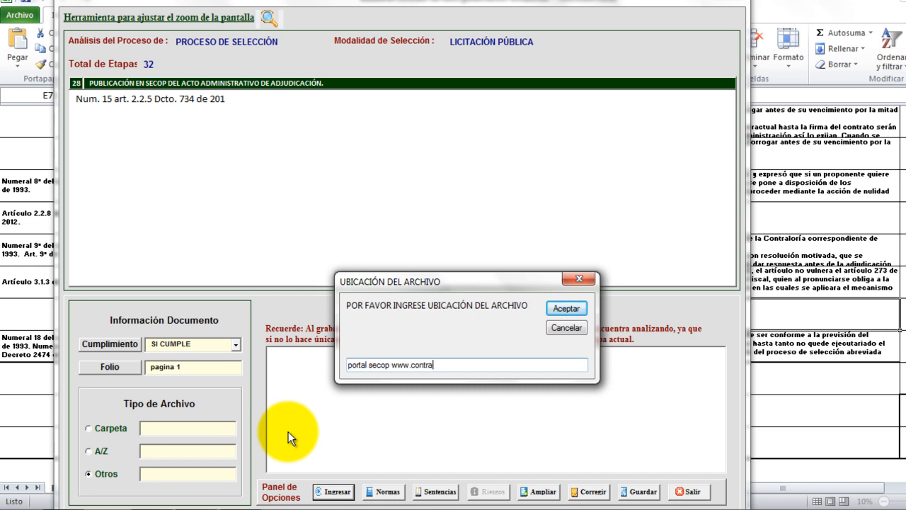
pyautogui.press('BackSpace')
pyautogui.write('gov.co')
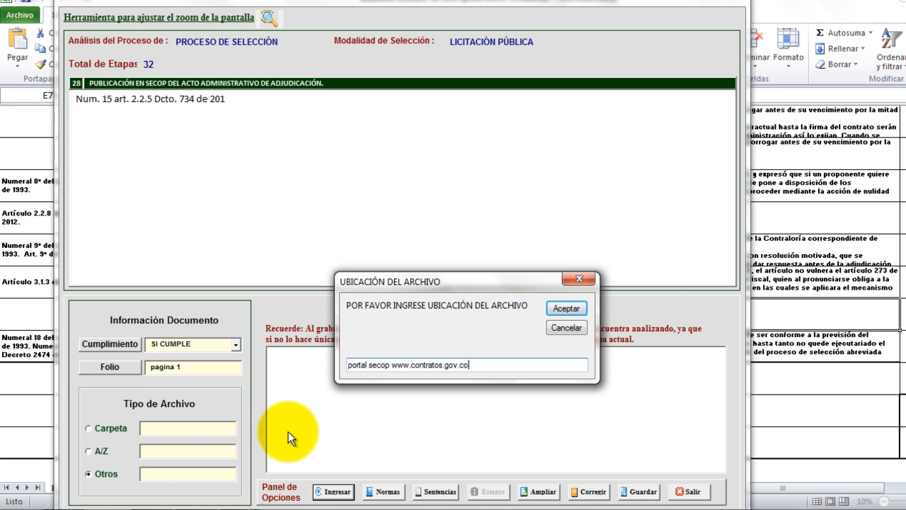
pyautogui.click(563, 300)
pyautogui.click(333, 491)
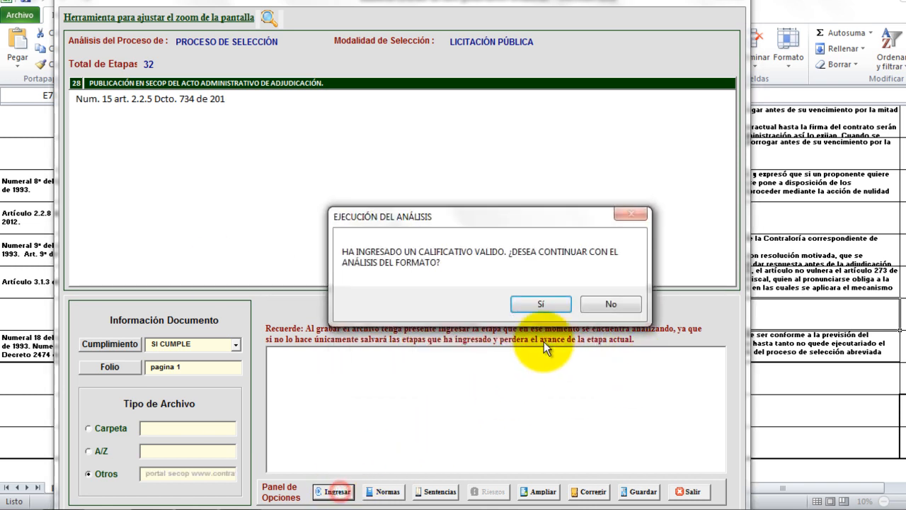
pyautogui.click(554, 303)
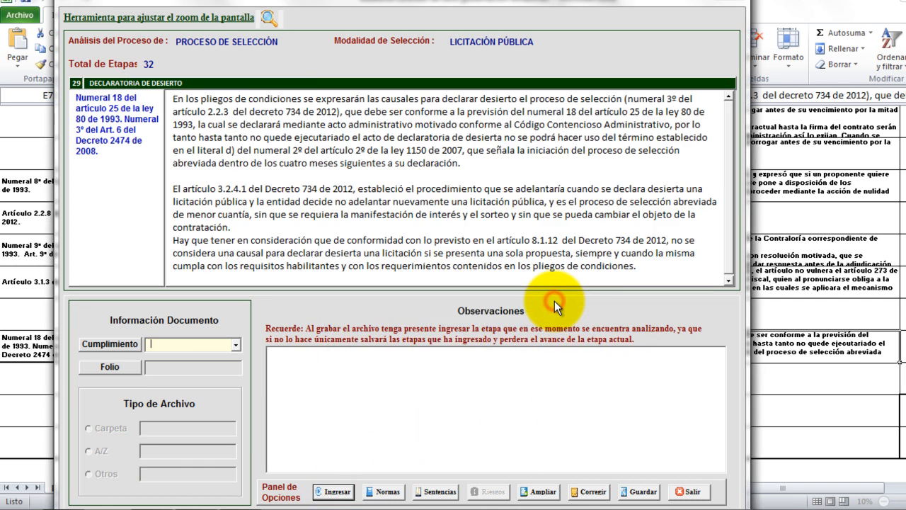
# Submit stages 29 and 30 as NO APLICA.
pyautogui.click(234, 344)
pyautogui.click(223, 384)
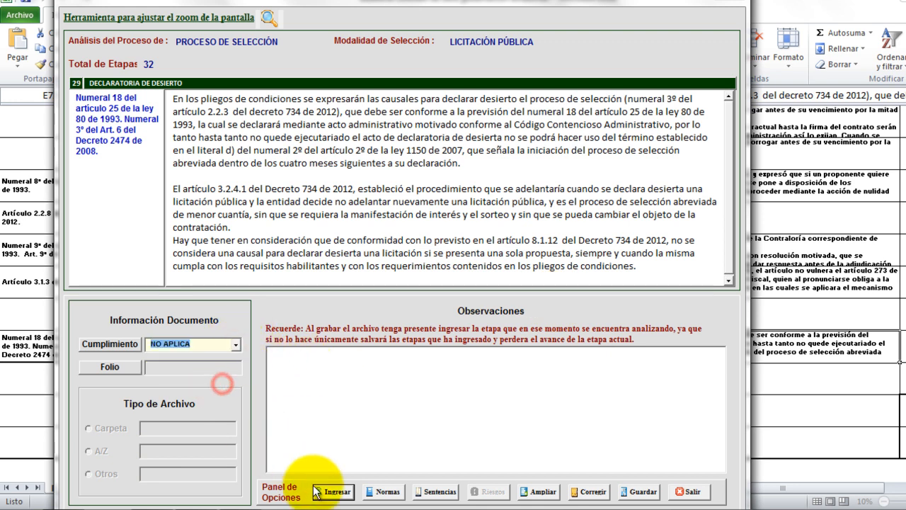
pyautogui.click(333, 491)
pyautogui.click(545, 303)
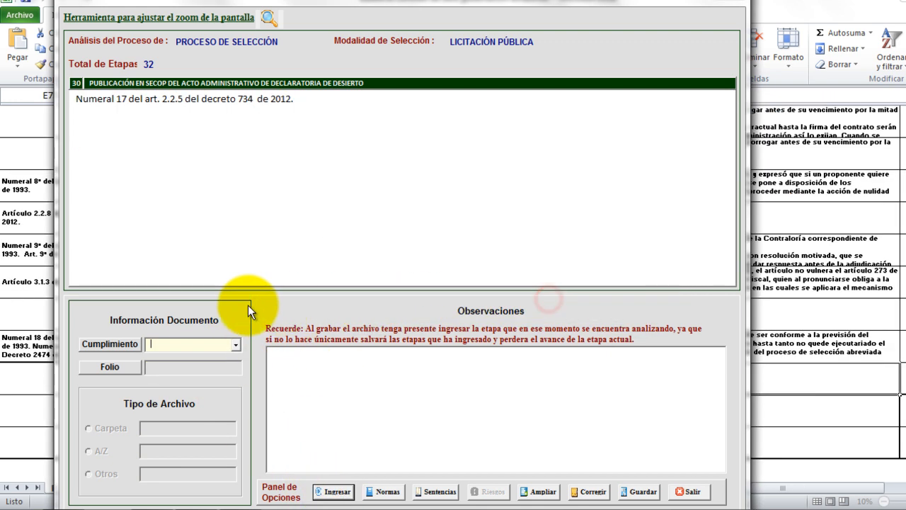
pyautogui.click(236, 344)
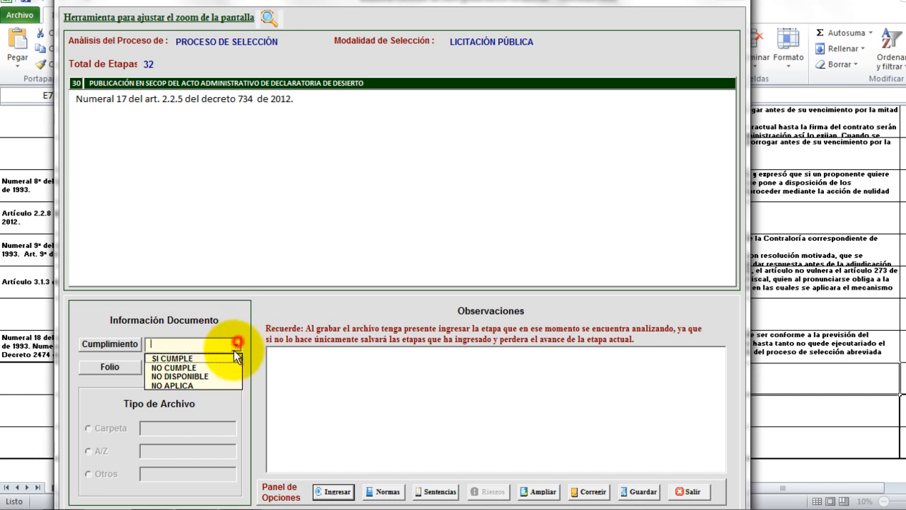
pyautogui.click(220, 382)
pyautogui.click(334, 491)
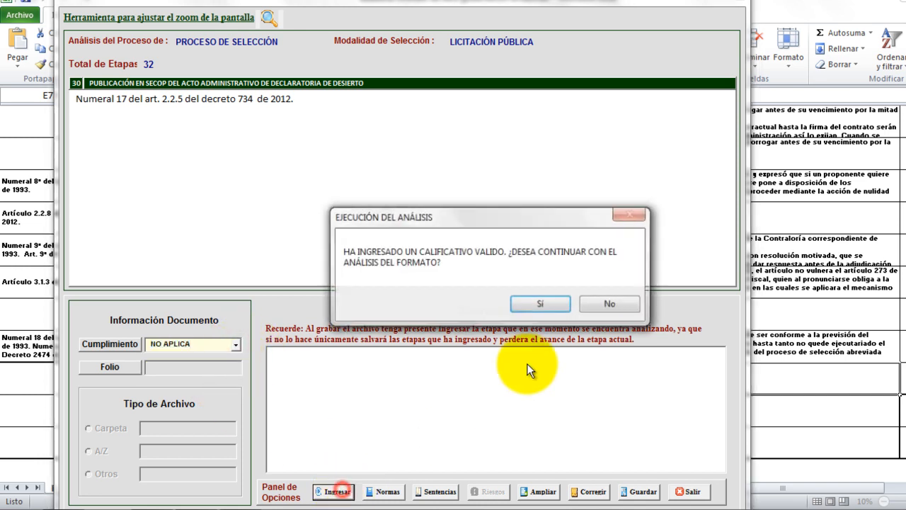
pyautogui.click(545, 303)
# Submit stages 31 and 32 as NO APLICA, finishing the analysis.
pyautogui.click(234, 344)
pyautogui.click(204, 385)
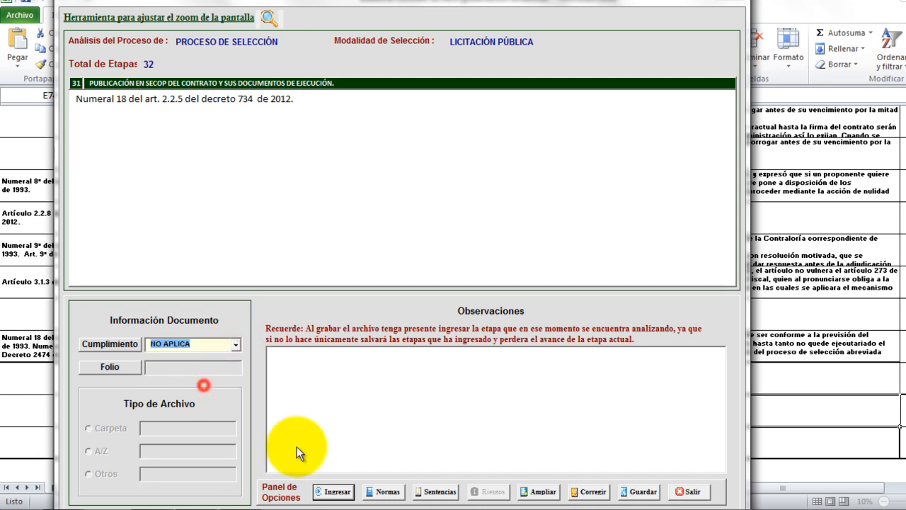
pyautogui.click(335, 492)
pyautogui.click(542, 305)
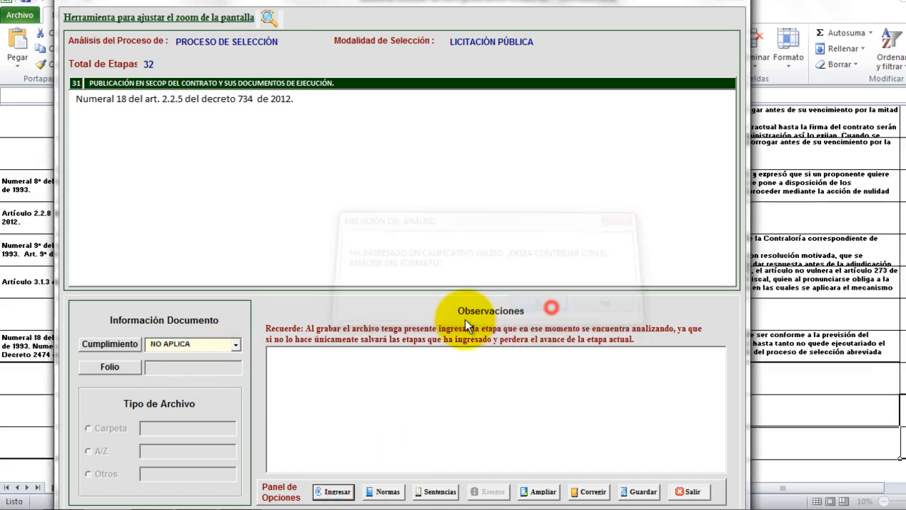
pyautogui.click(236, 343)
pyautogui.click(214, 385)
pyautogui.click(337, 491)
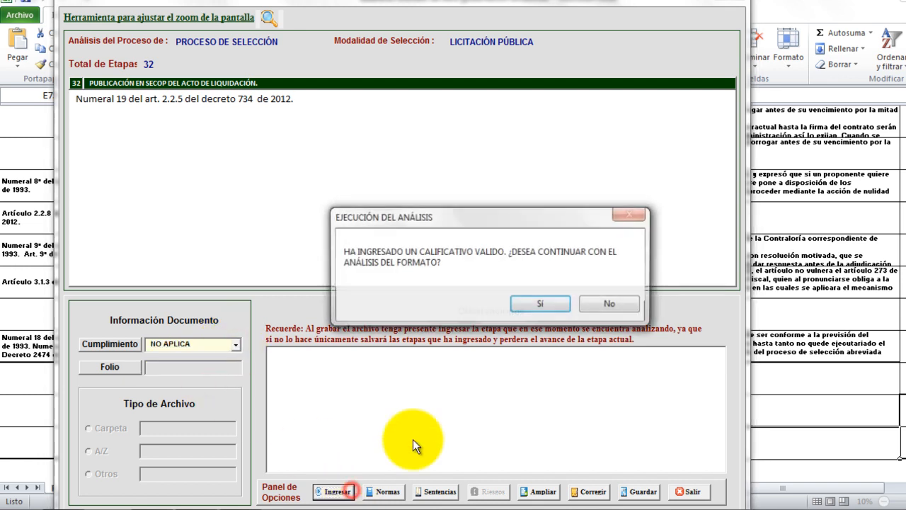
pyautogui.click(552, 303)
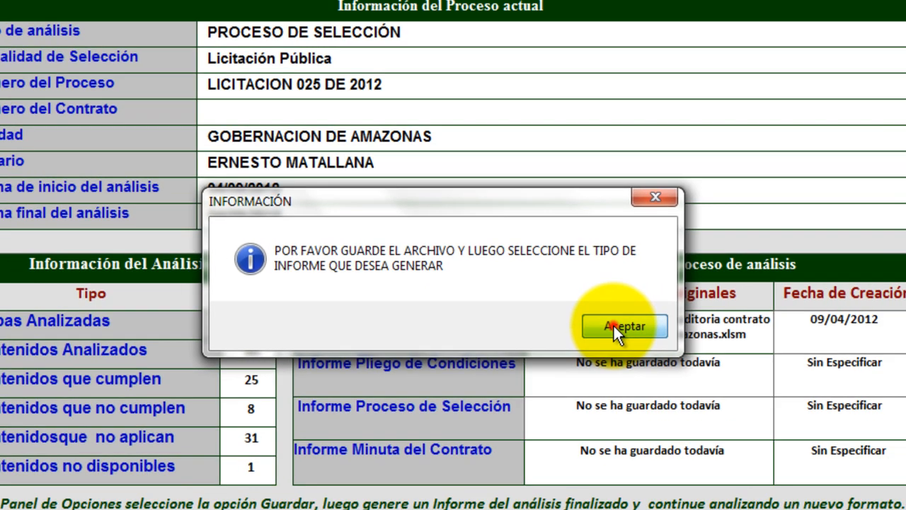
# Save the analysis as 'auditoria contrato de obra gobernacion amazonas.xlsm' in C:\CONTRATOS\ANALISIS and dismiss the notices.
pyautogui.click(646, 329)
pyautogui.click(498, 476)
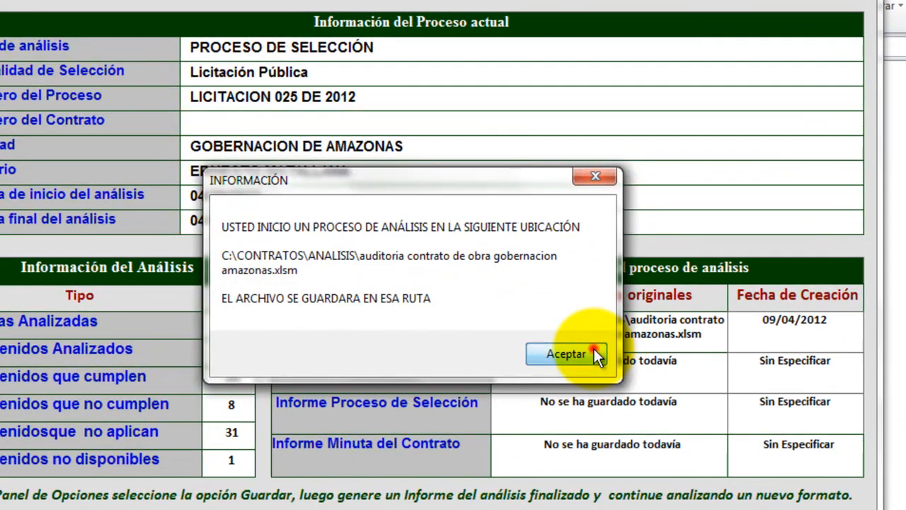
pyautogui.click(594, 349)
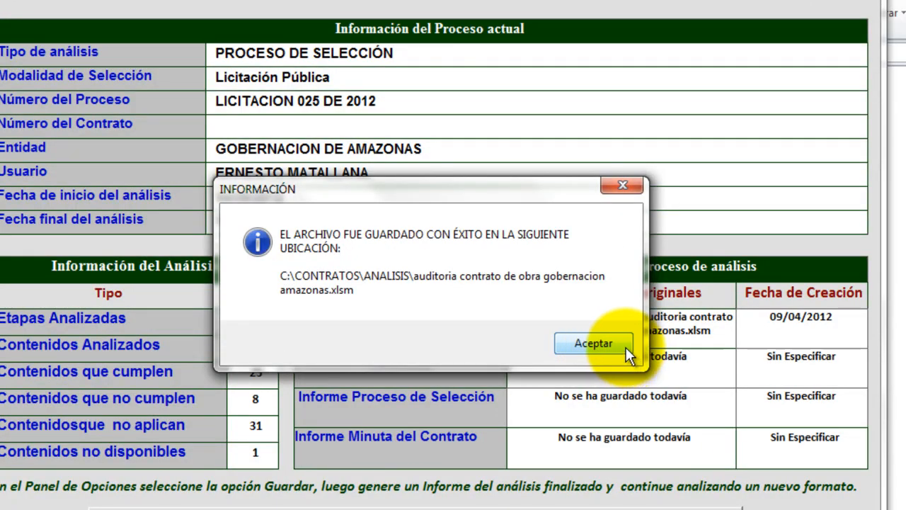
pyautogui.click(625, 347)
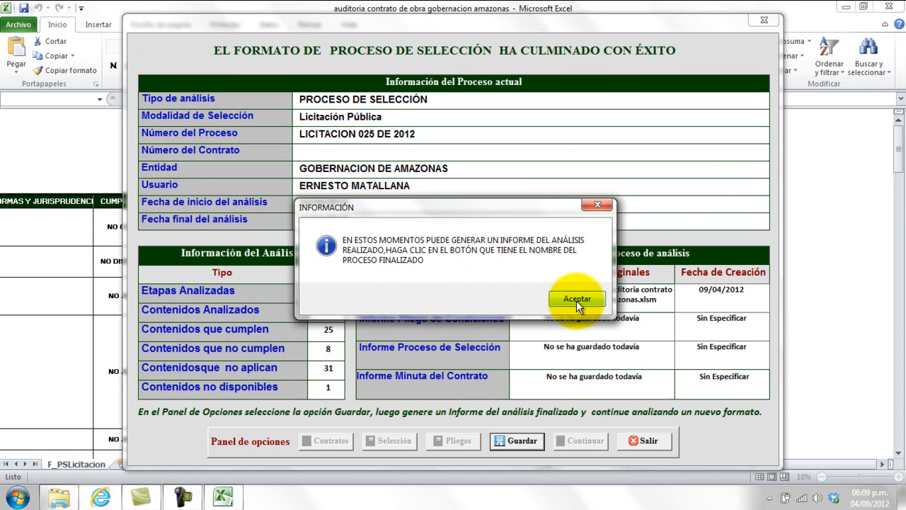
pyautogui.click(576, 300)
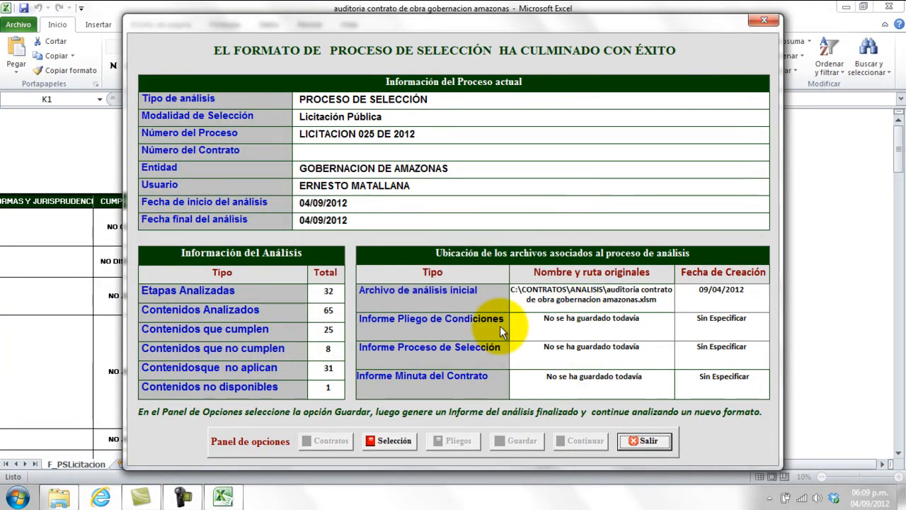
# Generate the selection-process report named 'analisis contrato de obra gobernacion amazonas' and acknowledge the wait notice.
pyautogui.click(404, 445)
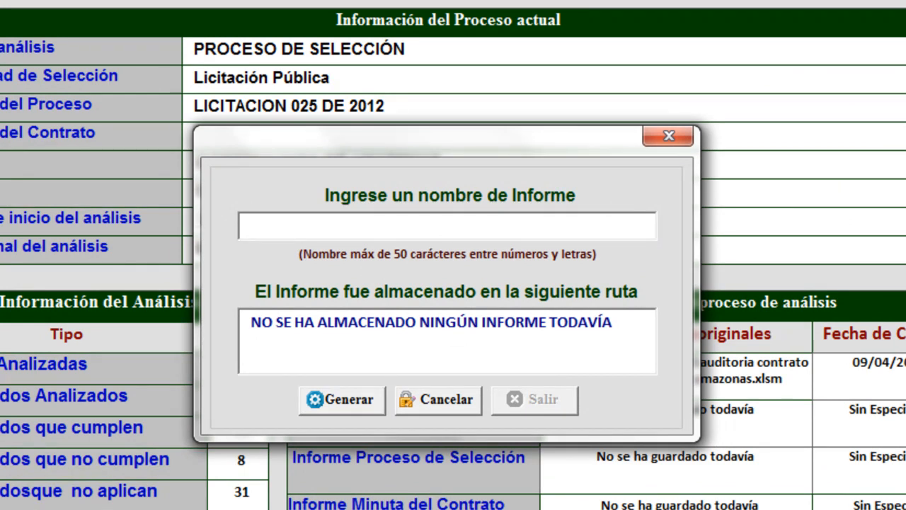
pyautogui.write('anal')
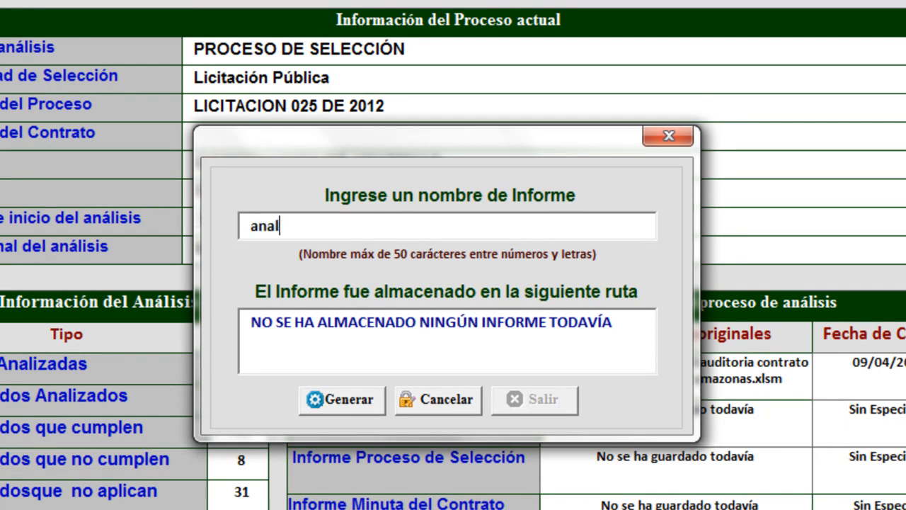
pyautogui.write('isis contrato de obra')
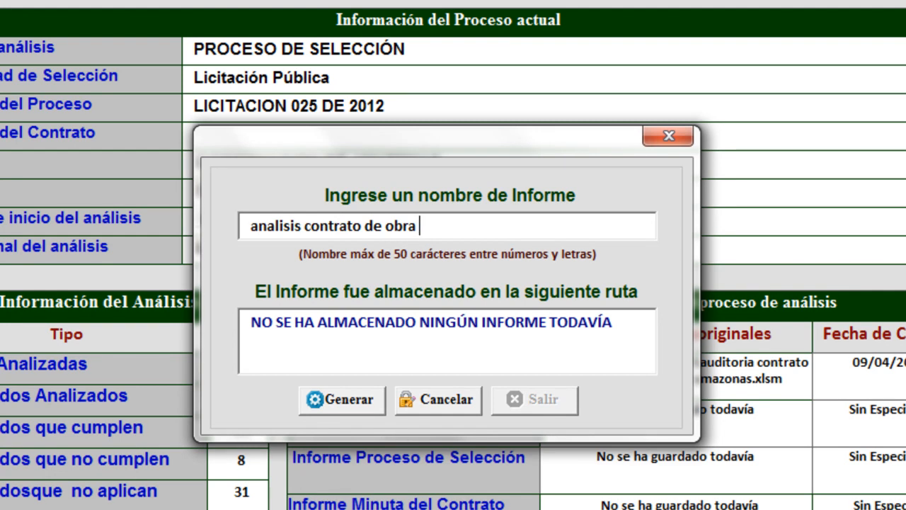
pyautogui.write(' gobernacion amazonas')
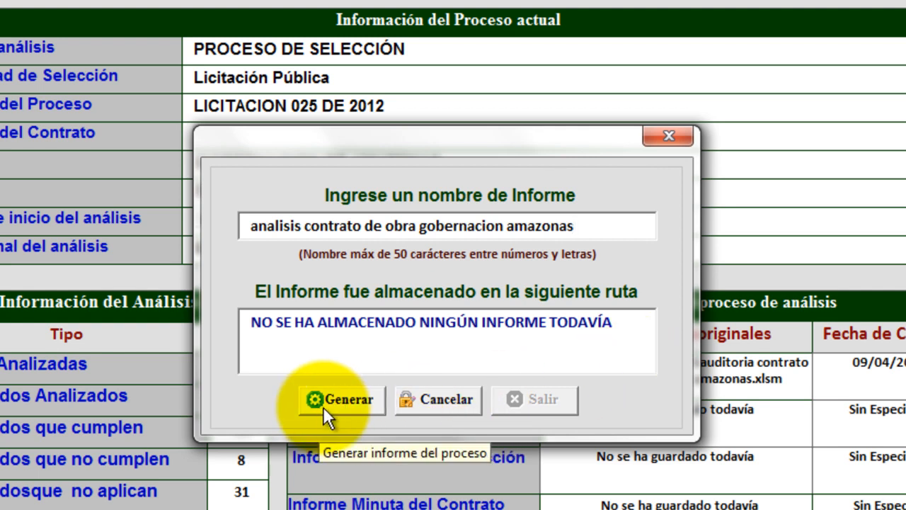
pyautogui.click(347, 399)
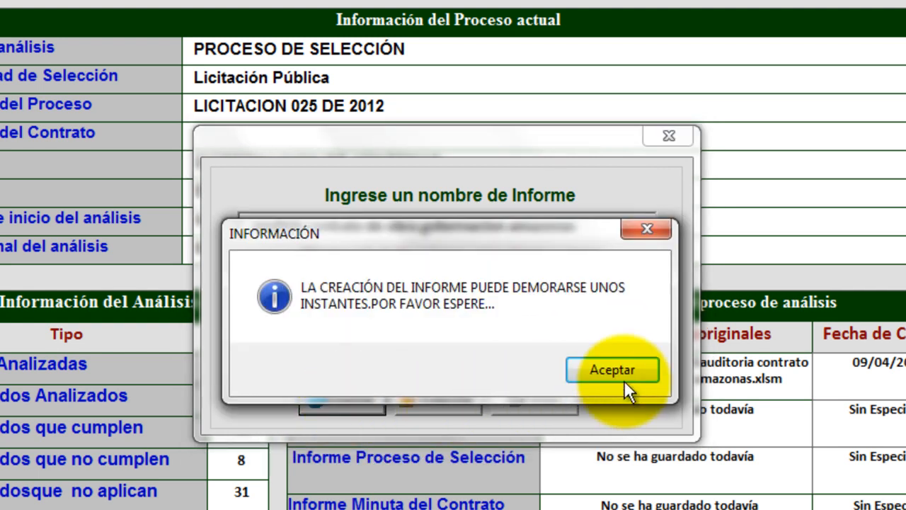
pyautogui.click(630, 376)
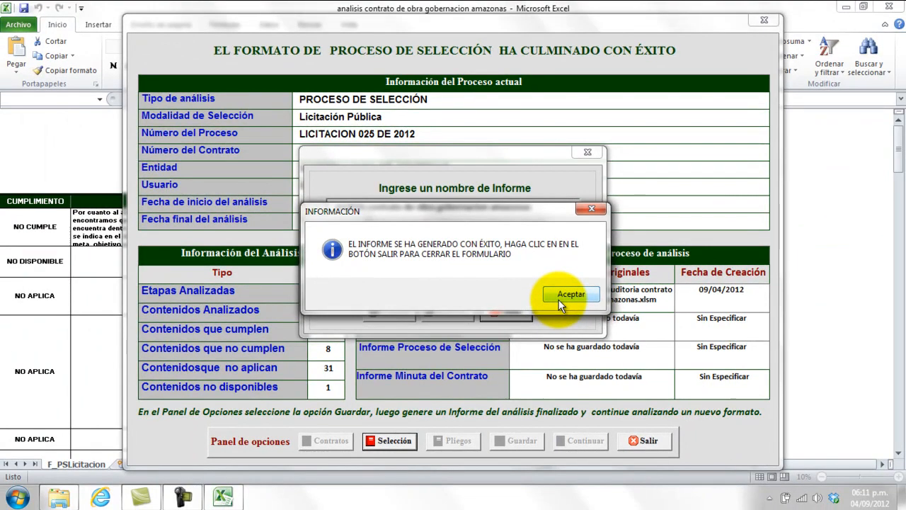
# Acknowledge the report-generated message, then close the report dialog and accept the exit notice.
pyautogui.click(575, 294)
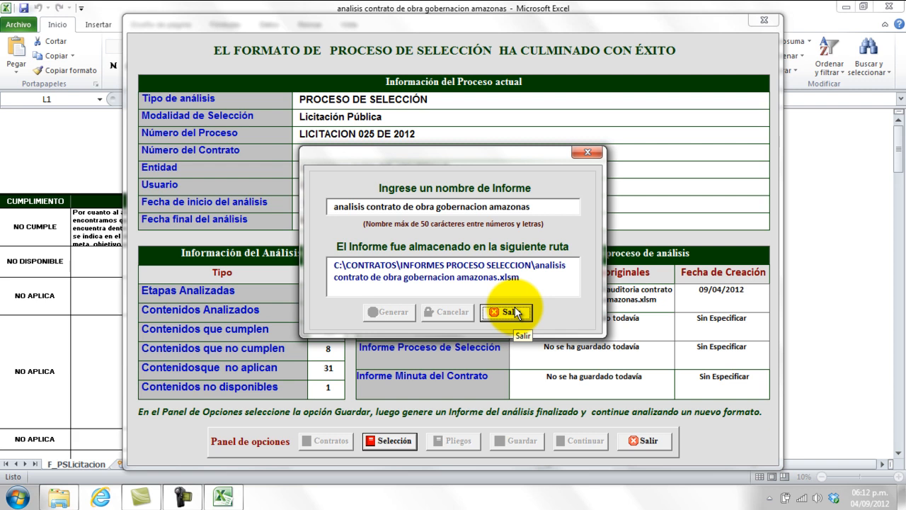
pyautogui.click(516, 313)
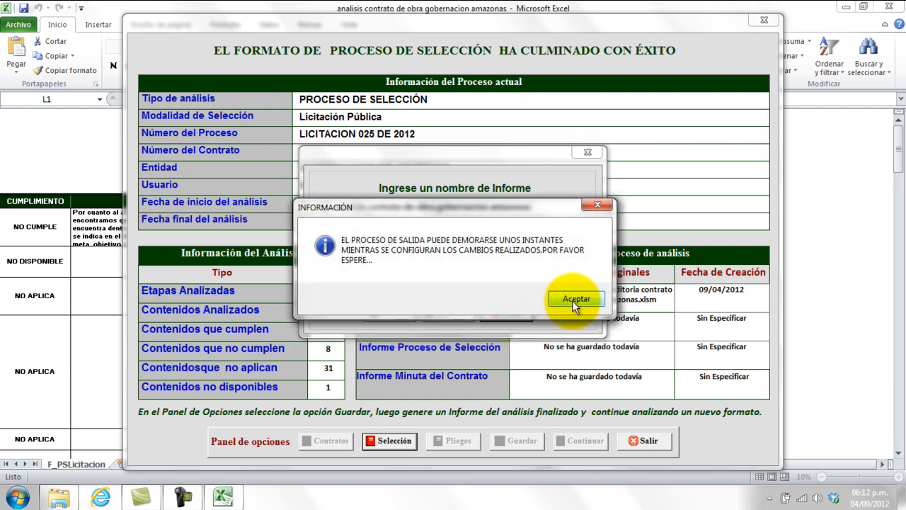
pyautogui.click(575, 299)
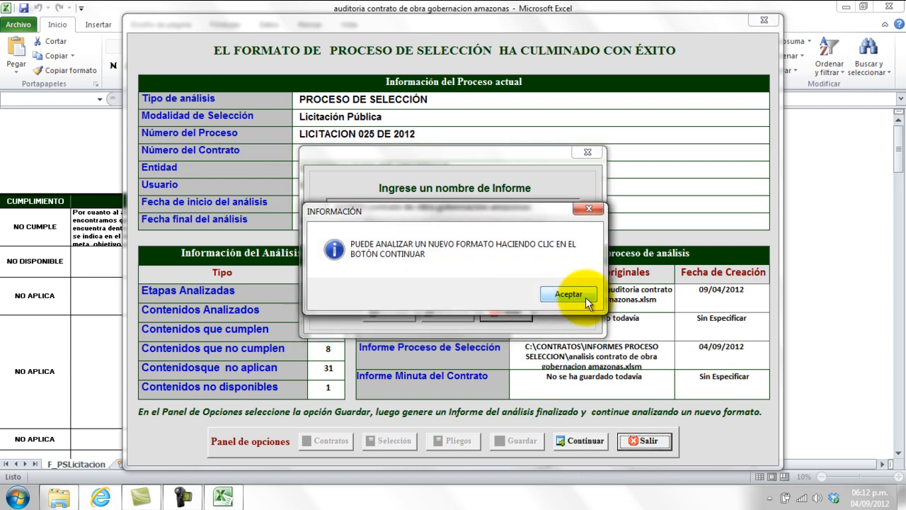
# Close the analysis form, cancel choosing another analysis type, and exit Excel confirming with Sí.
pyautogui.click(568, 294)
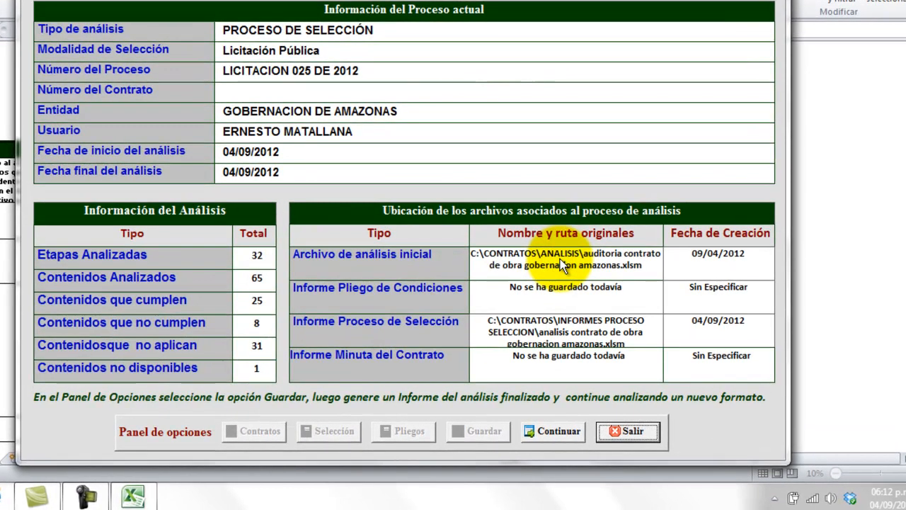
pyautogui.click(547, 429)
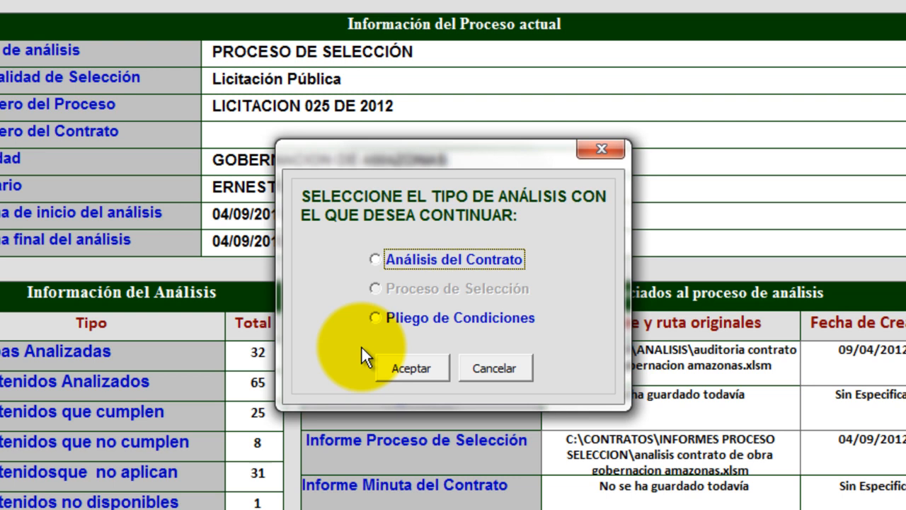
pyautogui.click(521, 367)
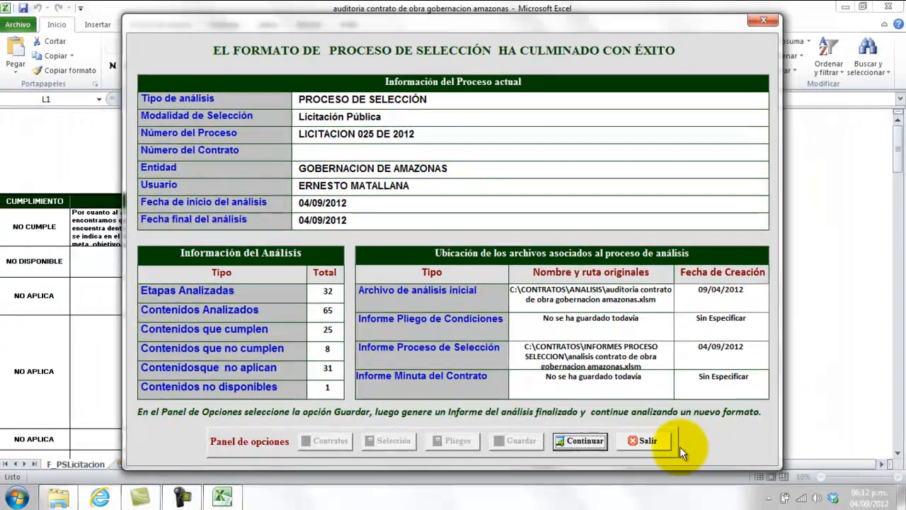
pyautogui.click(690, 504)
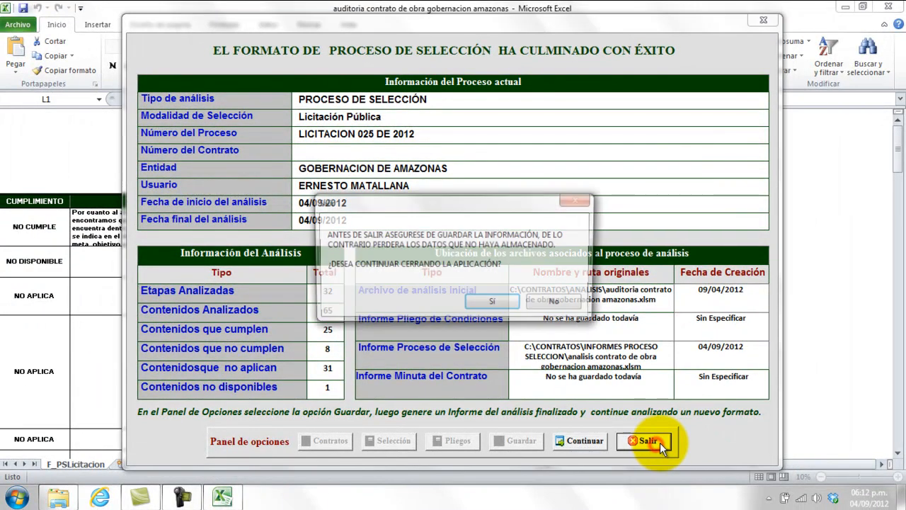
pyautogui.click(494, 303)
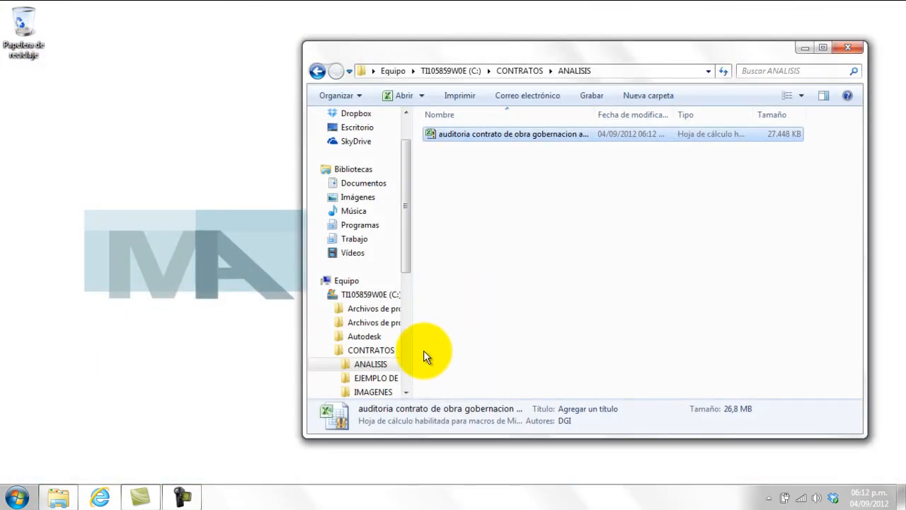
# Open 'analisis contrato de obra gobernacion amazonas' from CONTRATOS\INFORMES PROCESO SELECCION in Excel.
pyautogui.click(371, 350)
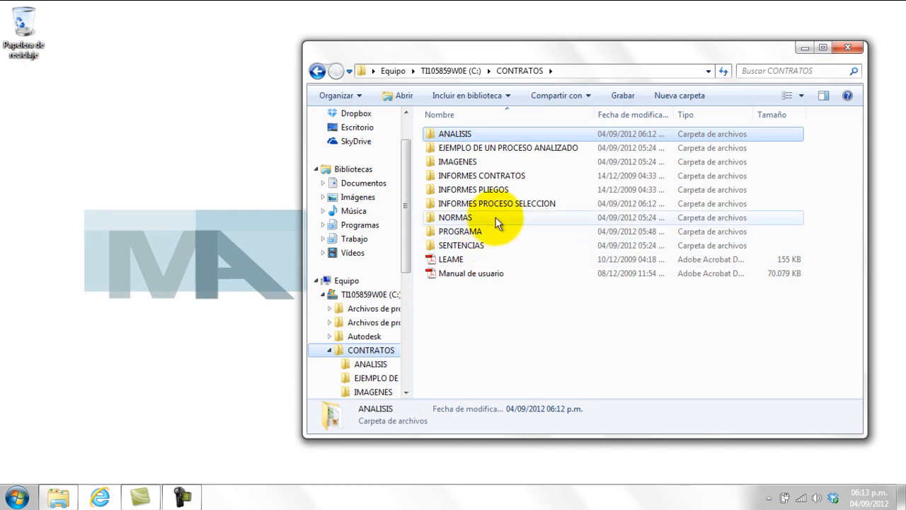
pyautogui.doubleClick(515, 204)
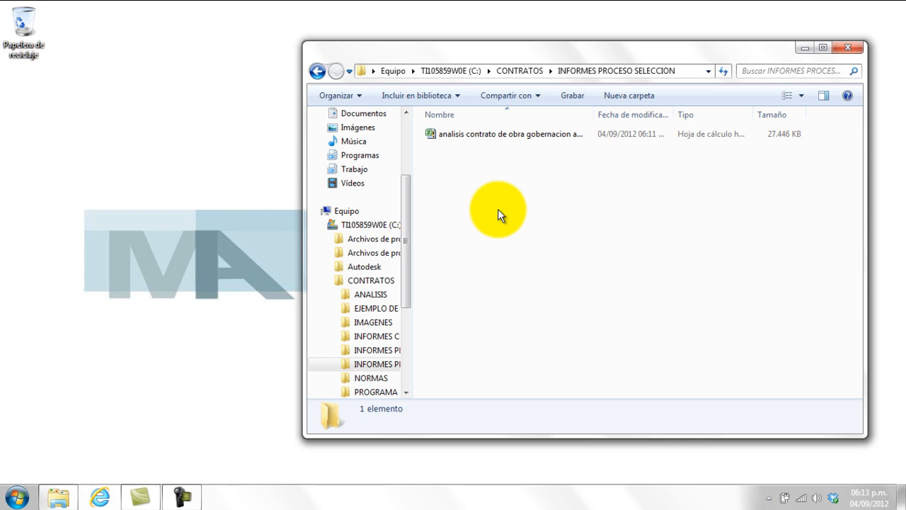
pyautogui.doubleClick(528, 135)
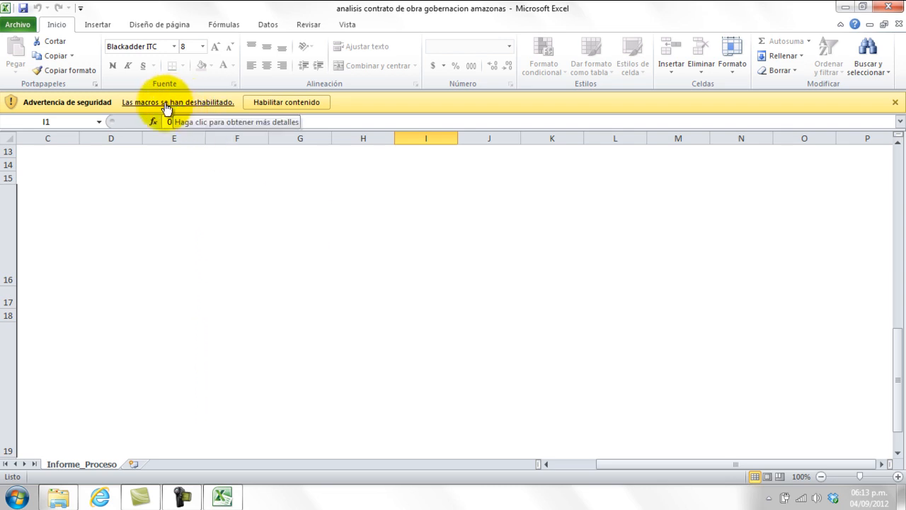
# Enable the workbook's macros, dismiss the row-size notice, and open the analysis results.
pyautogui.click(308, 102)
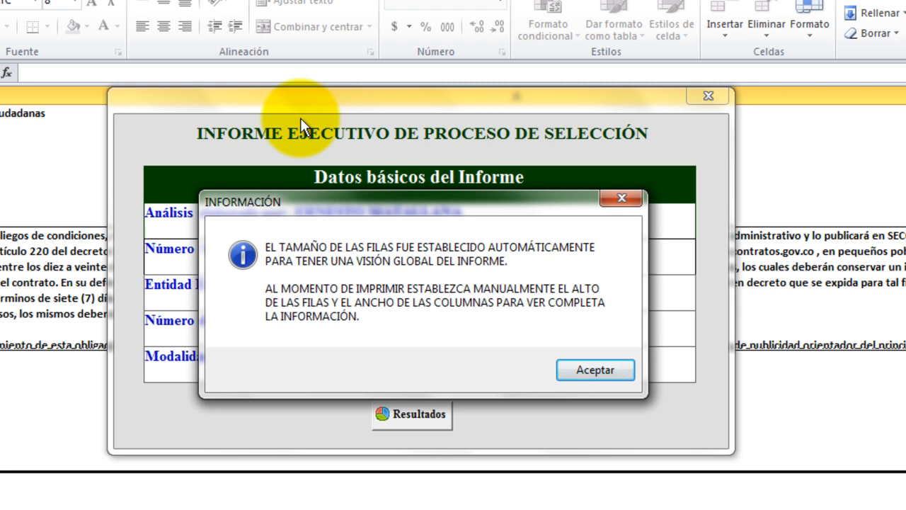
pyautogui.click(593, 375)
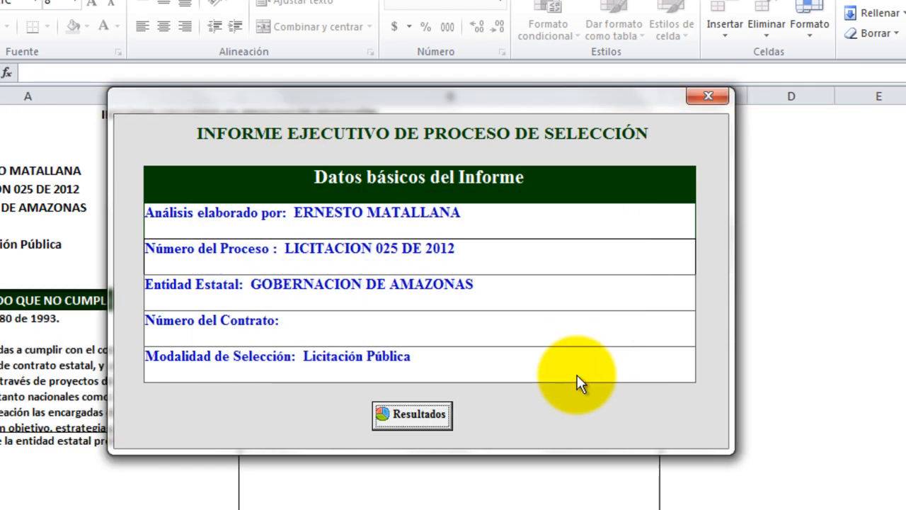
pyautogui.click(442, 416)
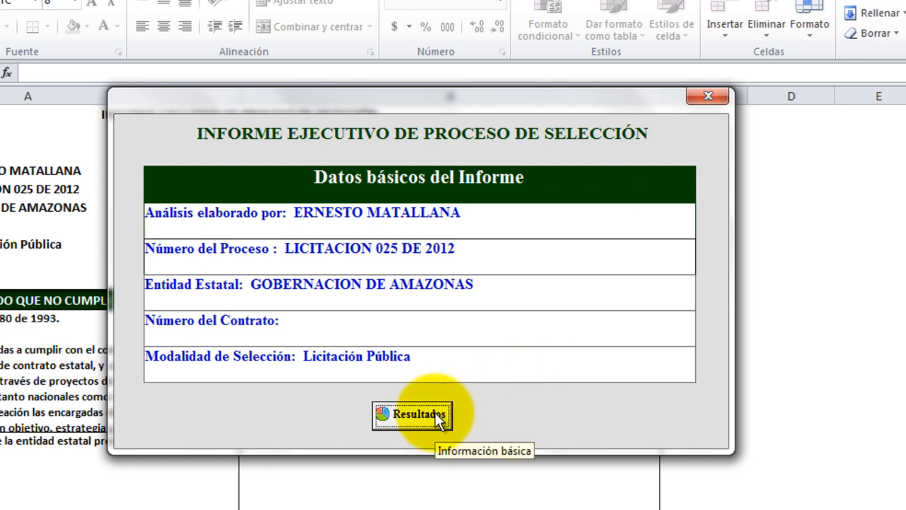
pyautogui.click(438, 417)
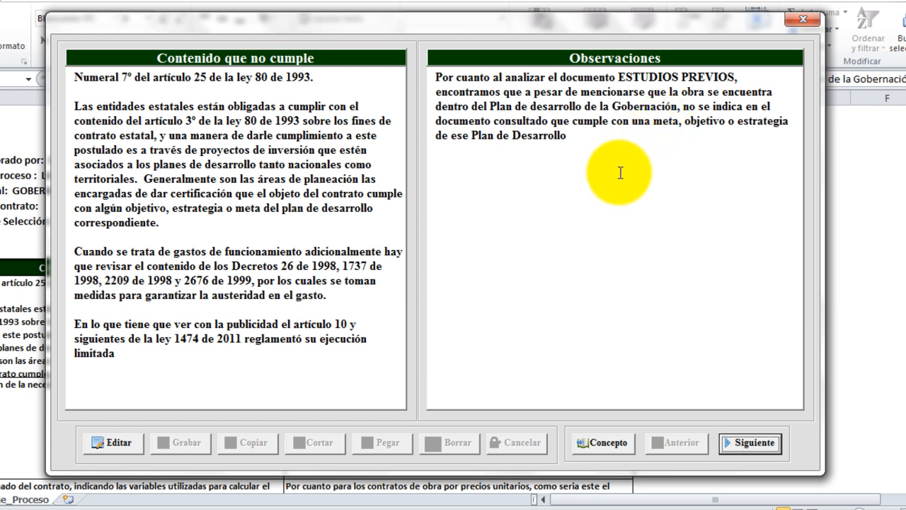
# Step through the non-compliant content items up to the SECOP publications requirement.
pyautogui.click(747, 442)
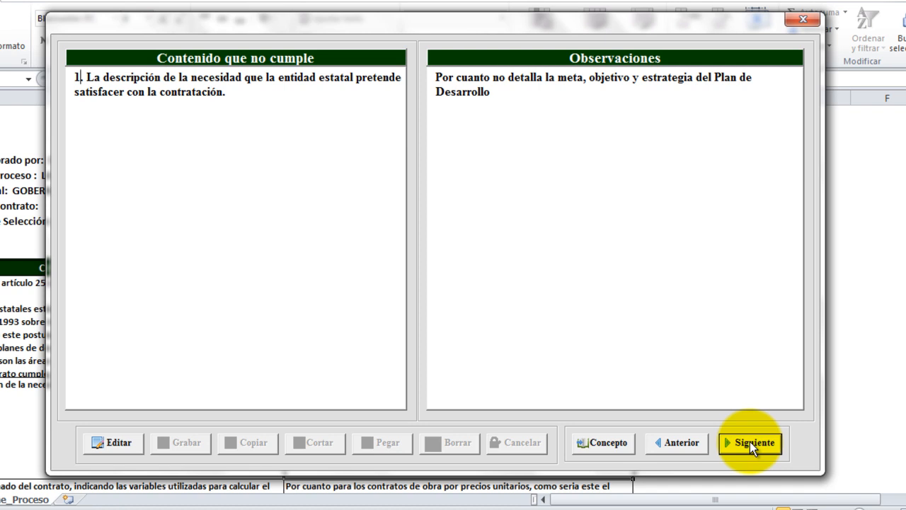
pyautogui.click(750, 442)
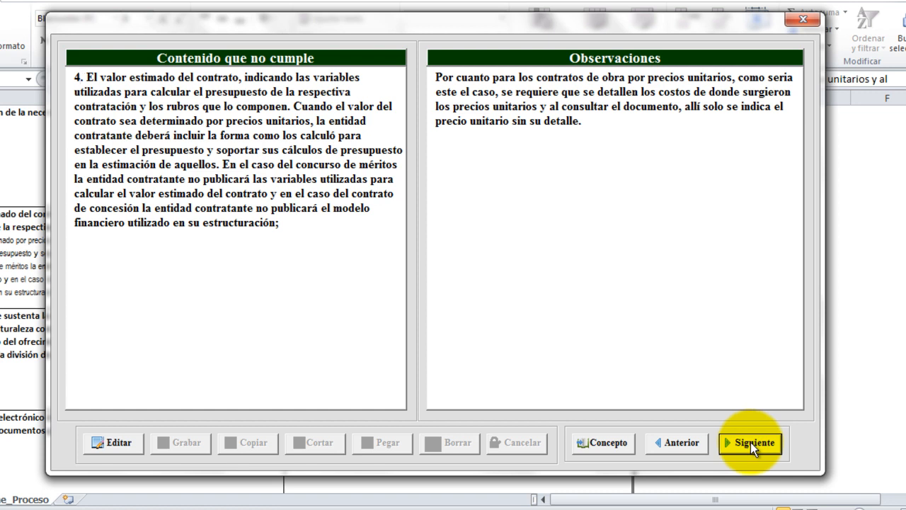
pyautogui.click(750, 442)
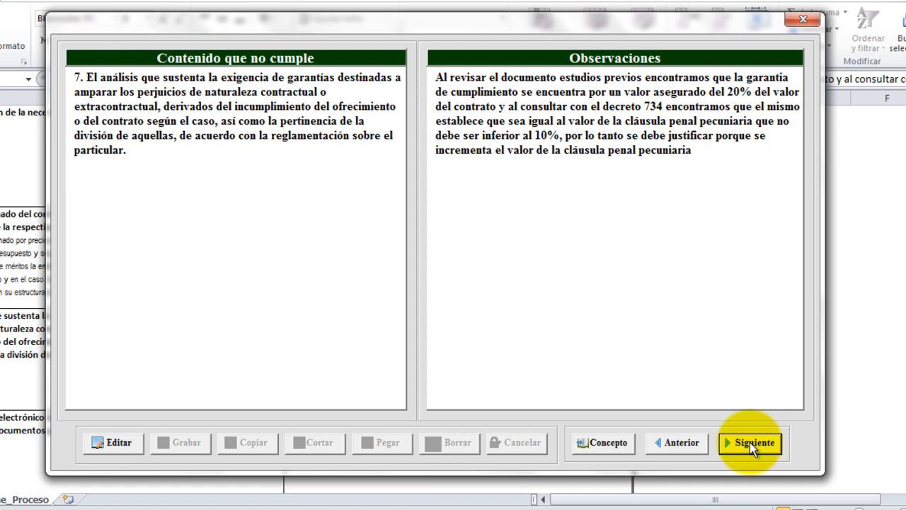
pyautogui.click(749, 442)
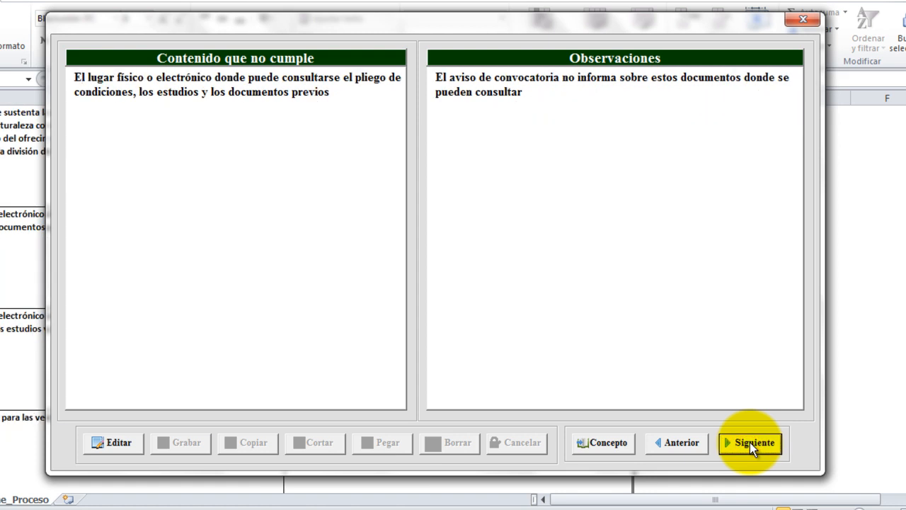
pyautogui.click(750, 442)
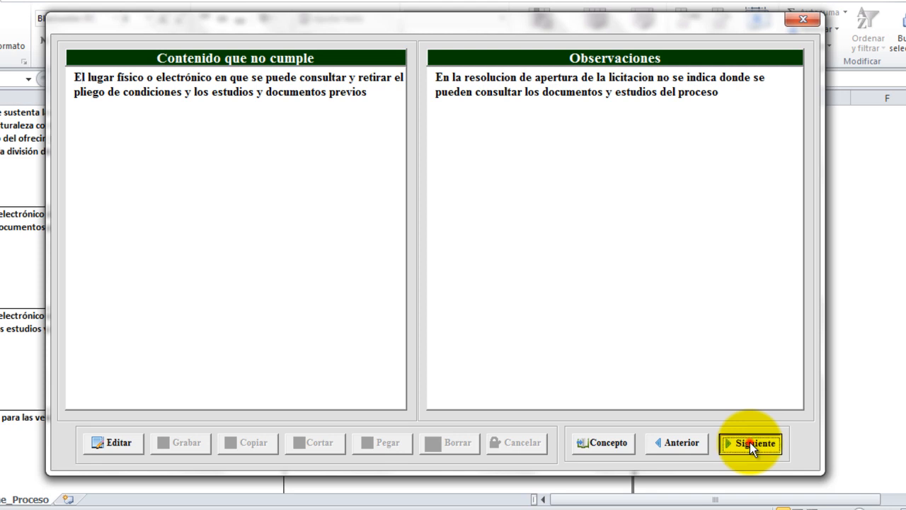
pyautogui.click(749, 443)
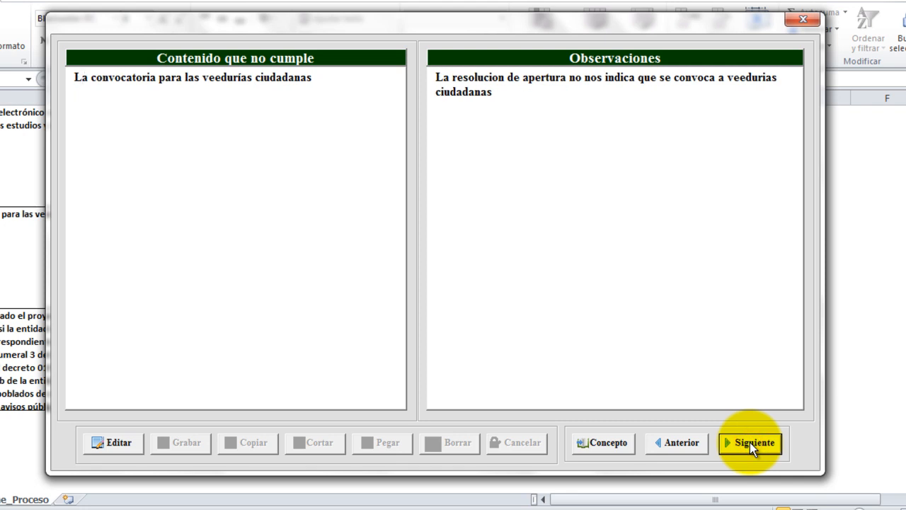
pyautogui.click(749, 442)
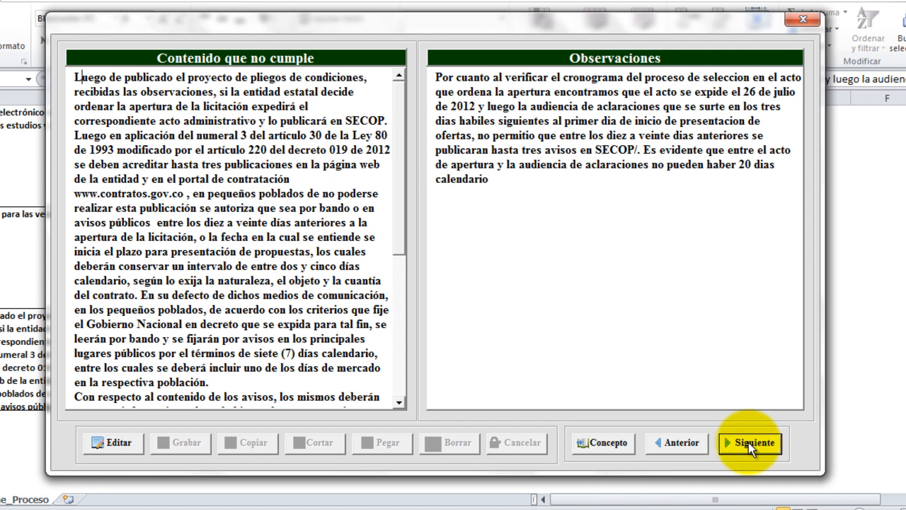
# Confirm no items remain after the last one and open the Concepto Final form.
pyautogui.click(748, 442)
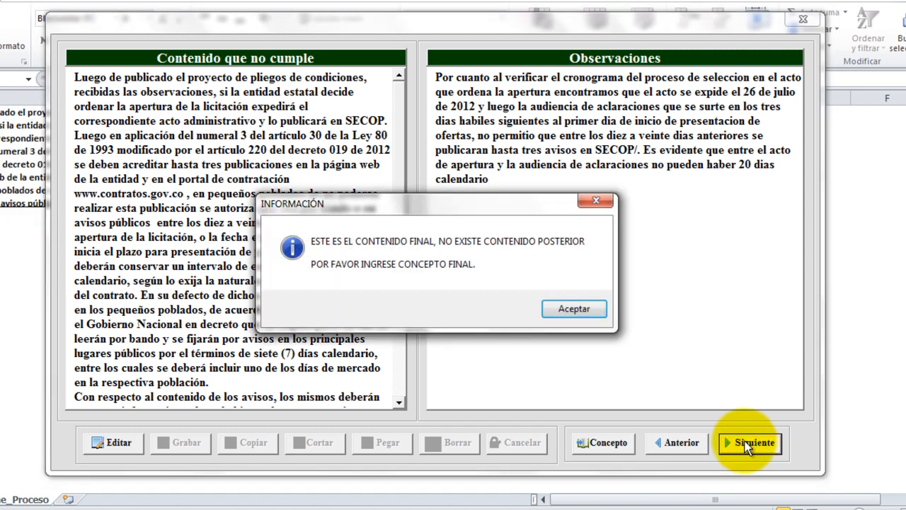
pyautogui.click(573, 310)
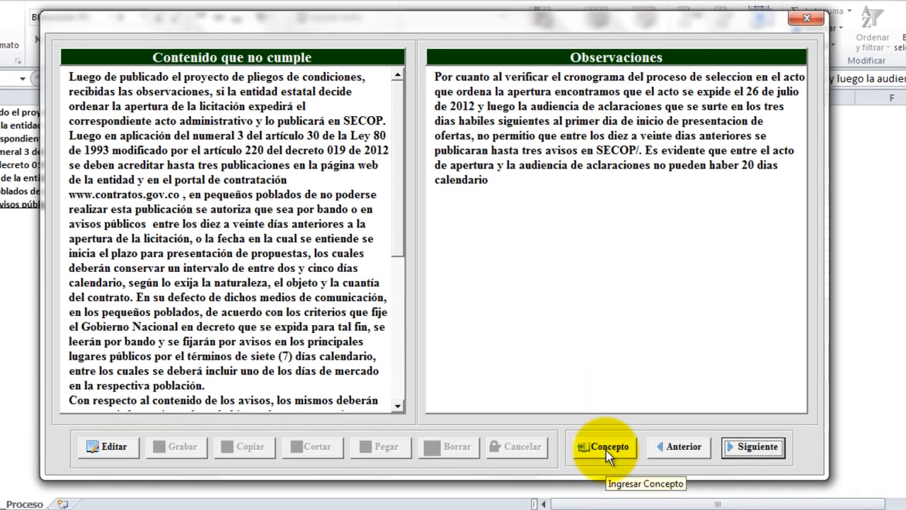
pyautogui.click(605, 445)
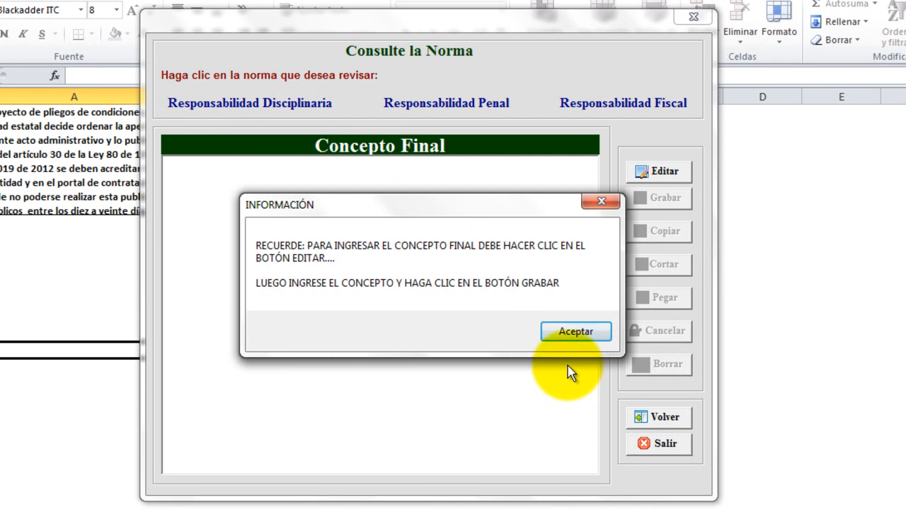
# Dismiss the INFORMACIÓN reminder about entering the final concept.
pyautogui.click(576, 332)
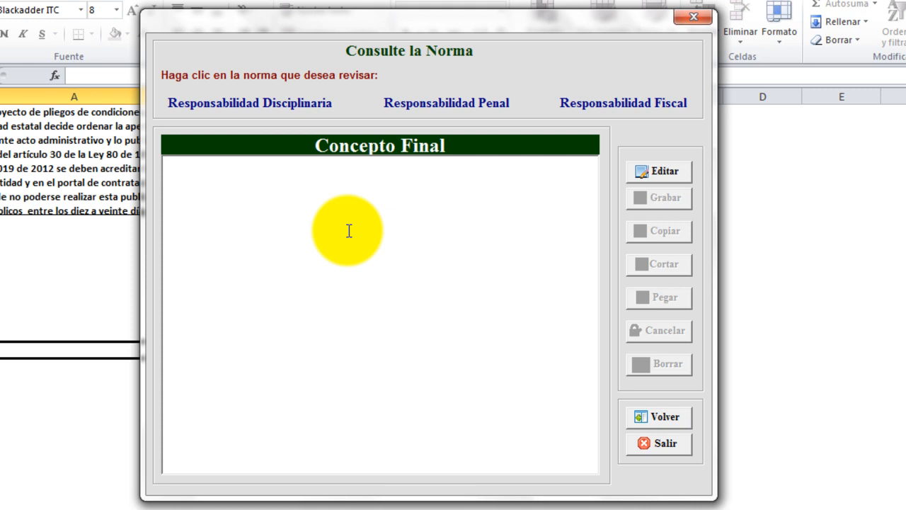
# Copy the full Responsabilidad Disciplinaria text on Ley 734 de 2002, then go back to Concepto Final.
pyautogui.click(266, 104)
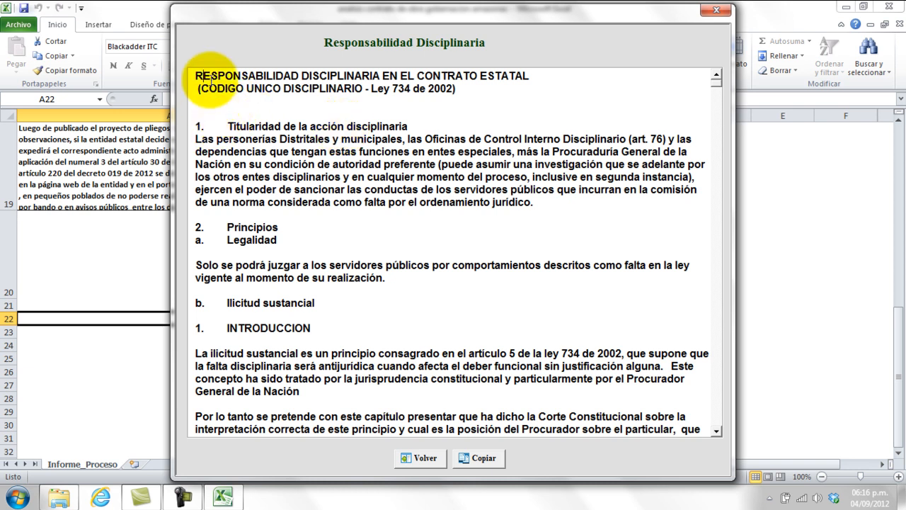
pyautogui.moveTo(196, 75); pyautogui.dragTo(681, 428)
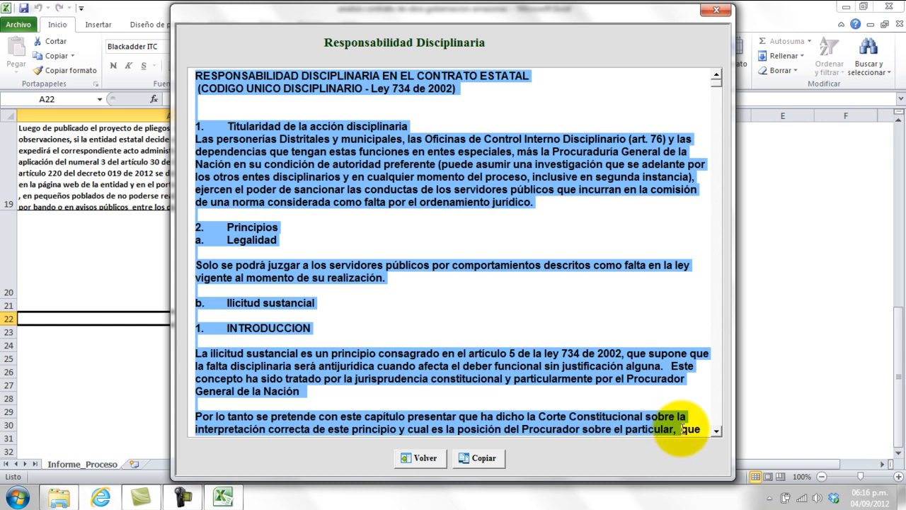
pyautogui.click(479, 458)
pyautogui.click(423, 458)
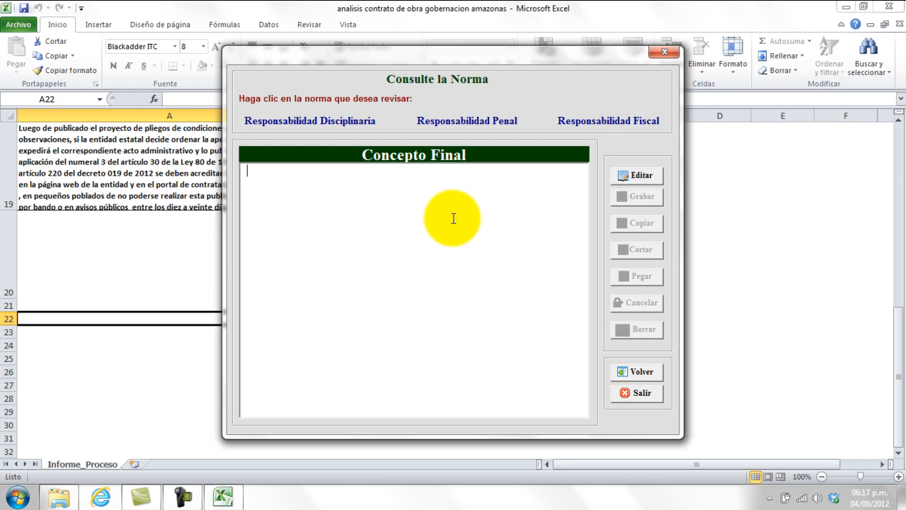
# Make the final concept editable and paste the copied legal text into it.
pyautogui.click(639, 177)
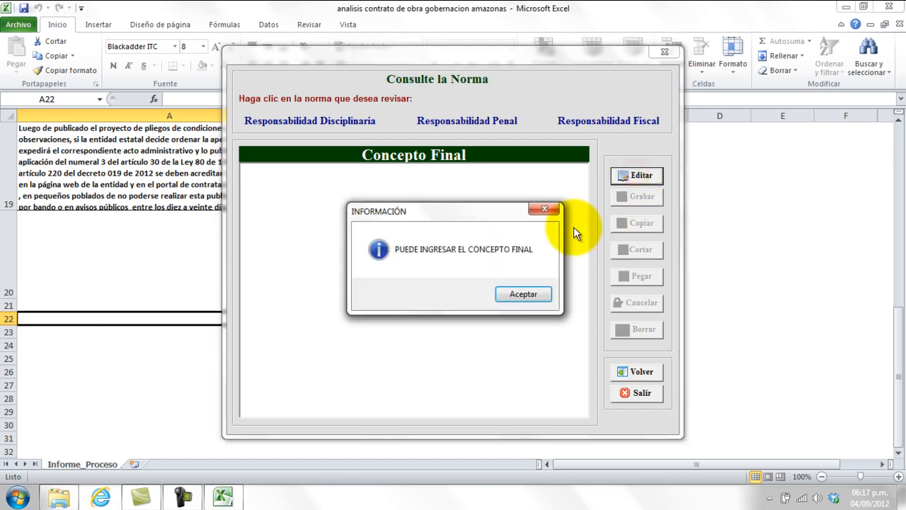
pyautogui.click(524, 296)
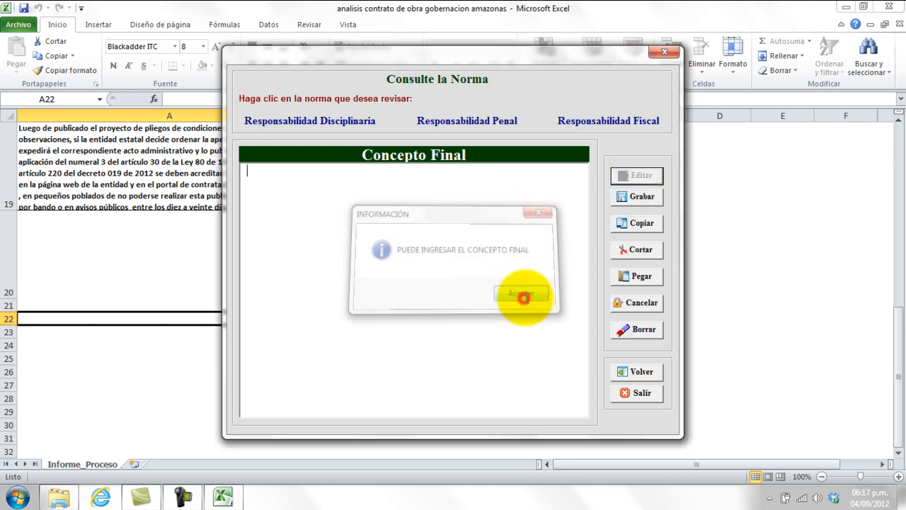
pyautogui.click(641, 276)
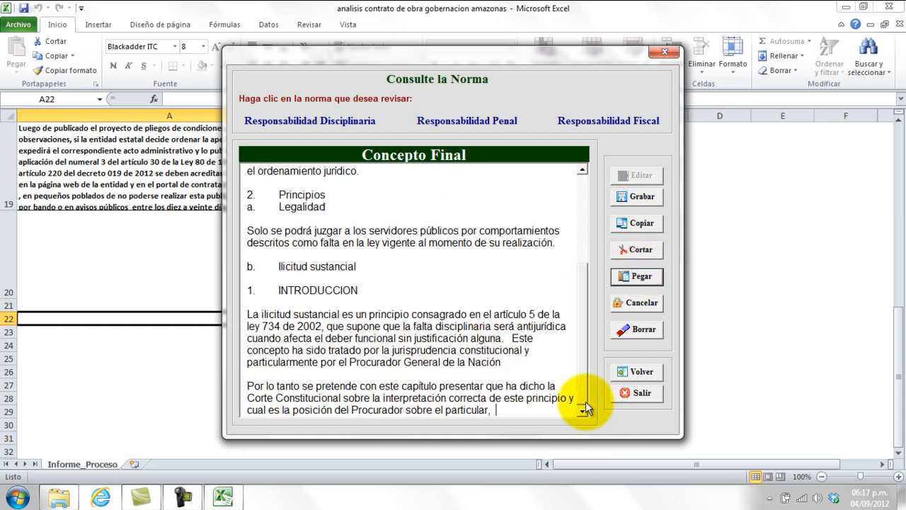
# Add blank lines after the concept's last paragraph and bring up the Responsabilidad Penal text.
pyautogui.moveTo(583, 390); pyautogui.dragTo(566, 224)
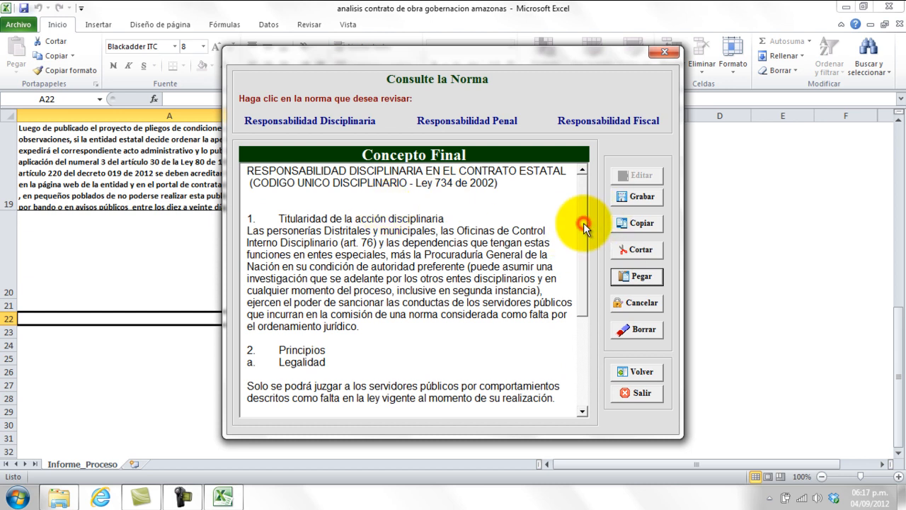
pyautogui.moveTo(583, 226); pyautogui.dragTo(581, 352)
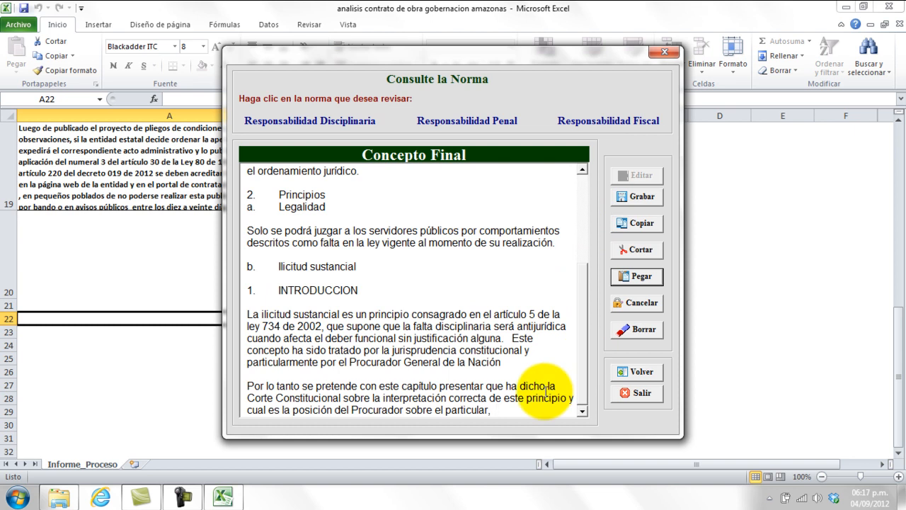
pyautogui.press('Return')
pyautogui.press('Return')
pyautogui.press('Return')
pyautogui.press('Return')
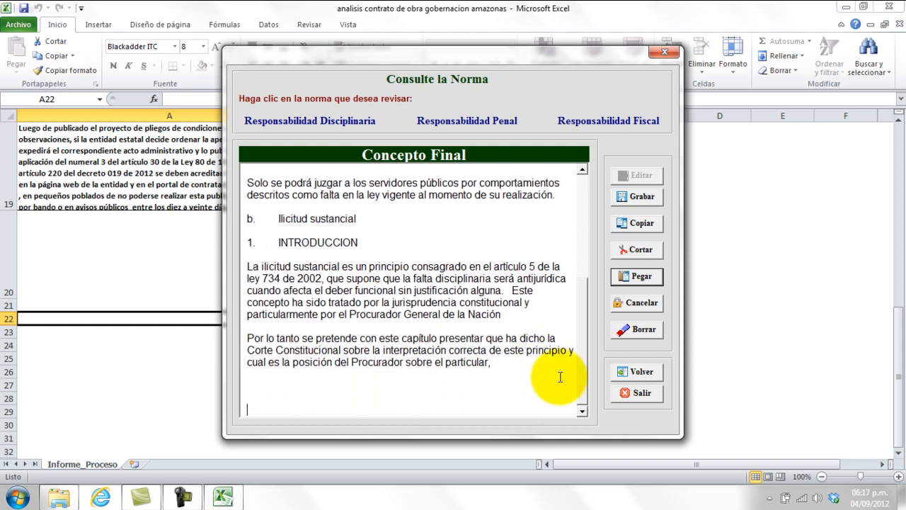
pyautogui.click(498, 122)
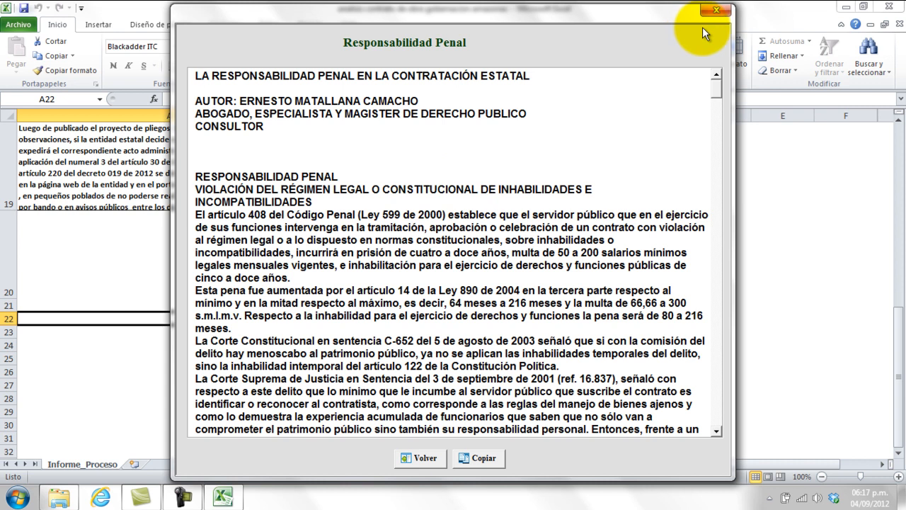
# Close the penal text, read through the Responsabilidad Fiscal text (Ley 610 de 2000, Ley 1474 de 2011), and close it.
pyautogui.click(713, 10)
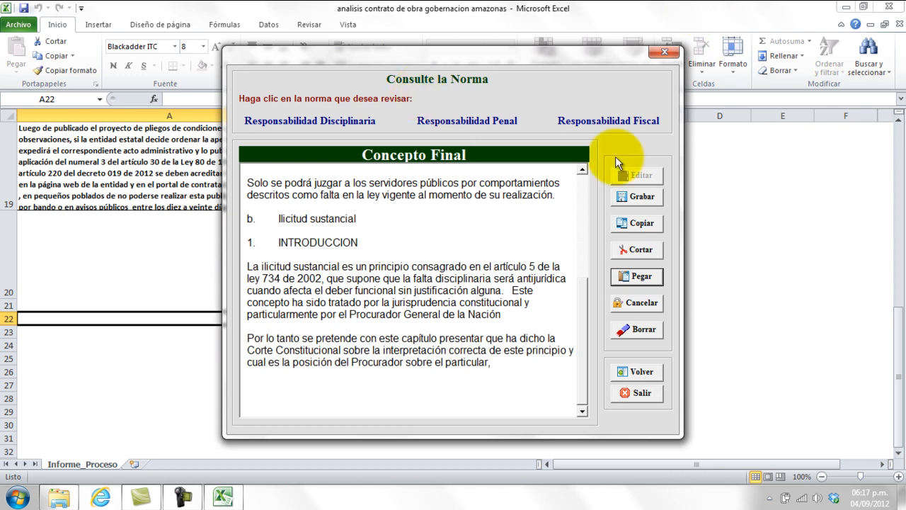
pyautogui.click(639, 121)
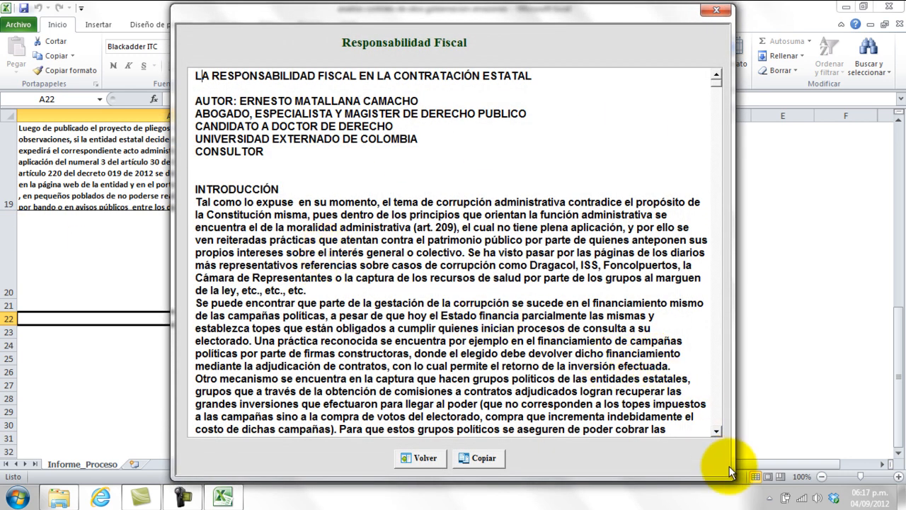
pyautogui.scroll(-7, 717, 433)
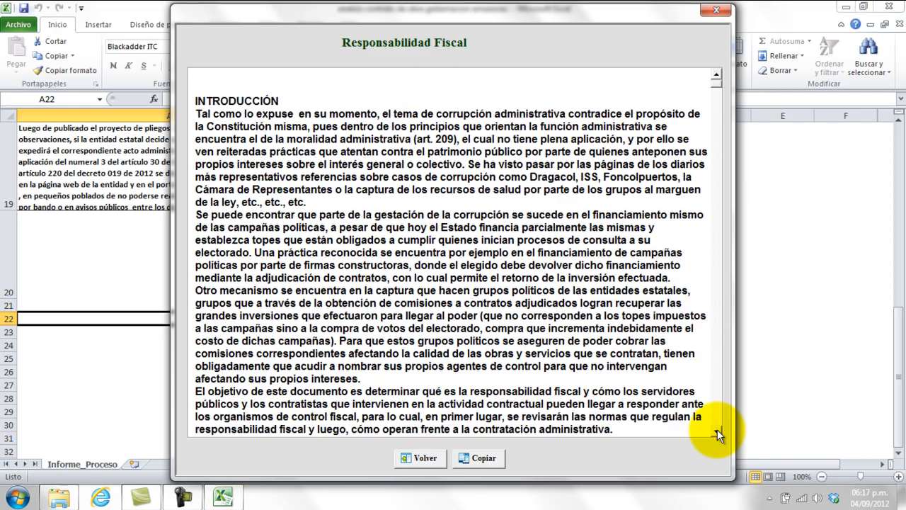
pyautogui.scroll(-6, 717, 433)
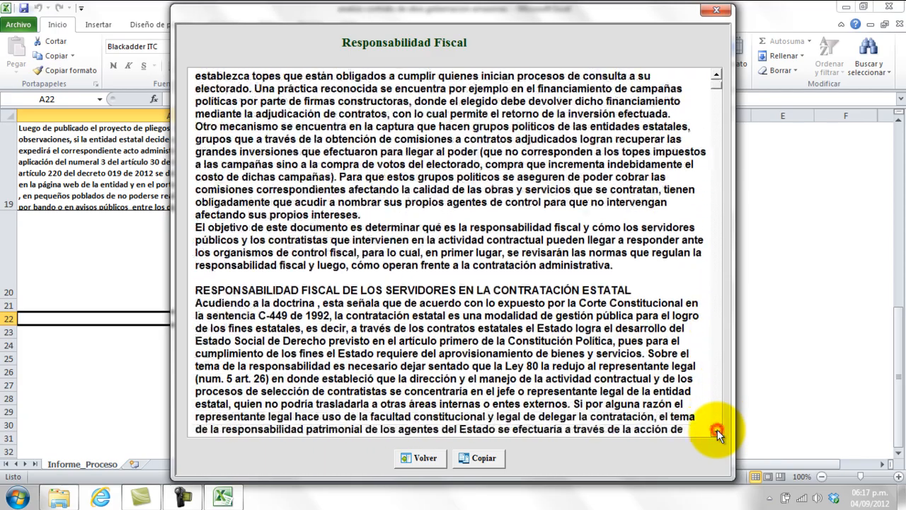
pyautogui.scroll(-4, 717, 429)
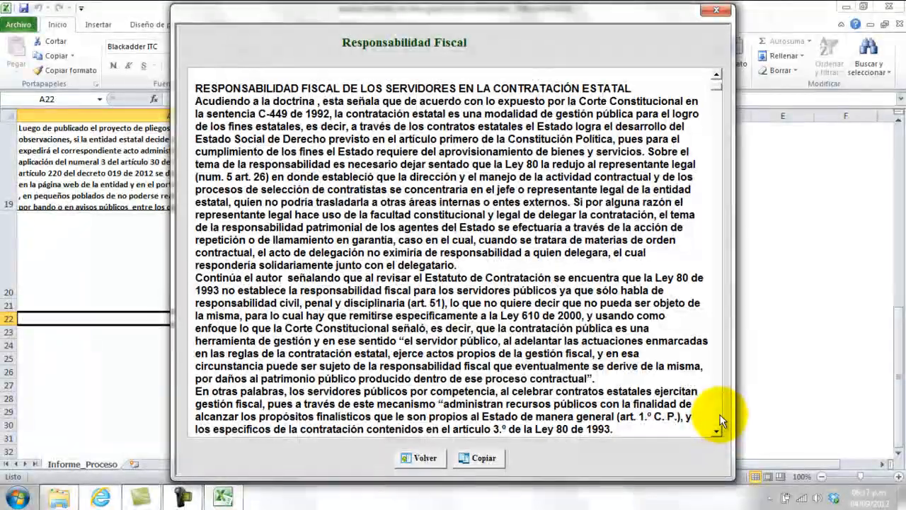
pyautogui.scroll(-20, 716, 416)
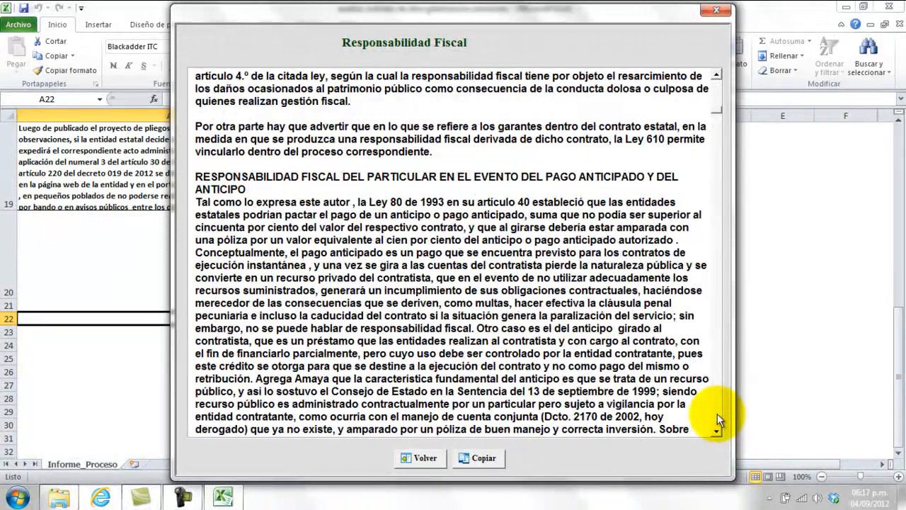
pyautogui.scroll(-20, 717, 413)
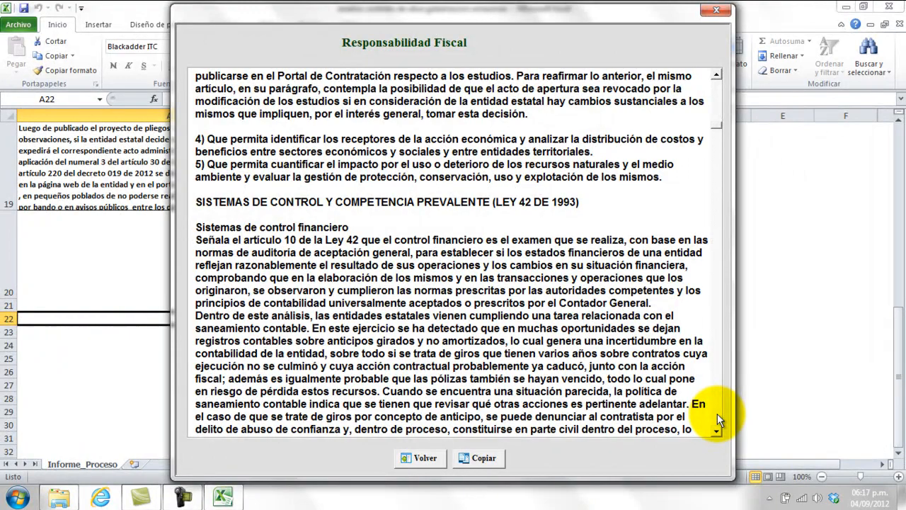
pyautogui.scroll(-20, 717, 413)
pyautogui.scroll(-10, 717, 415)
pyautogui.scroll(-20, 717, 414)
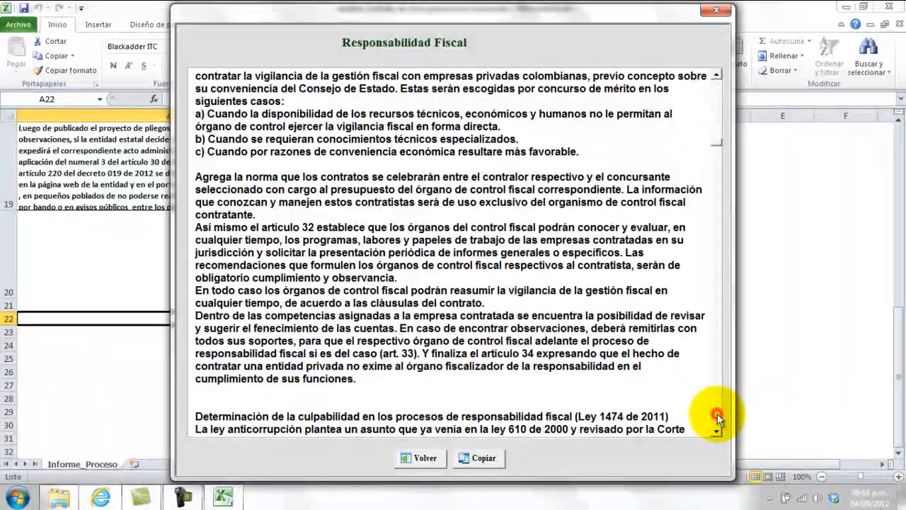
pyautogui.scroll(-10, 717, 417)
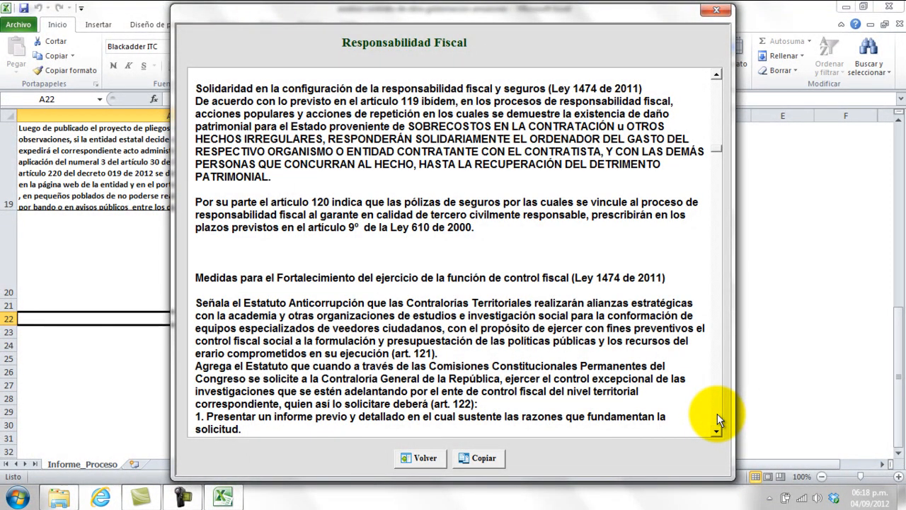
pyautogui.click(716, 11)
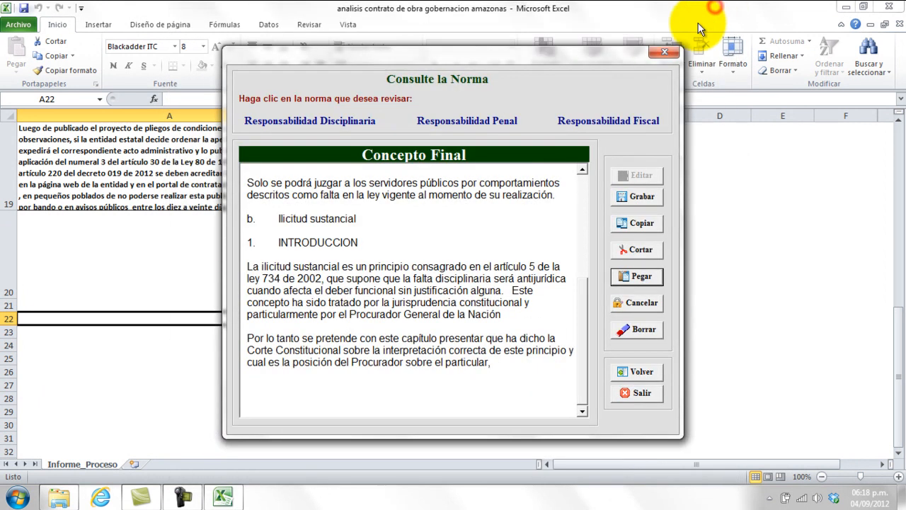
# Copy the Responsabilidad Fiscal passage from 'Señalábamos' to 'dicho organismo', narrowing the selection after a too-much-text warning.
pyautogui.click(608, 120)
pyautogui.moveTo(197, 94); pyautogui.dragTo(622, 427)
pyautogui.click(483, 462)
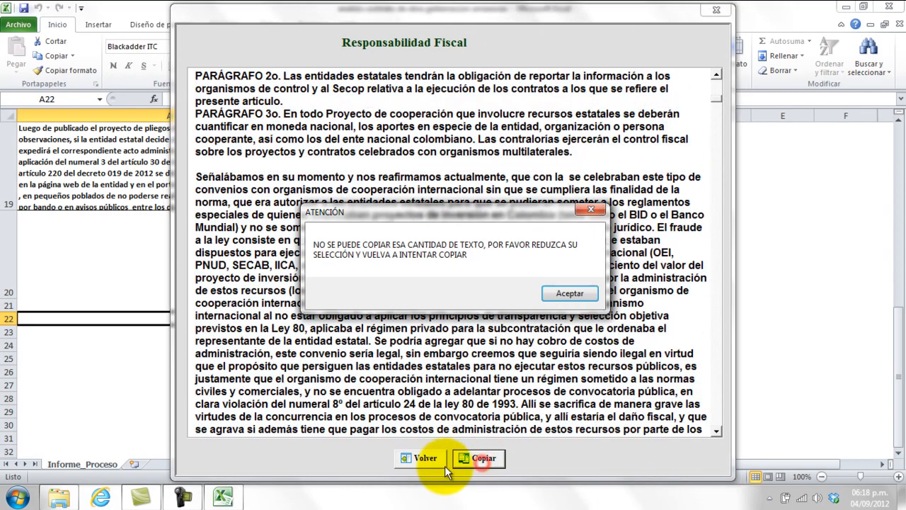
pyautogui.click(570, 293)
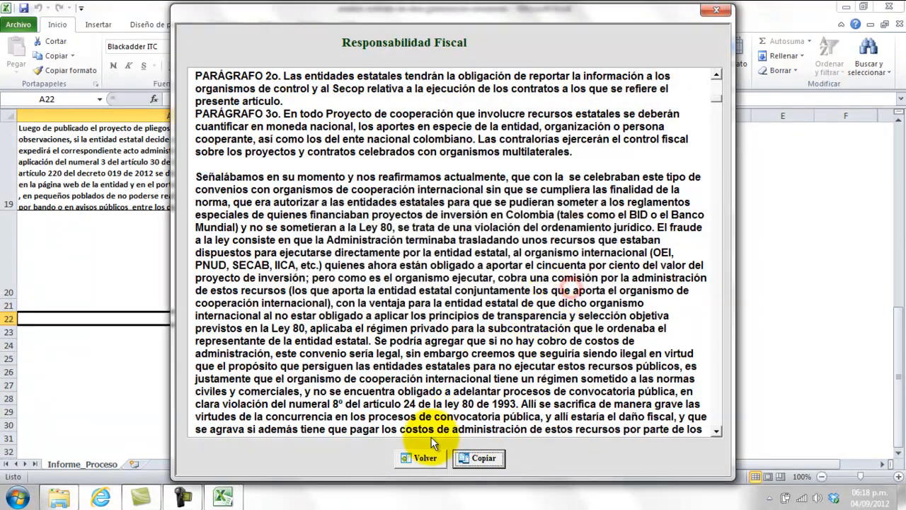
pyautogui.moveTo(196, 176); pyautogui.dragTo(644, 302)
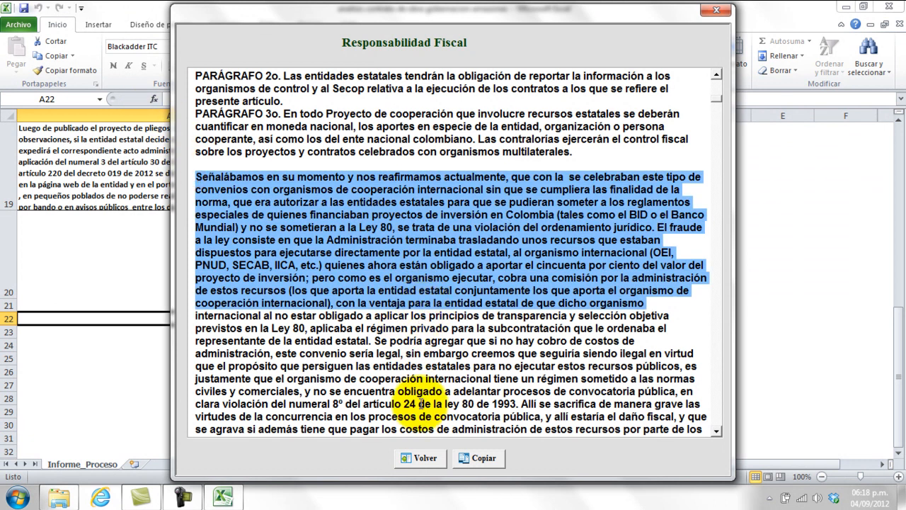
pyautogui.click(484, 457)
# Paste the copied passage onto the last empty line of the Concepto Final text.
pyautogui.click(424, 457)
pyautogui.click(530, 390)
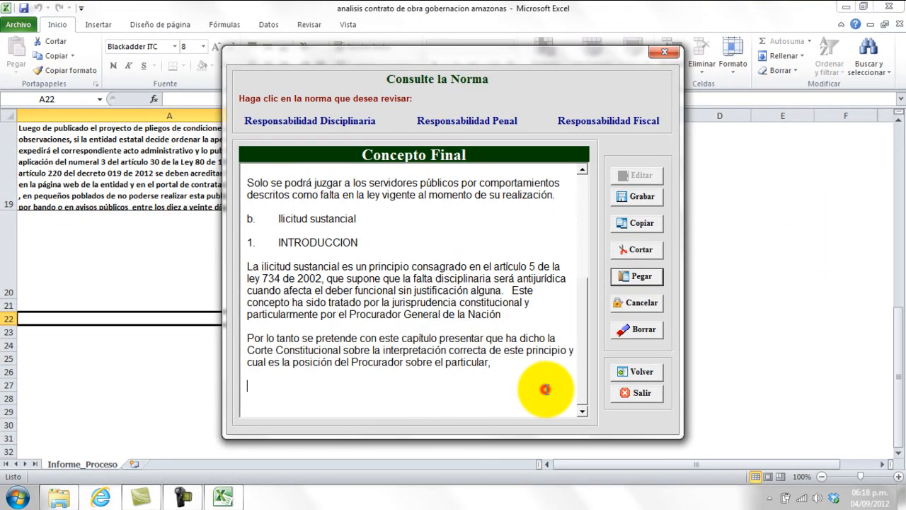
pyautogui.click(640, 276)
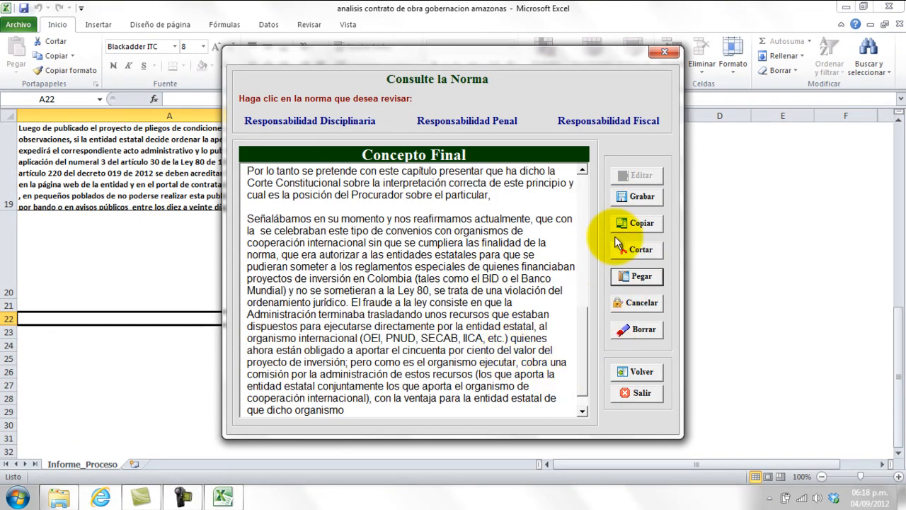
# Store the Concepto Final text in Informe_Proceso, confirming the update, then exit and save the workbook.
pyautogui.click(636, 196)
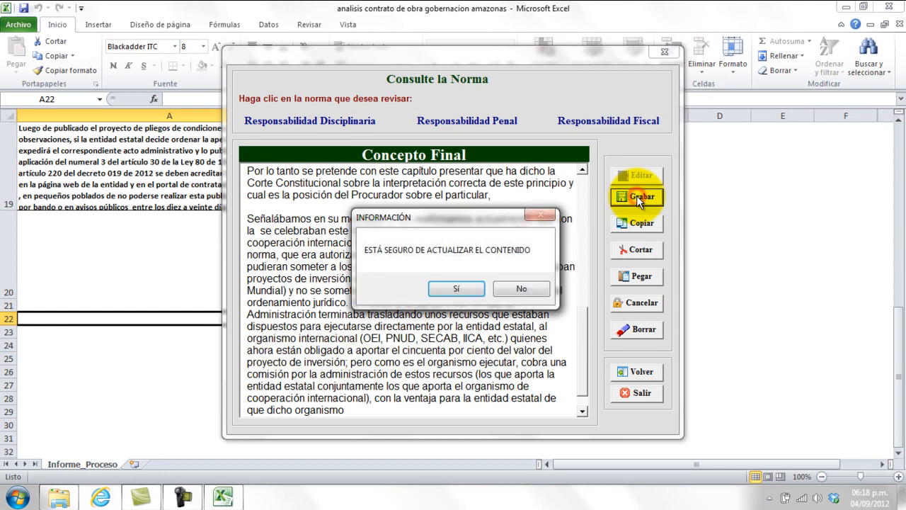
pyautogui.click(446, 288)
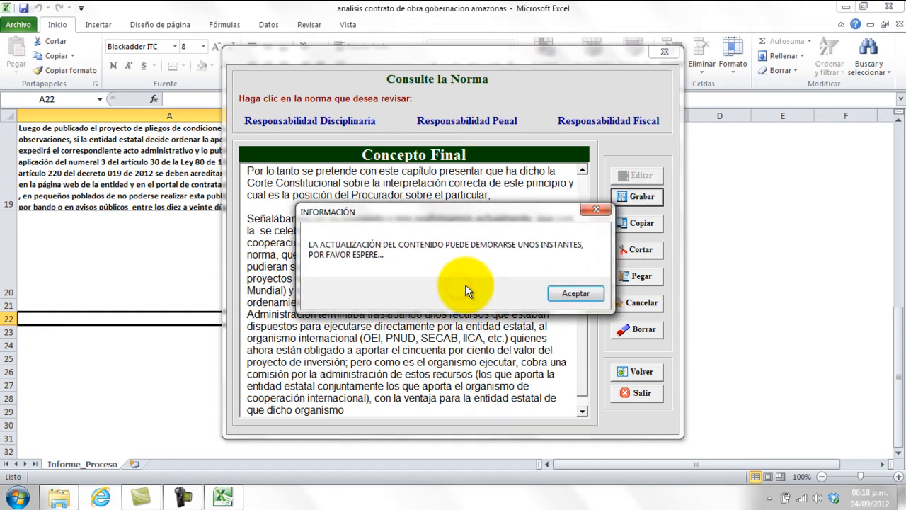
pyautogui.click(573, 292)
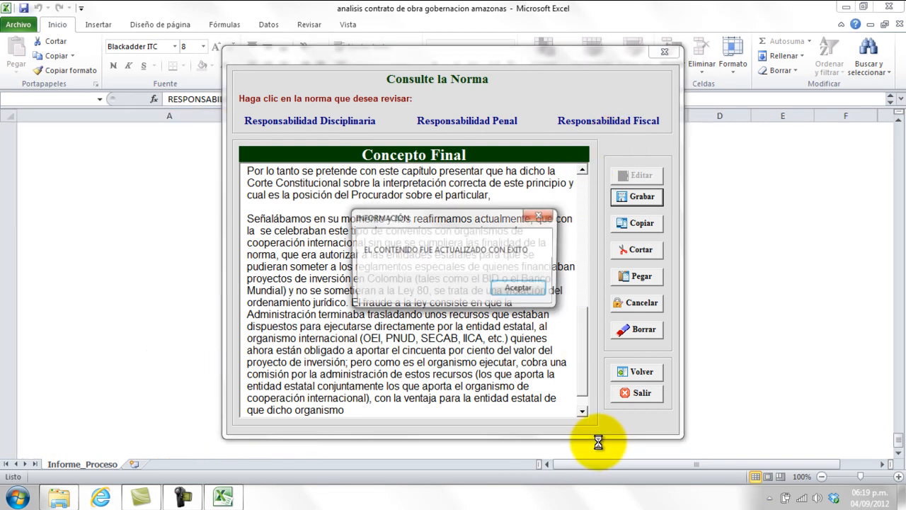
pyautogui.click(531, 288)
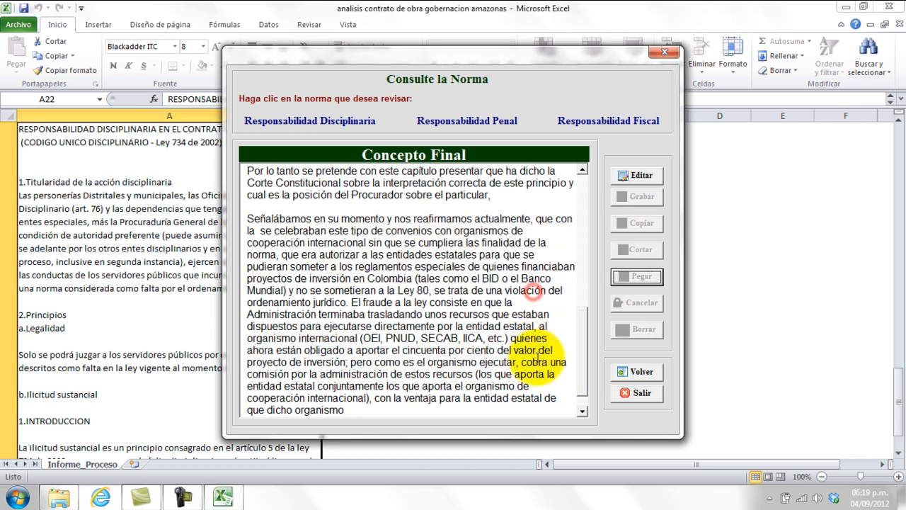
pyautogui.click(632, 394)
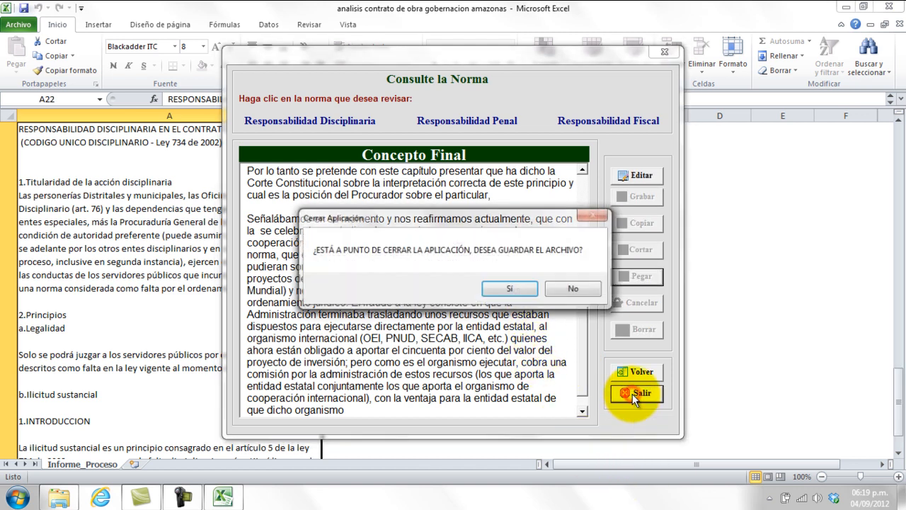
pyautogui.click(512, 288)
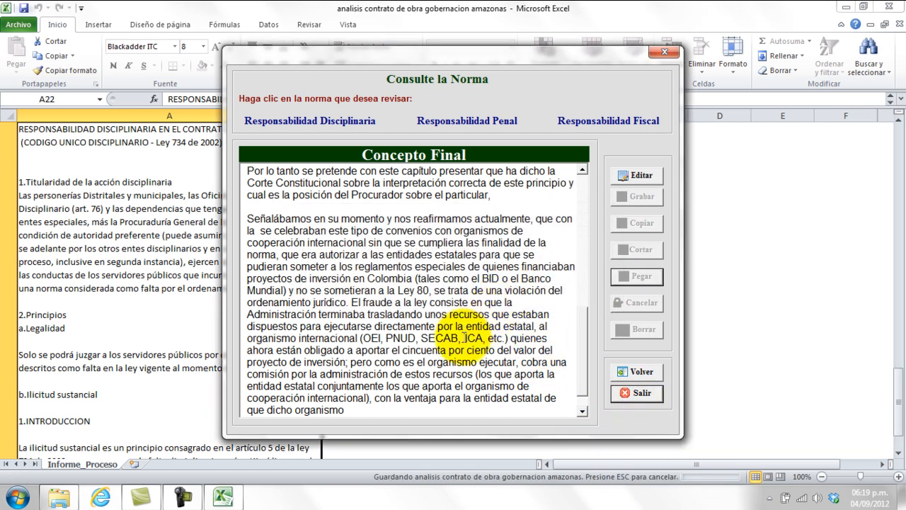